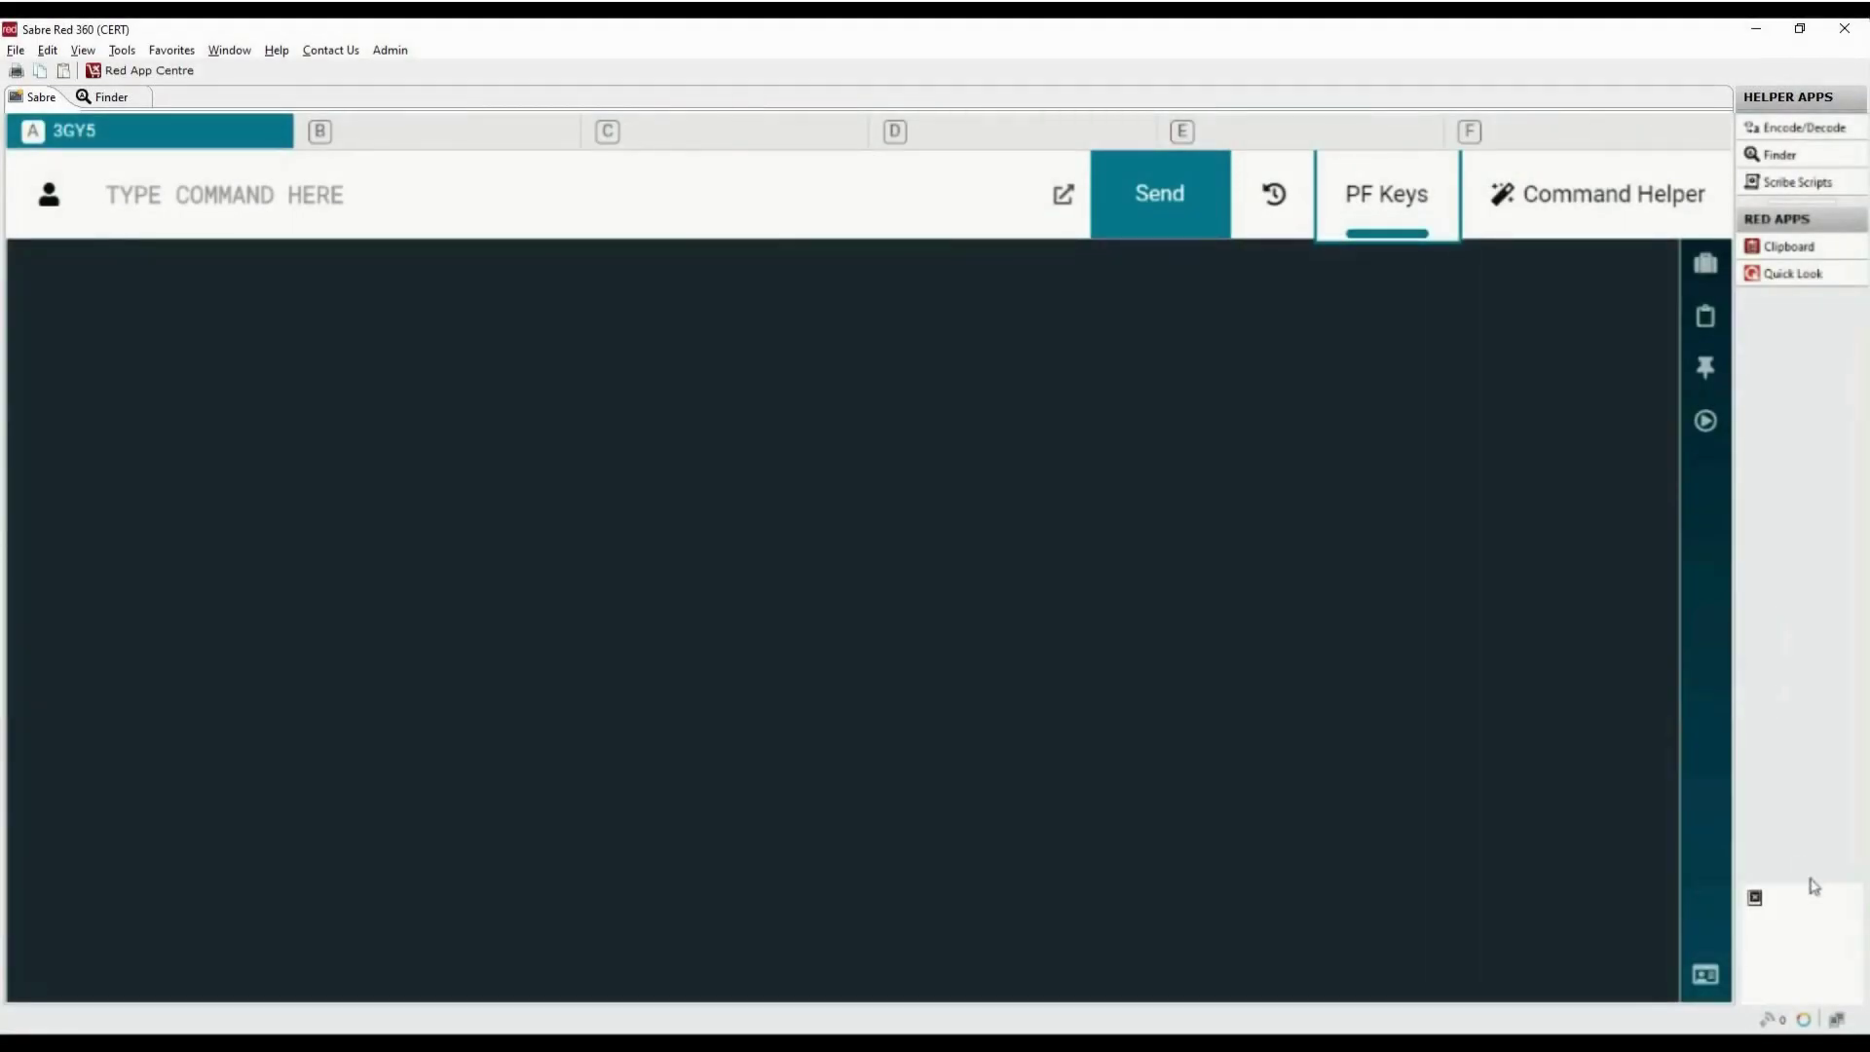
Designate ticket printer 1E2956 with PTR/1E2956 and submit the W*TG ticketing setup entry
text(PTR)
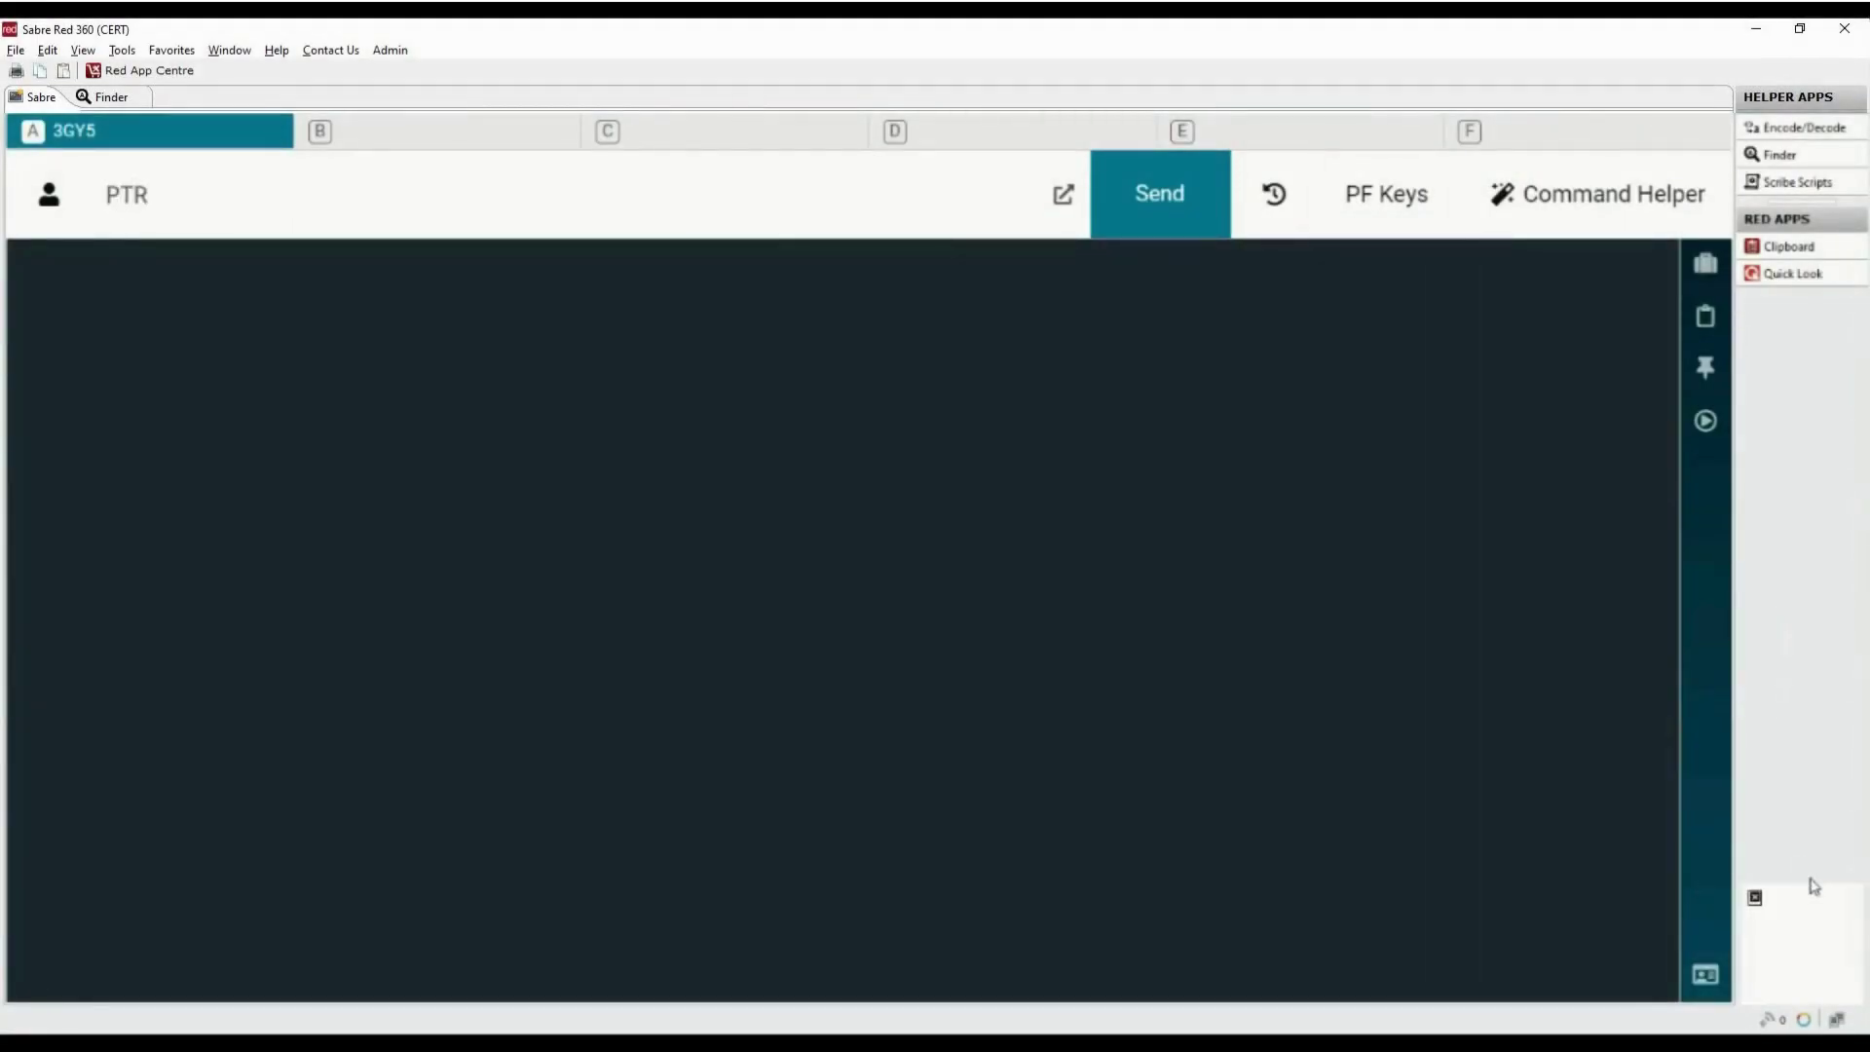
text(/1E2956)
key(Return)
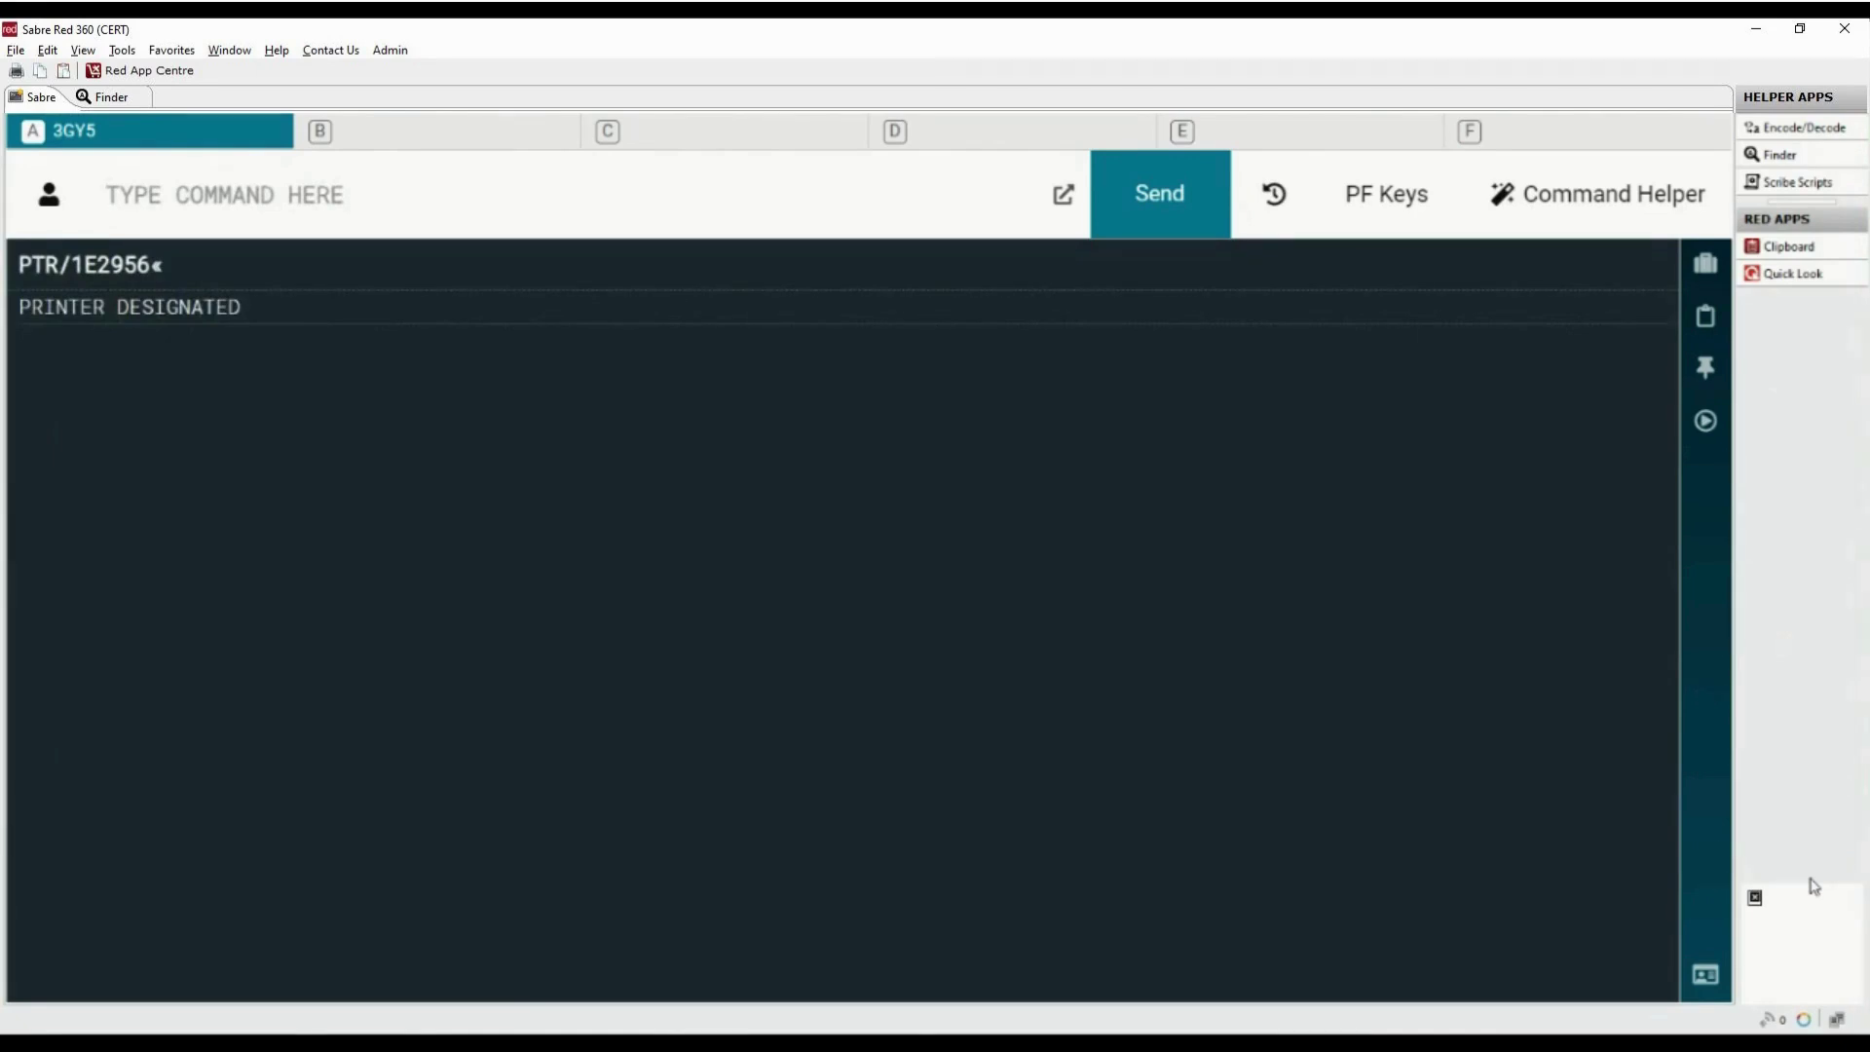
text(W*)
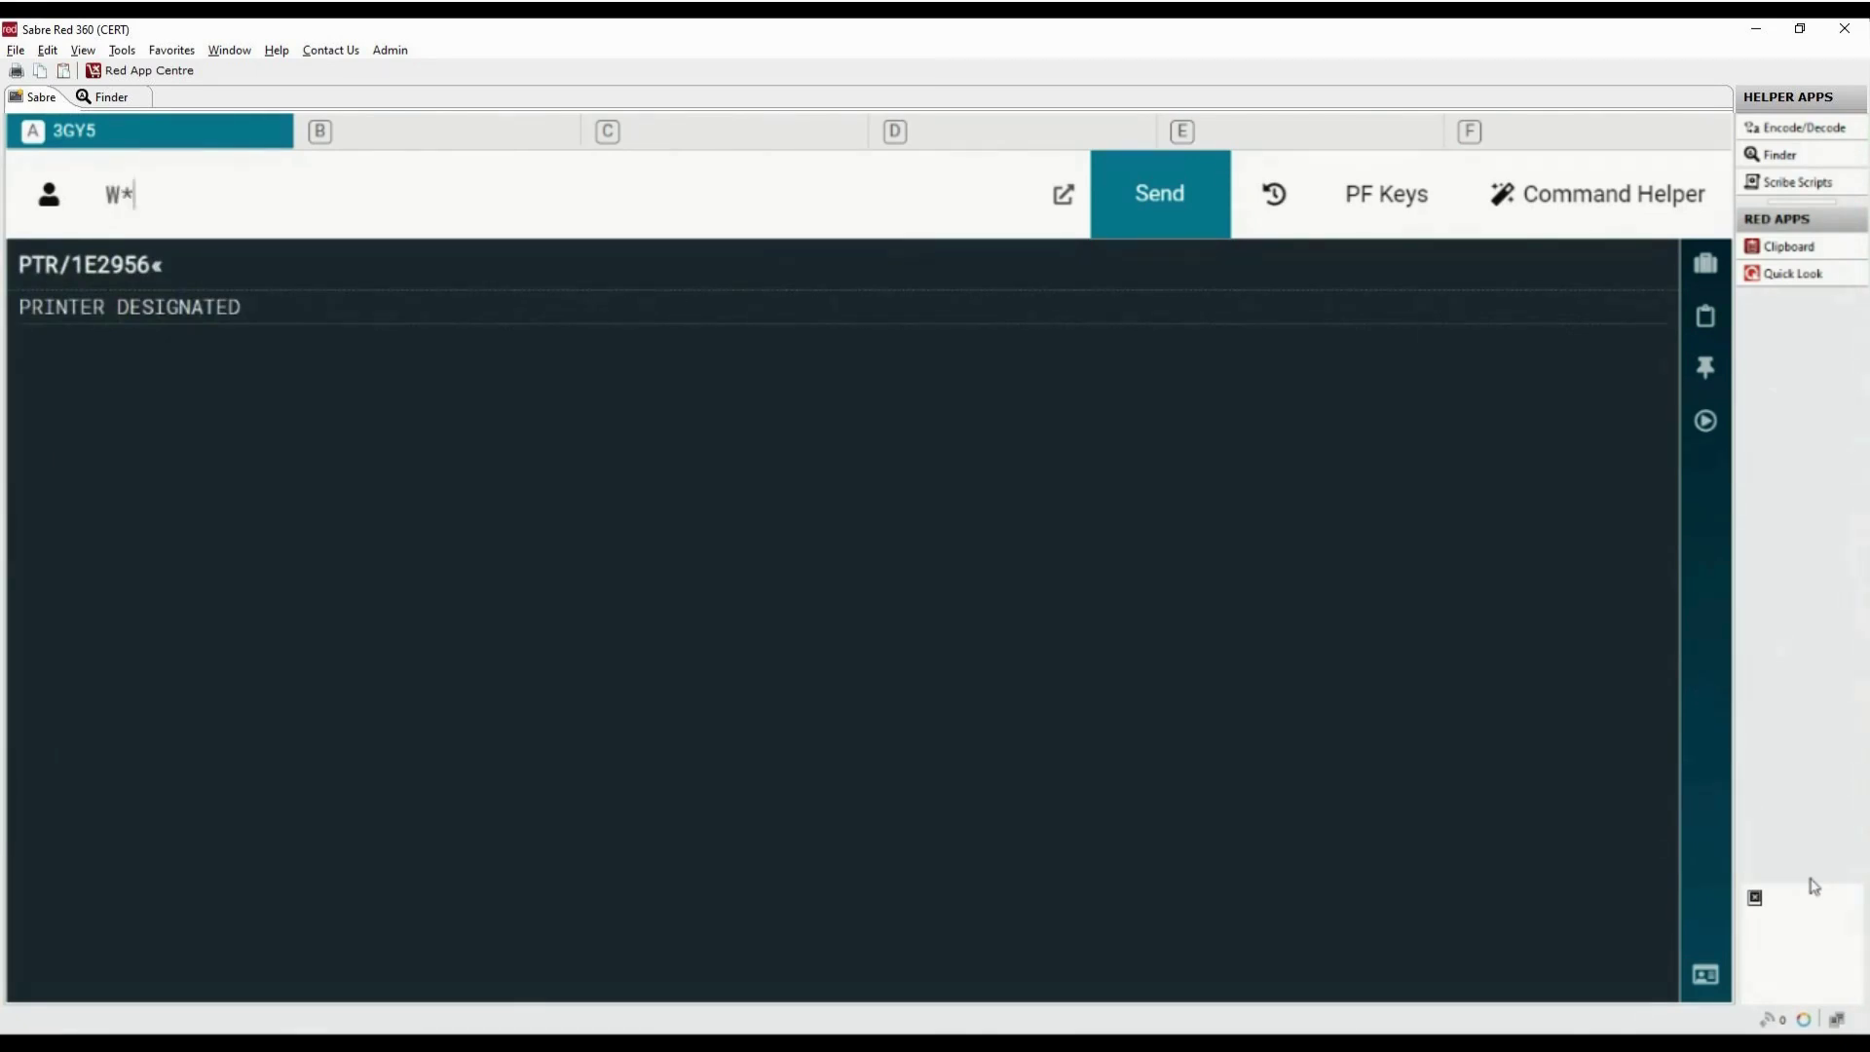
text(TG)
key(Return)
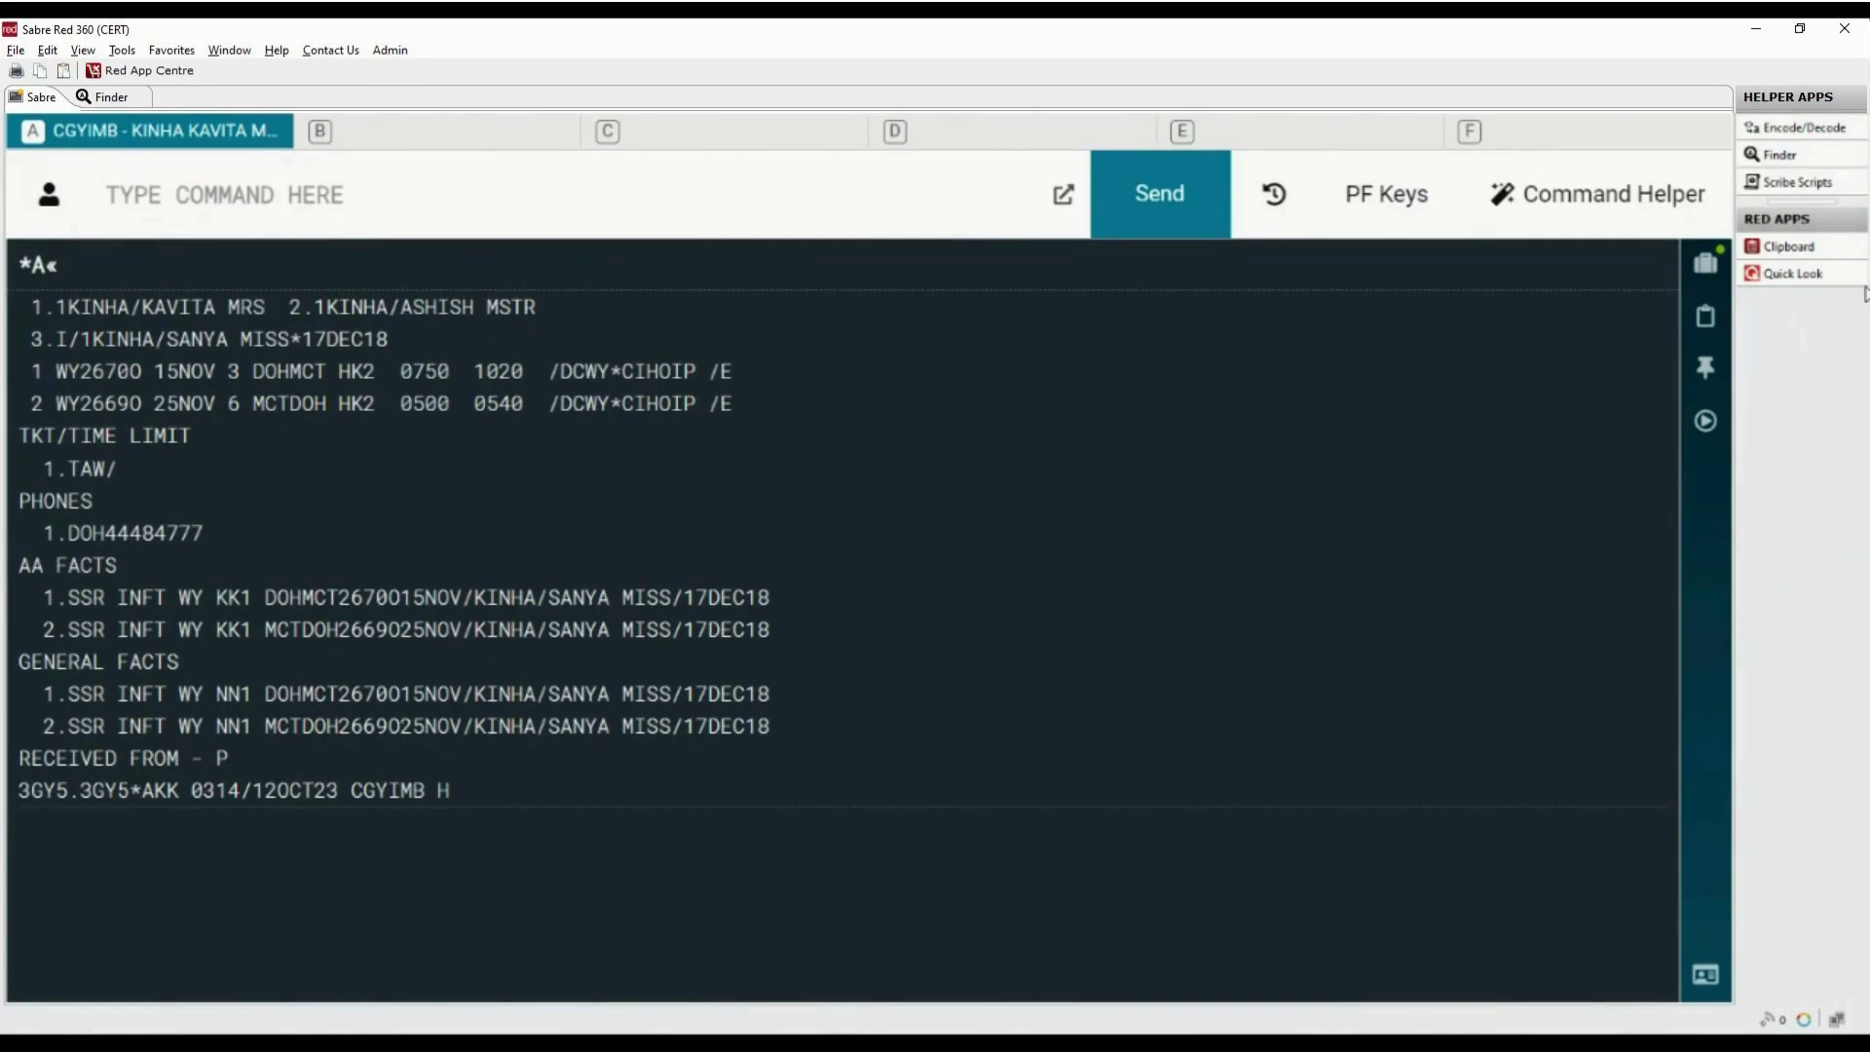
Price the itinerary with WPRQ and retain the QAR2400.00 price quote
text(WPRQ)
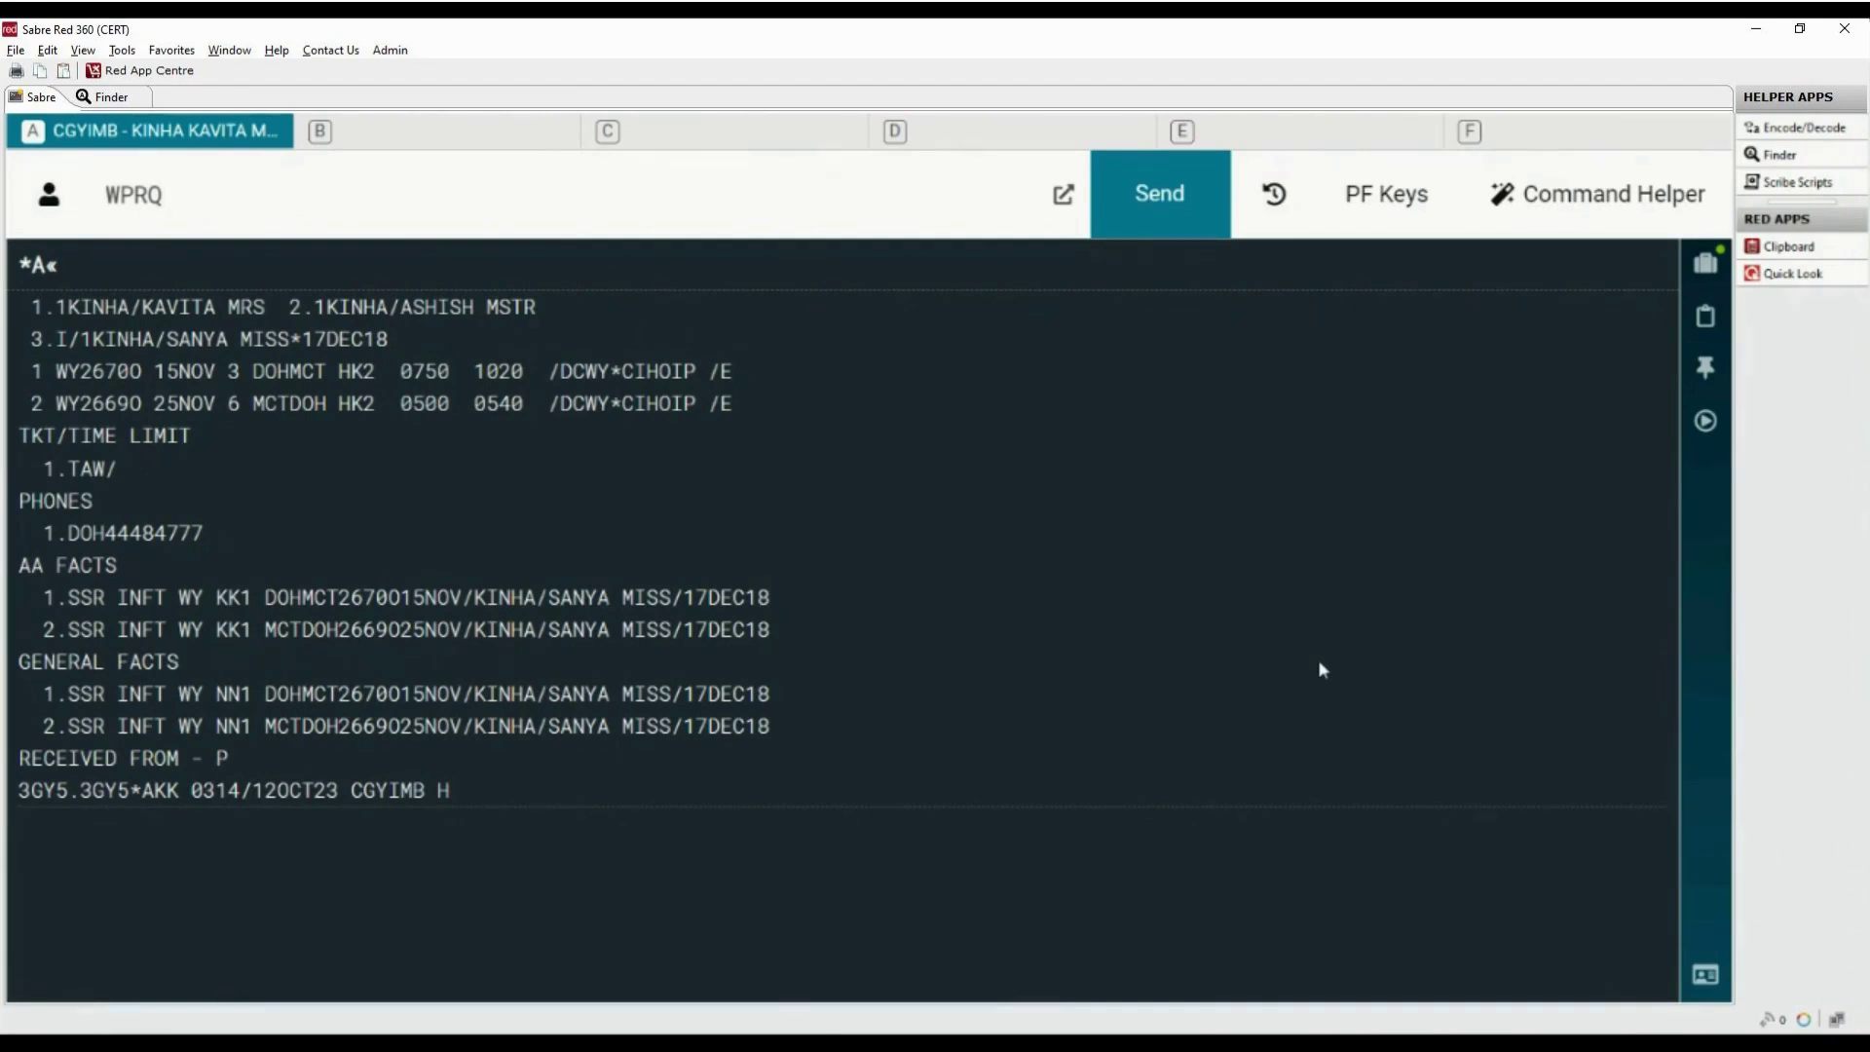
key(Return)
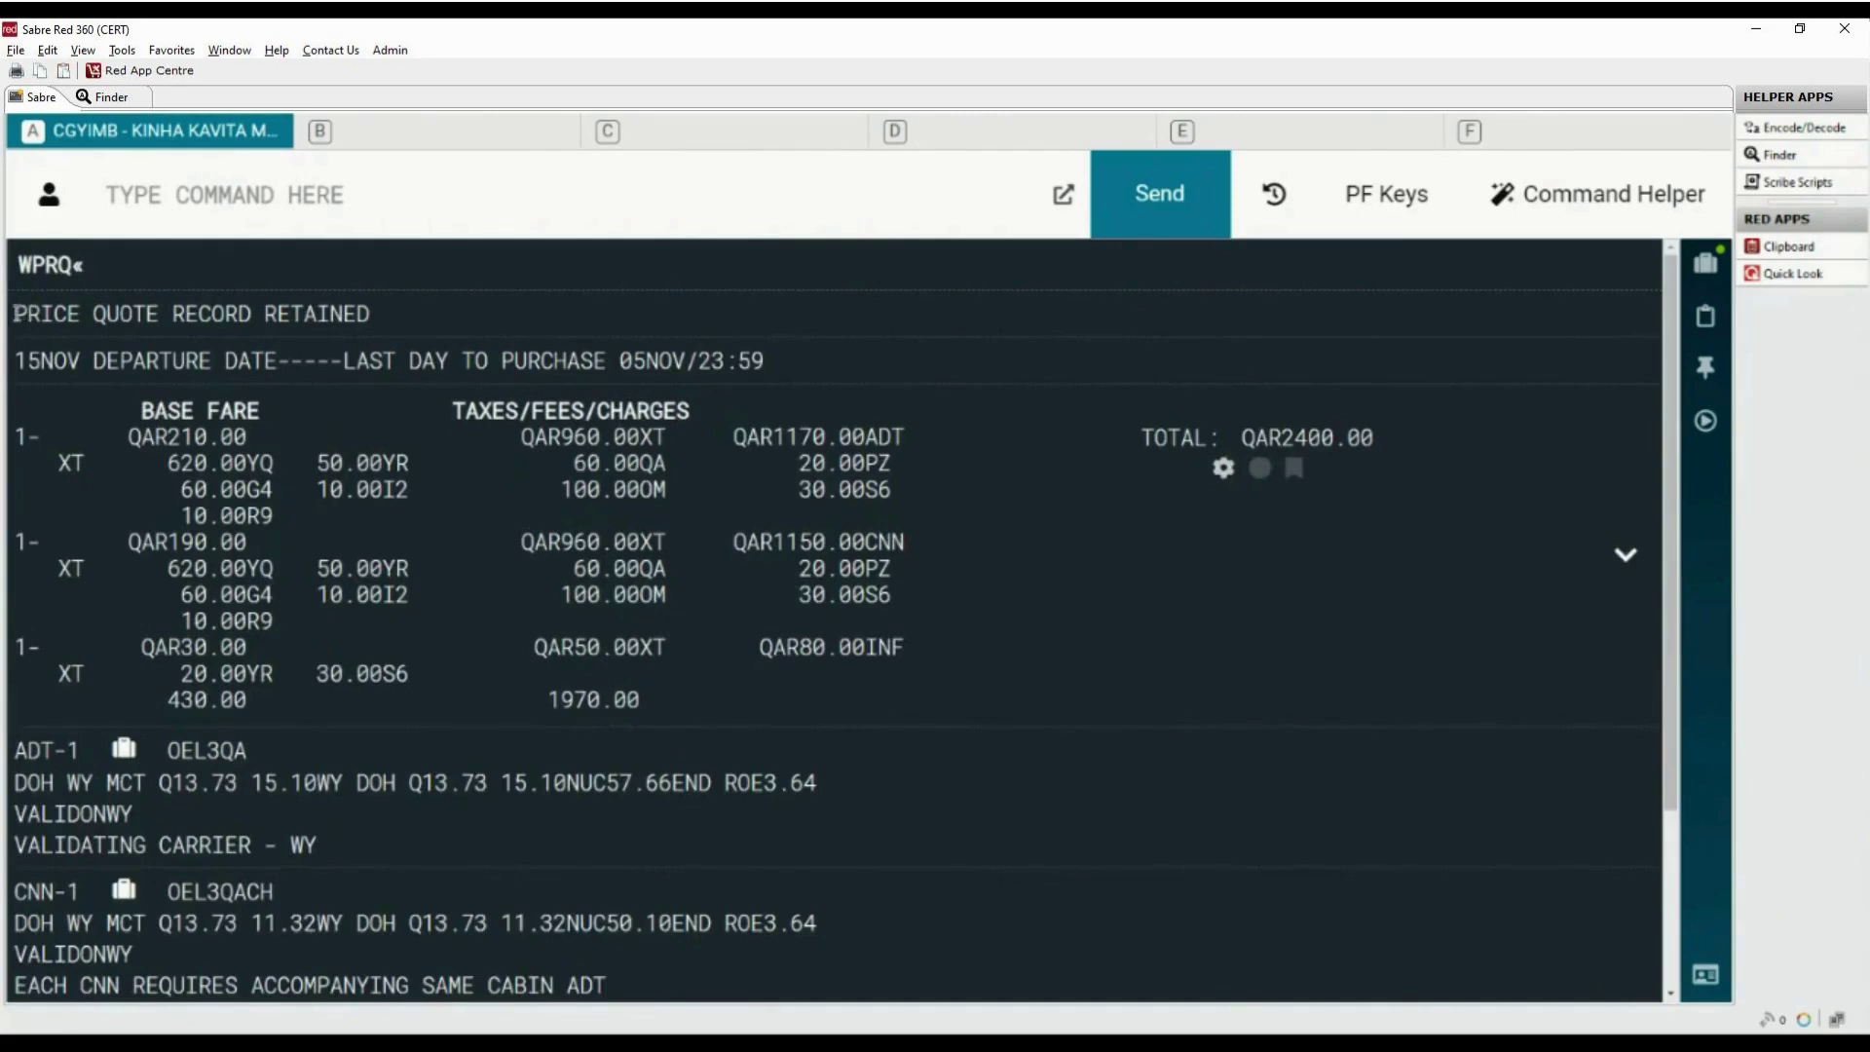
drag(15, 314, 524, 322)
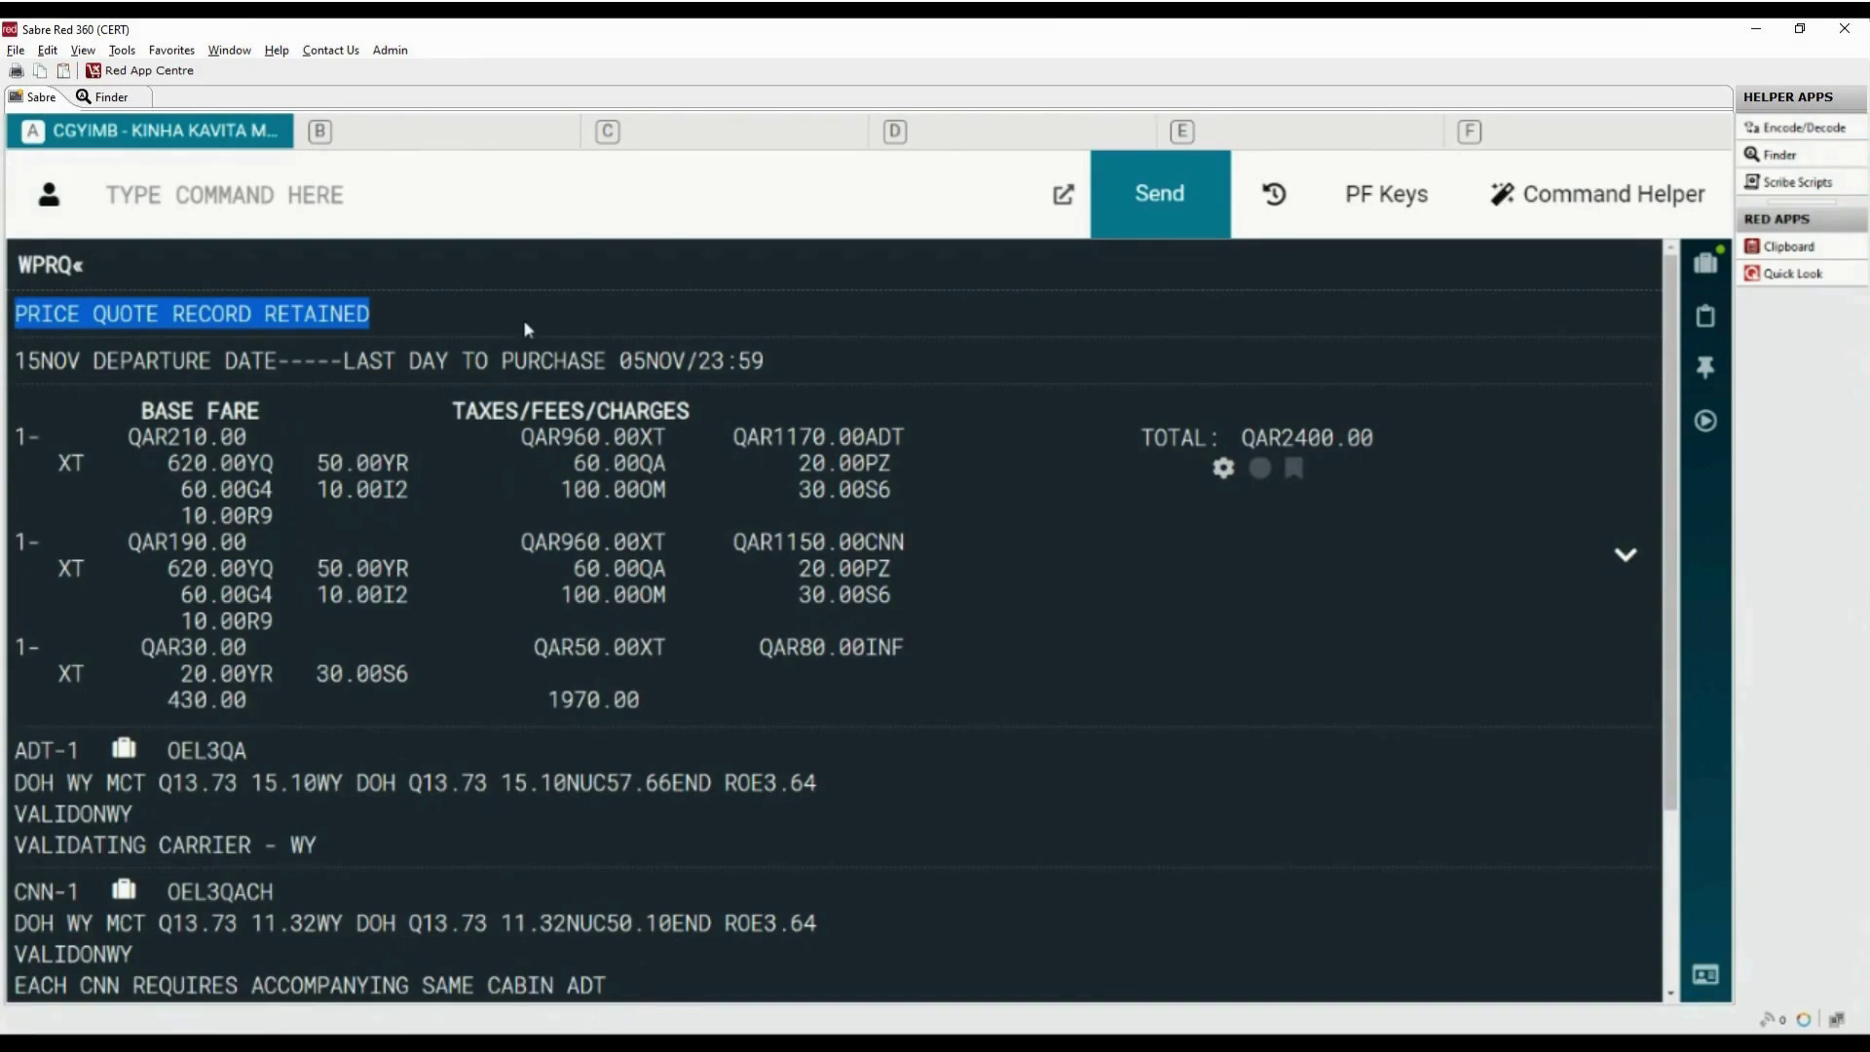
End the booking with 6PSER and confirm a price quote record now exists
click(510, 285)
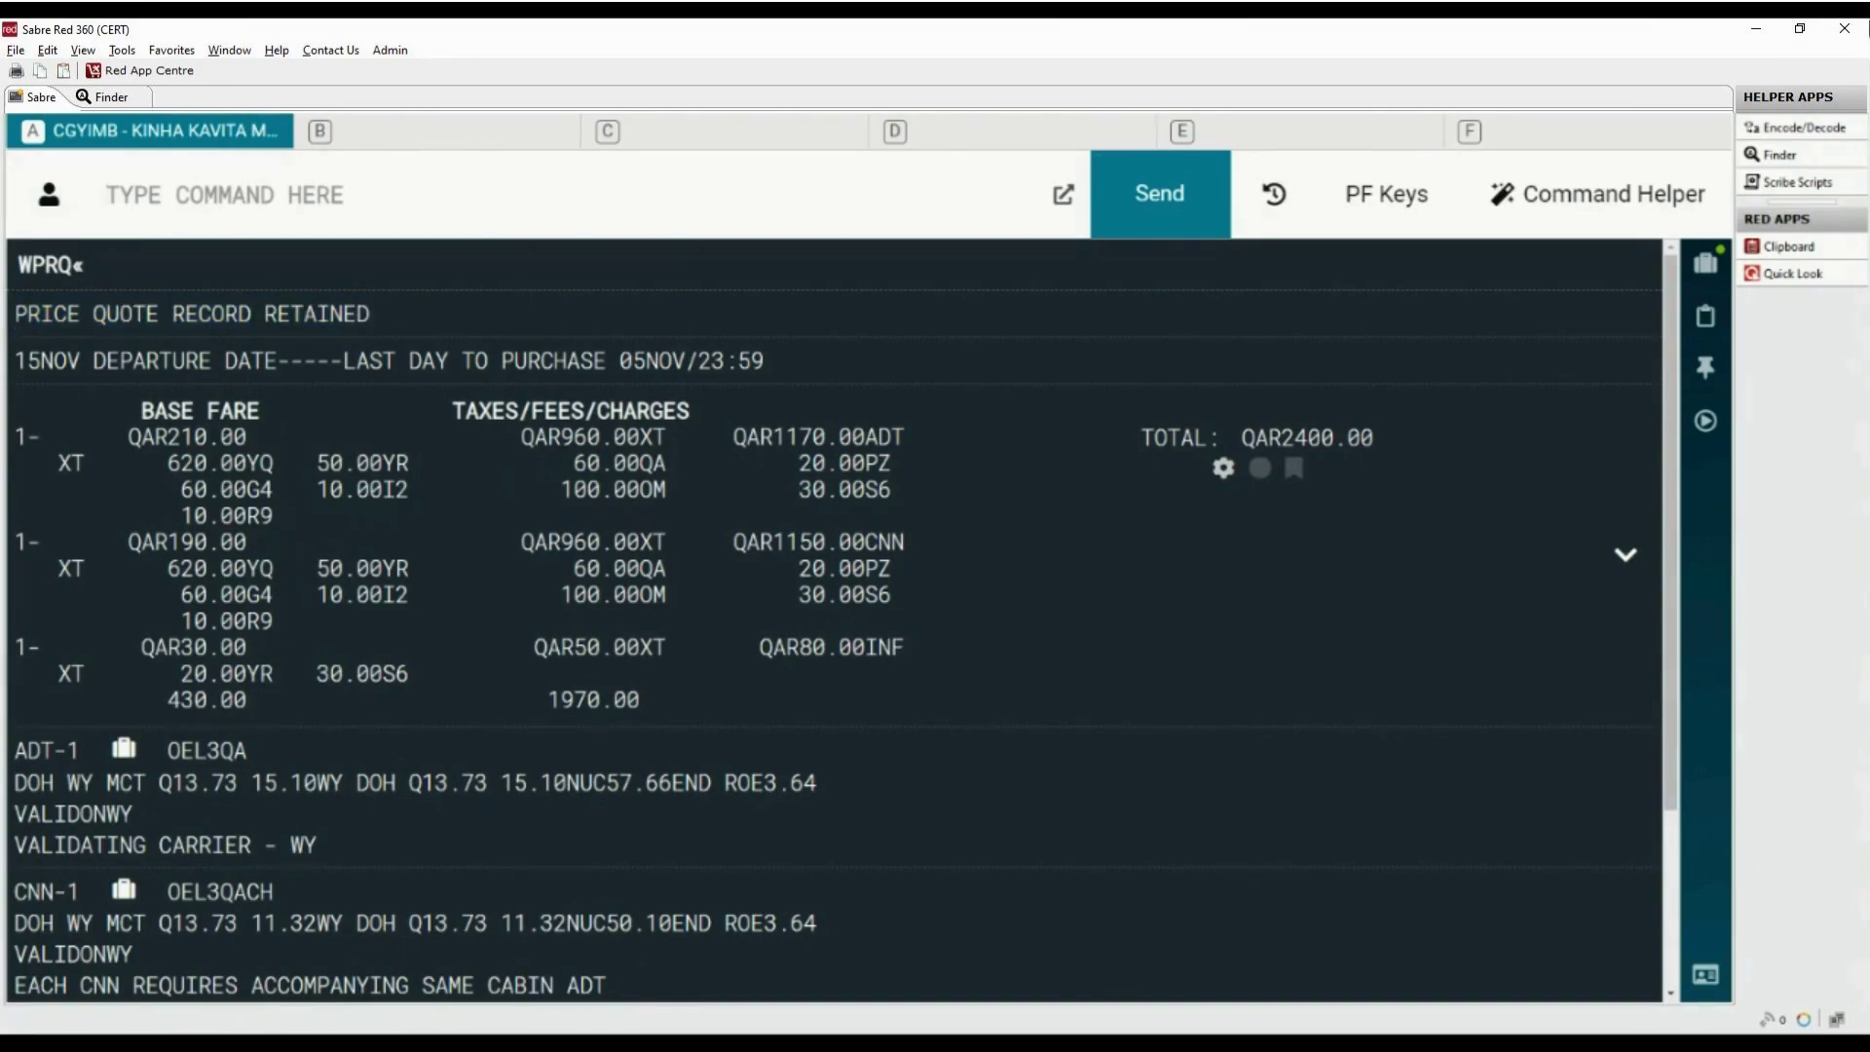
text(6P)
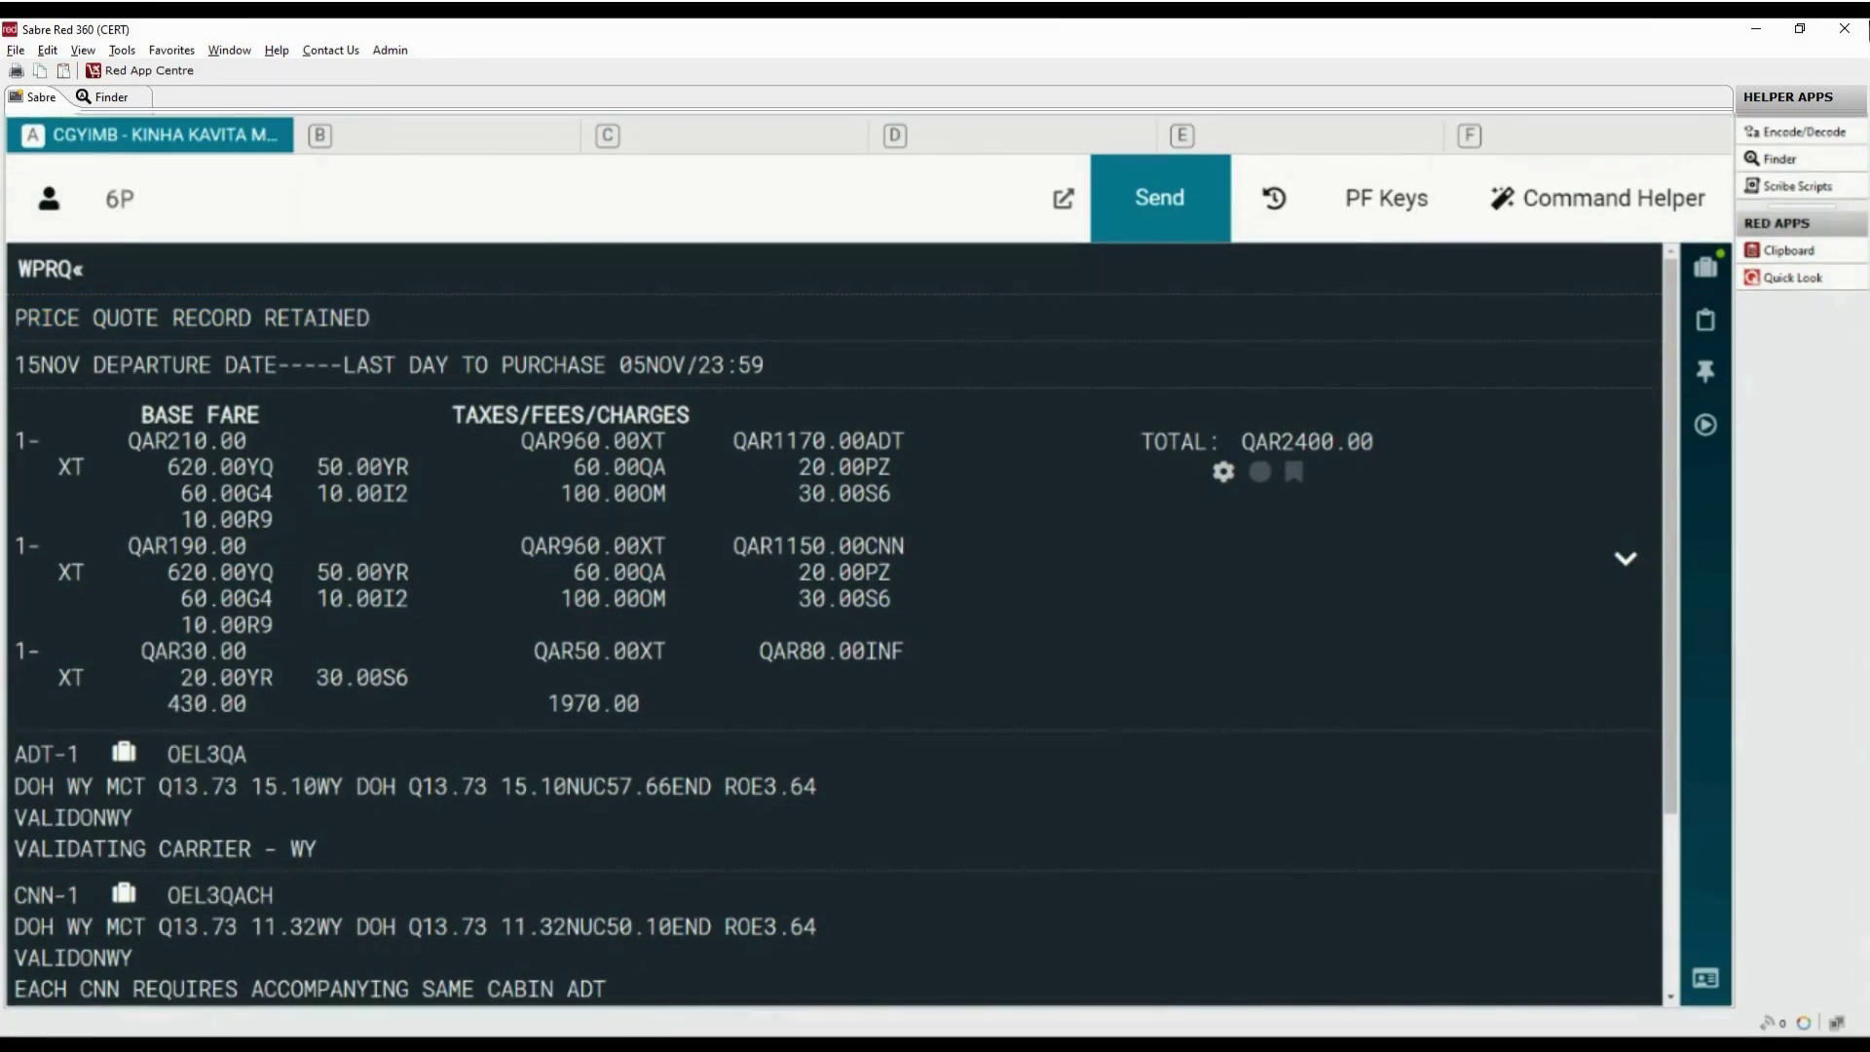
text(SER)
key(Return)
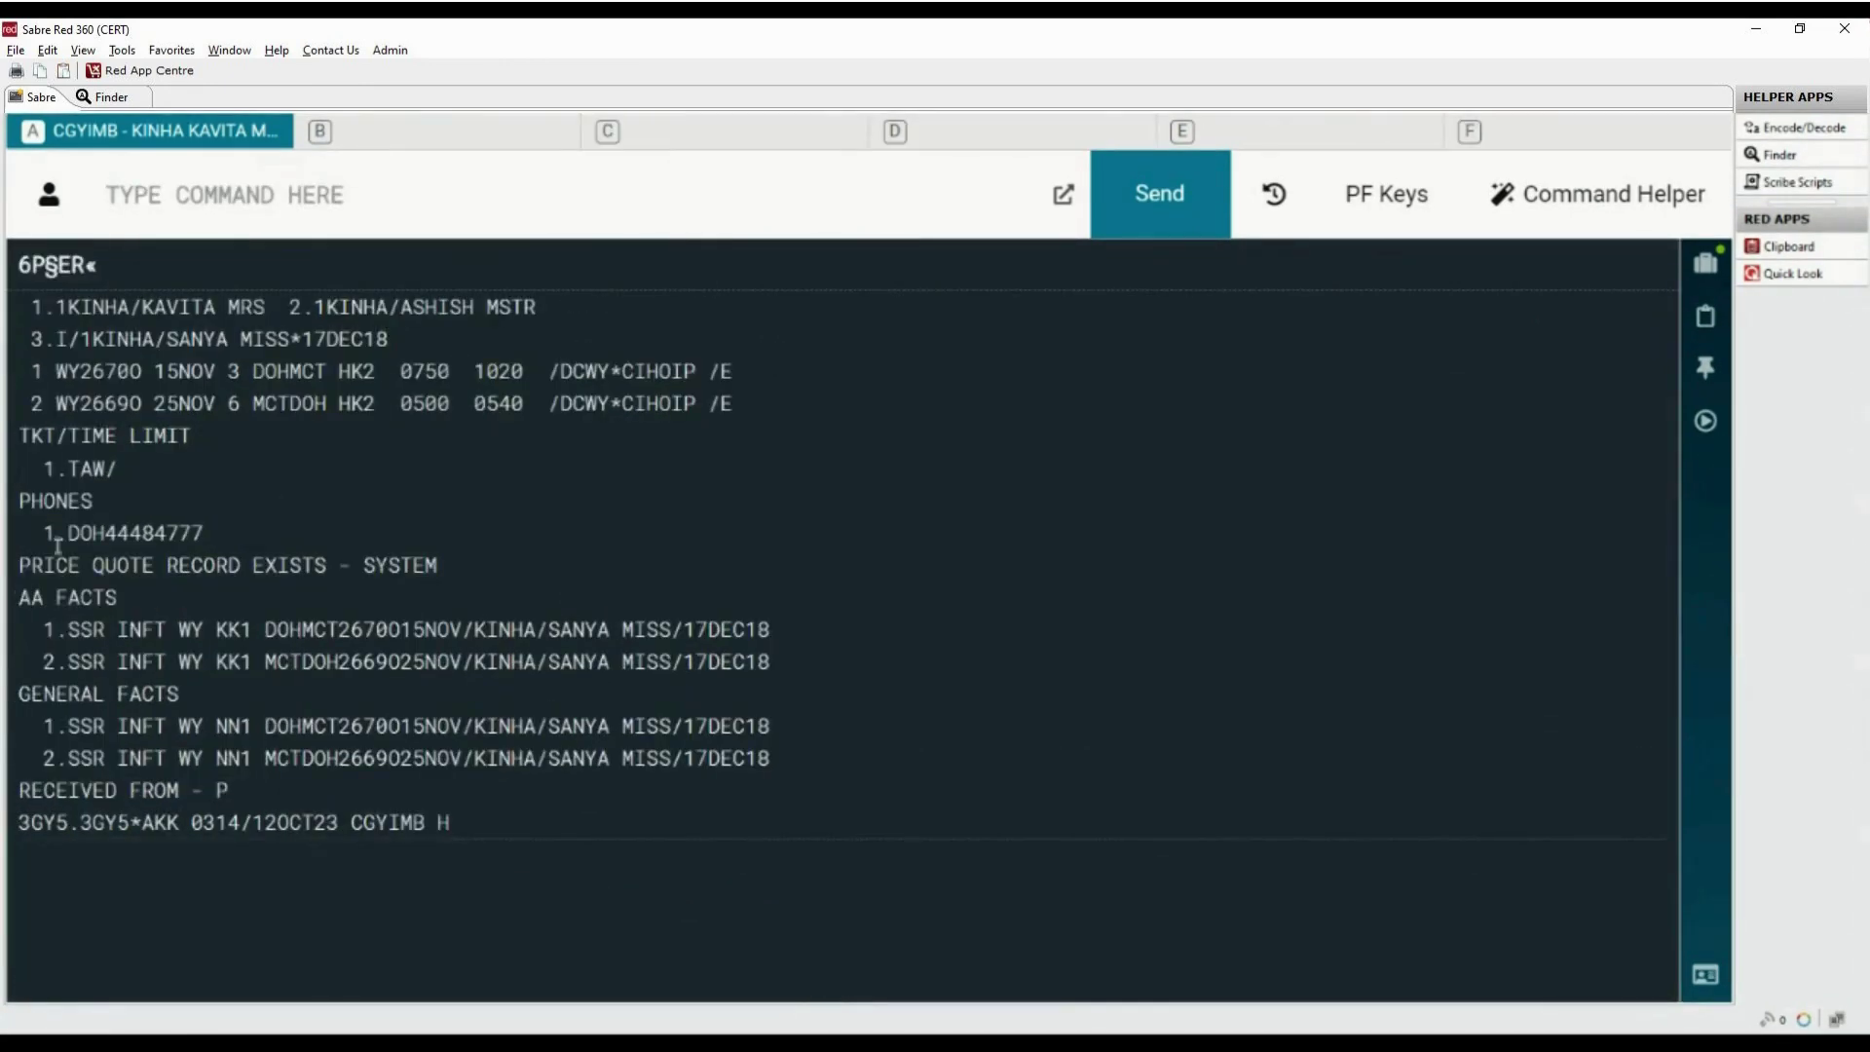
drag(20, 563, 514, 582)
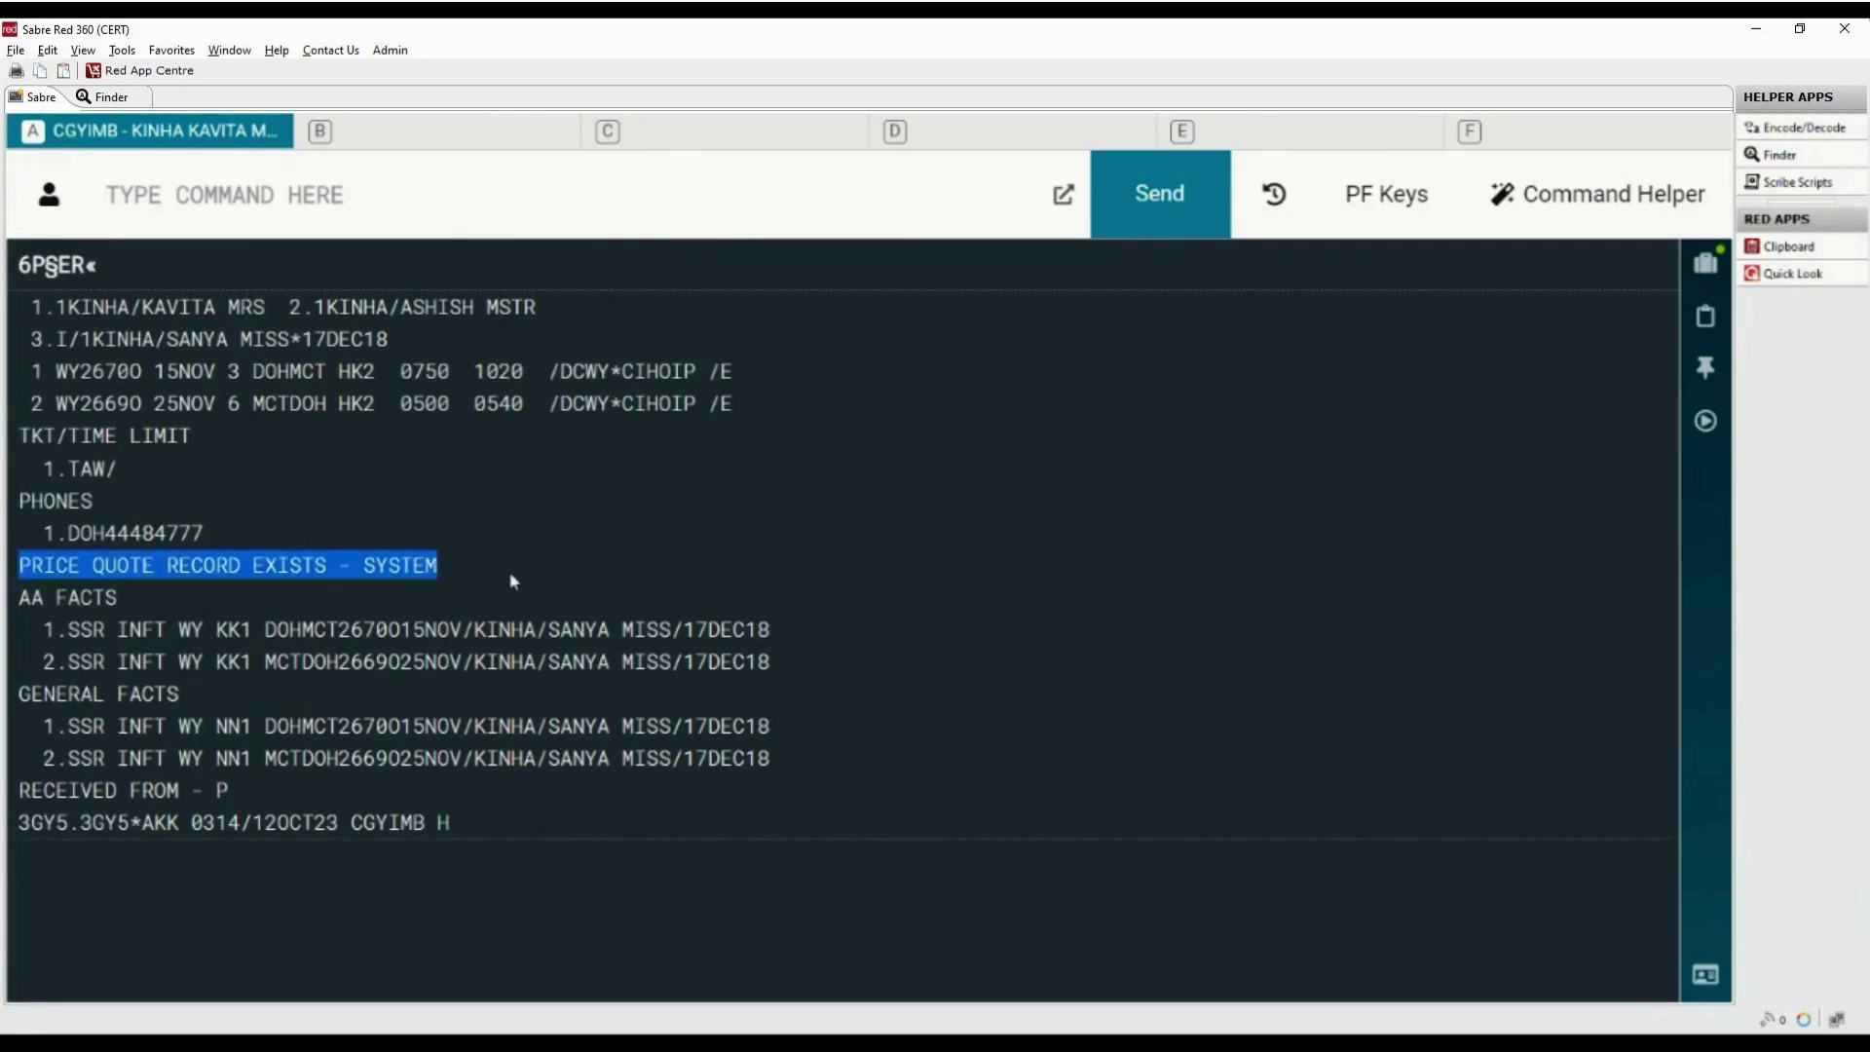
Redisplay the PNR with IR, then show the *PQS summary of ADT, CNN and INF fares
click(519, 203)
text(IR)
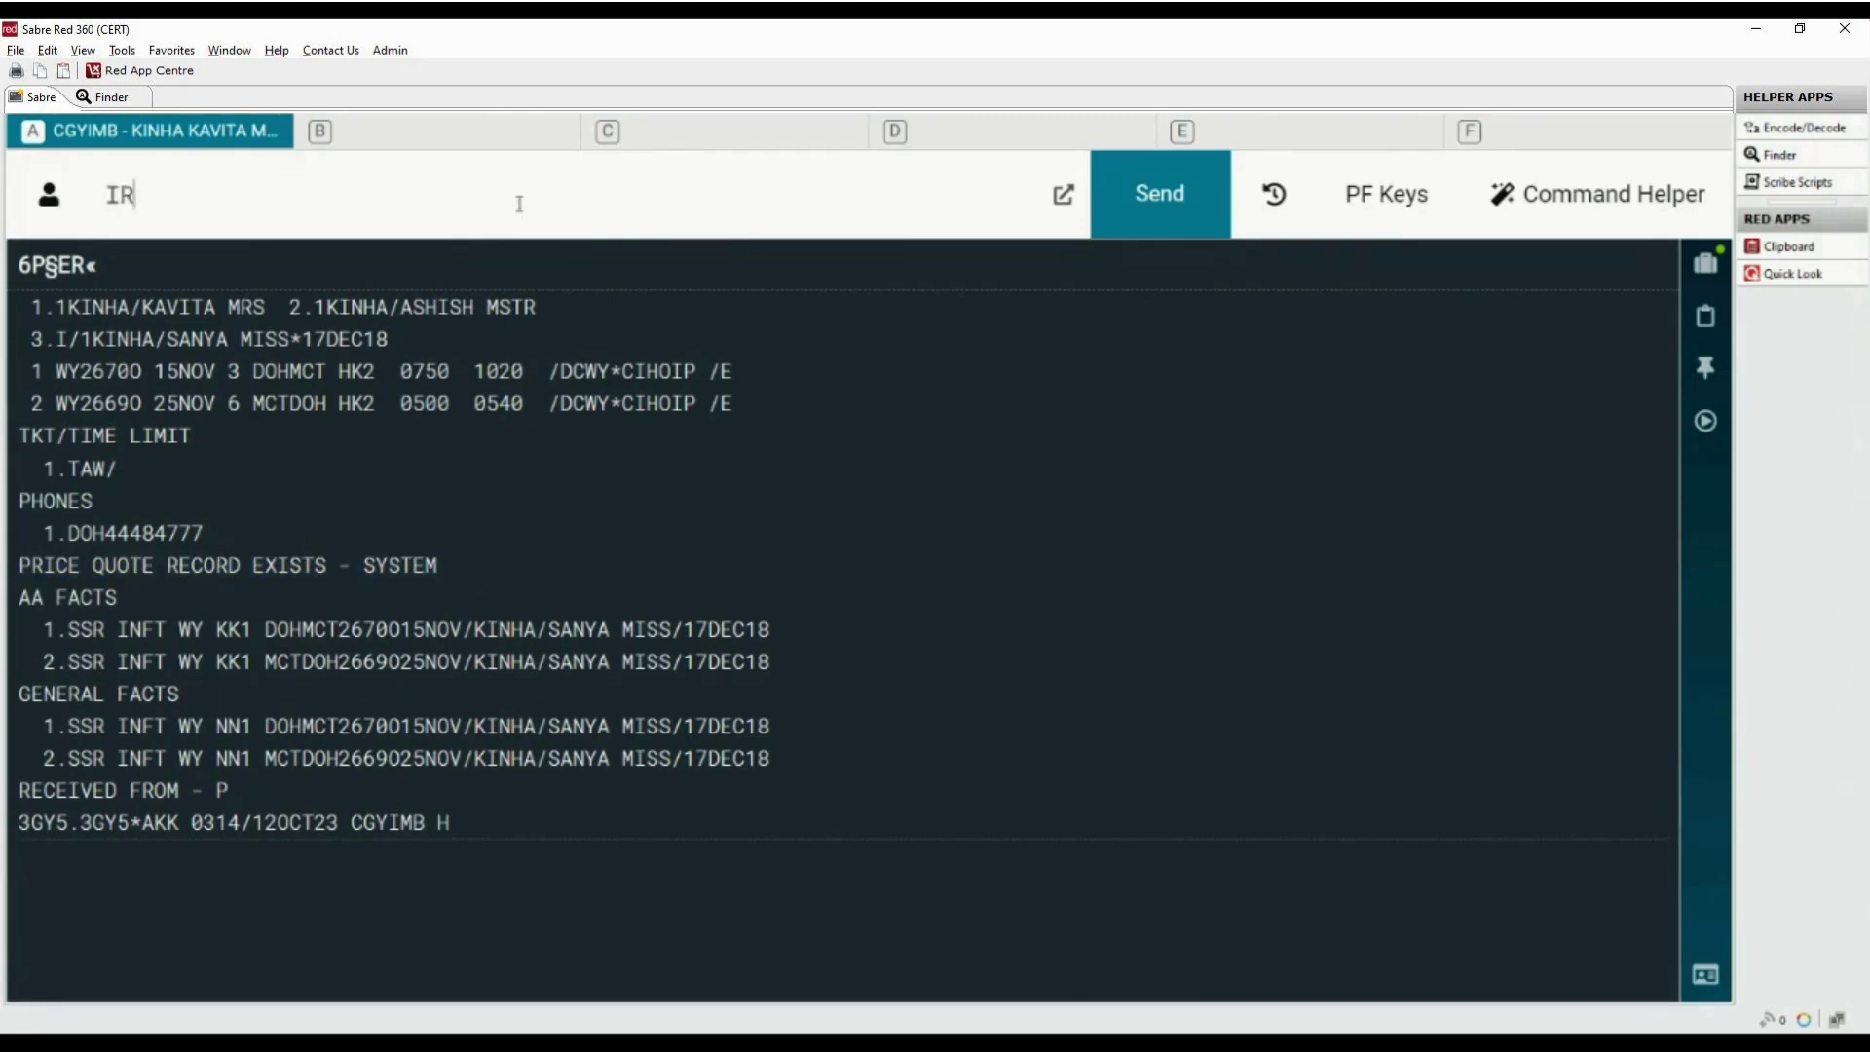
key(Return)
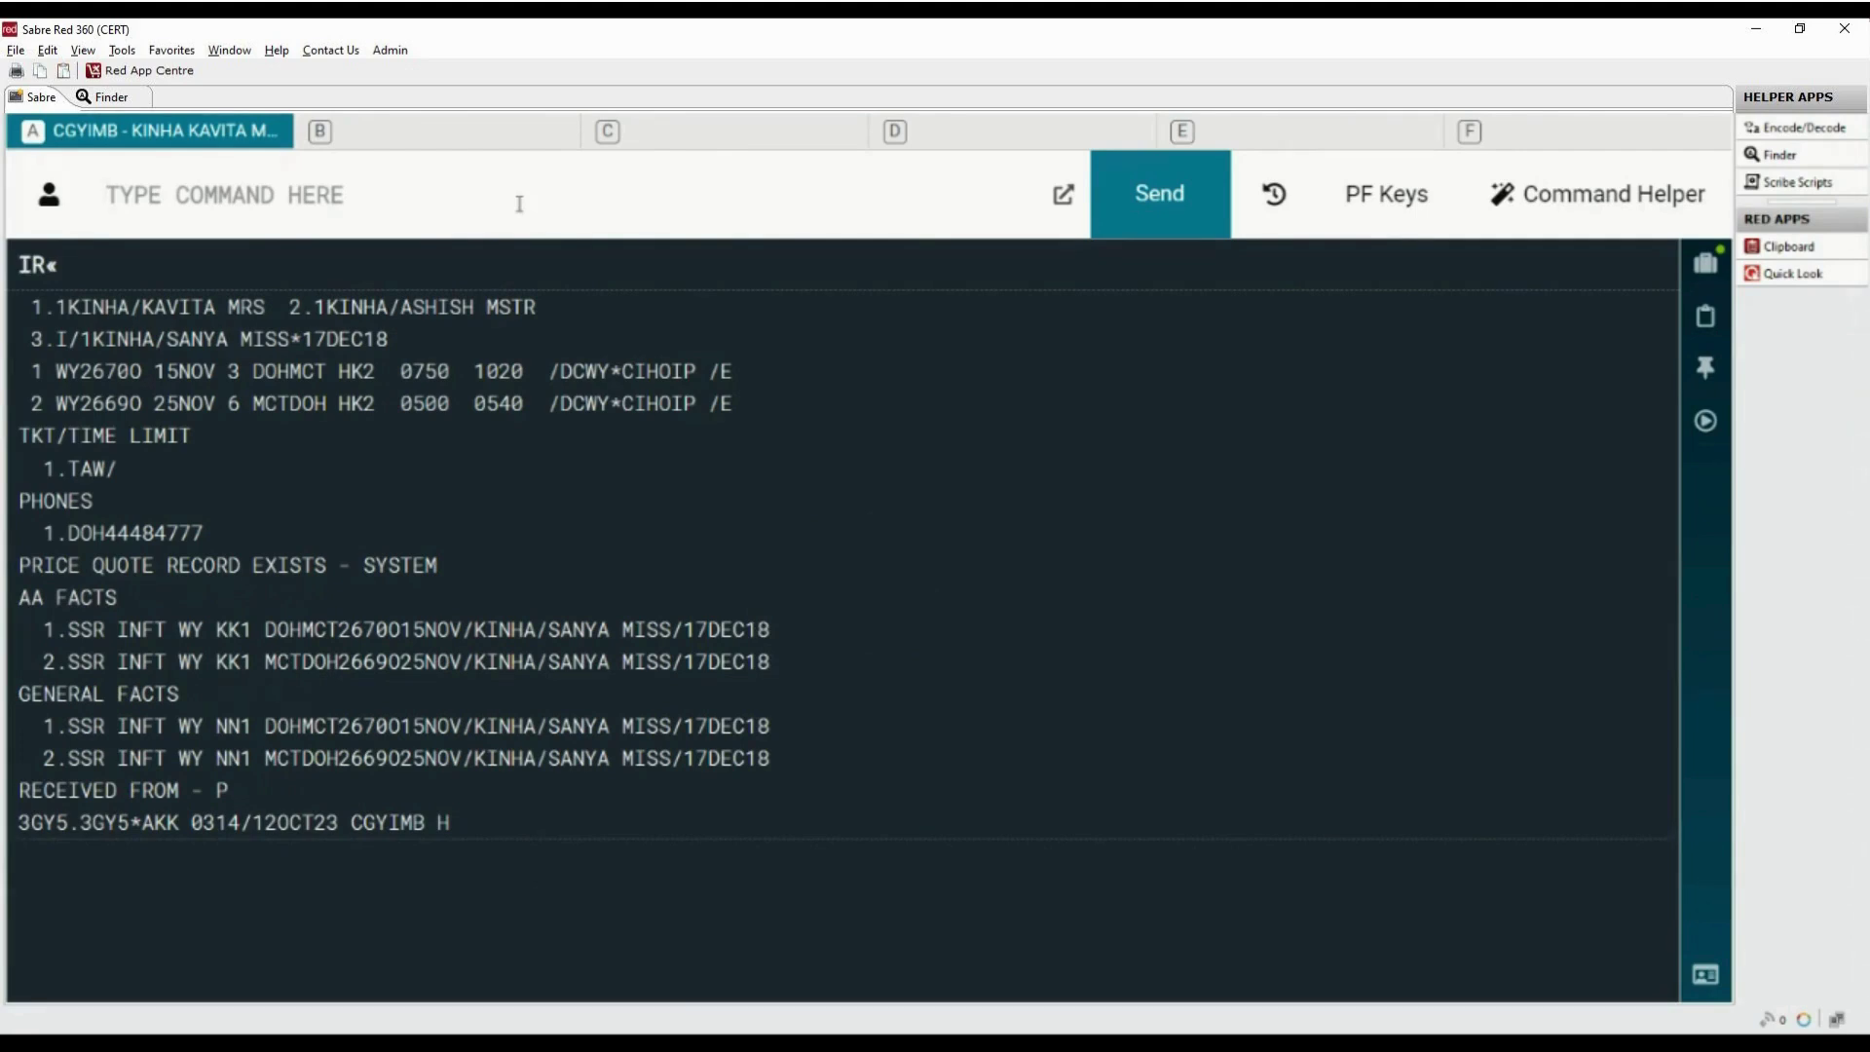
text(*PQ)
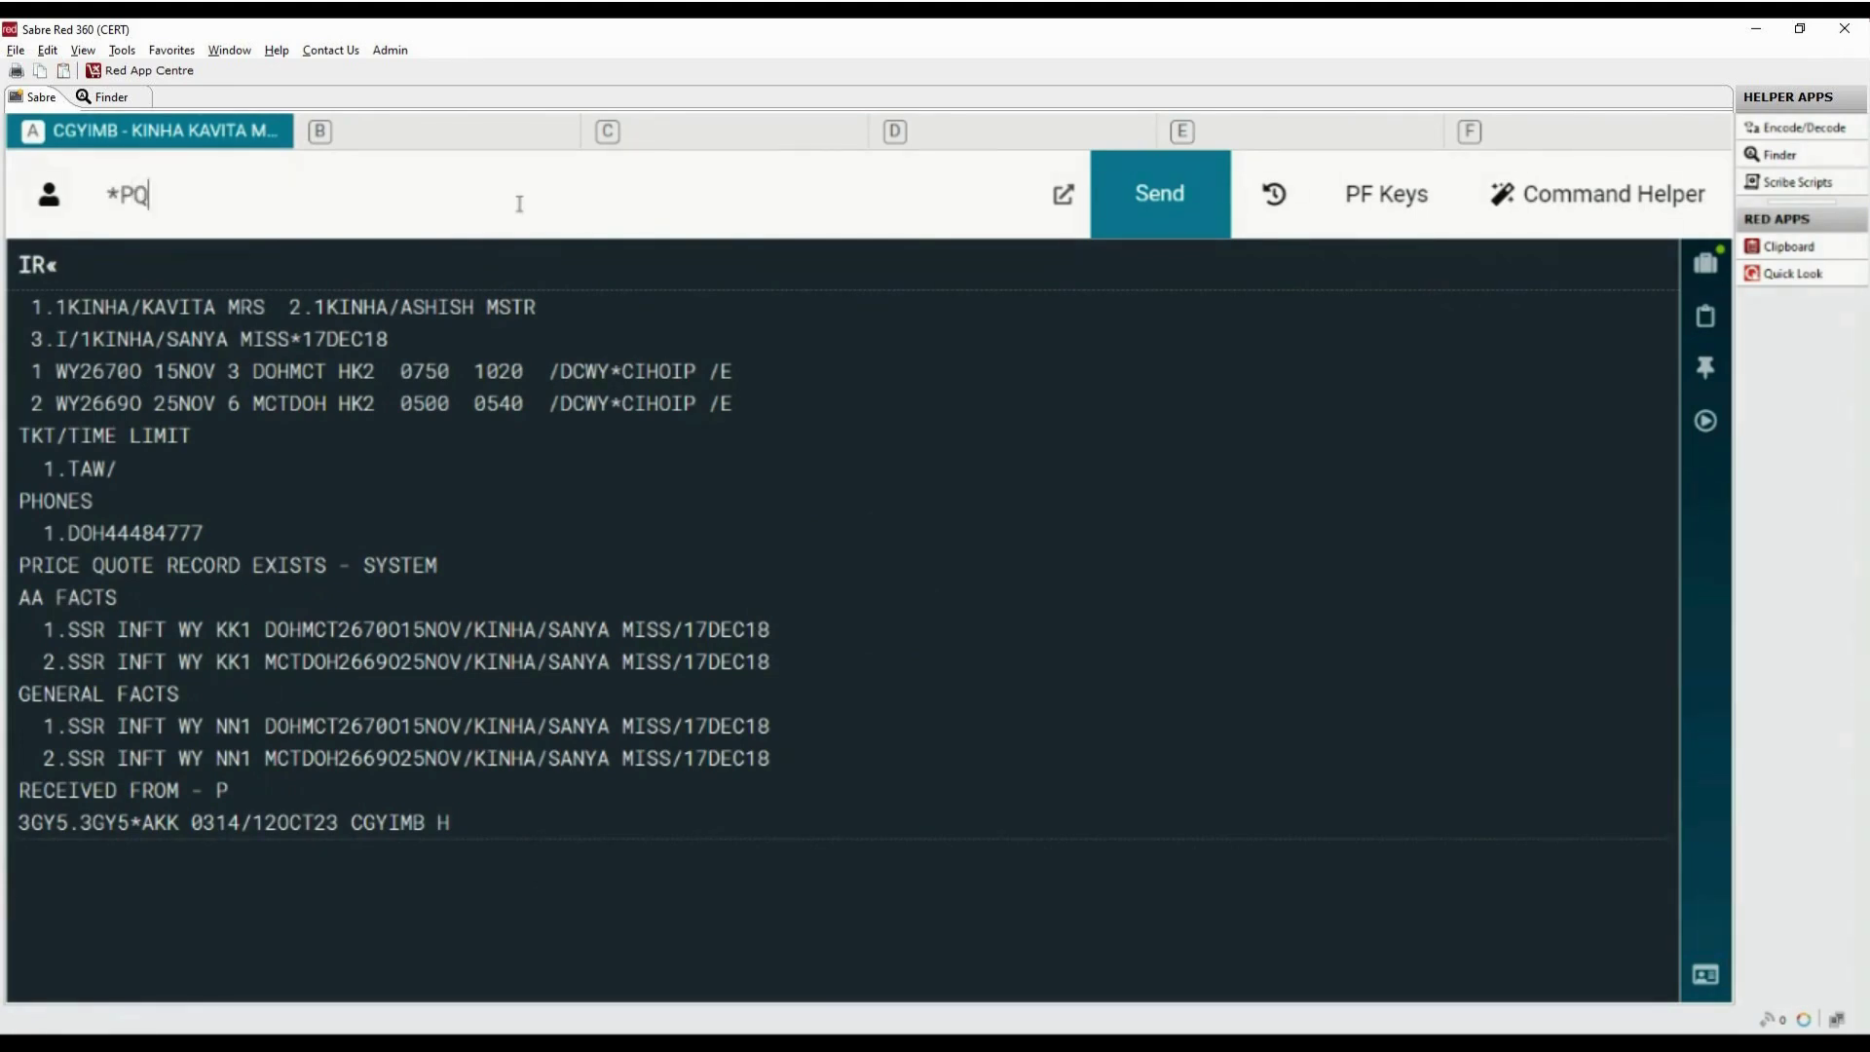
text(S)
key(Return)
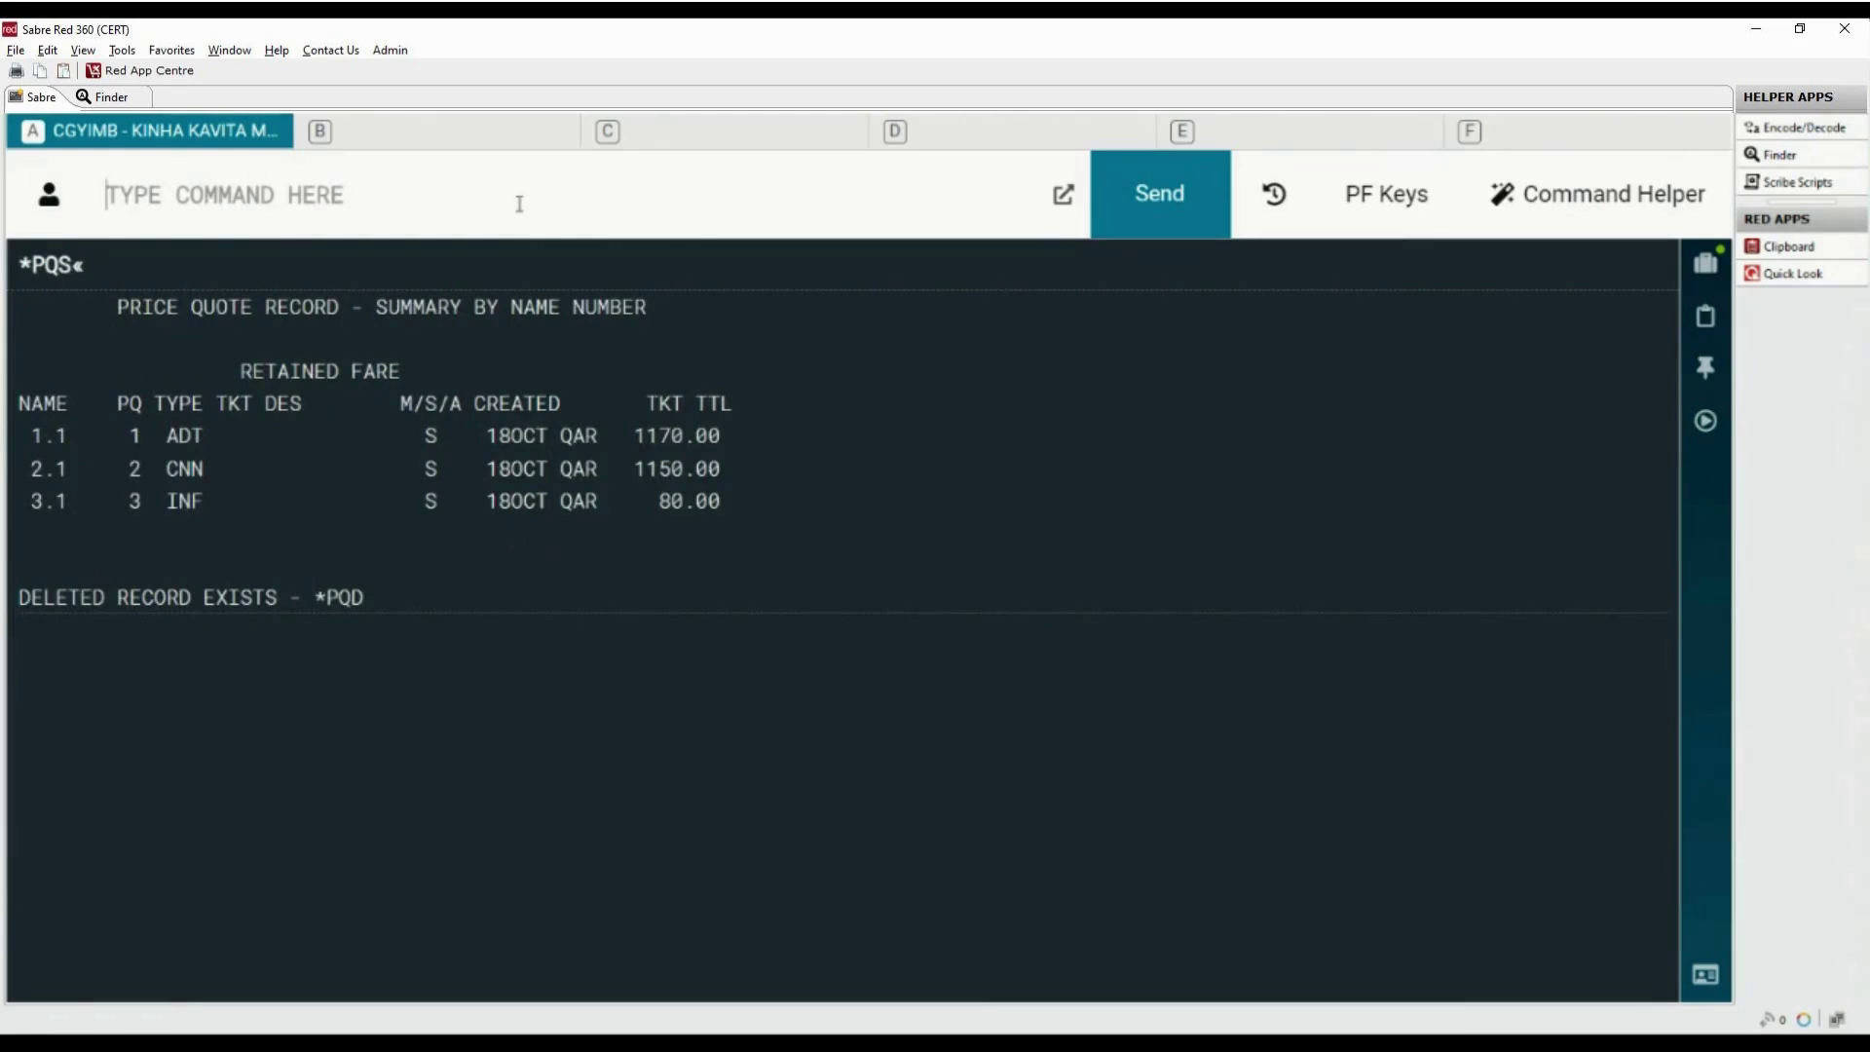
Draft W¥PQ1¥F, trying CASH, INVAGT and CHEQUE before entering an AX card payment
text(W¥)
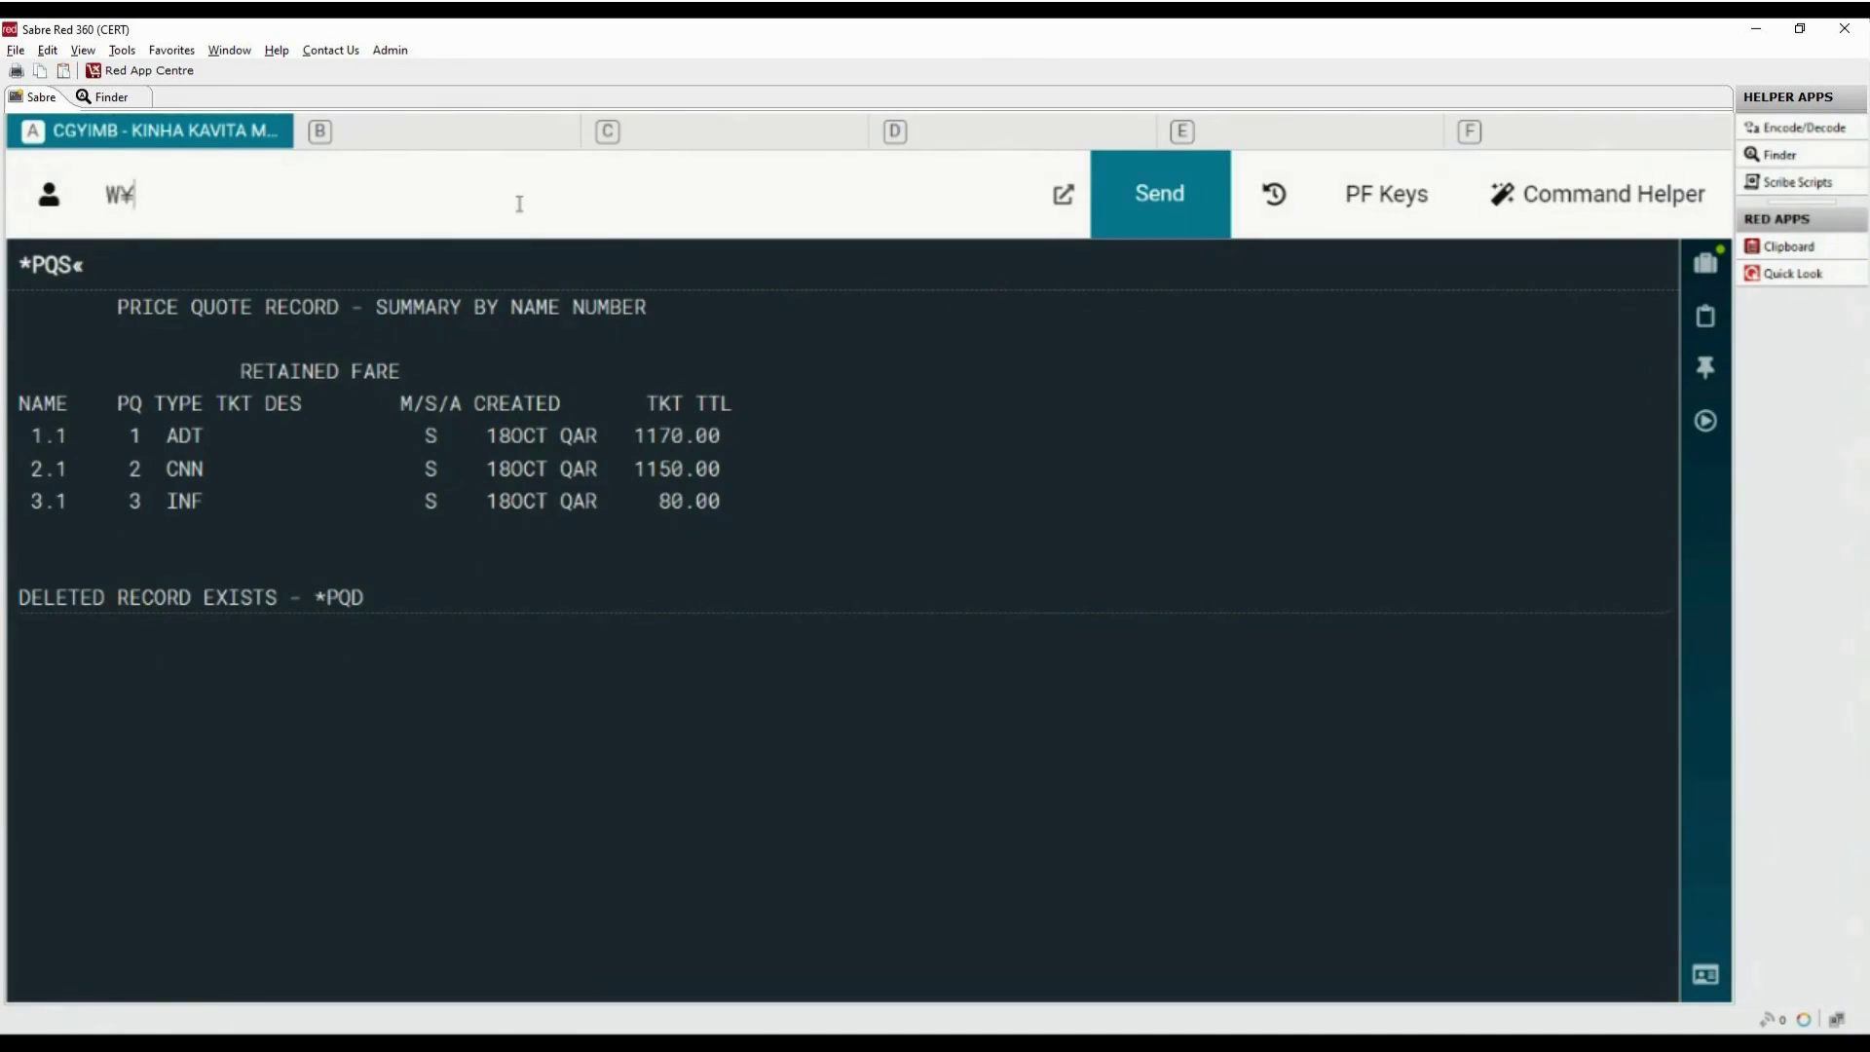
text(PQ1)
drag(139, 434, 231, 434)
text(¥FCASH)
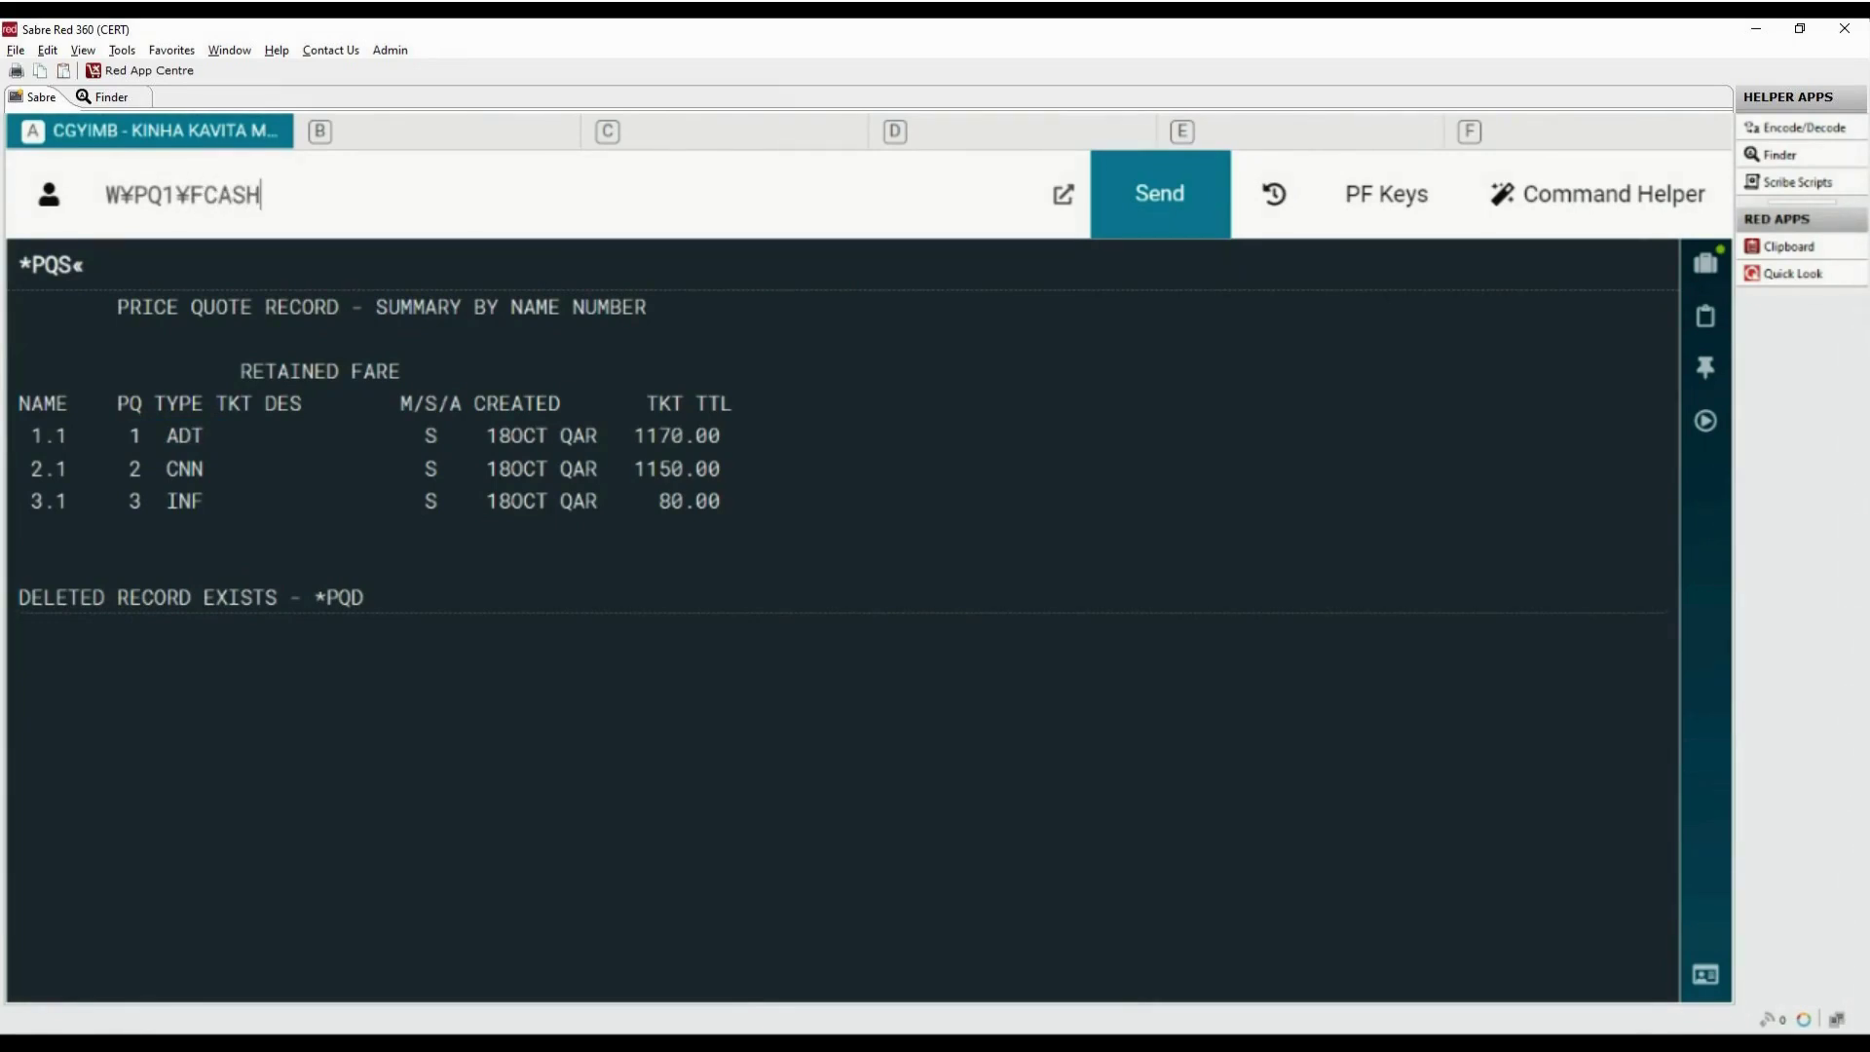
key(BackSpace)
key(BackSpace)
key(BackSpace)
key(BackSpace)
text(INVAGT)
key(BackSpace)
key(BackSpace)
key(BackSpace)
key(BackSpace)
key(BackSpace)
key(BackSpace)
text(CHEQUE)
key(BackSpace)
key(BackSpace)
key(BackSpace)
key(BackSpace)
key(BackSpace)
key(BackSpace)
text(*AX4444333)
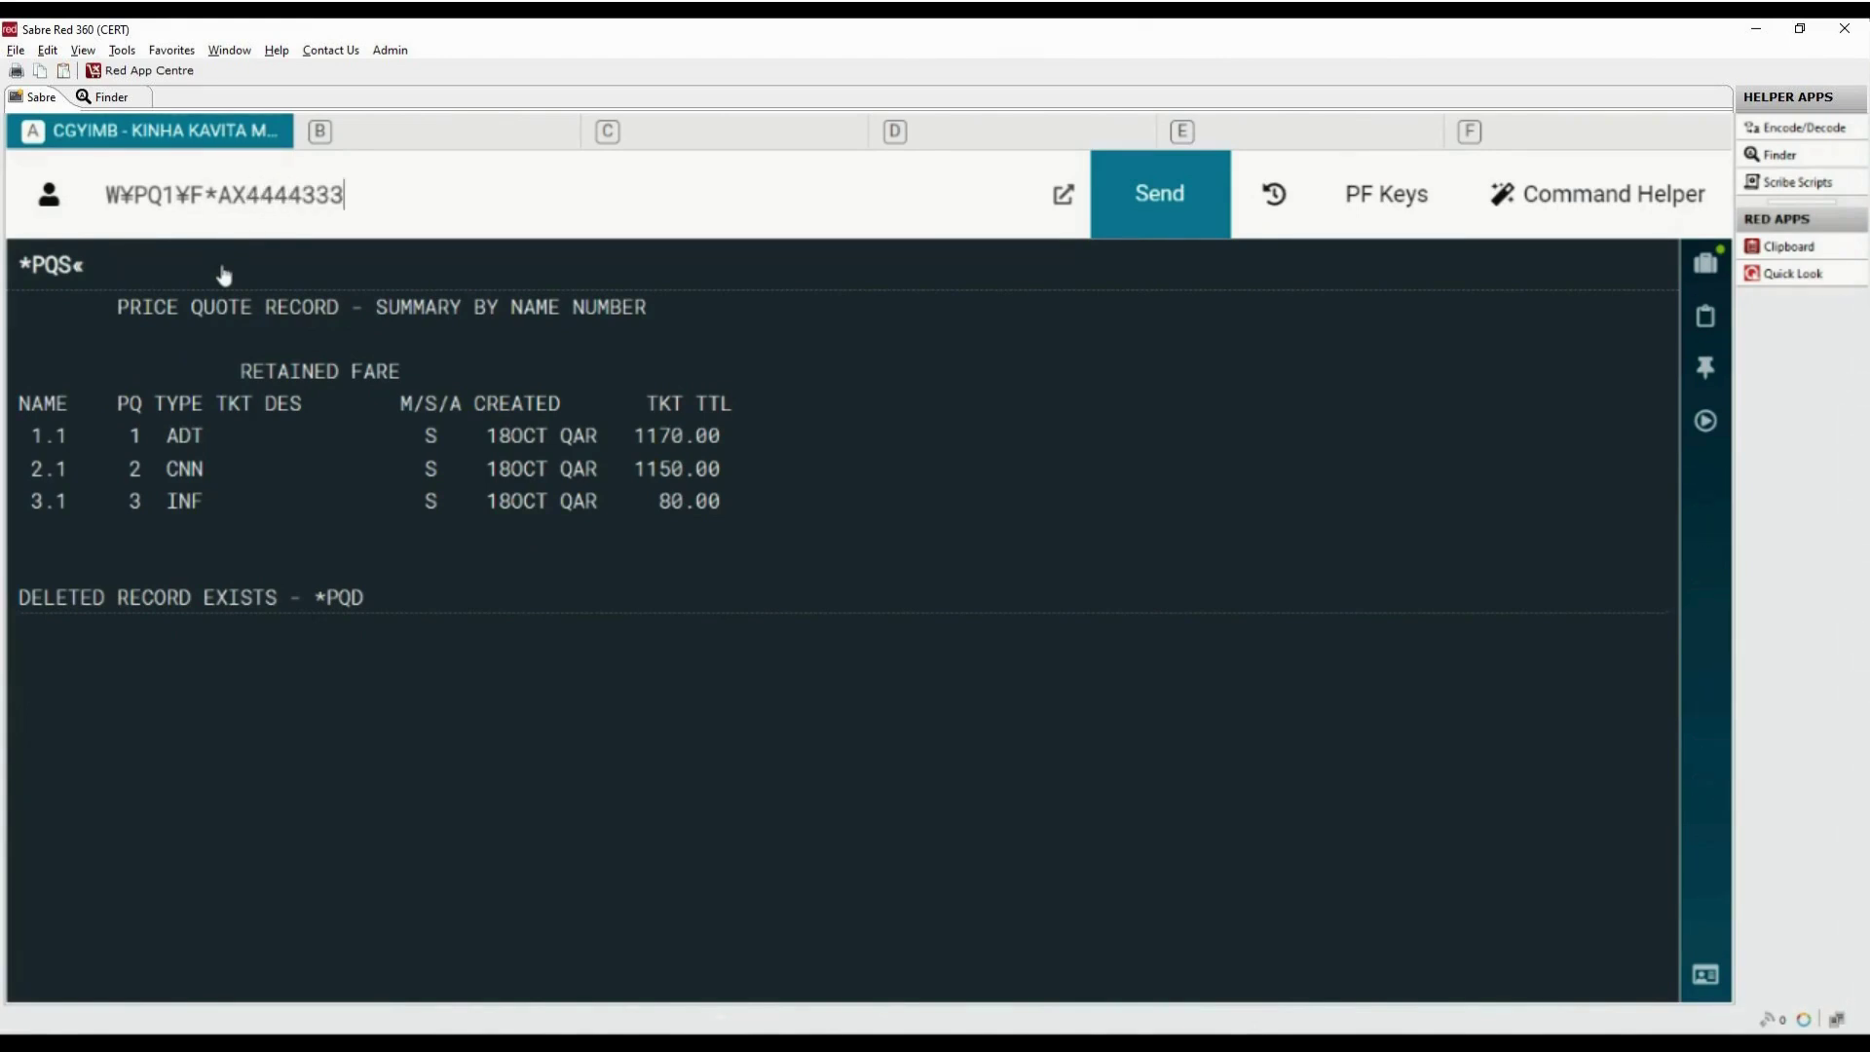
text(32222111/10)
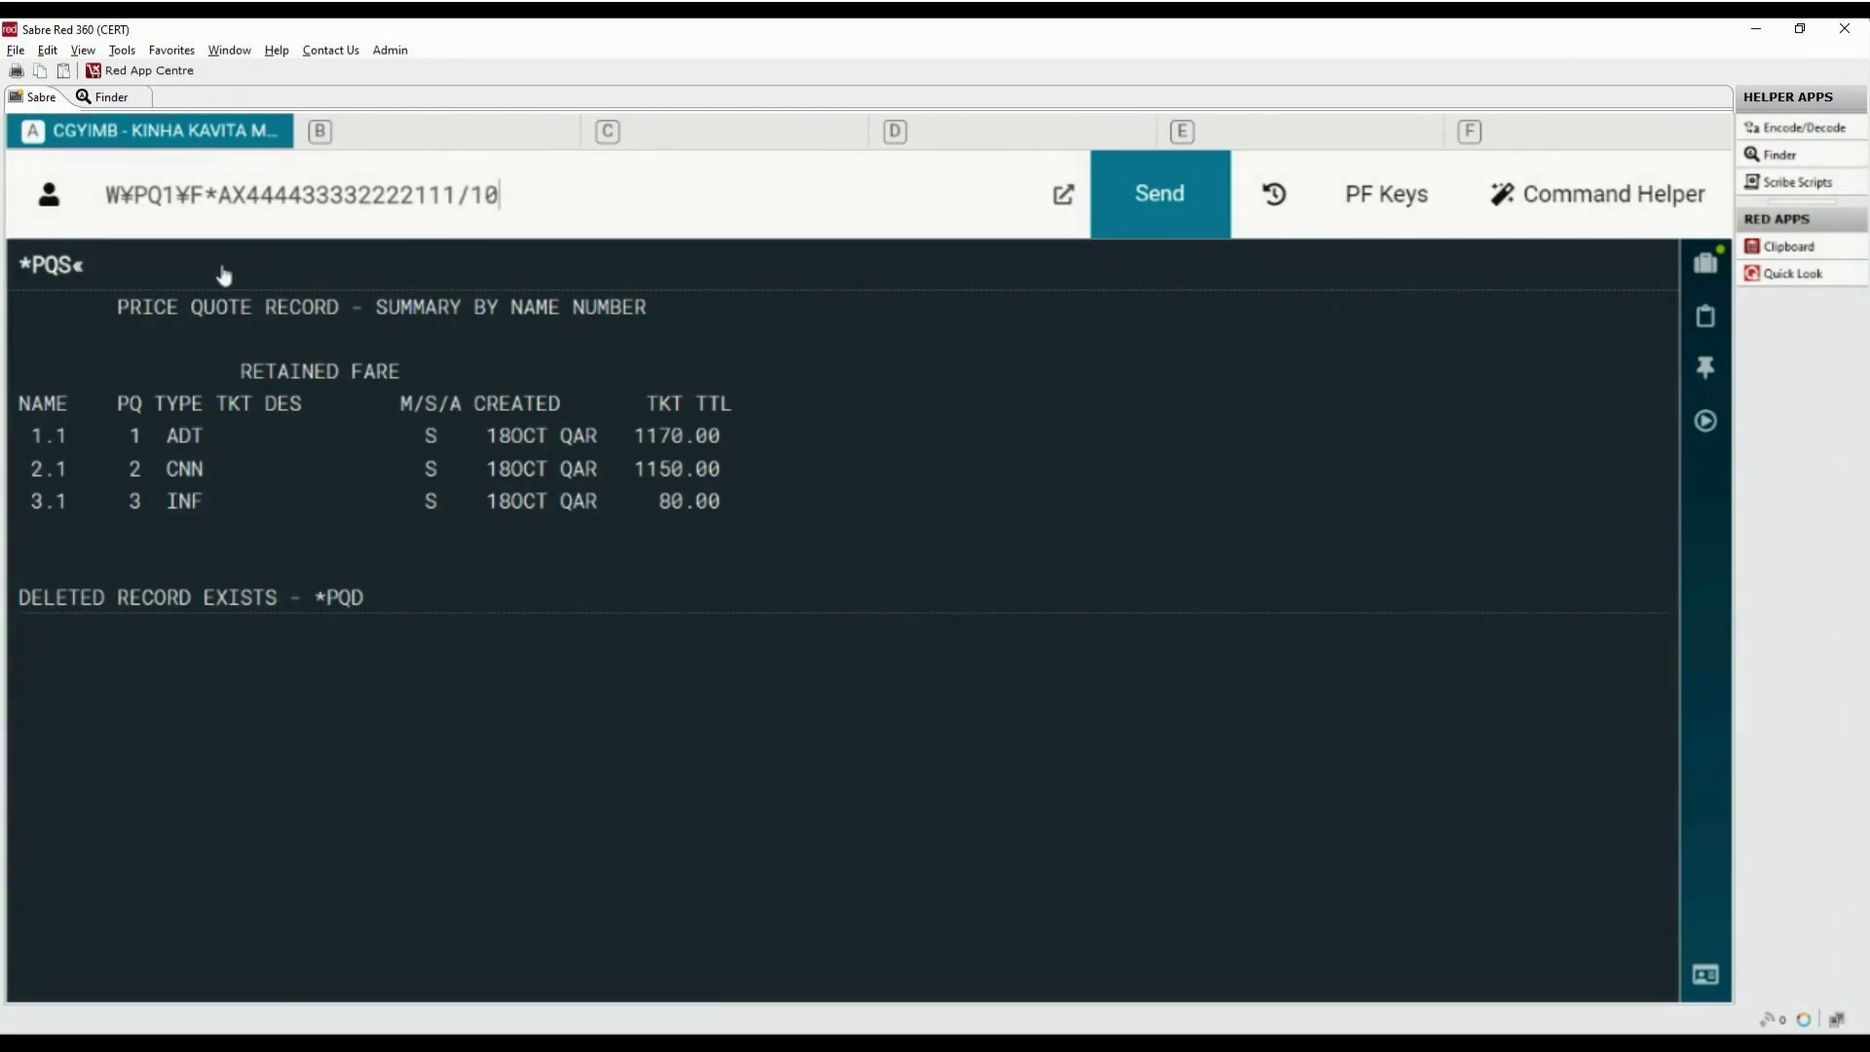
text(26)
Change the pending entry to W¥PQ1¥FCASH¥KP0, briefly adding then removing a -3 range
drag(529, 194, 203, 195)
key(BackSpace)
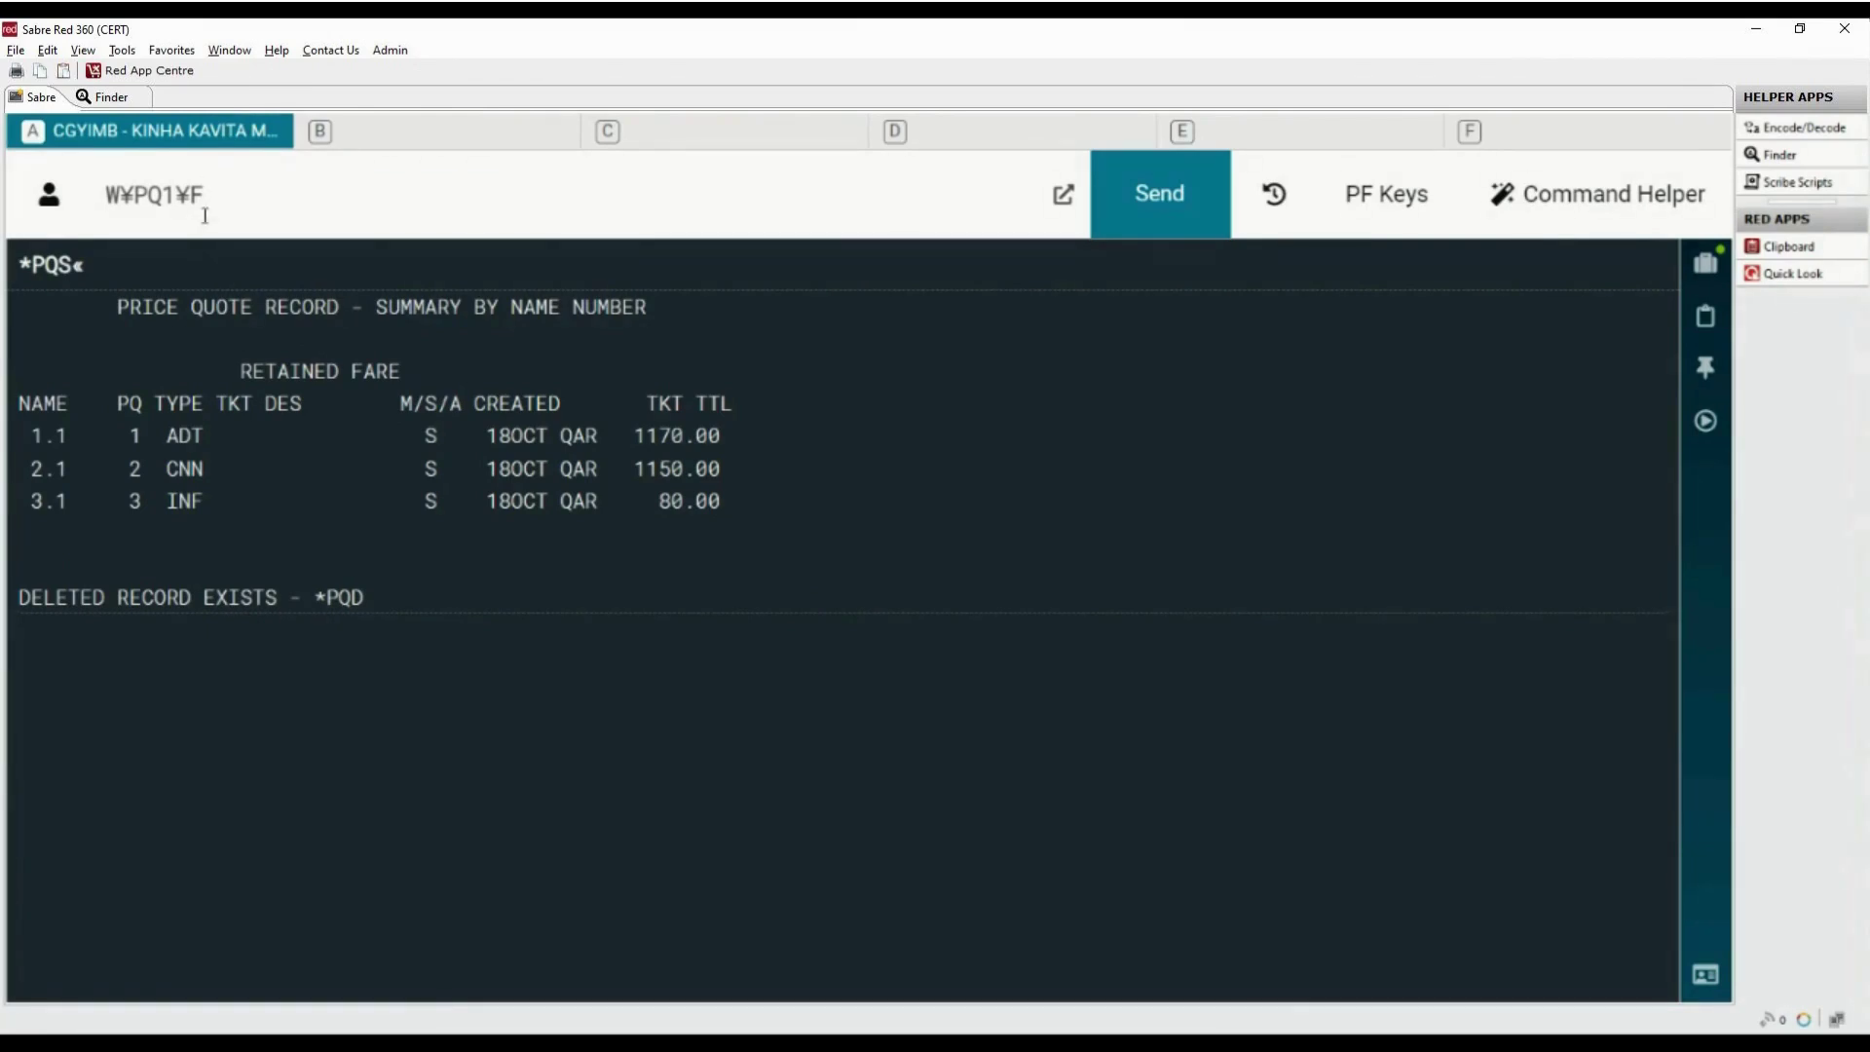
text(CASH)
text(¥)
text(K)
text(P)
text(0)
text(-3)
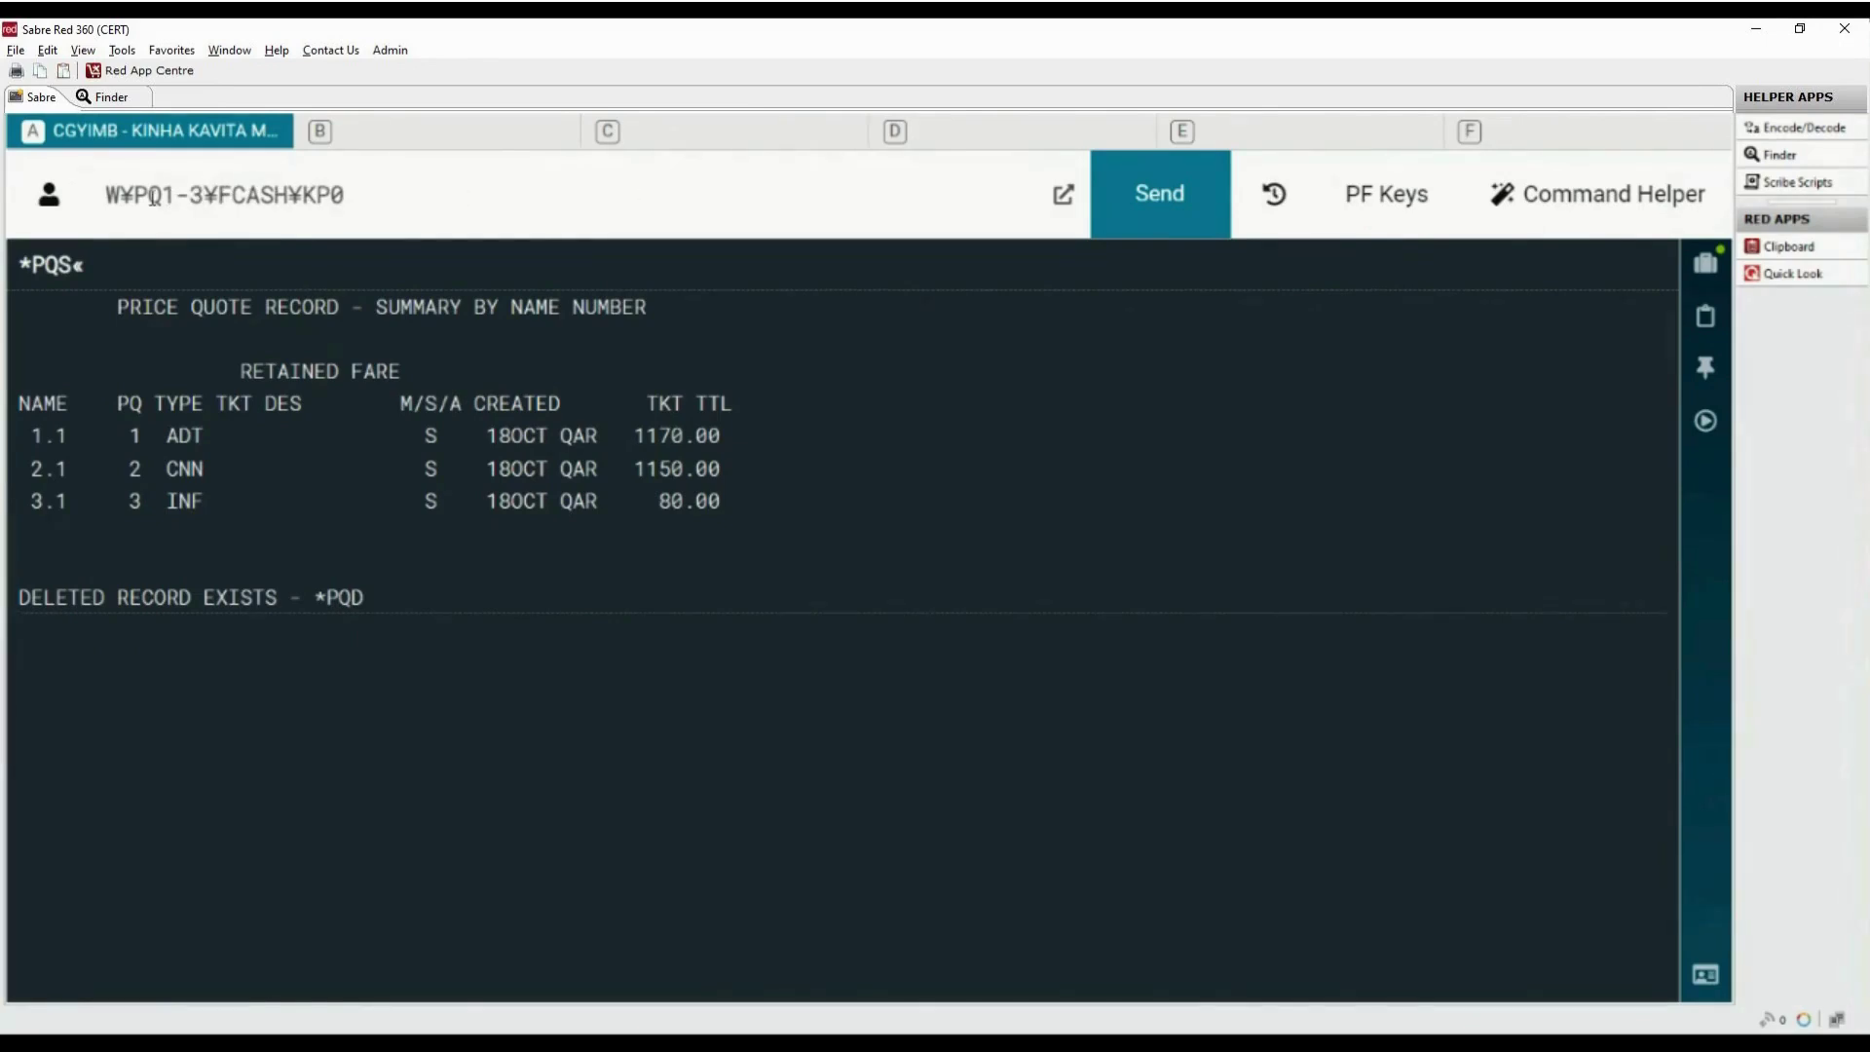
drag(133, 195, 204, 195)
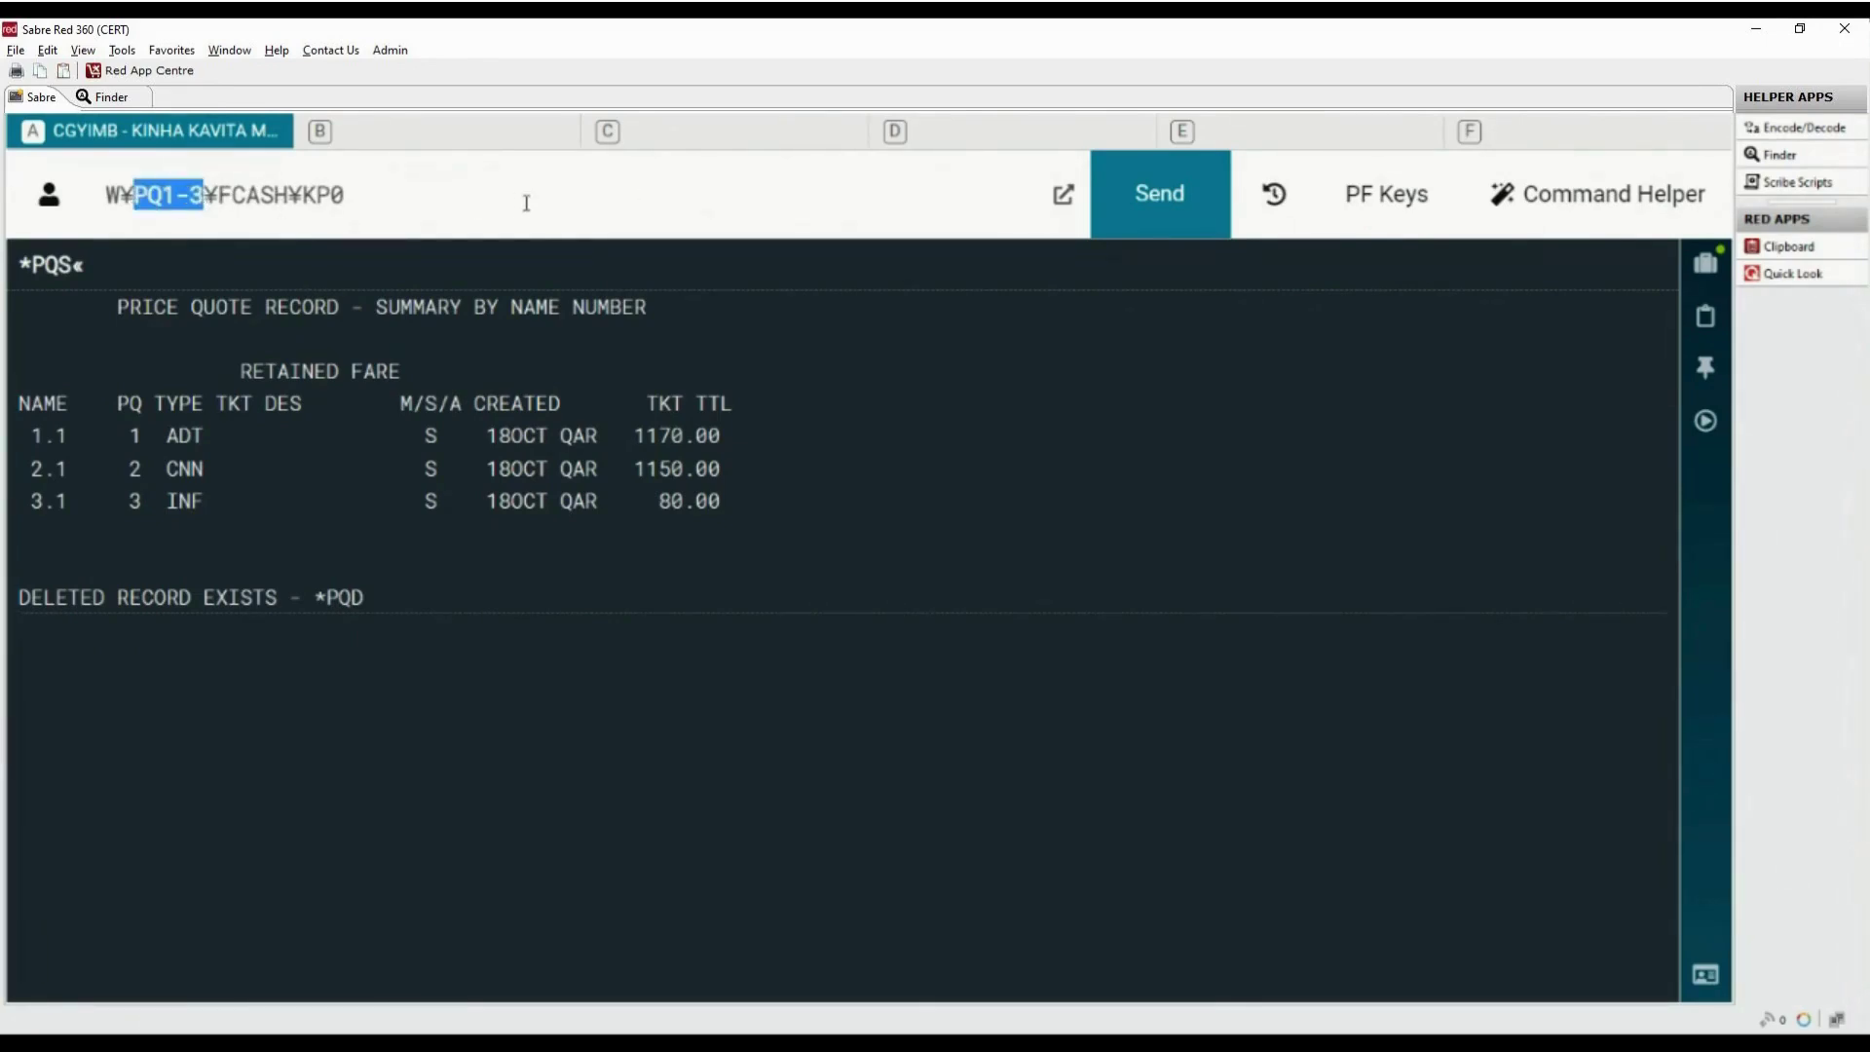
drag(206, 195, 177, 194)
key(BackSpace)
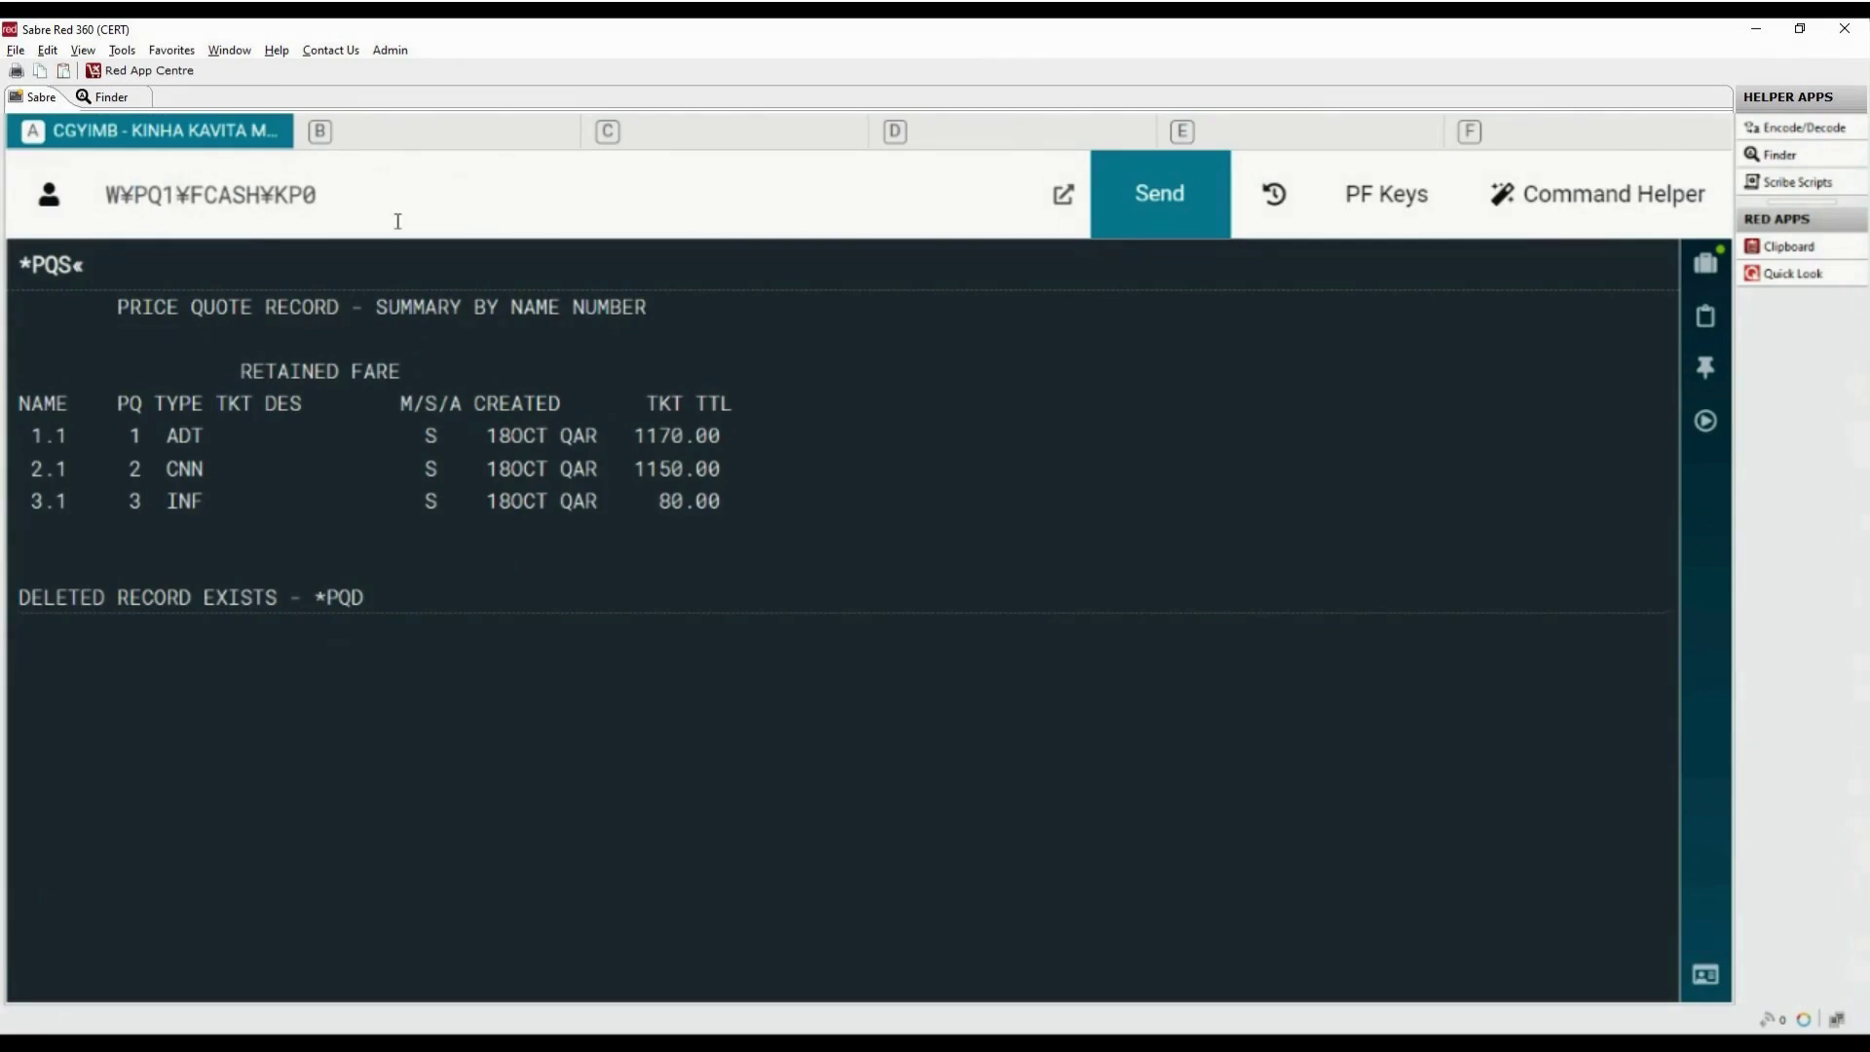
click(404, 219)
Issue the 1170.00 adult ticket from quote 1 and end the PNR with 6P§ER
key(Return)
text(6)
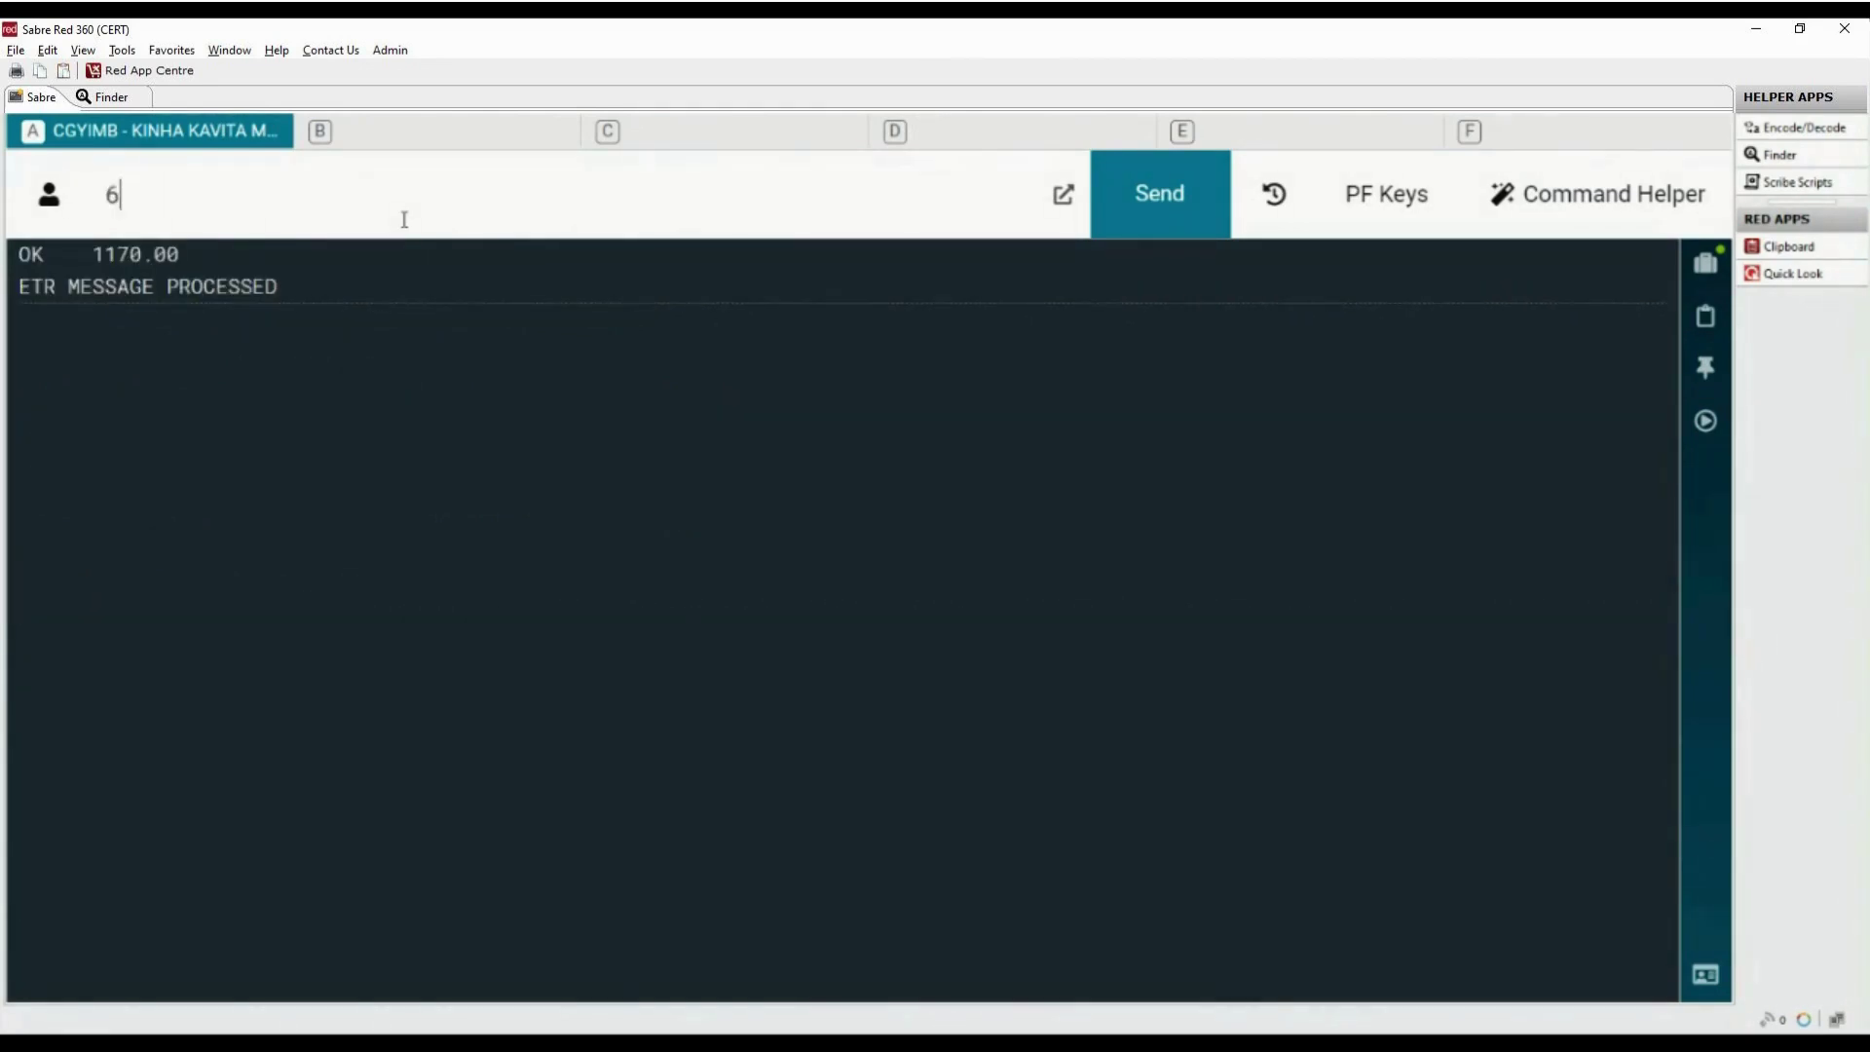
text(P§ER)
key(Return)
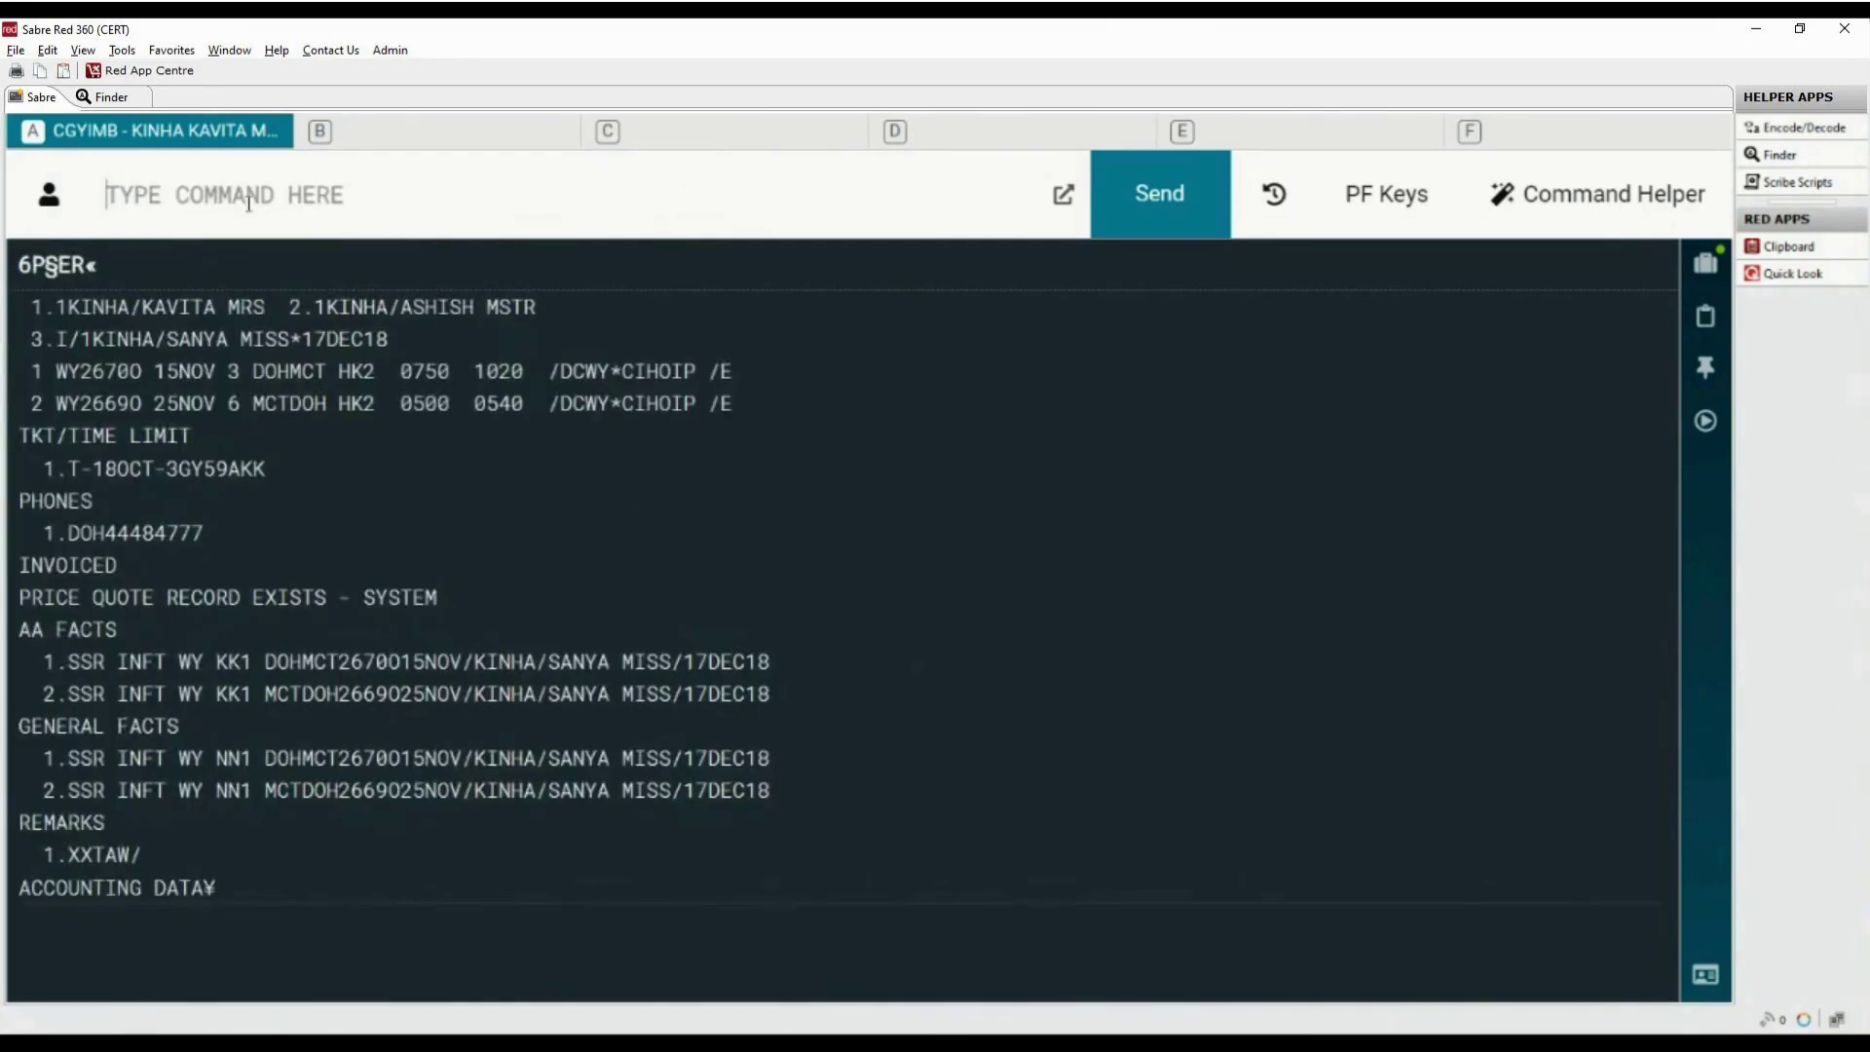
drag(29, 468, 300, 475)
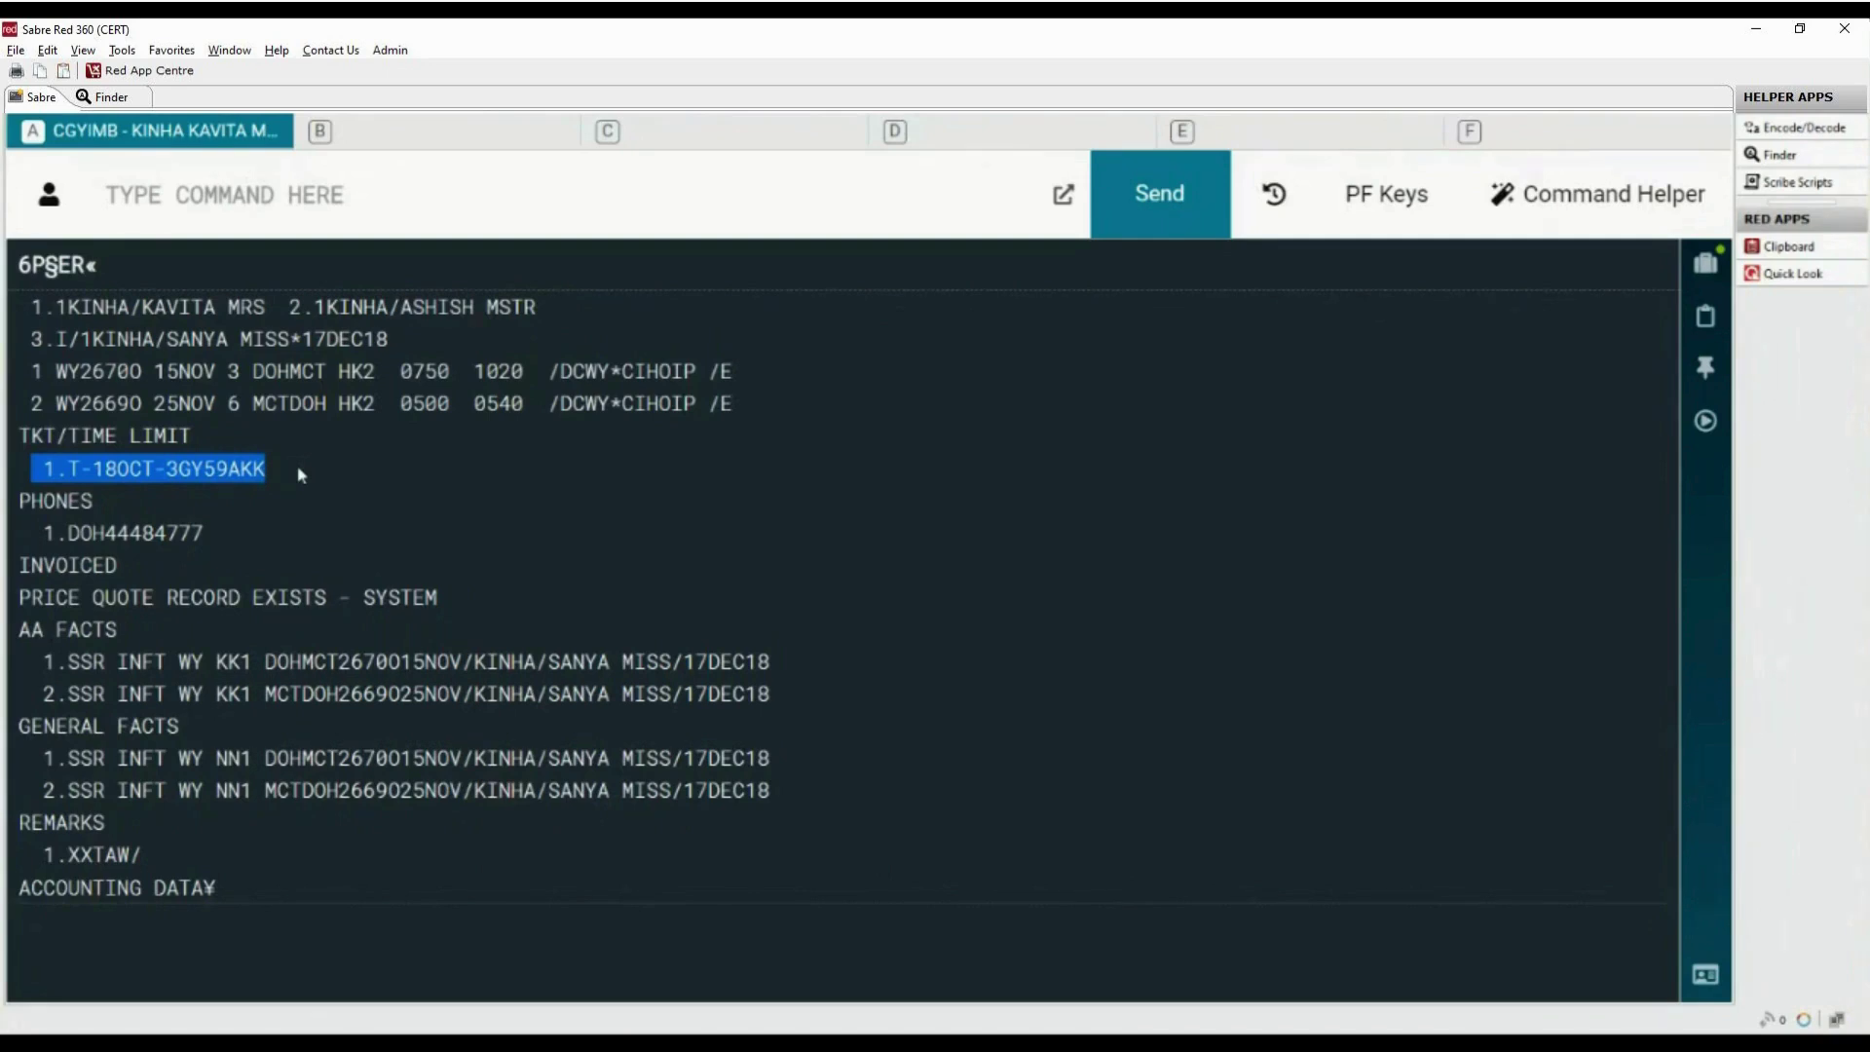
Display the ticketing field with *T and highlight the 2.TE ticket record and surname
click(593, 200)
text(*T)
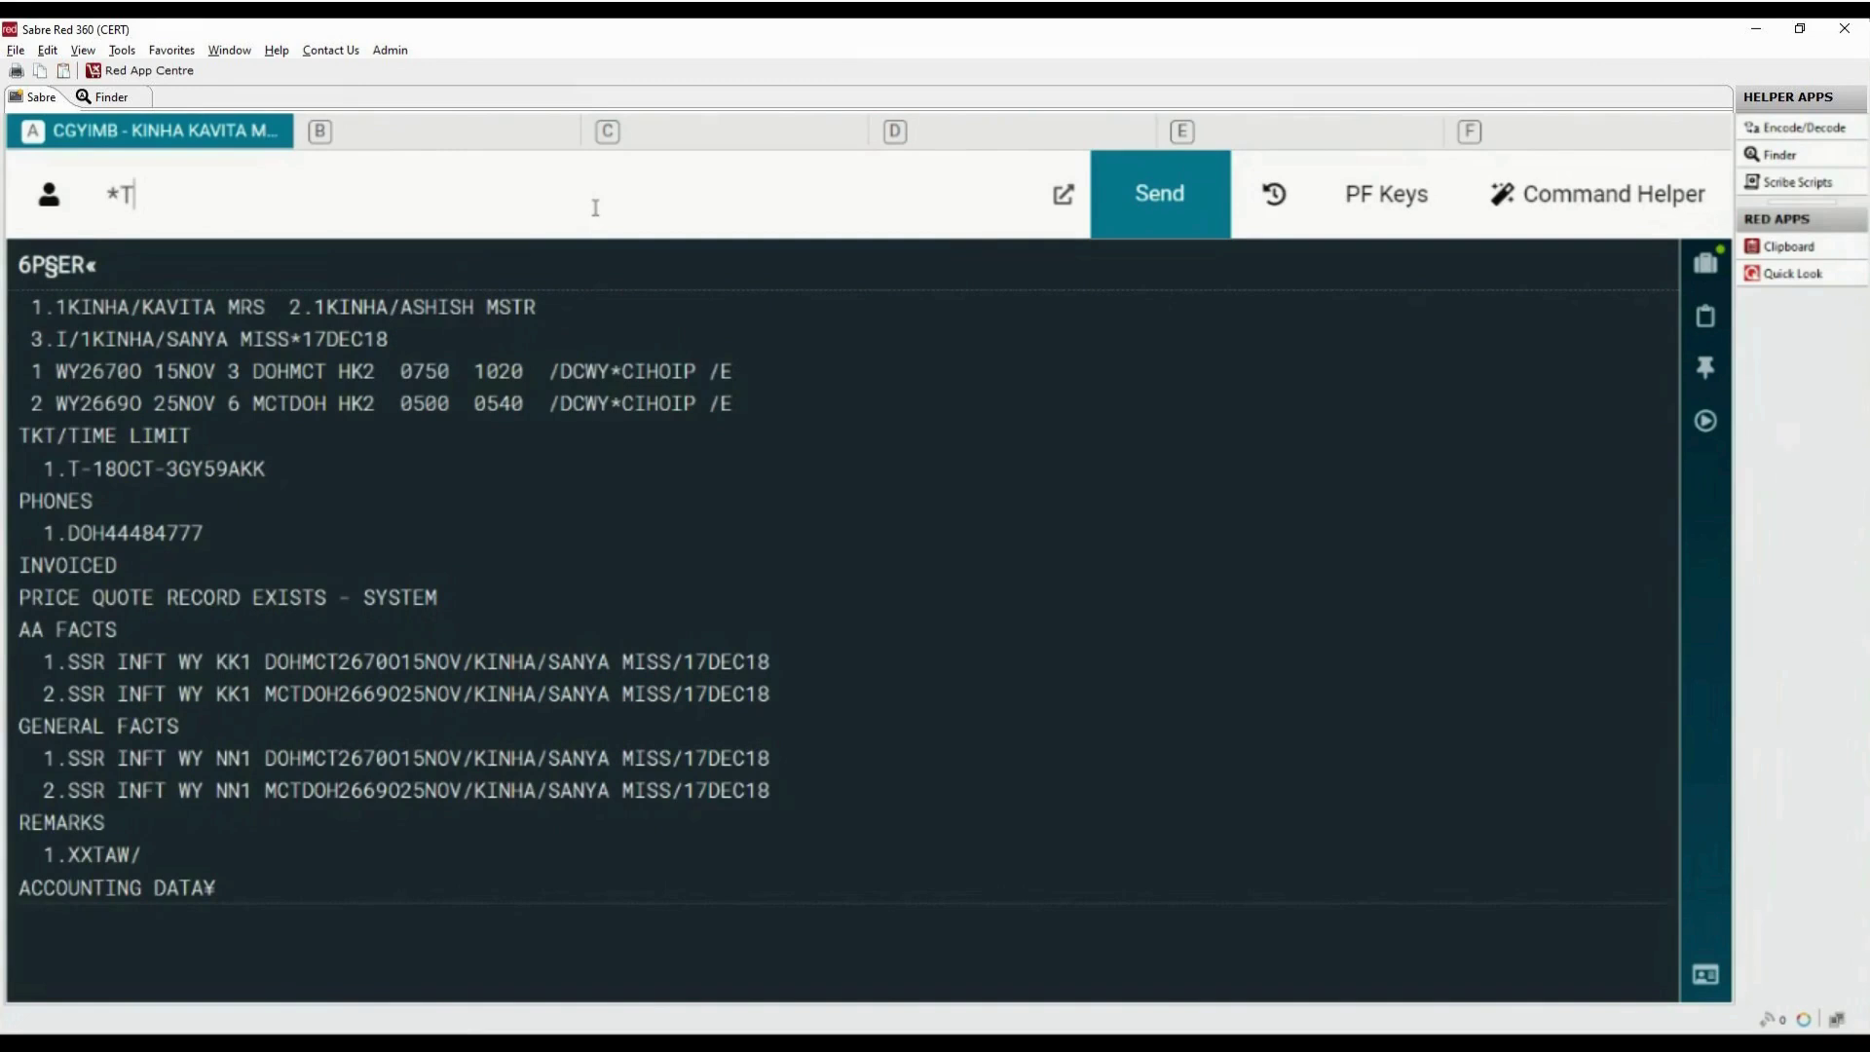
key(Return)
drag(43, 371, 271, 382)
double_click(282, 371)
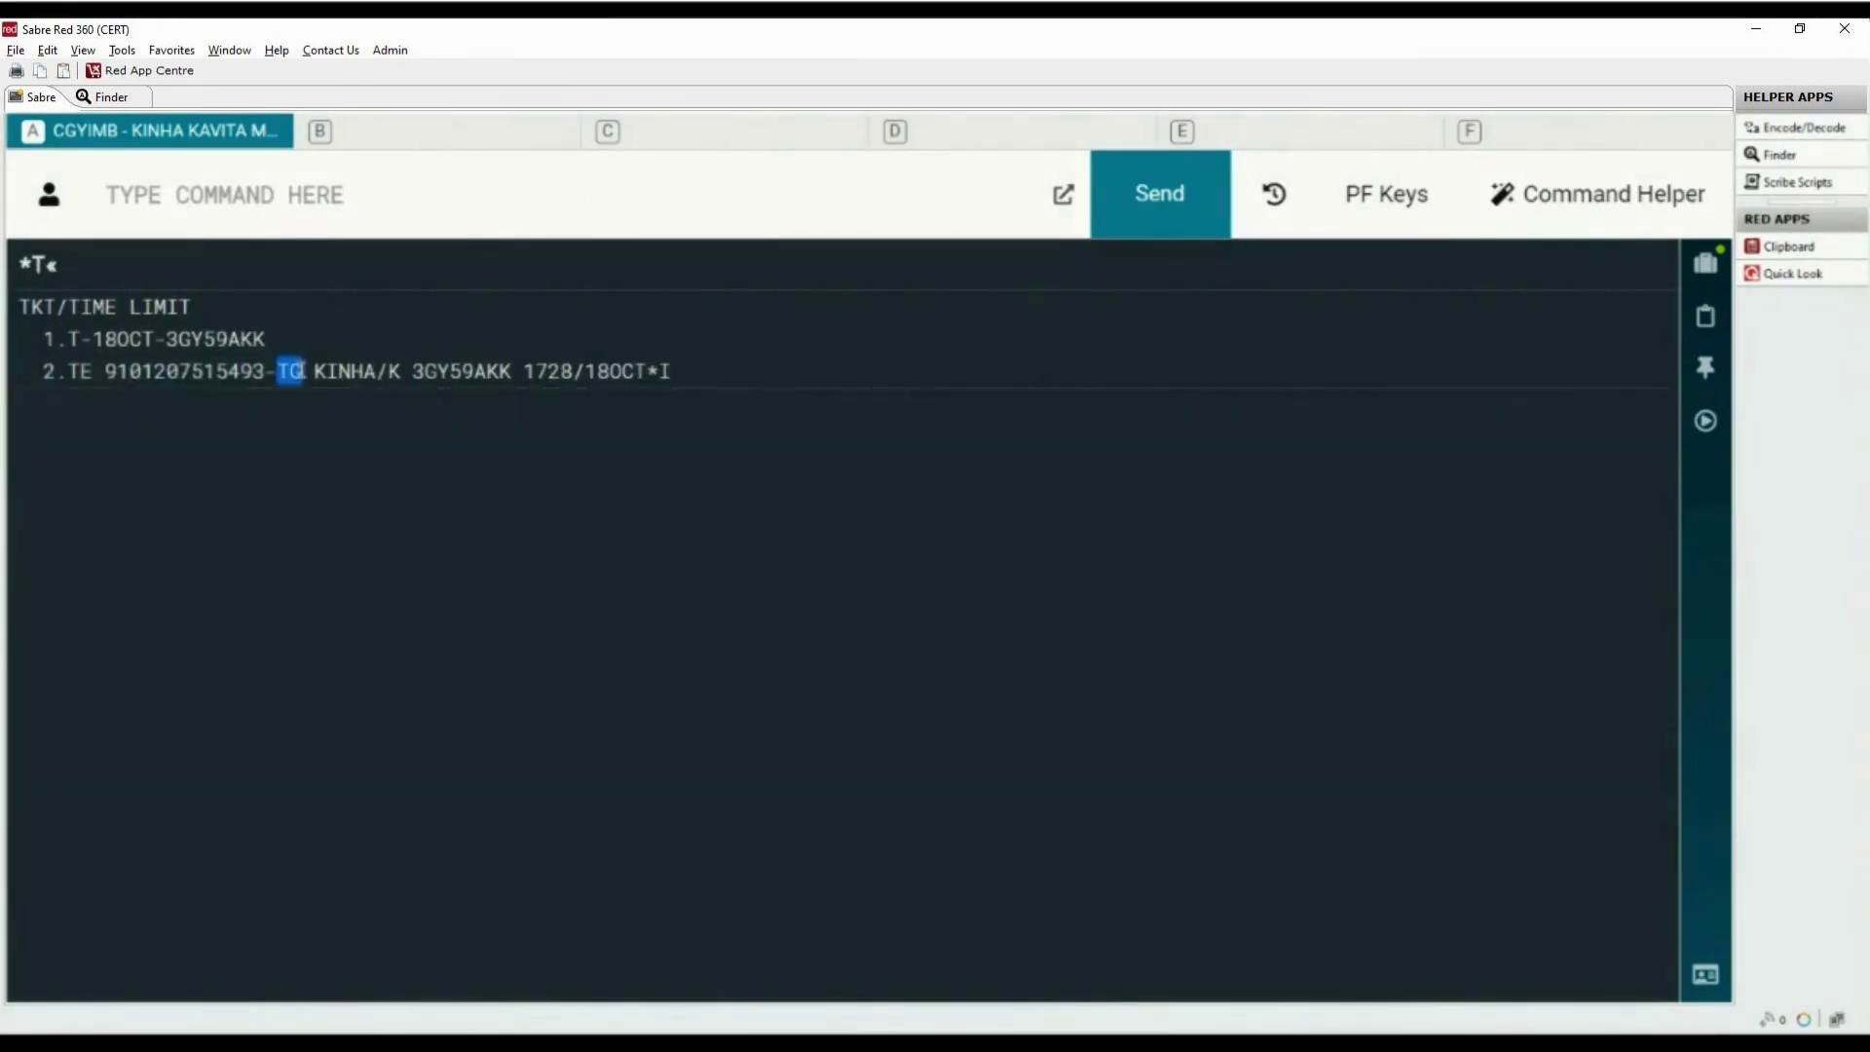
click(323, 471)
drag(312, 371, 462, 372)
Show e-ticket record WETR*2, checking both coupons are OPEN and the tax breakdown
text(WETR)
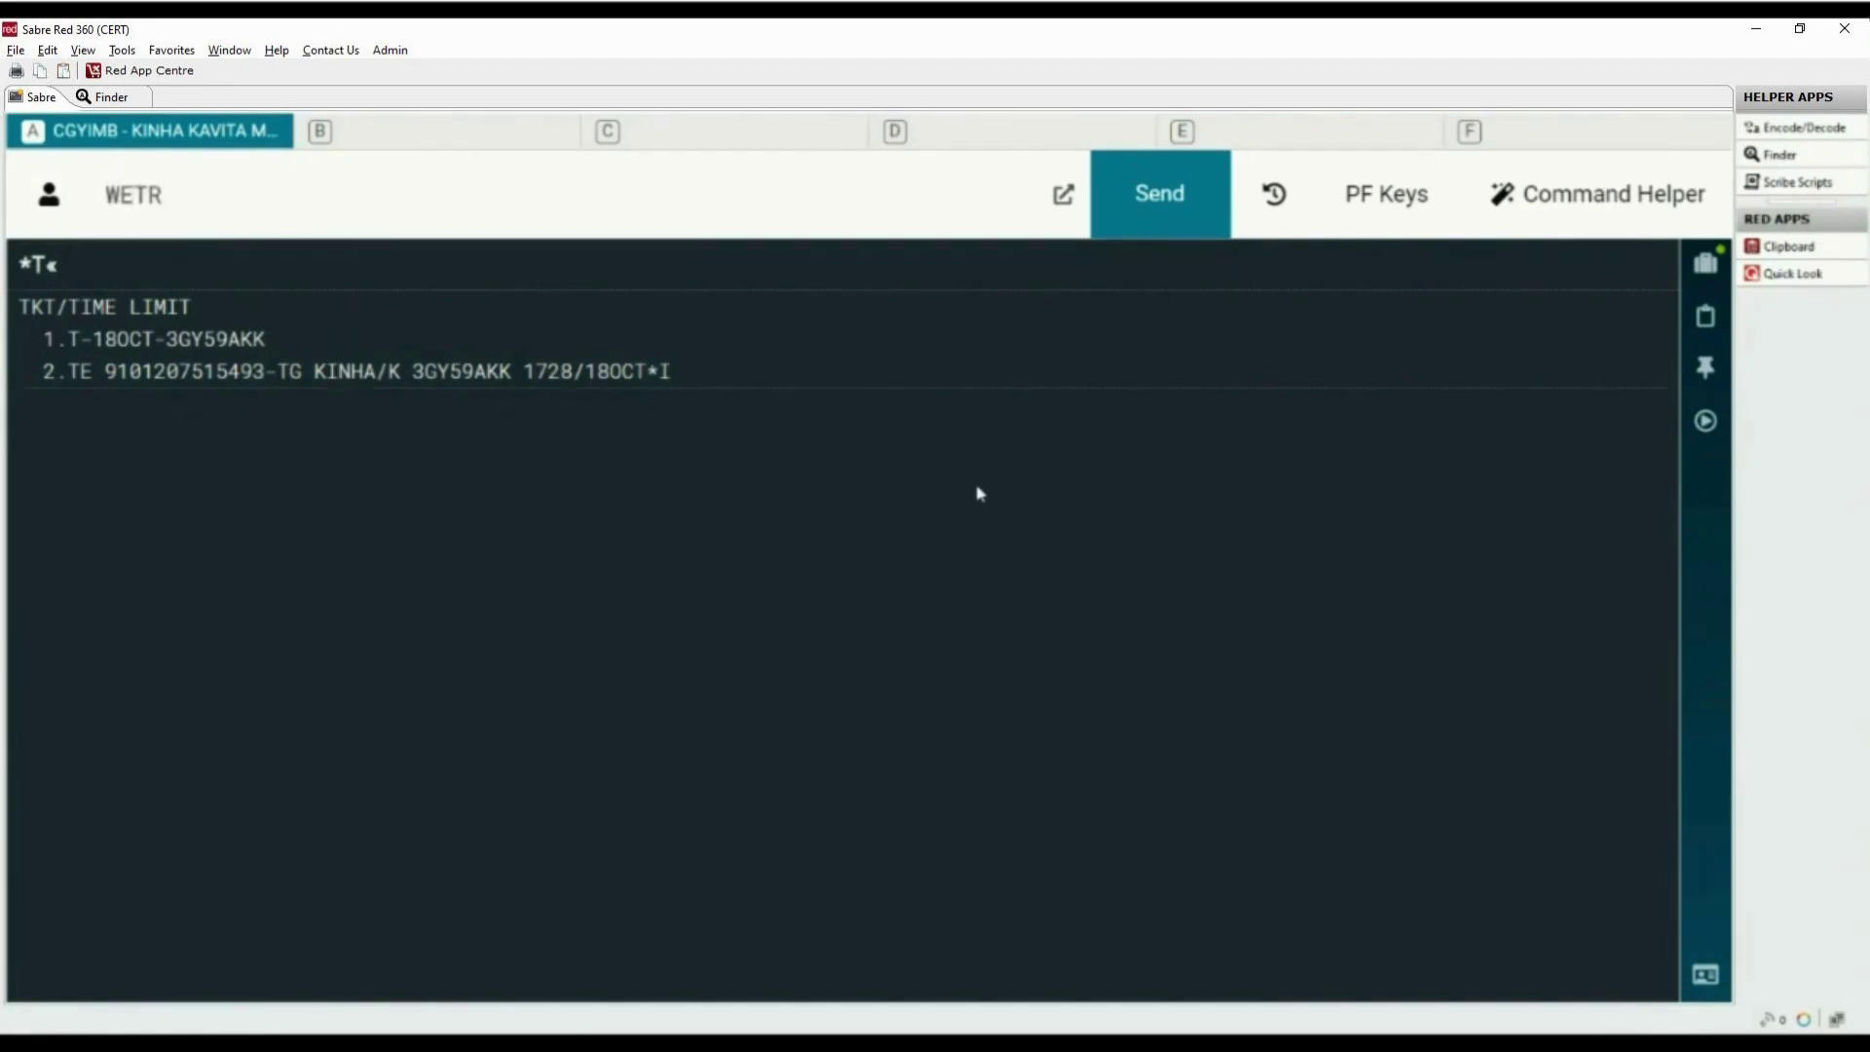
text(*2)
key(Return)
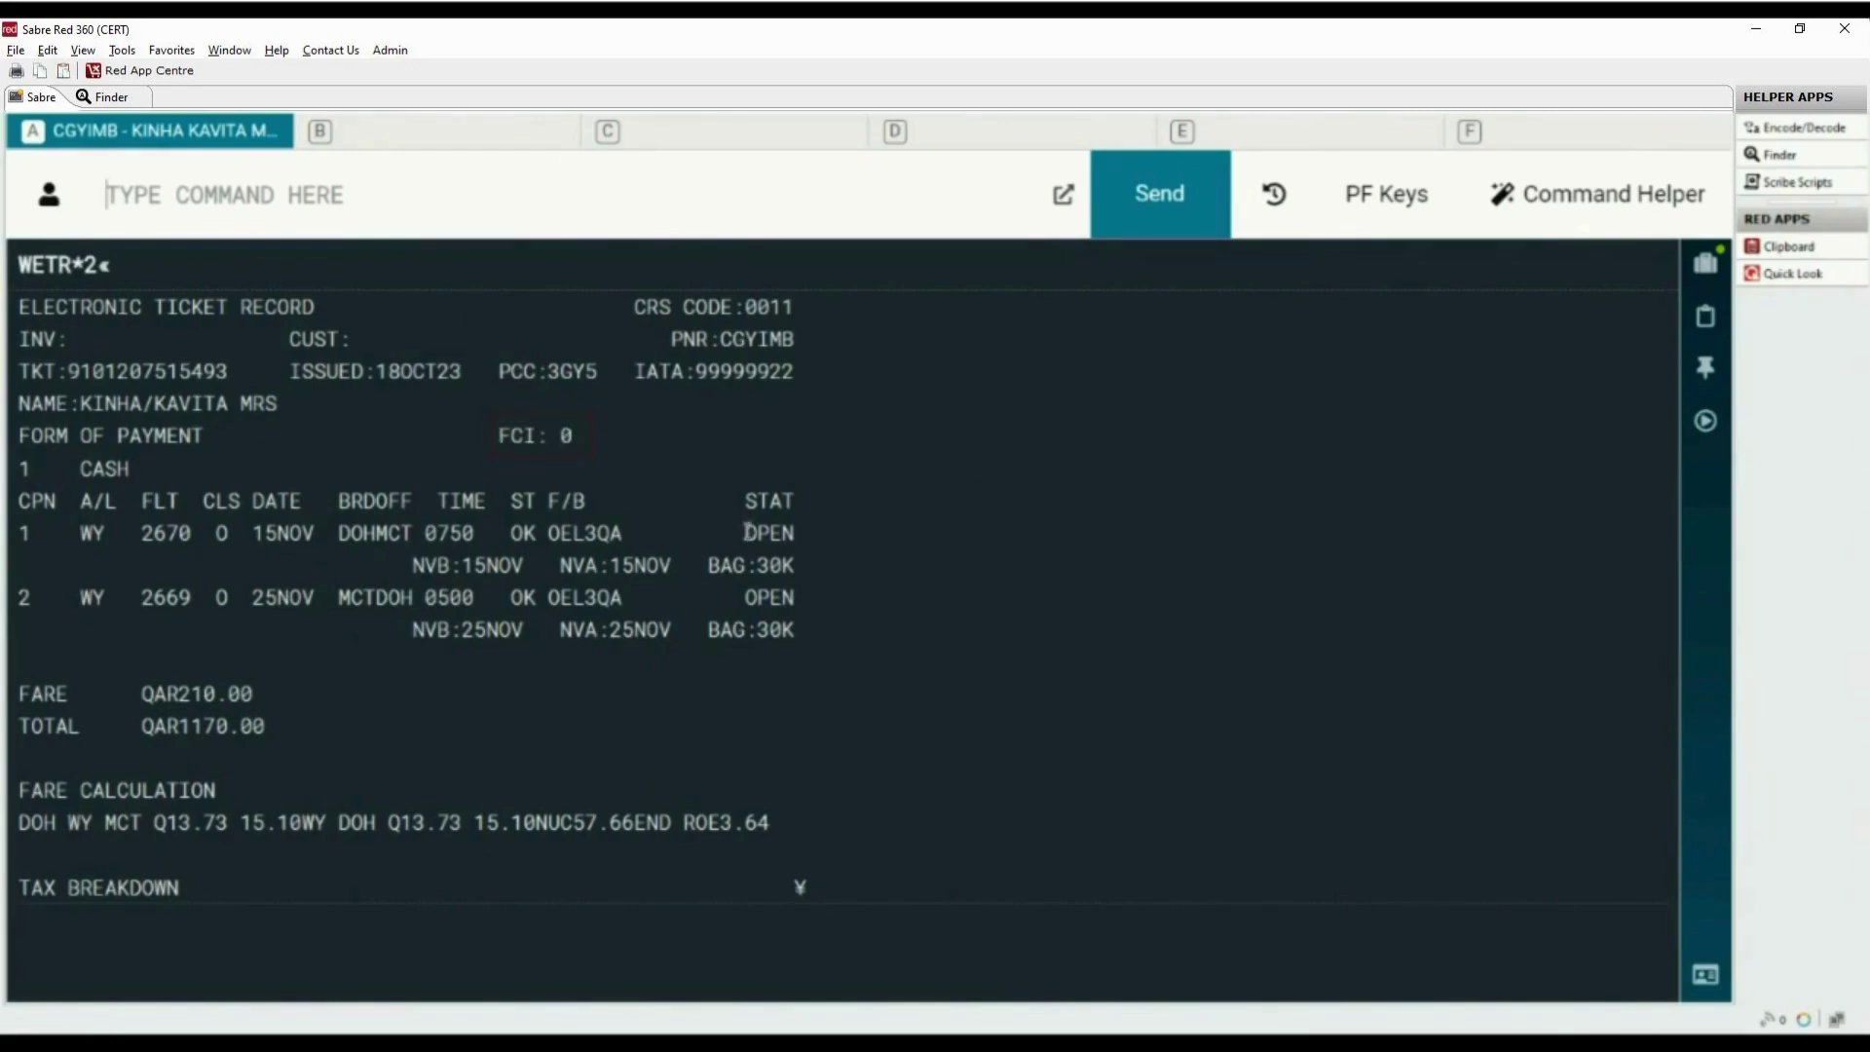
drag(745, 531, 799, 539)
drag(746, 597, 797, 597)
click(956, 662)
drag(21, 891, 814, 895)
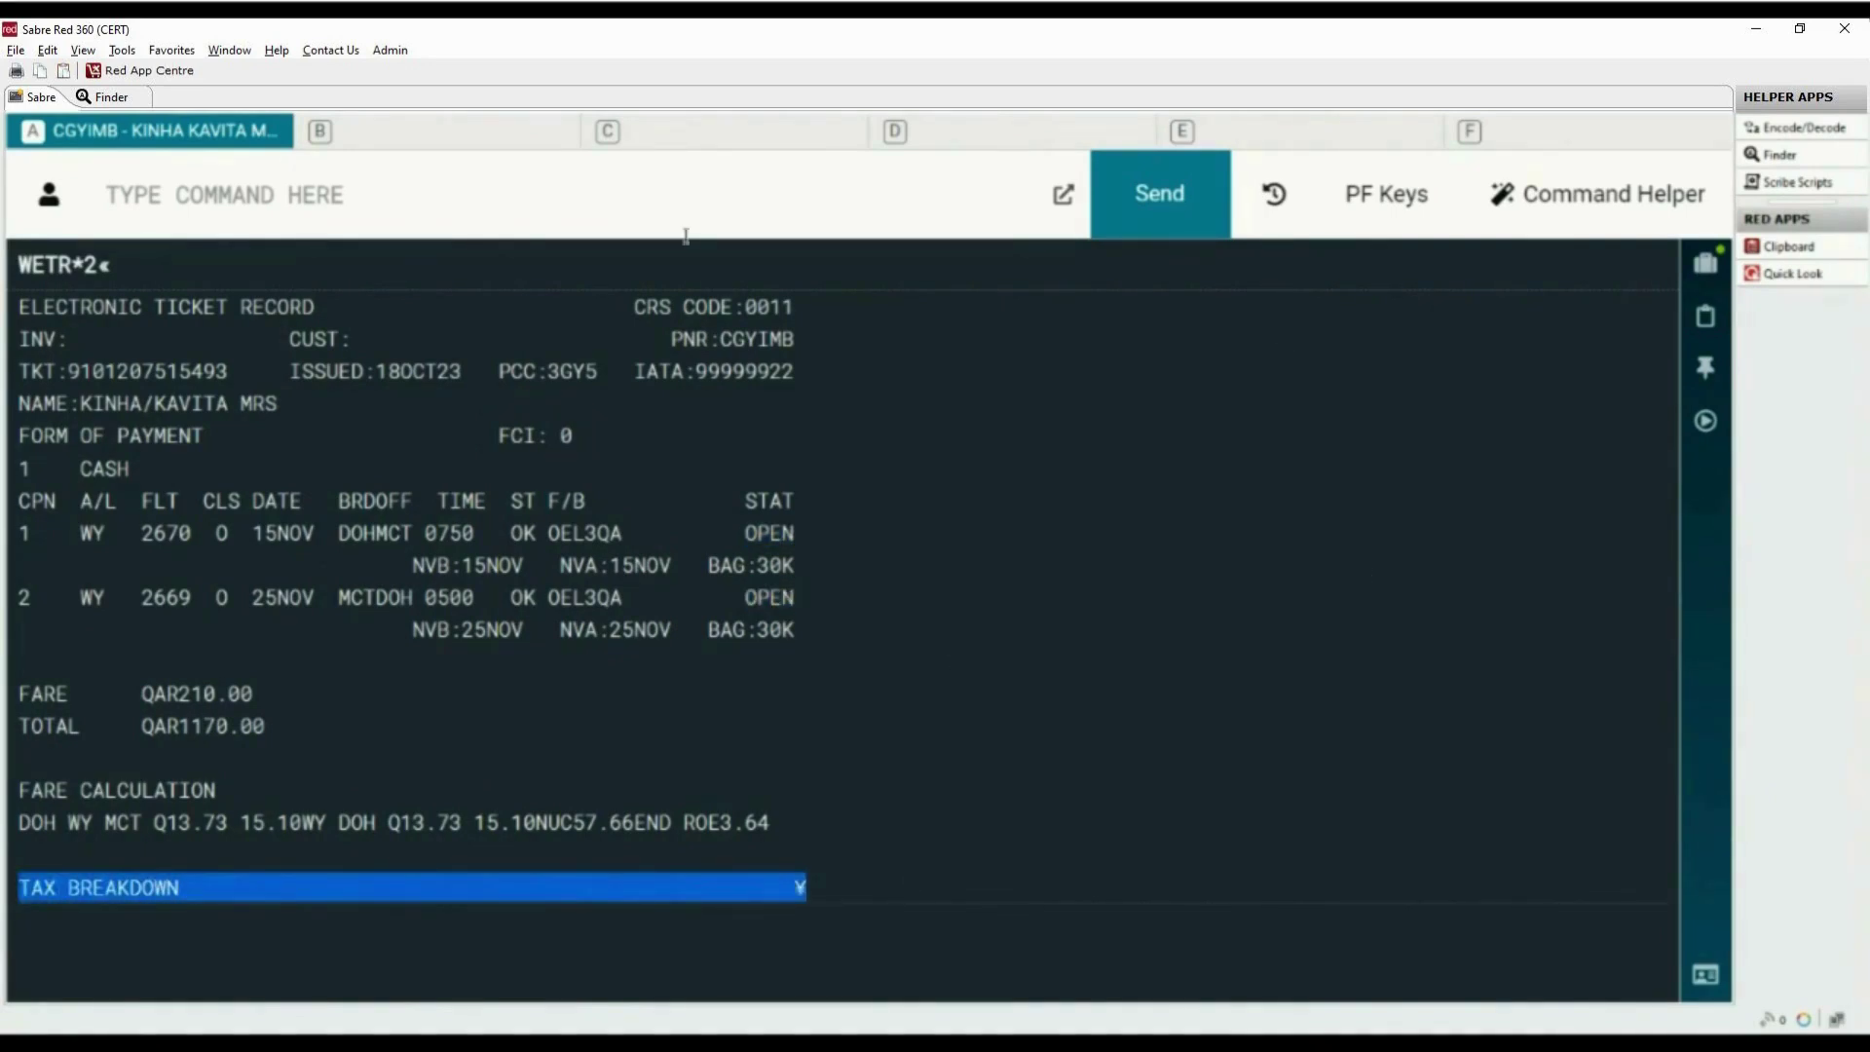
Page down the ticket record with MD, then display the *PQS price quote summary
click(426, 210)
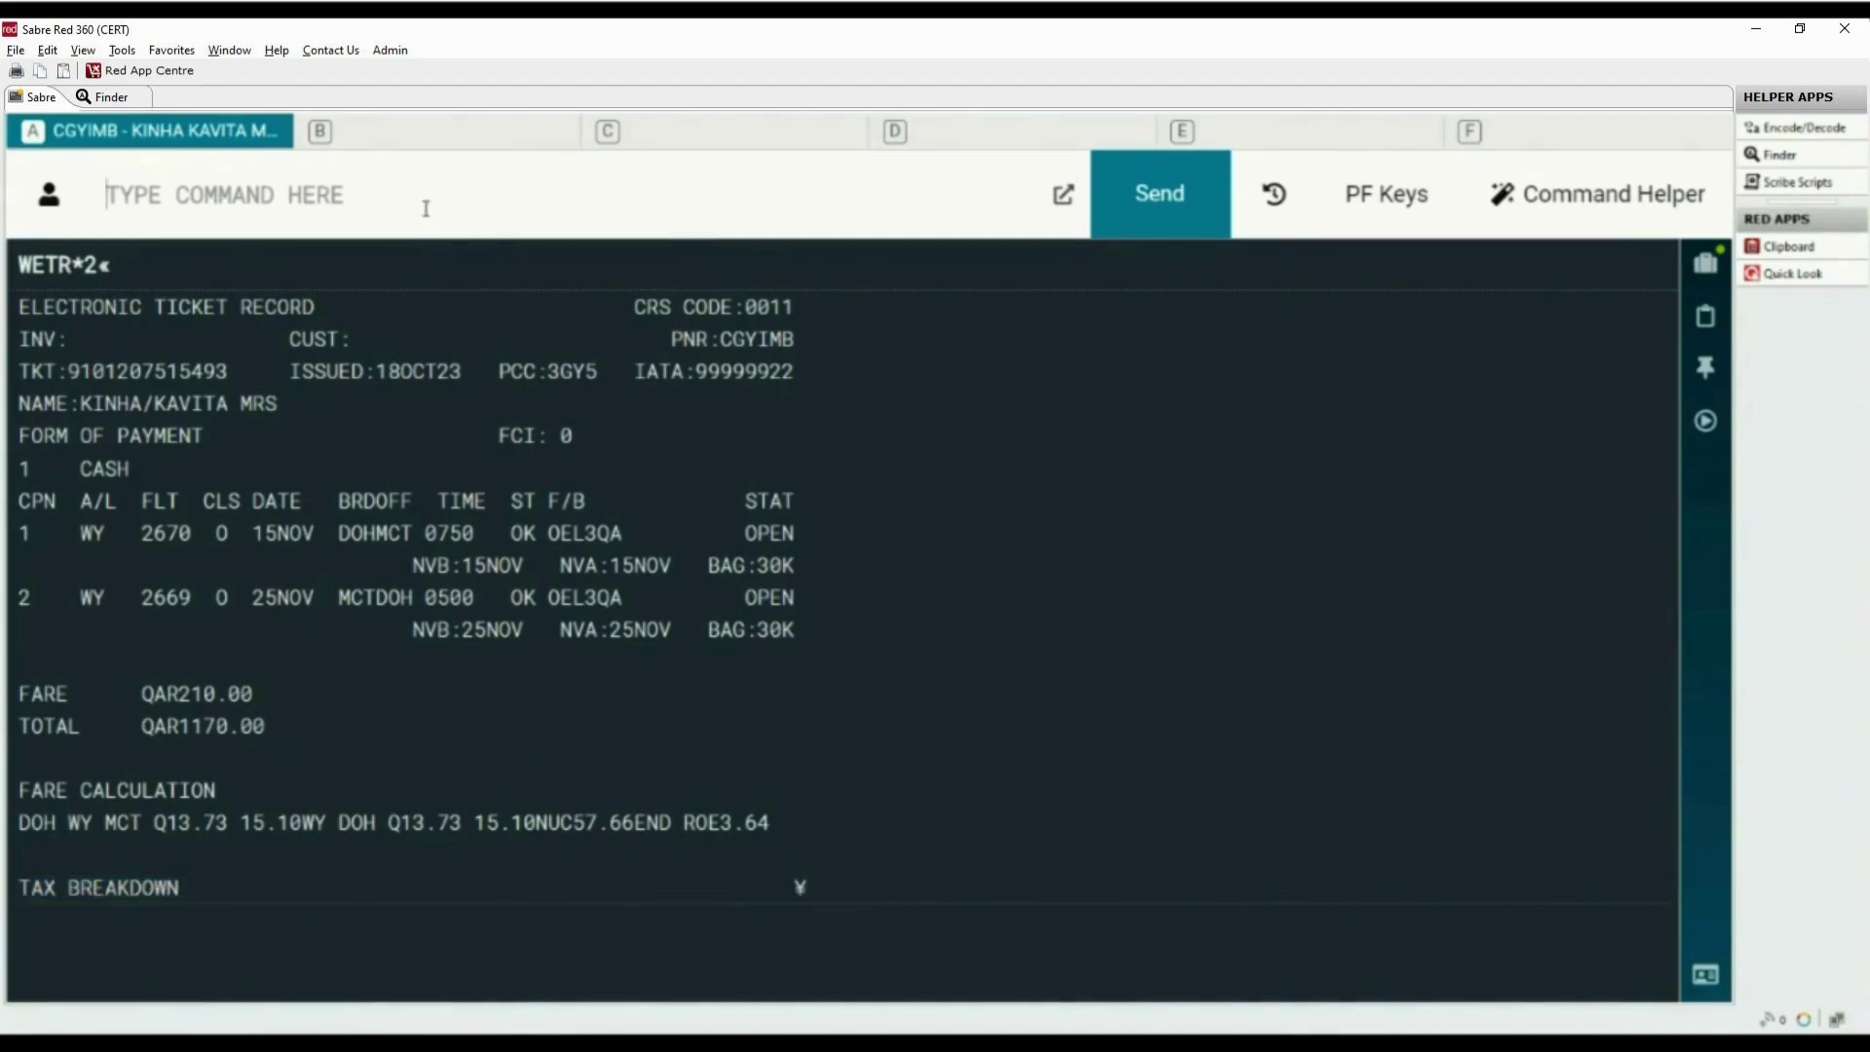
text(MD)
key(Return)
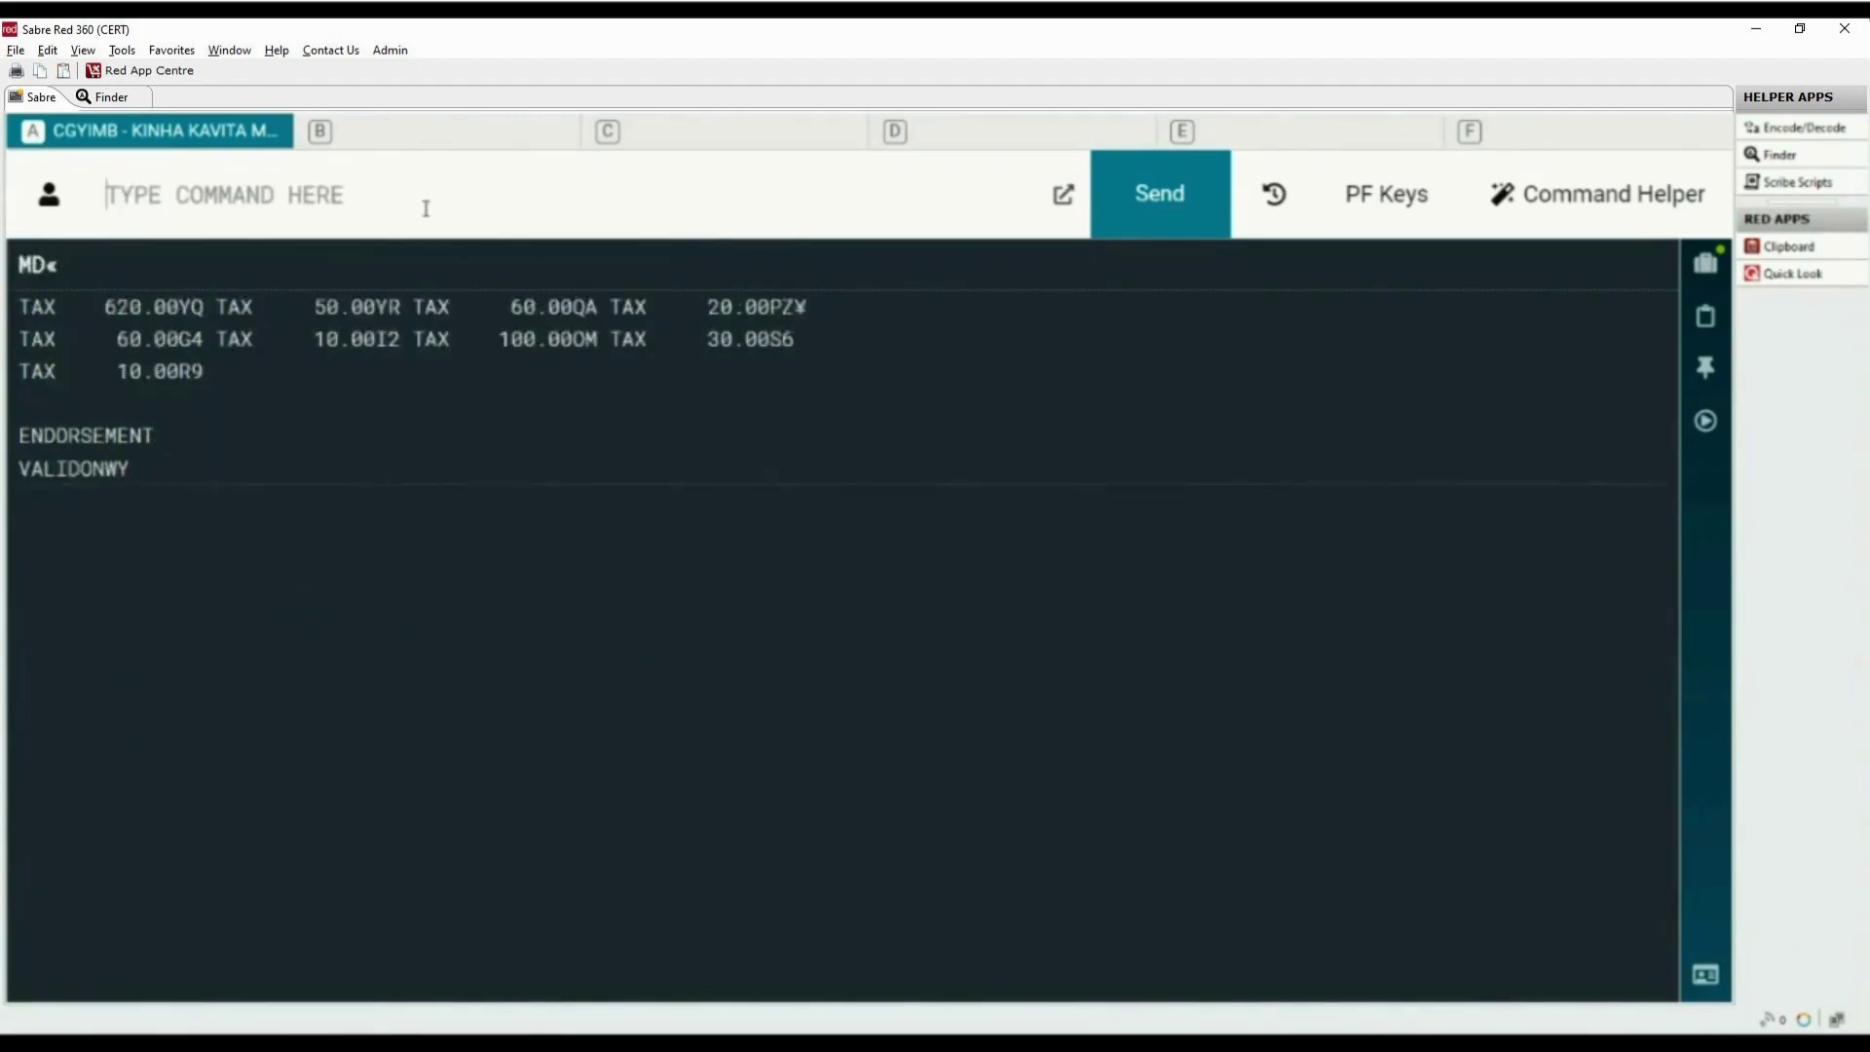
text(*)
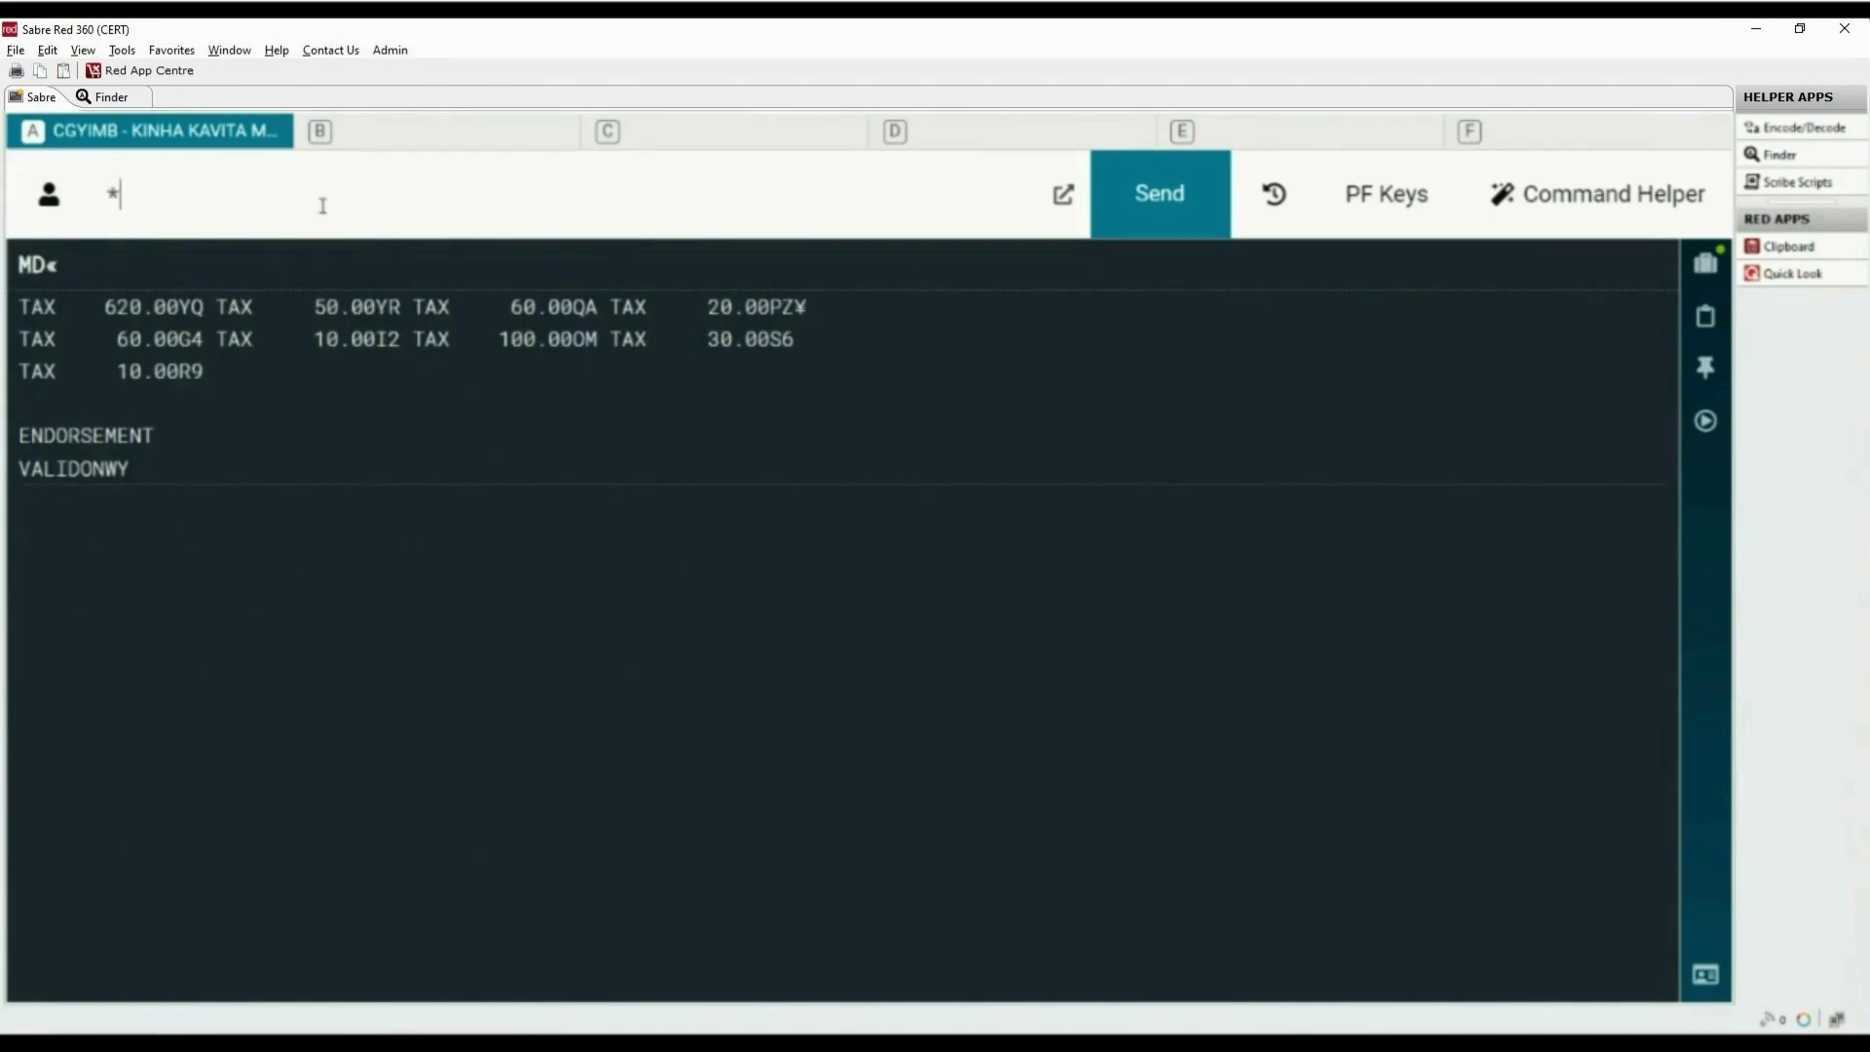
text(PQS)
key(Return)
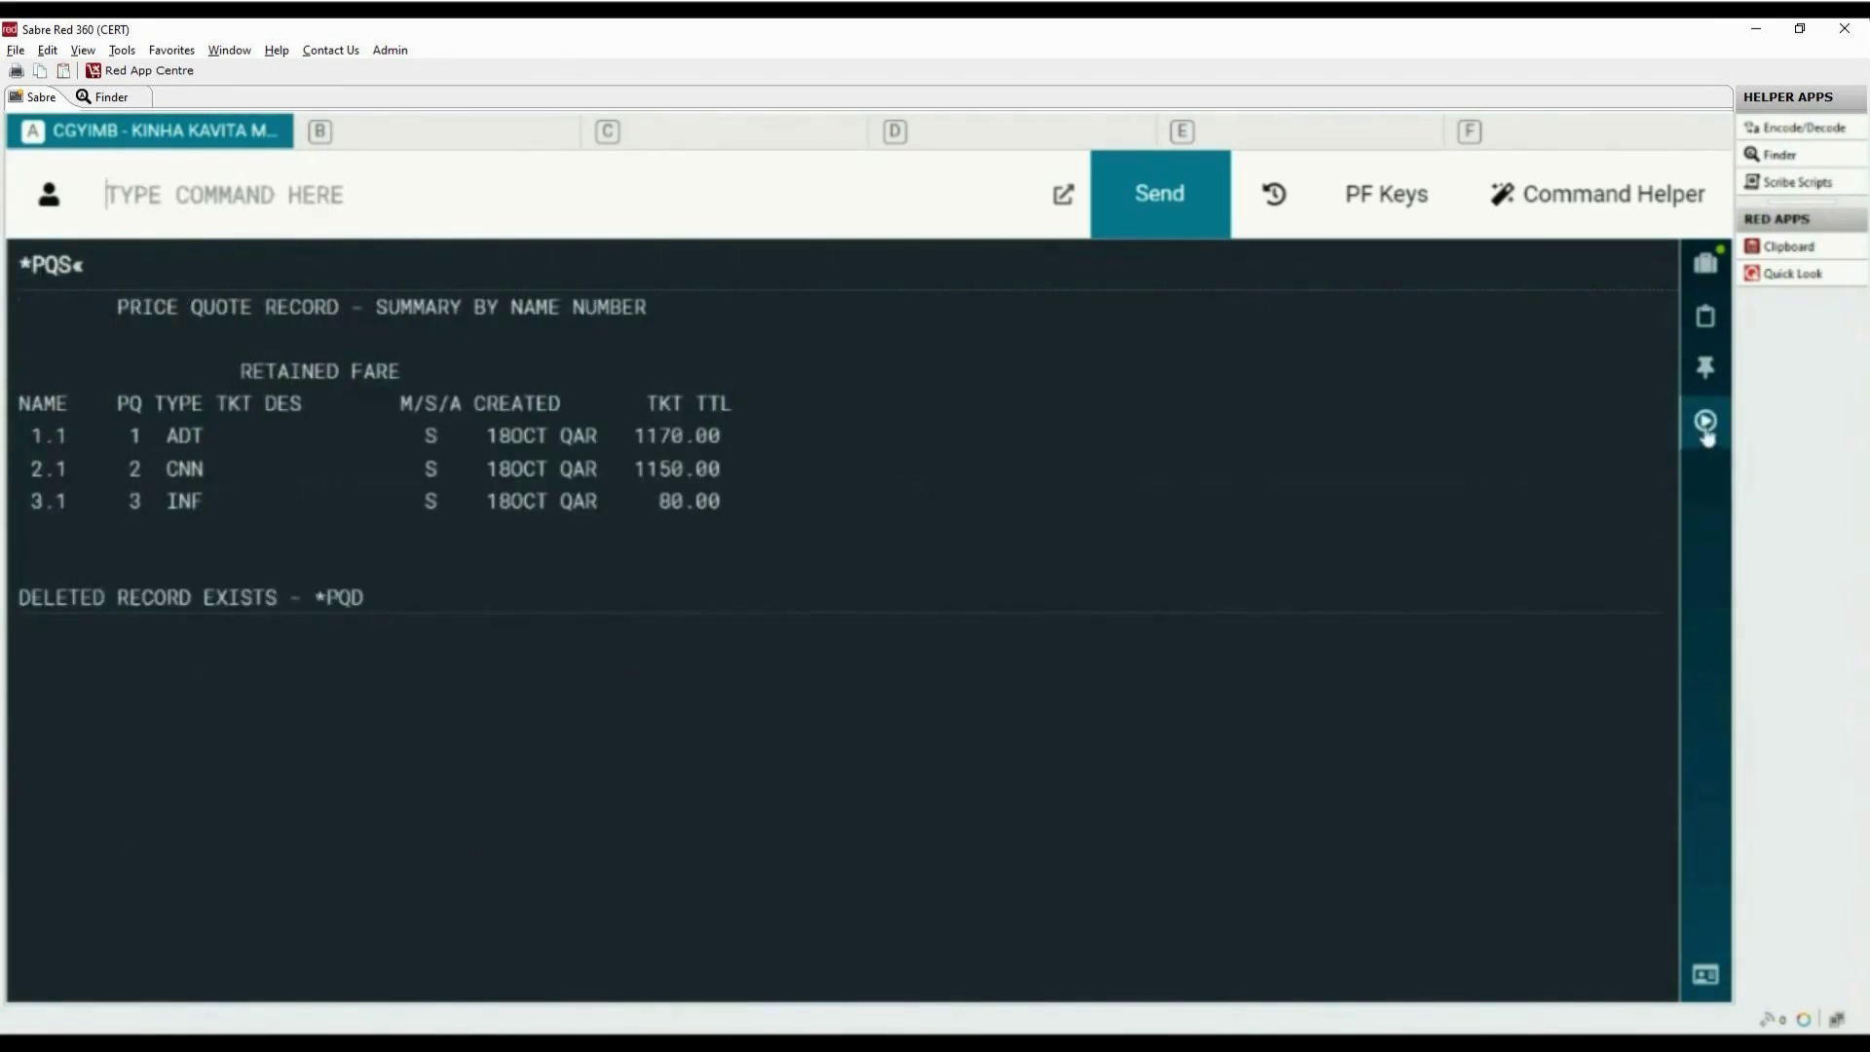
Open the Workflows list and start the ISSUE TICKET/EMD workflow
click(1705, 424)
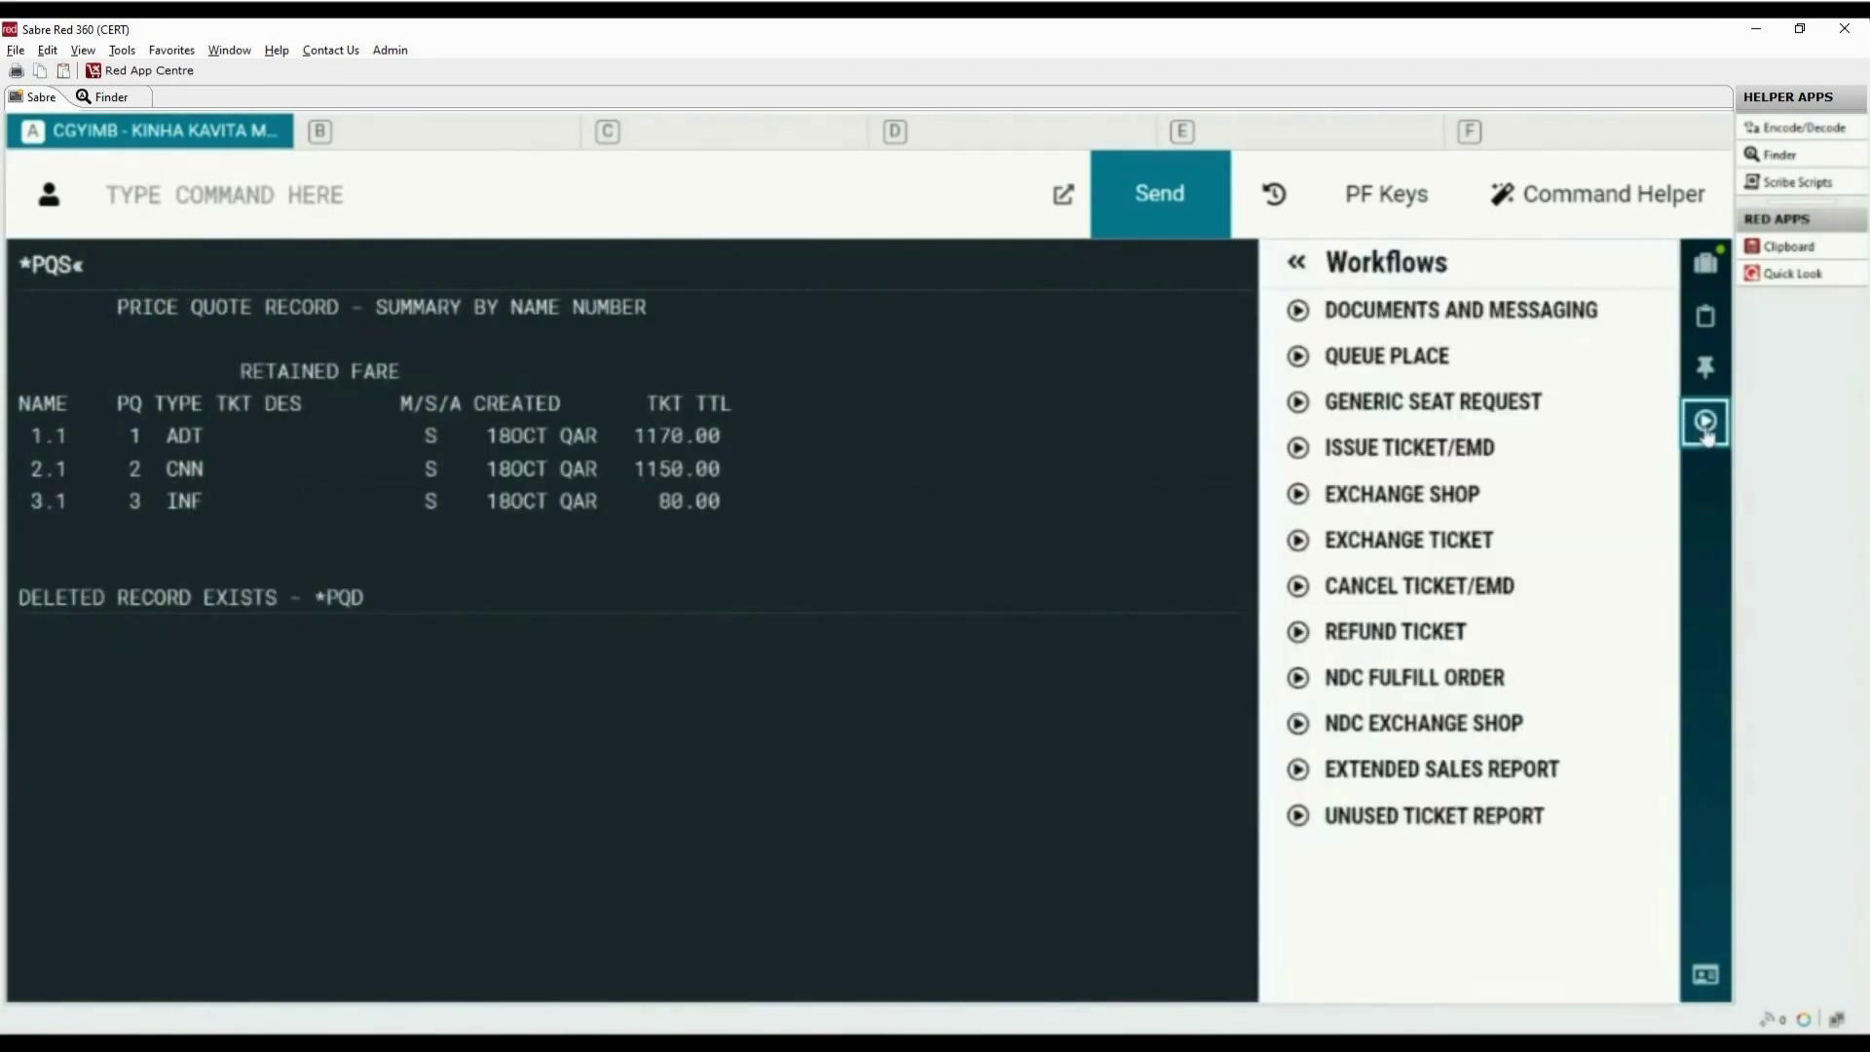
click(1356, 452)
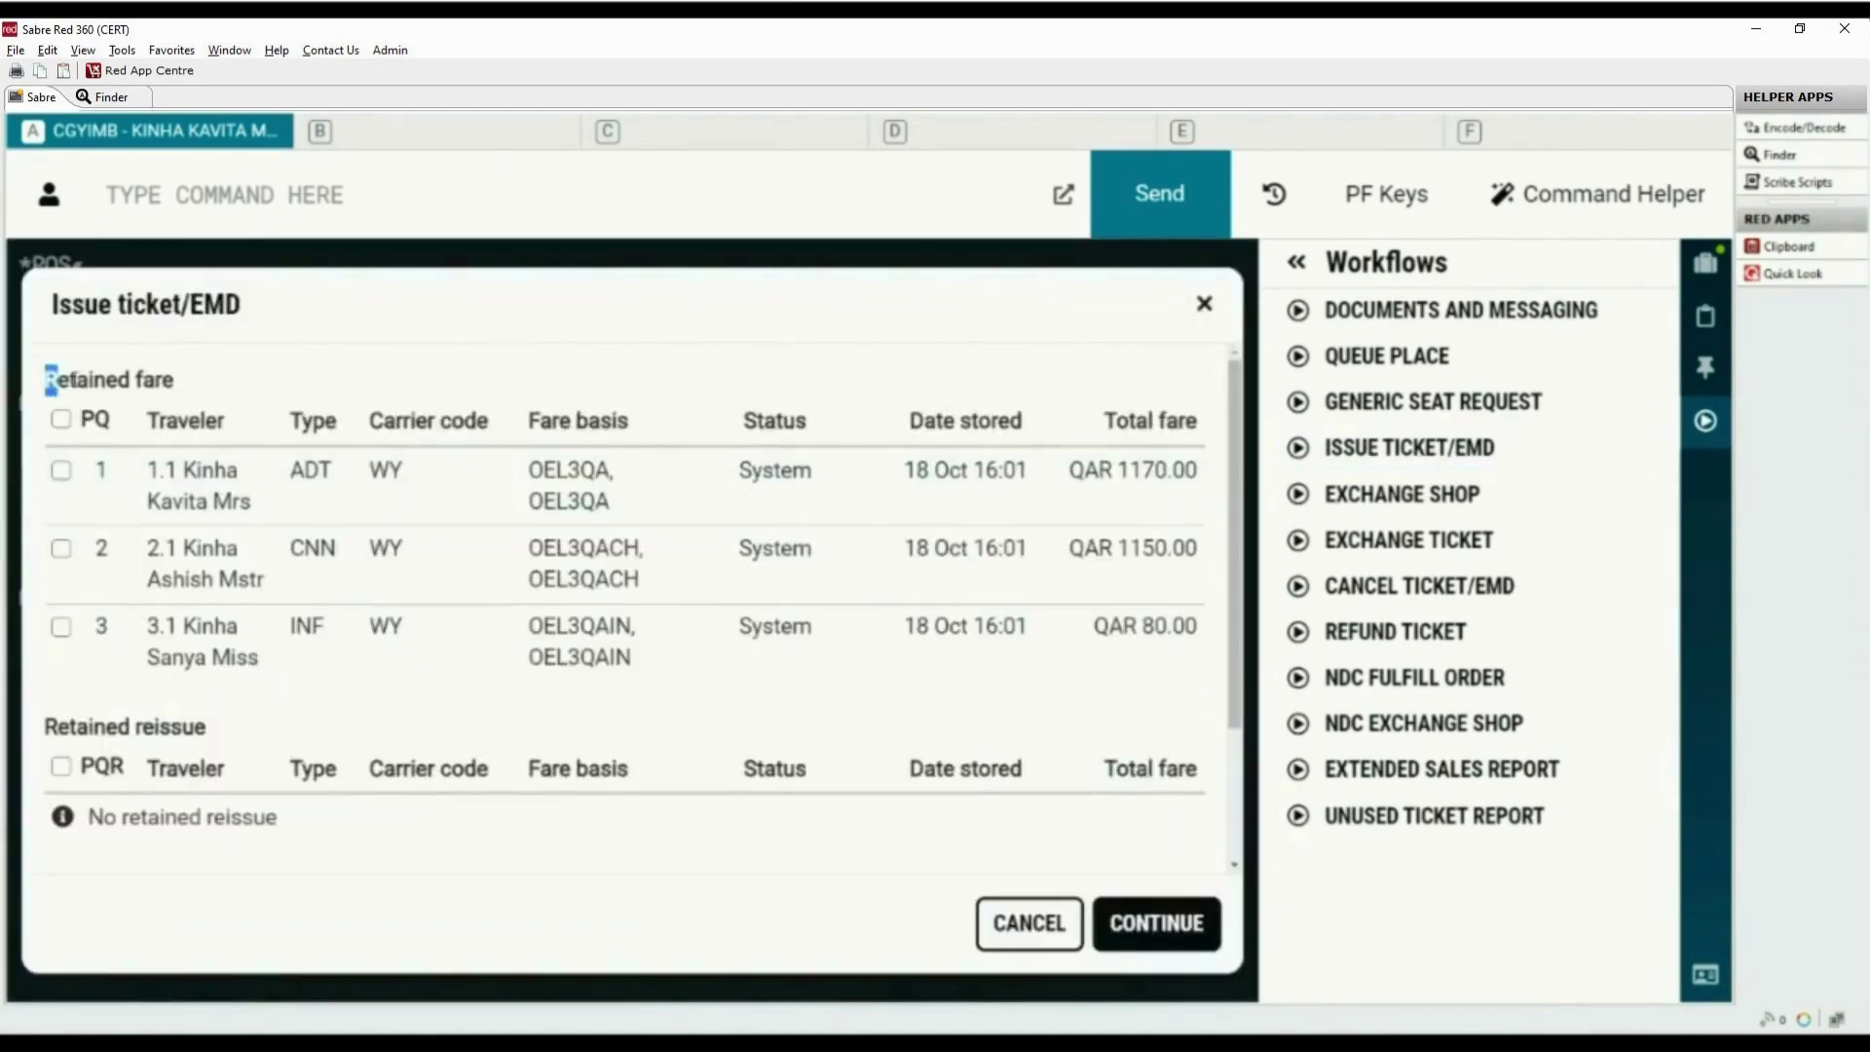
Select the child's PQ2 and infant's PQ3 for ticketing and continue to payment
drag(50, 380, 201, 396)
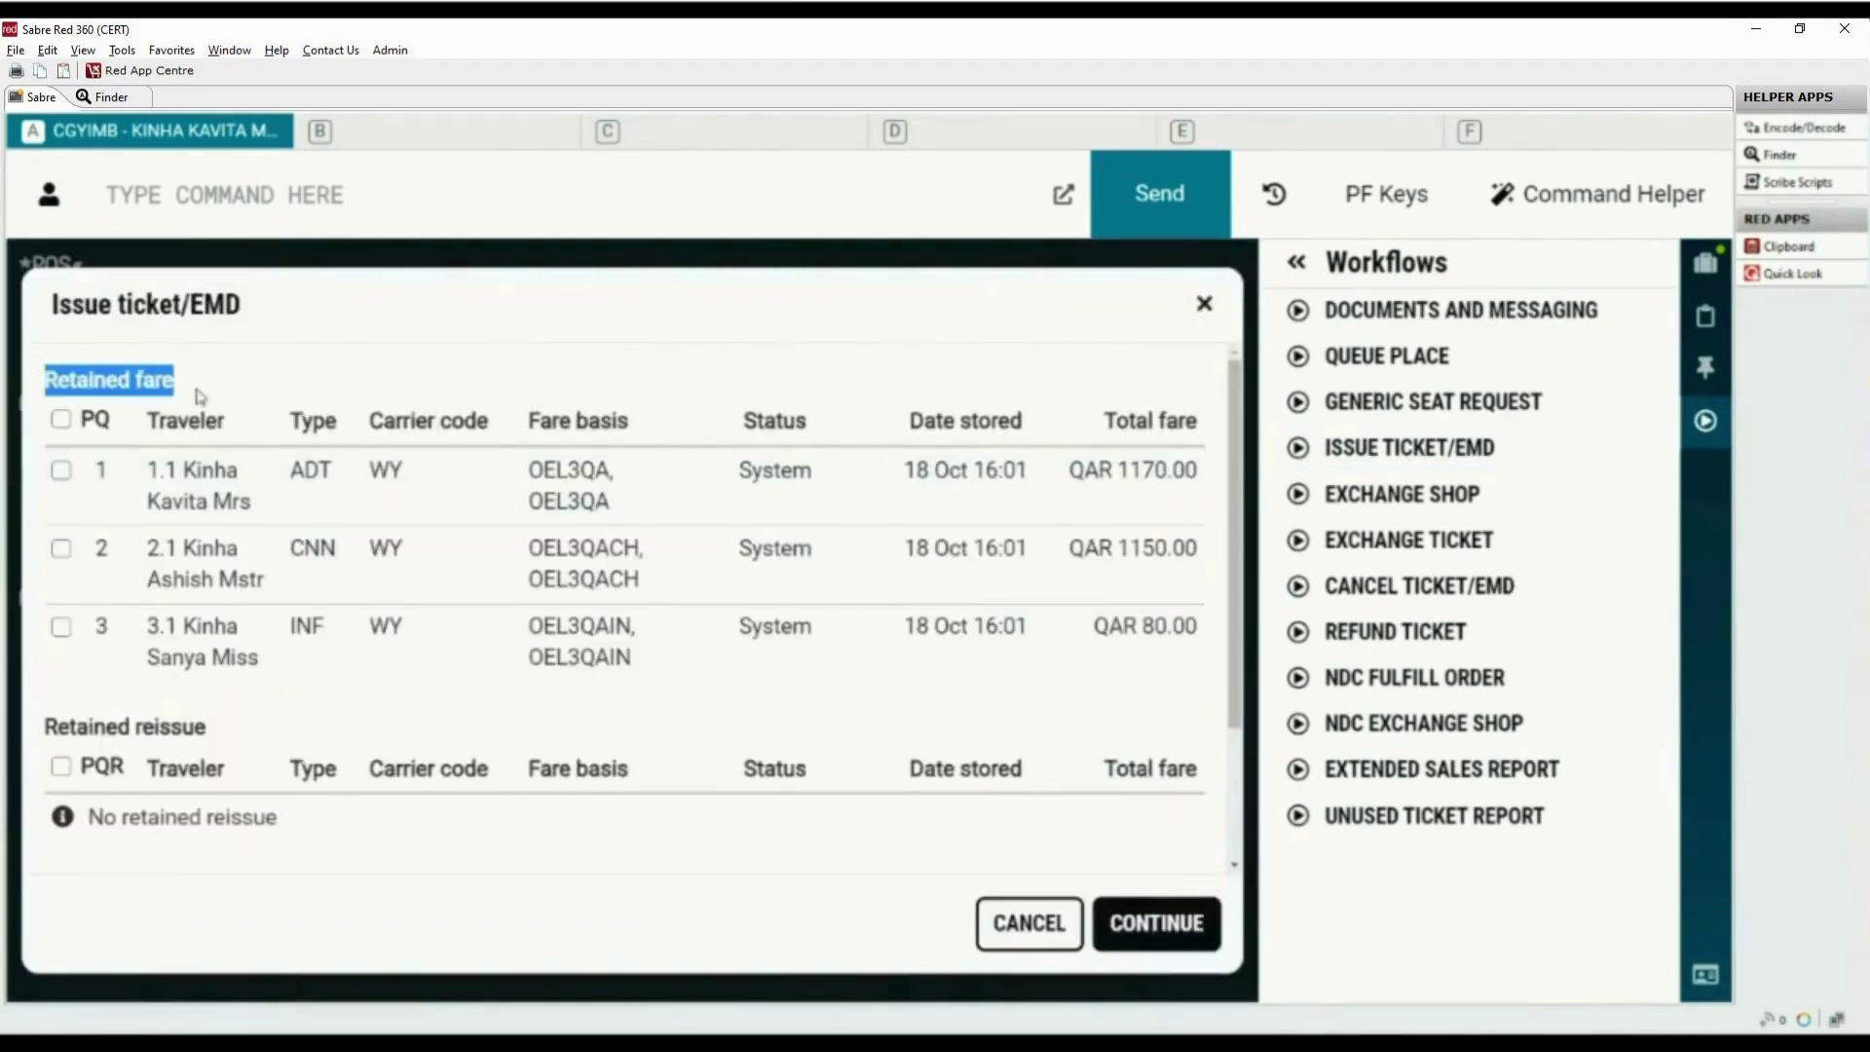
click(60, 548)
click(61, 628)
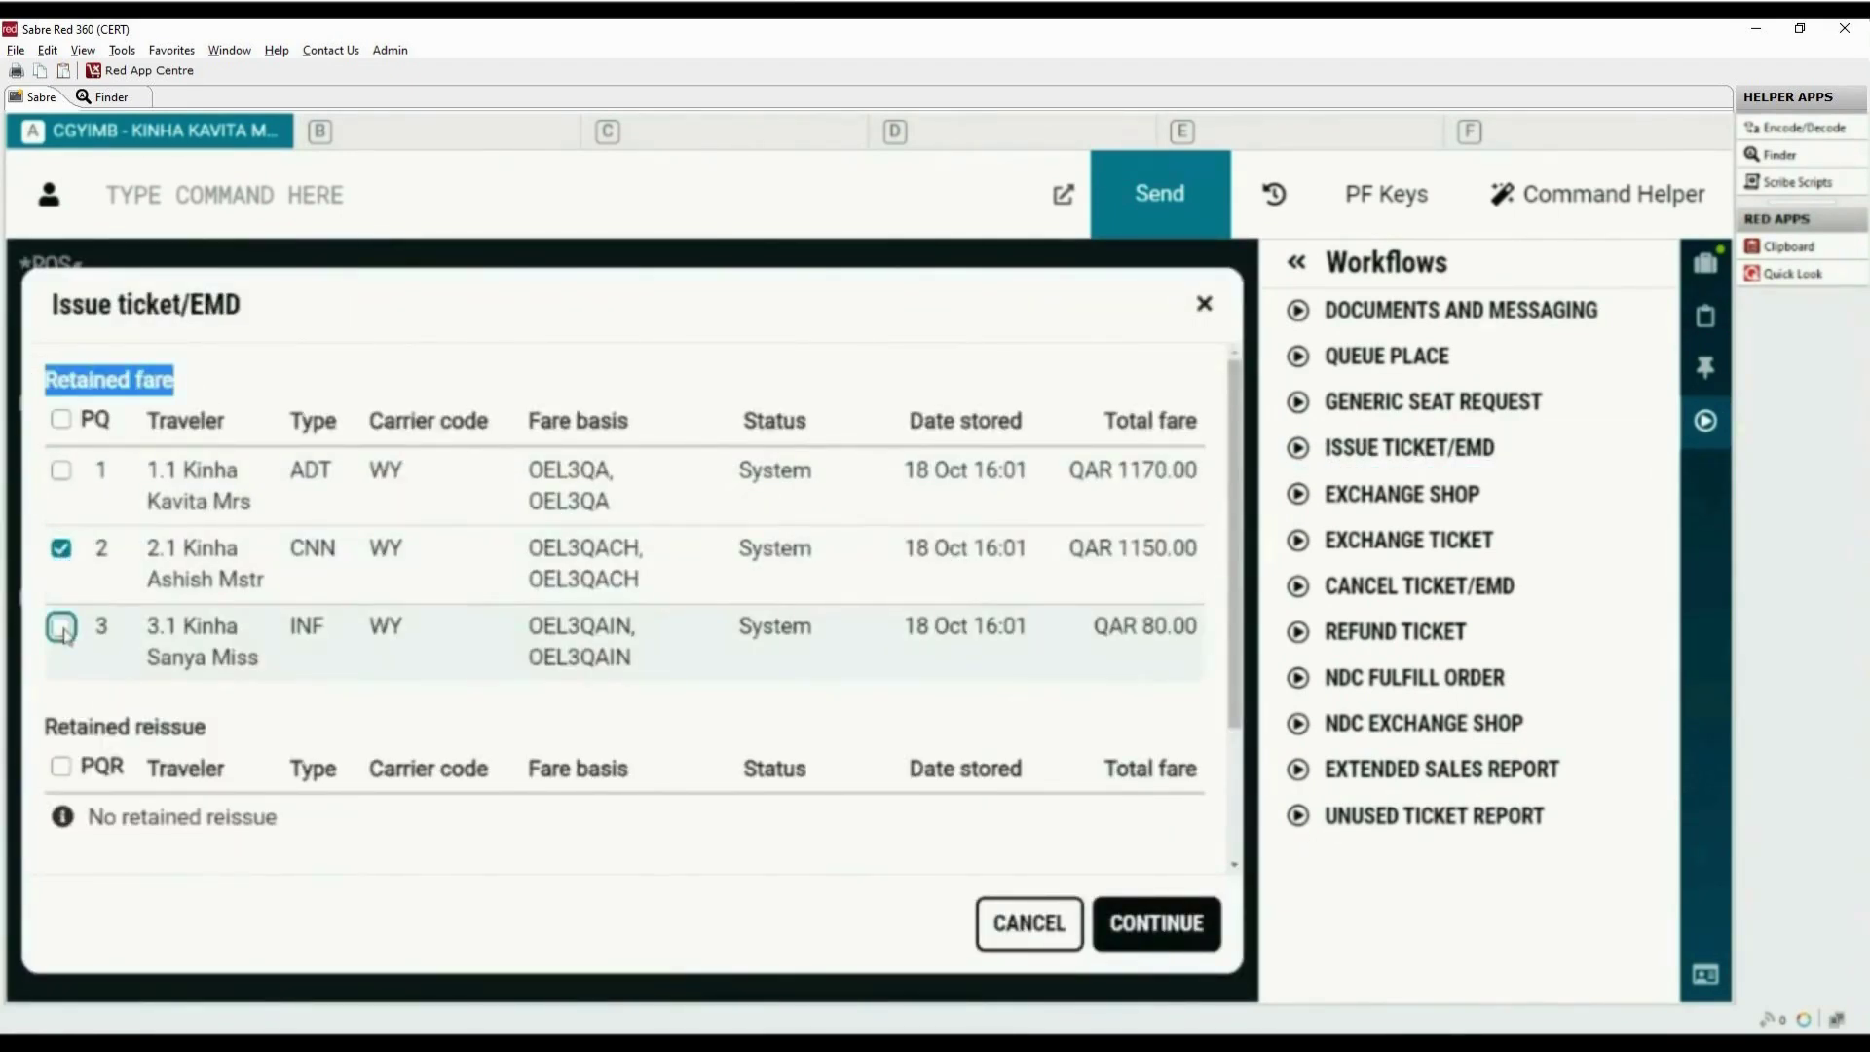
click(1167, 931)
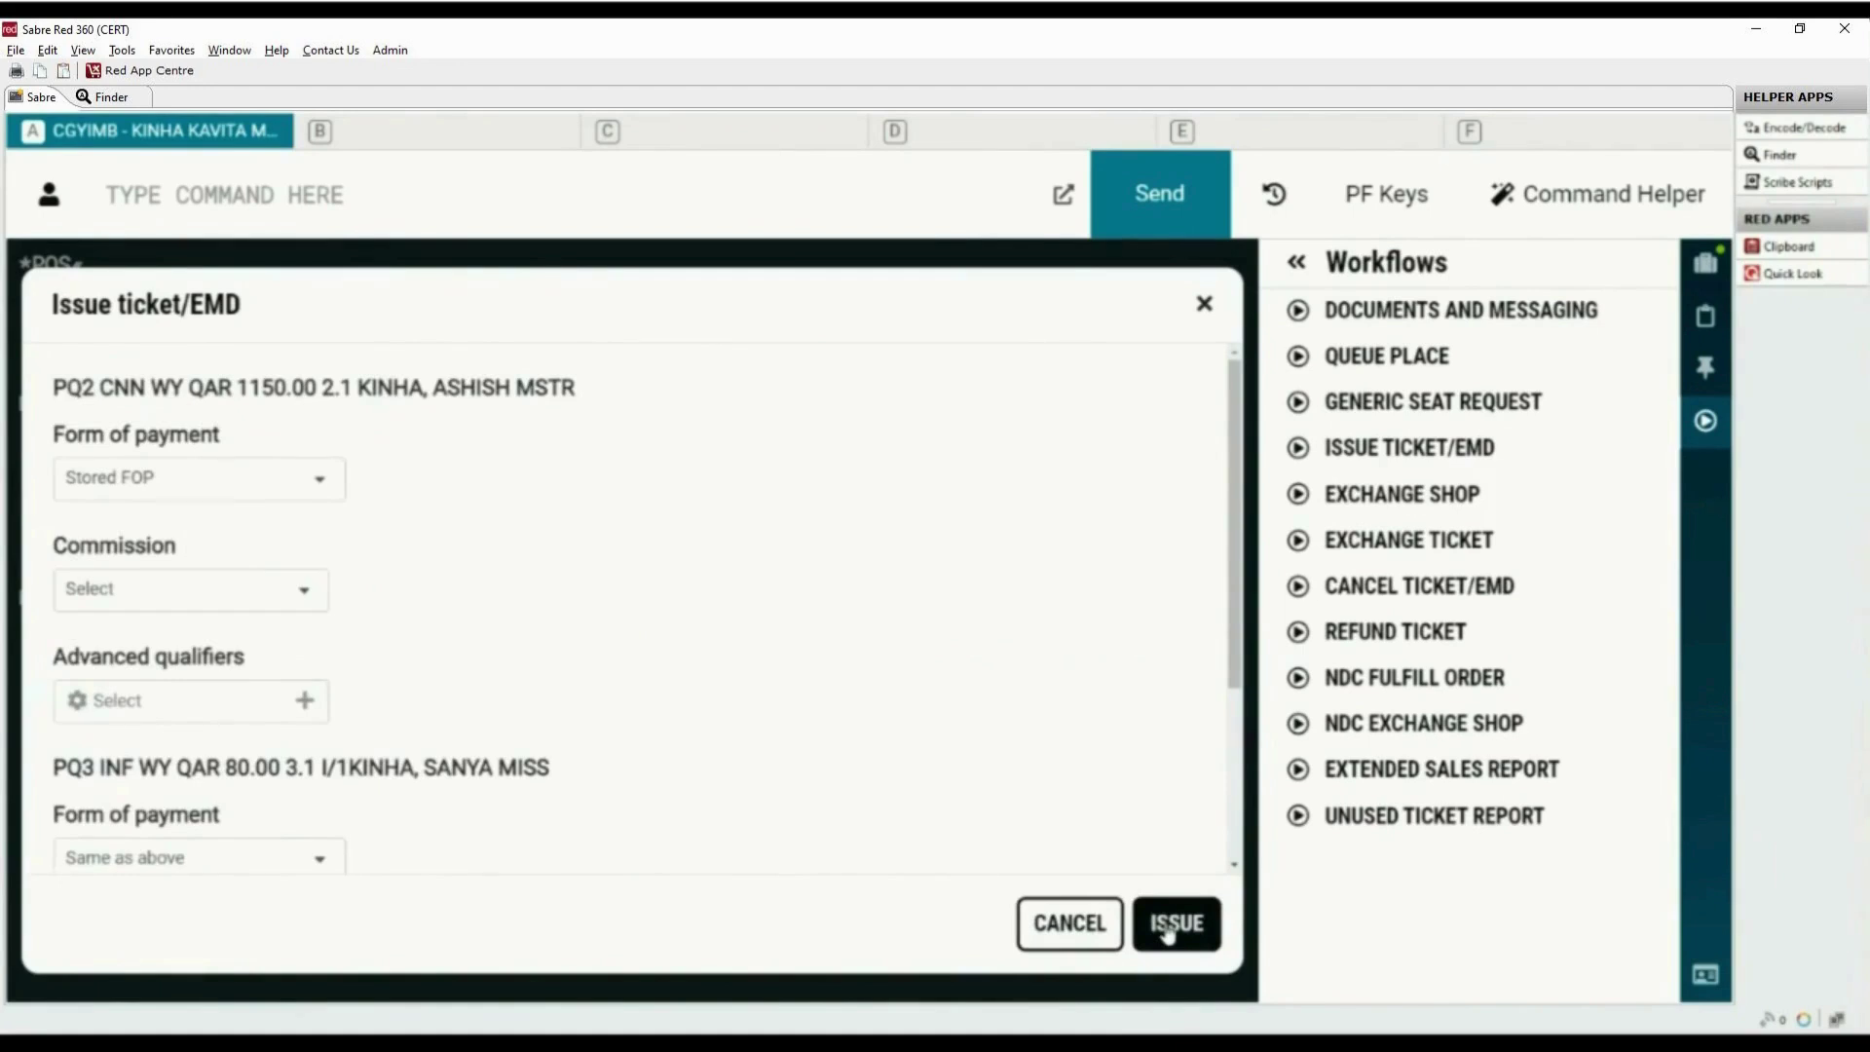
Set payment to Cash with 0 percent commission and issue the PQ2 and PQ3 tickets
click(320, 478)
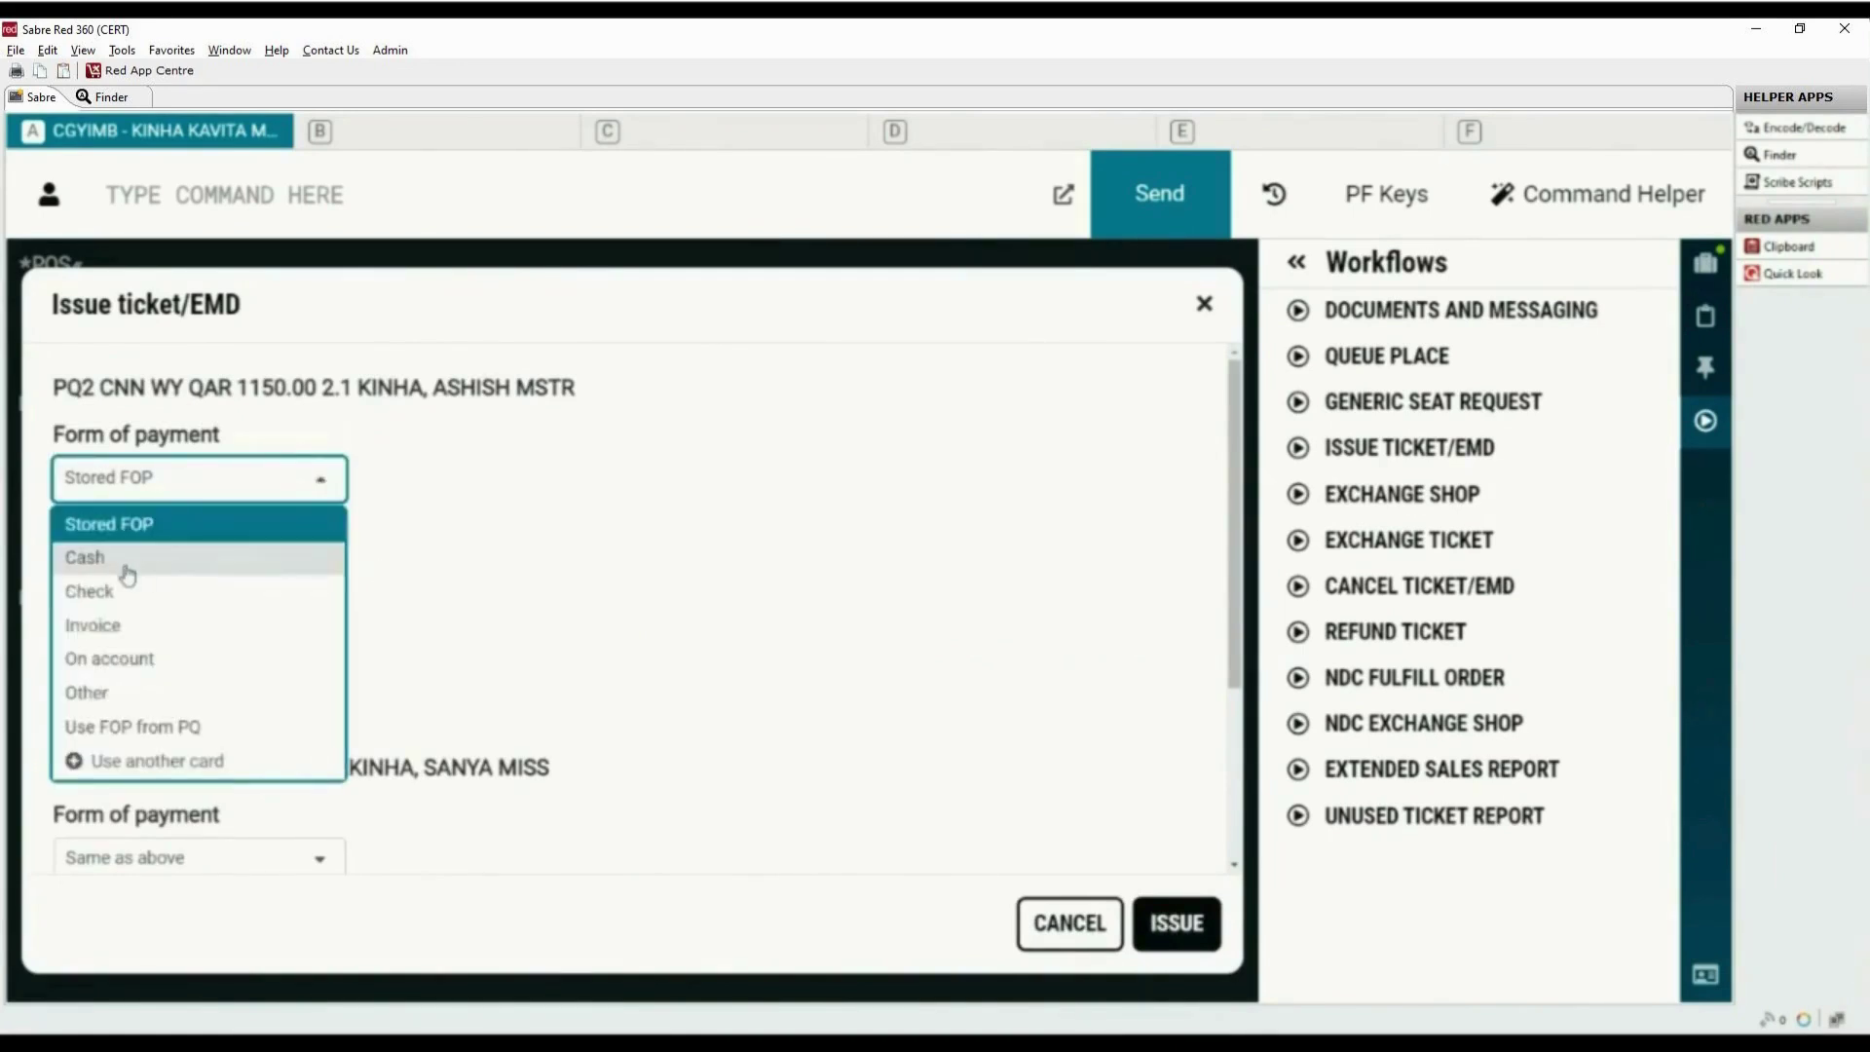
click(85, 558)
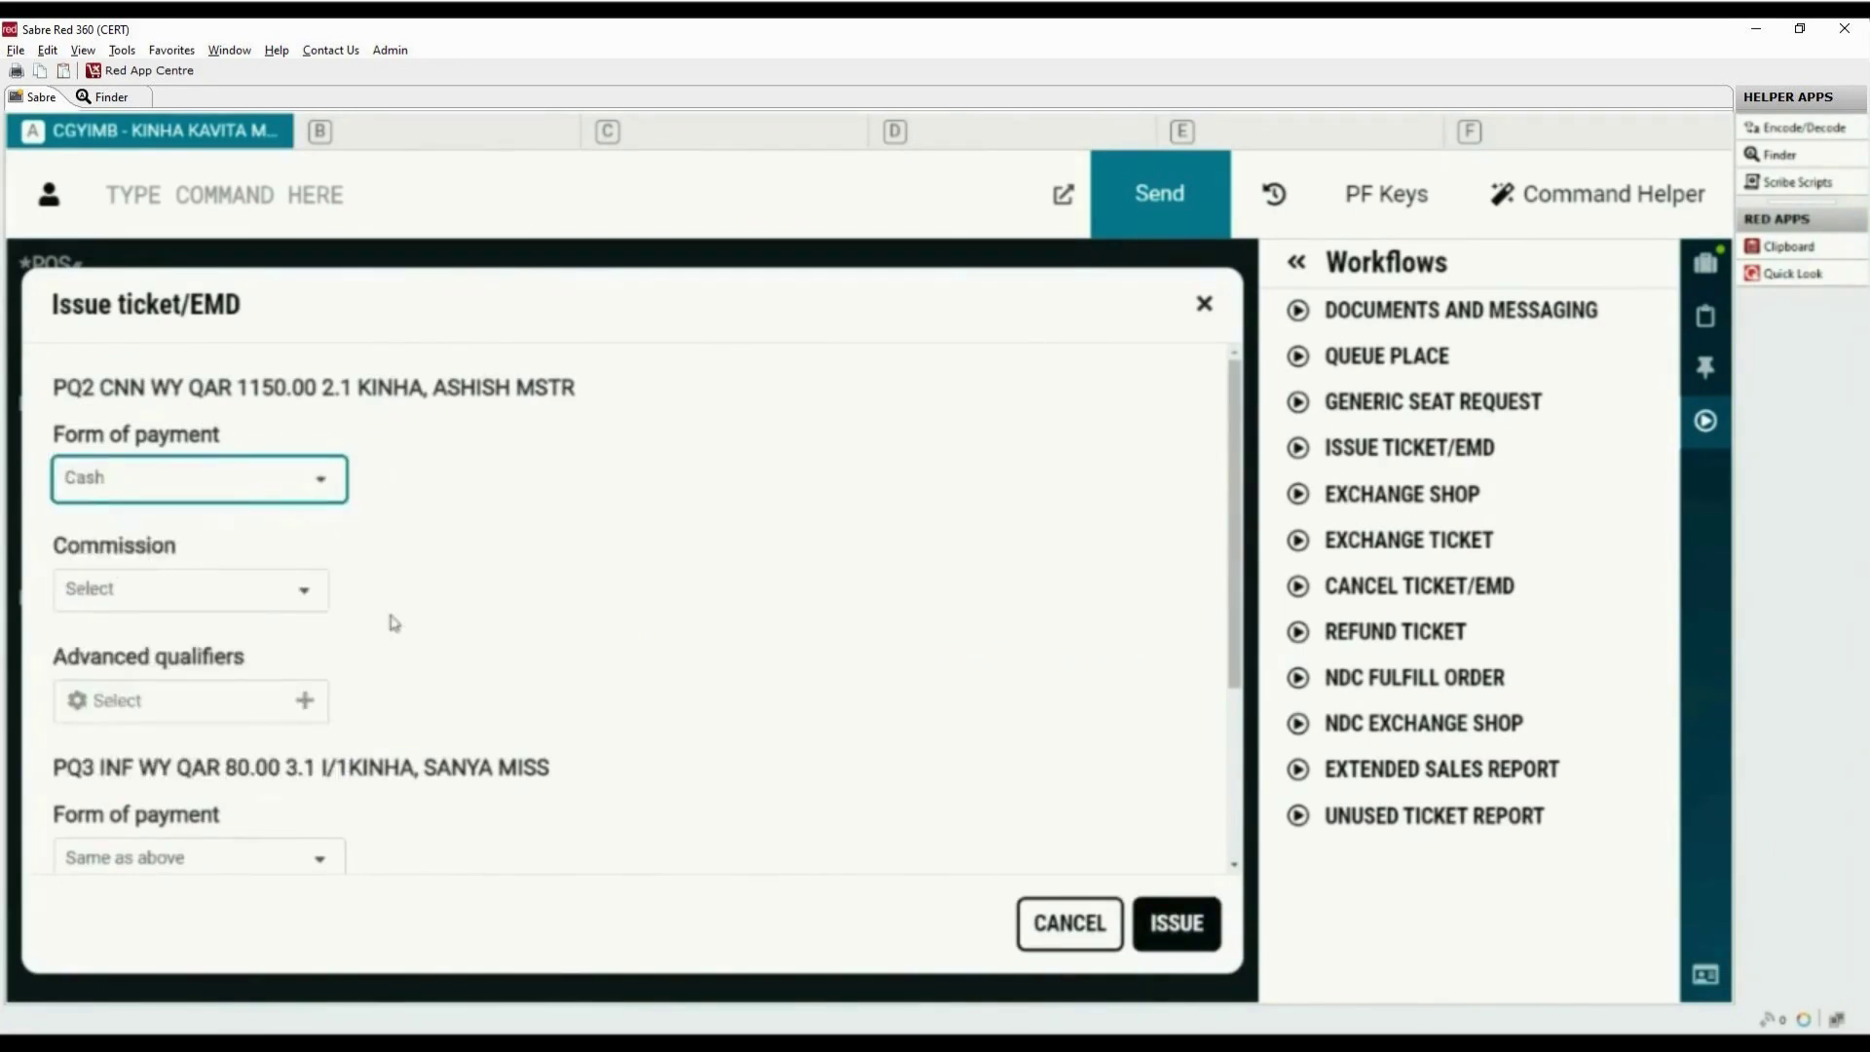
click(307, 598)
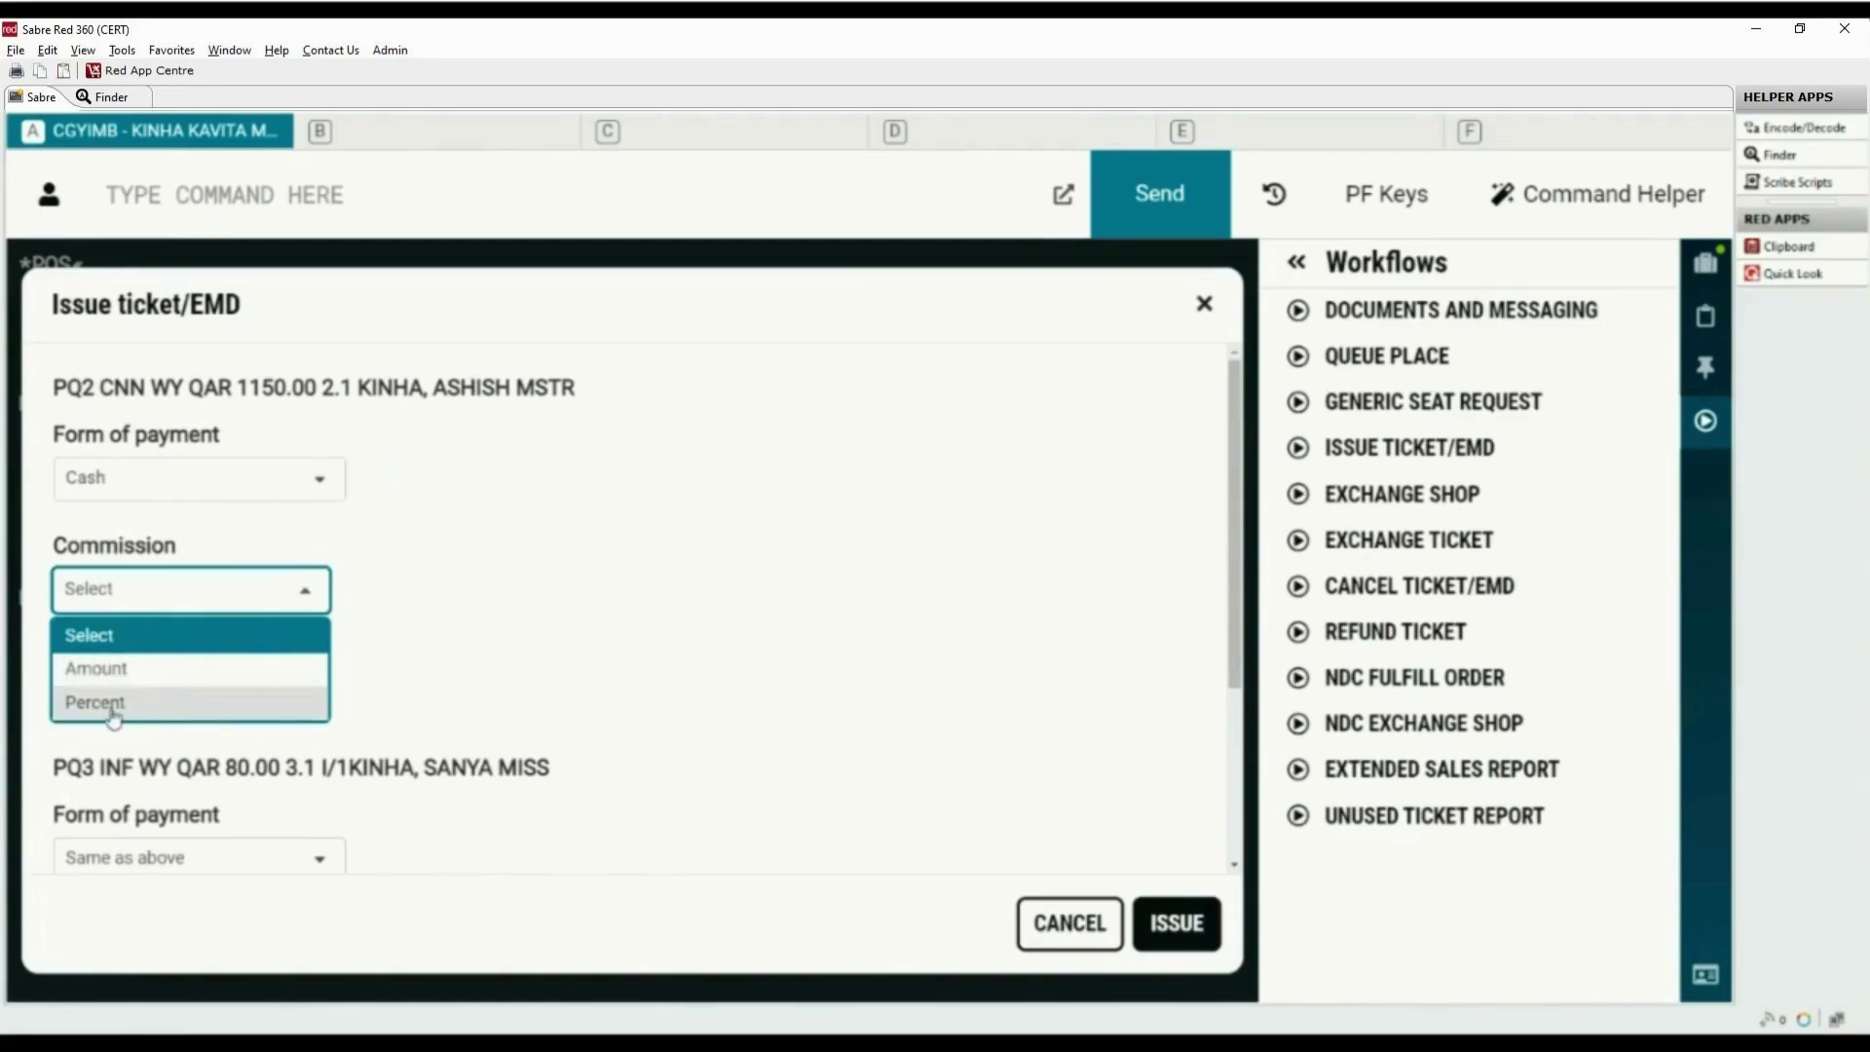
click(94, 702)
click(254, 593)
text(0)
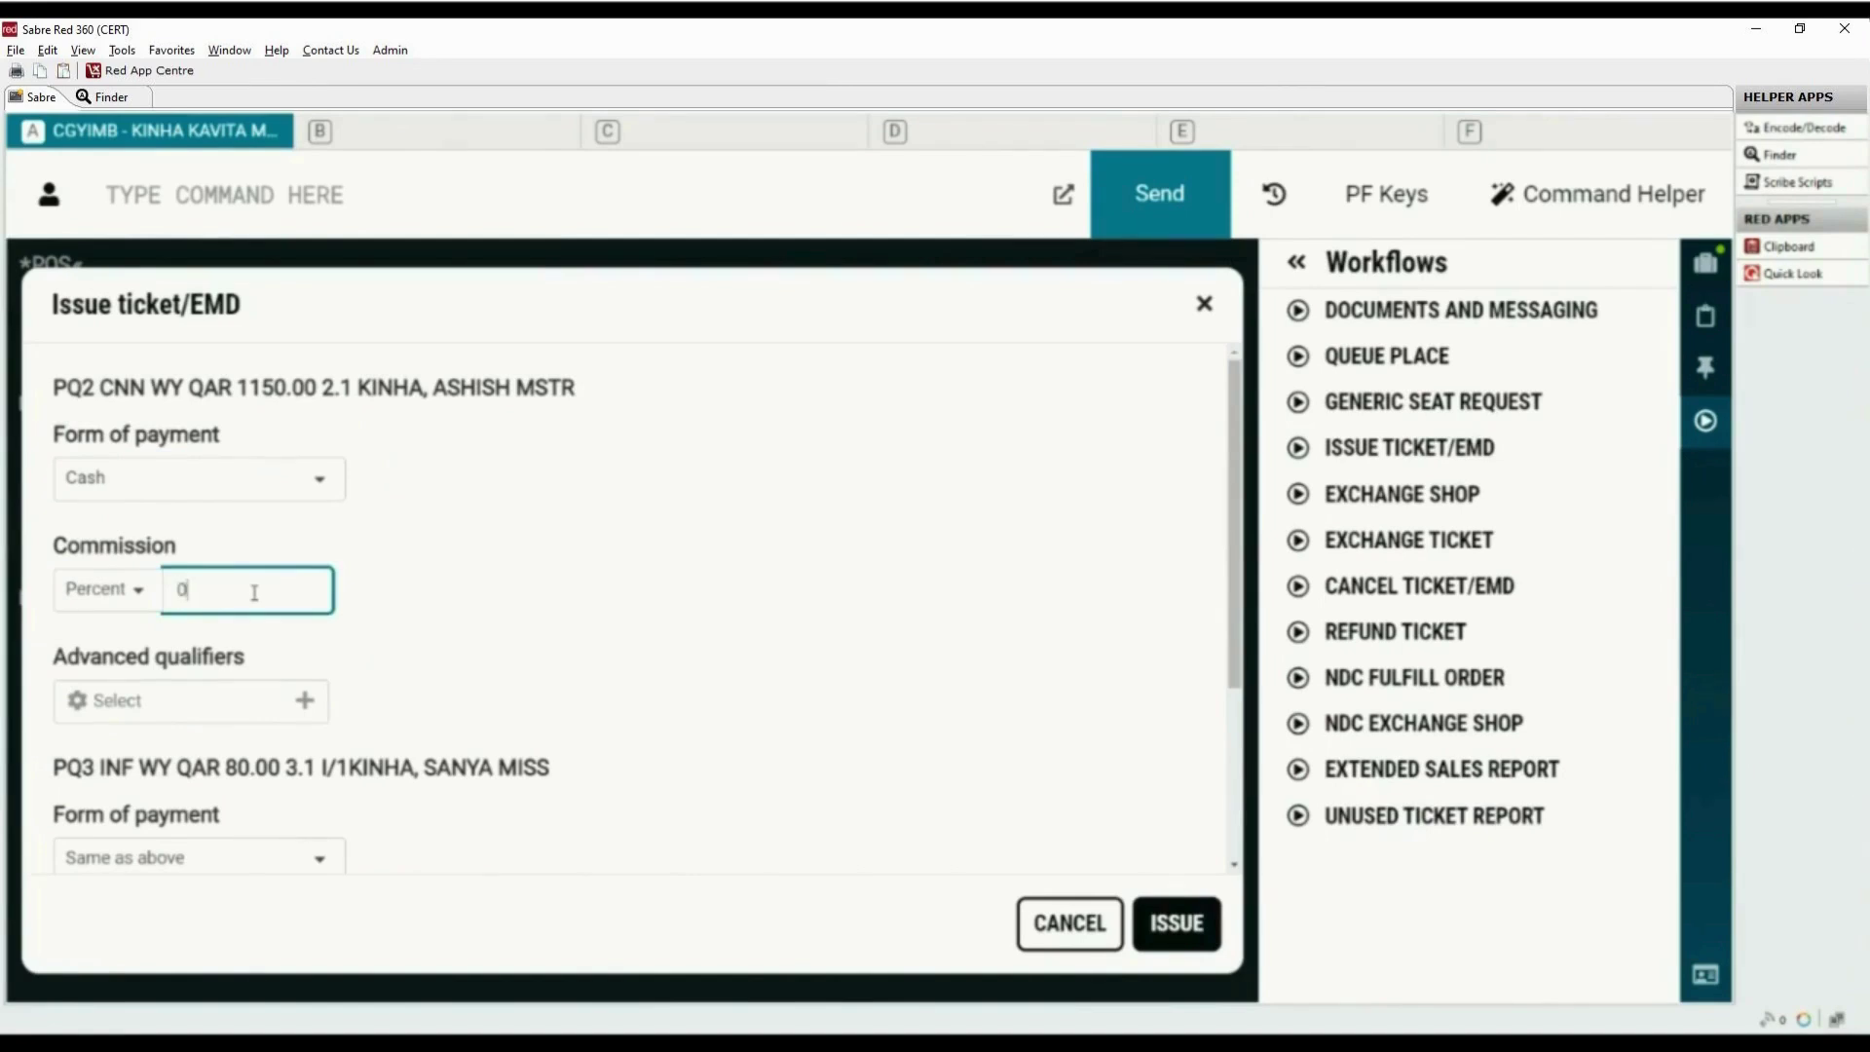
click(569, 593)
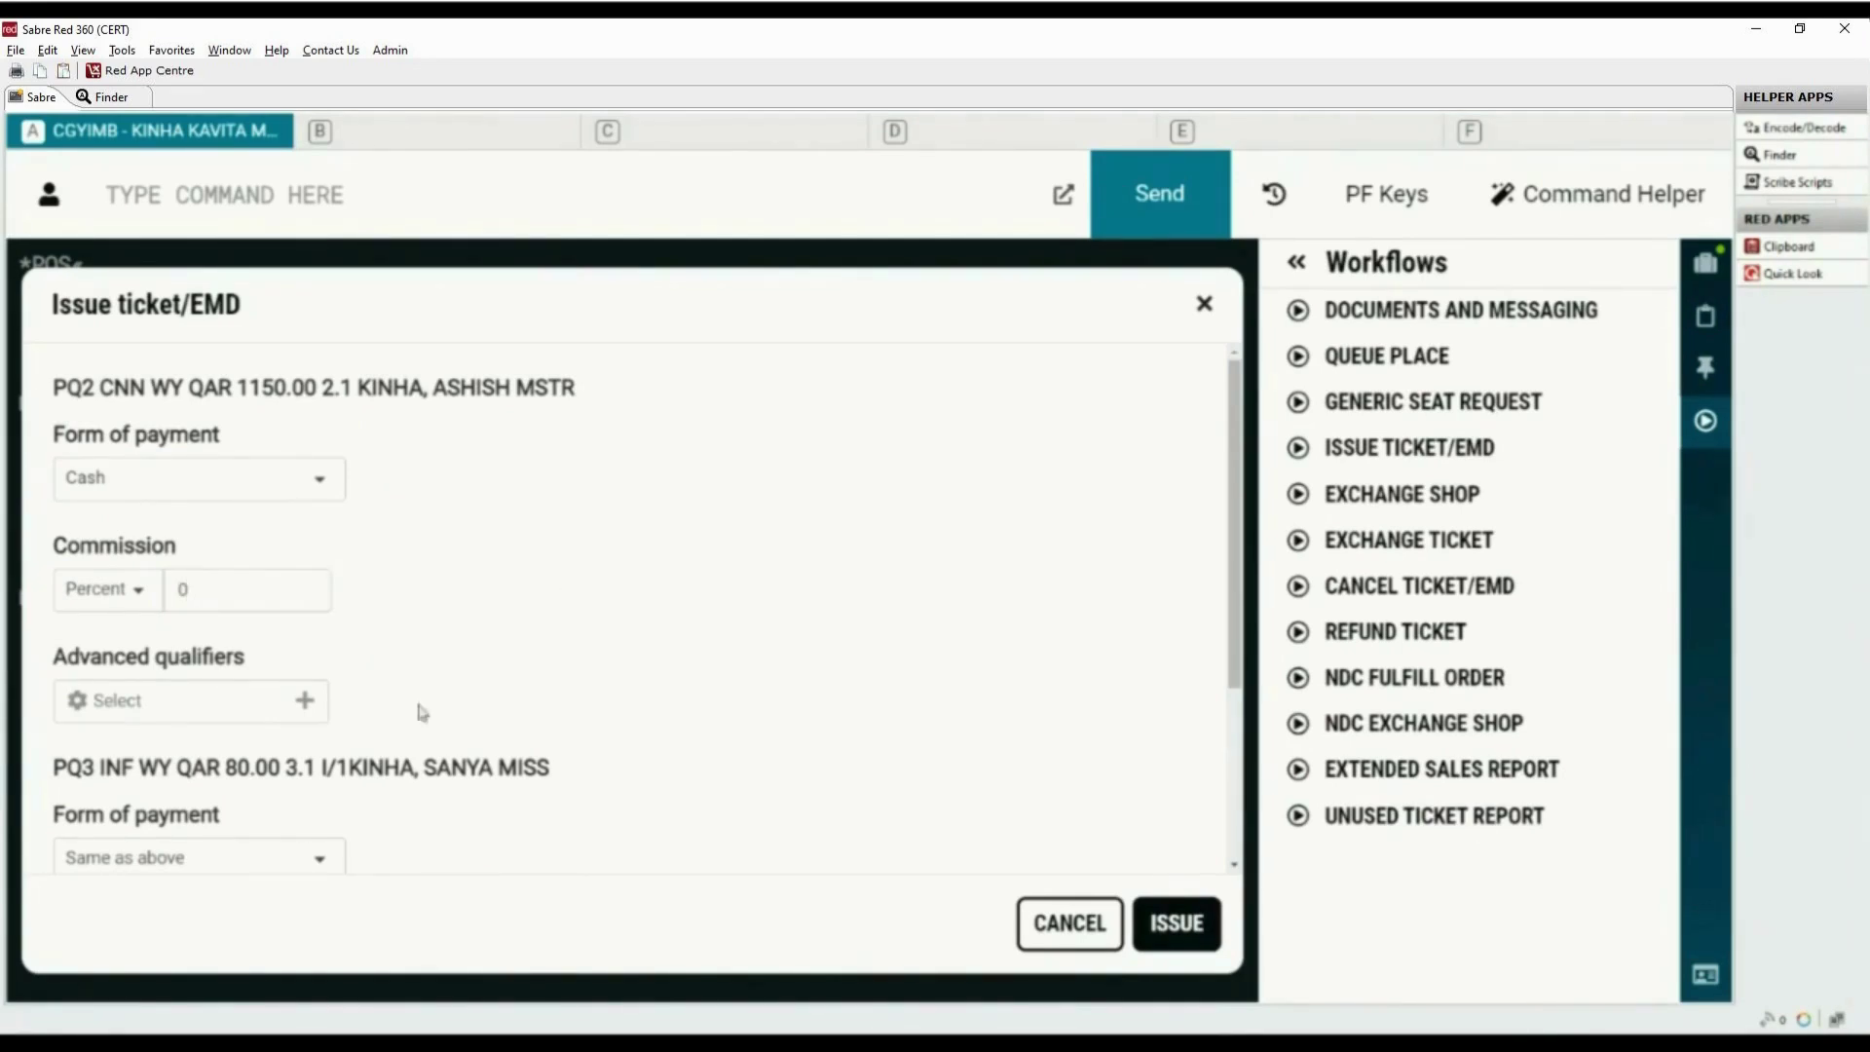
click(304, 701)
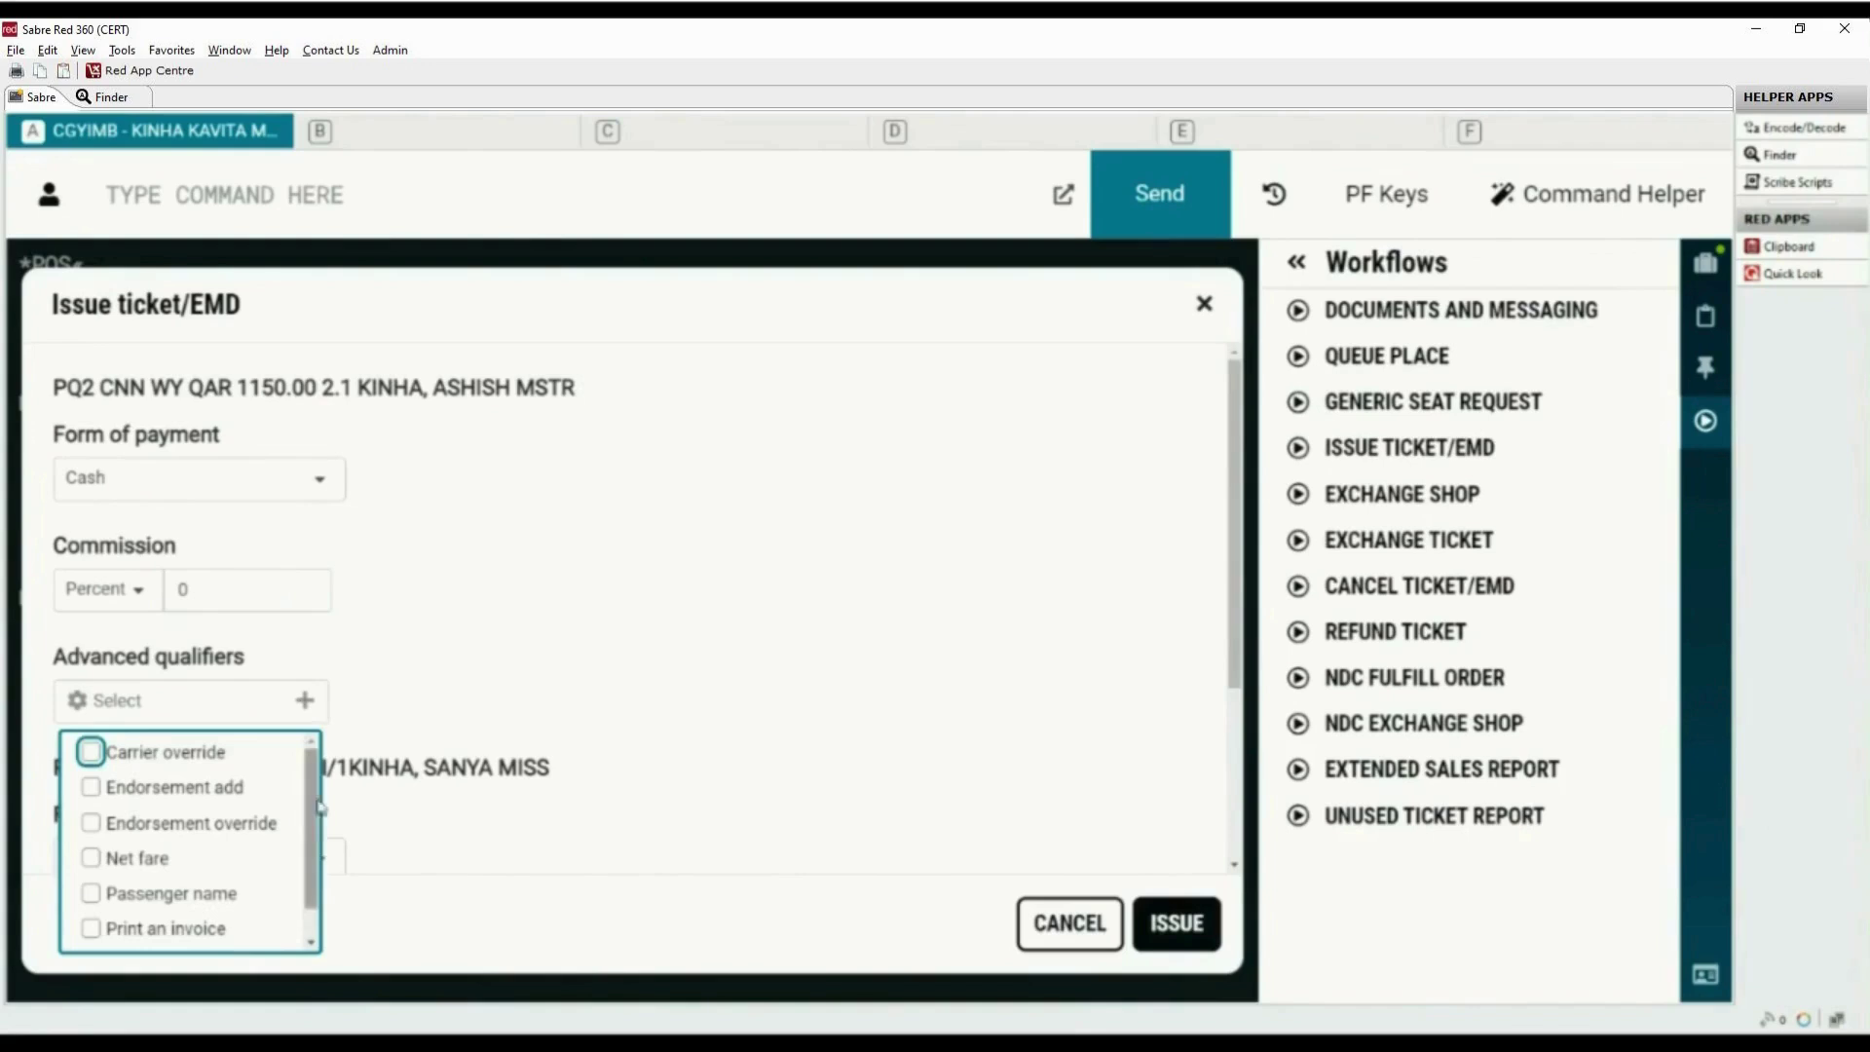
click(501, 708)
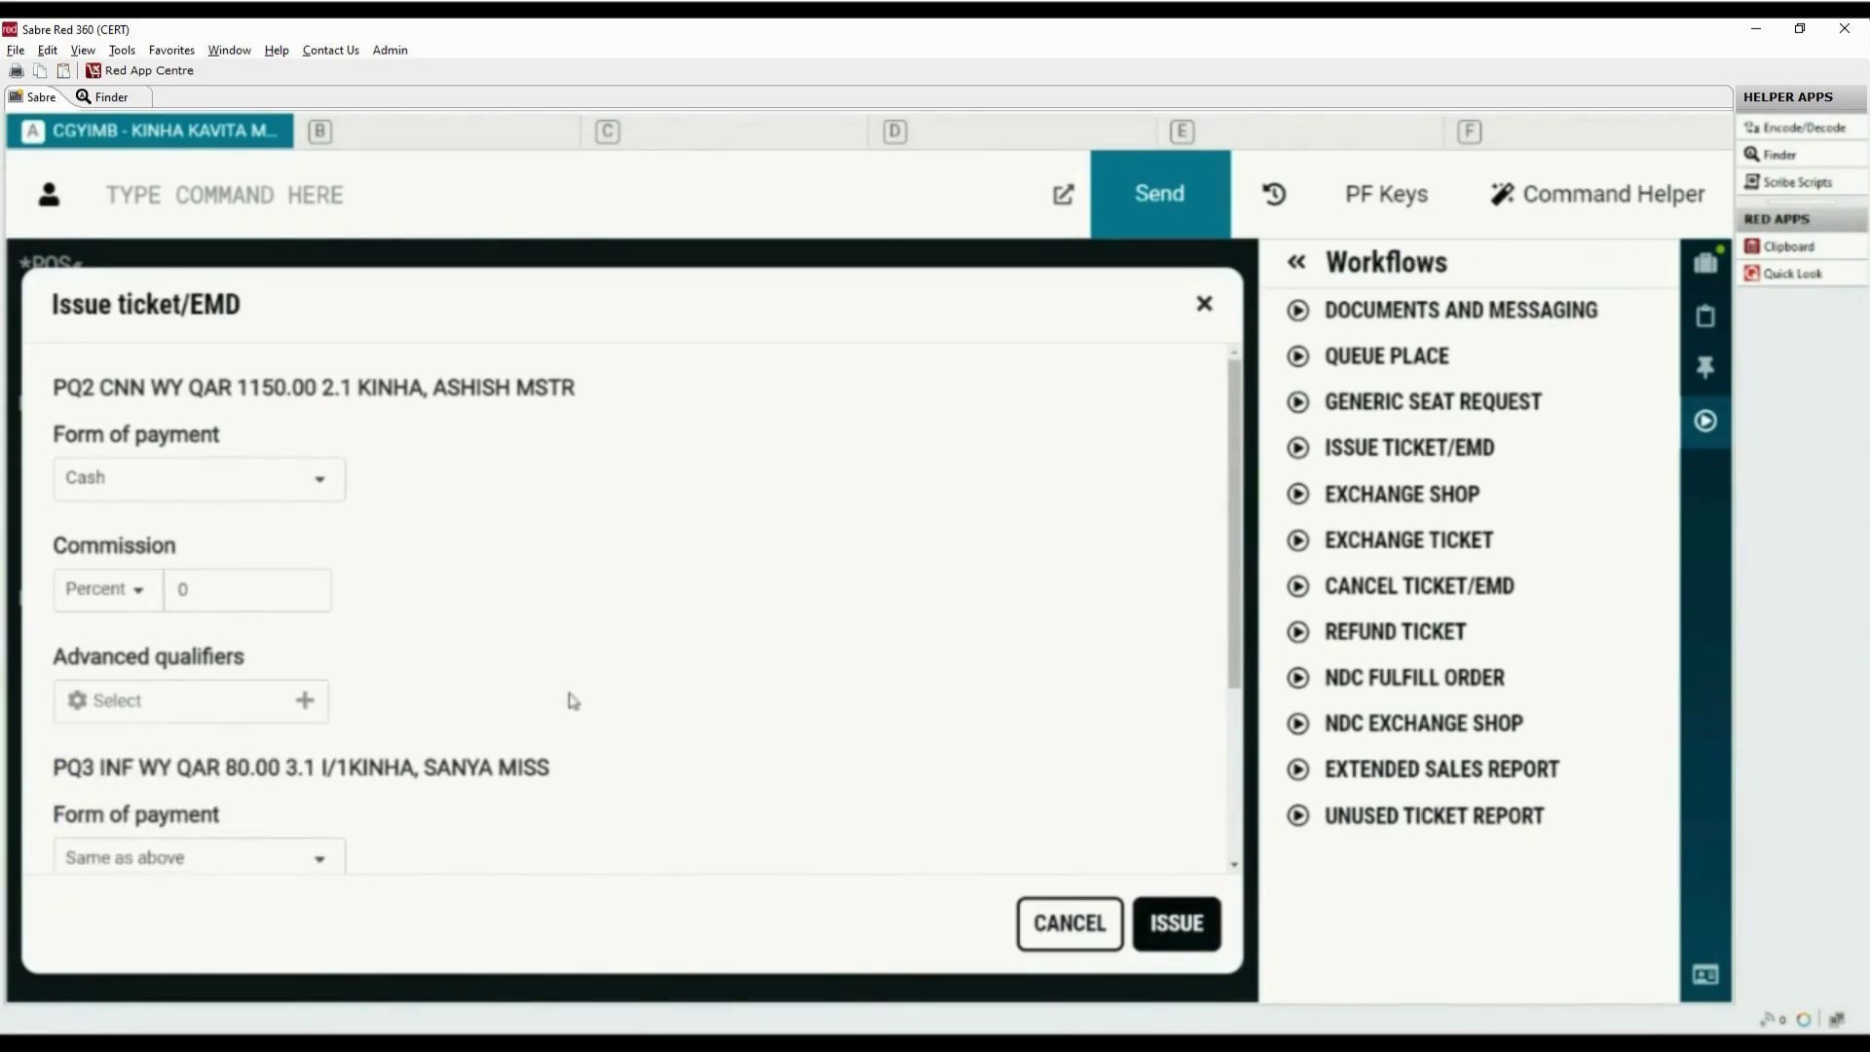
scroll(572, 700, down, 3)
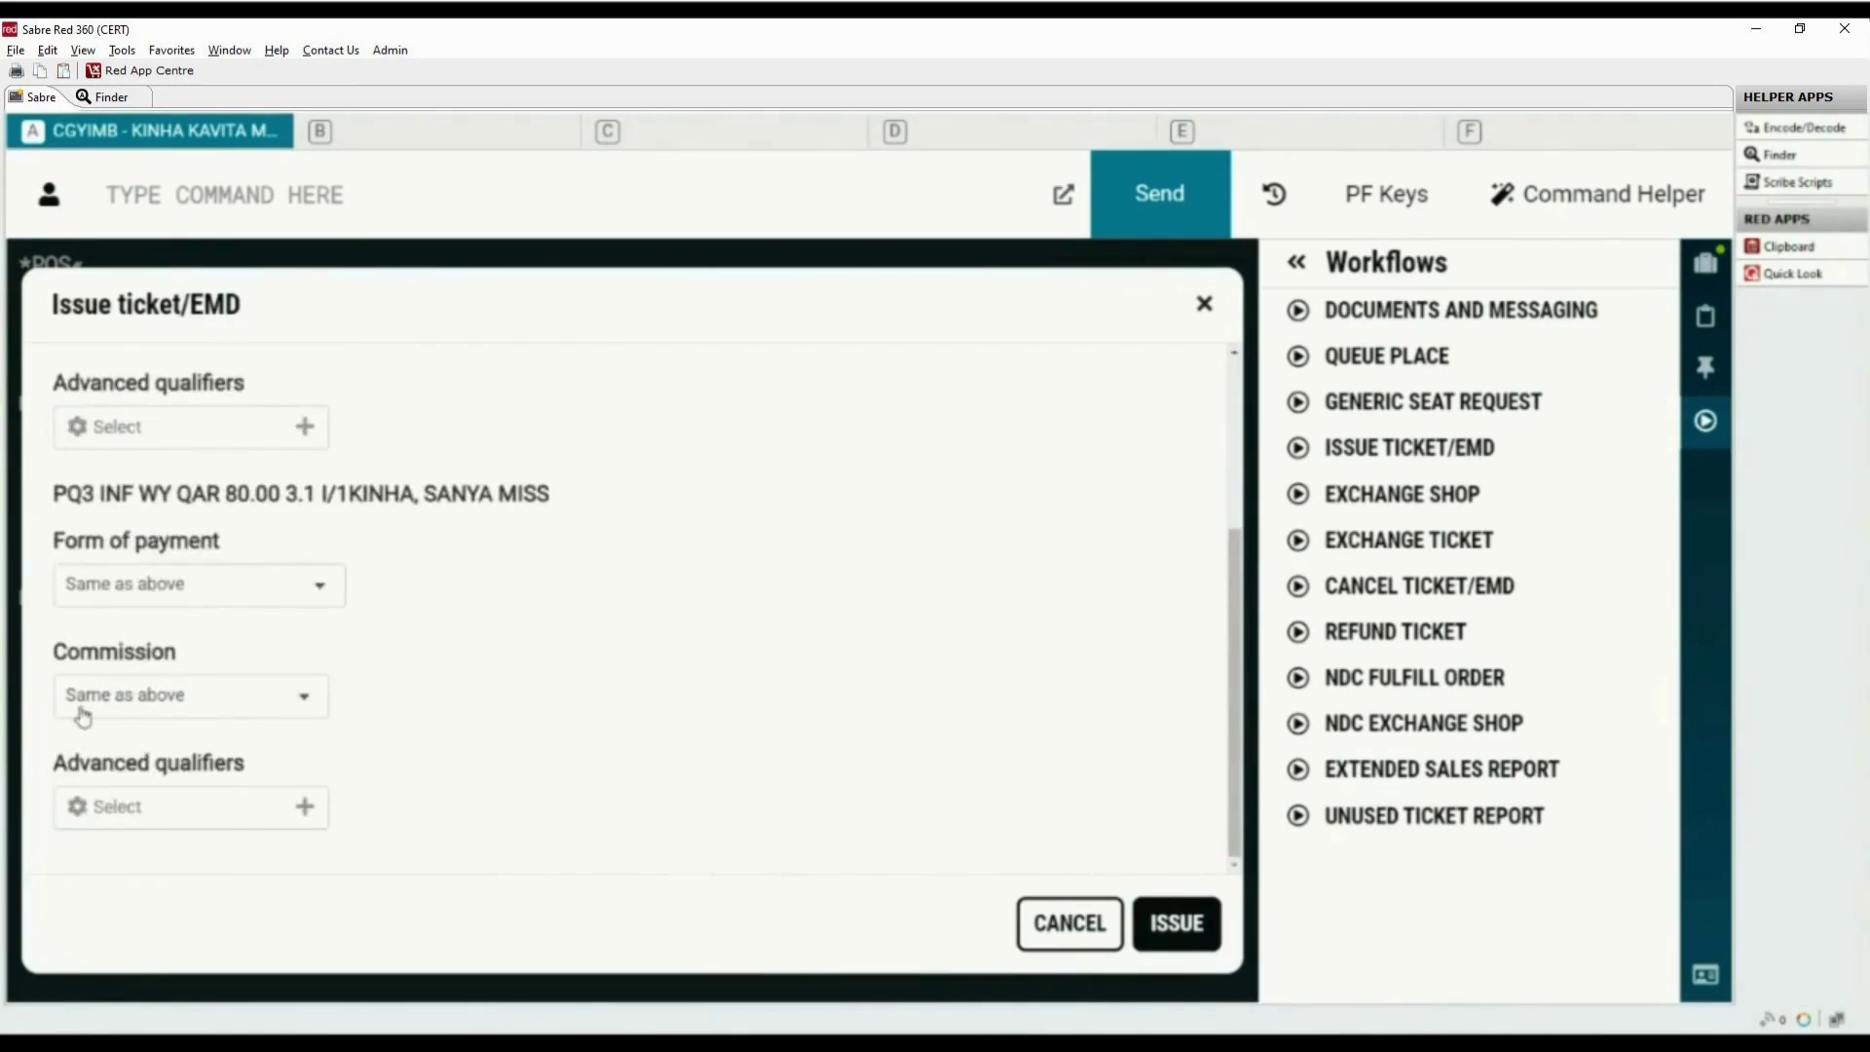
click(1186, 936)
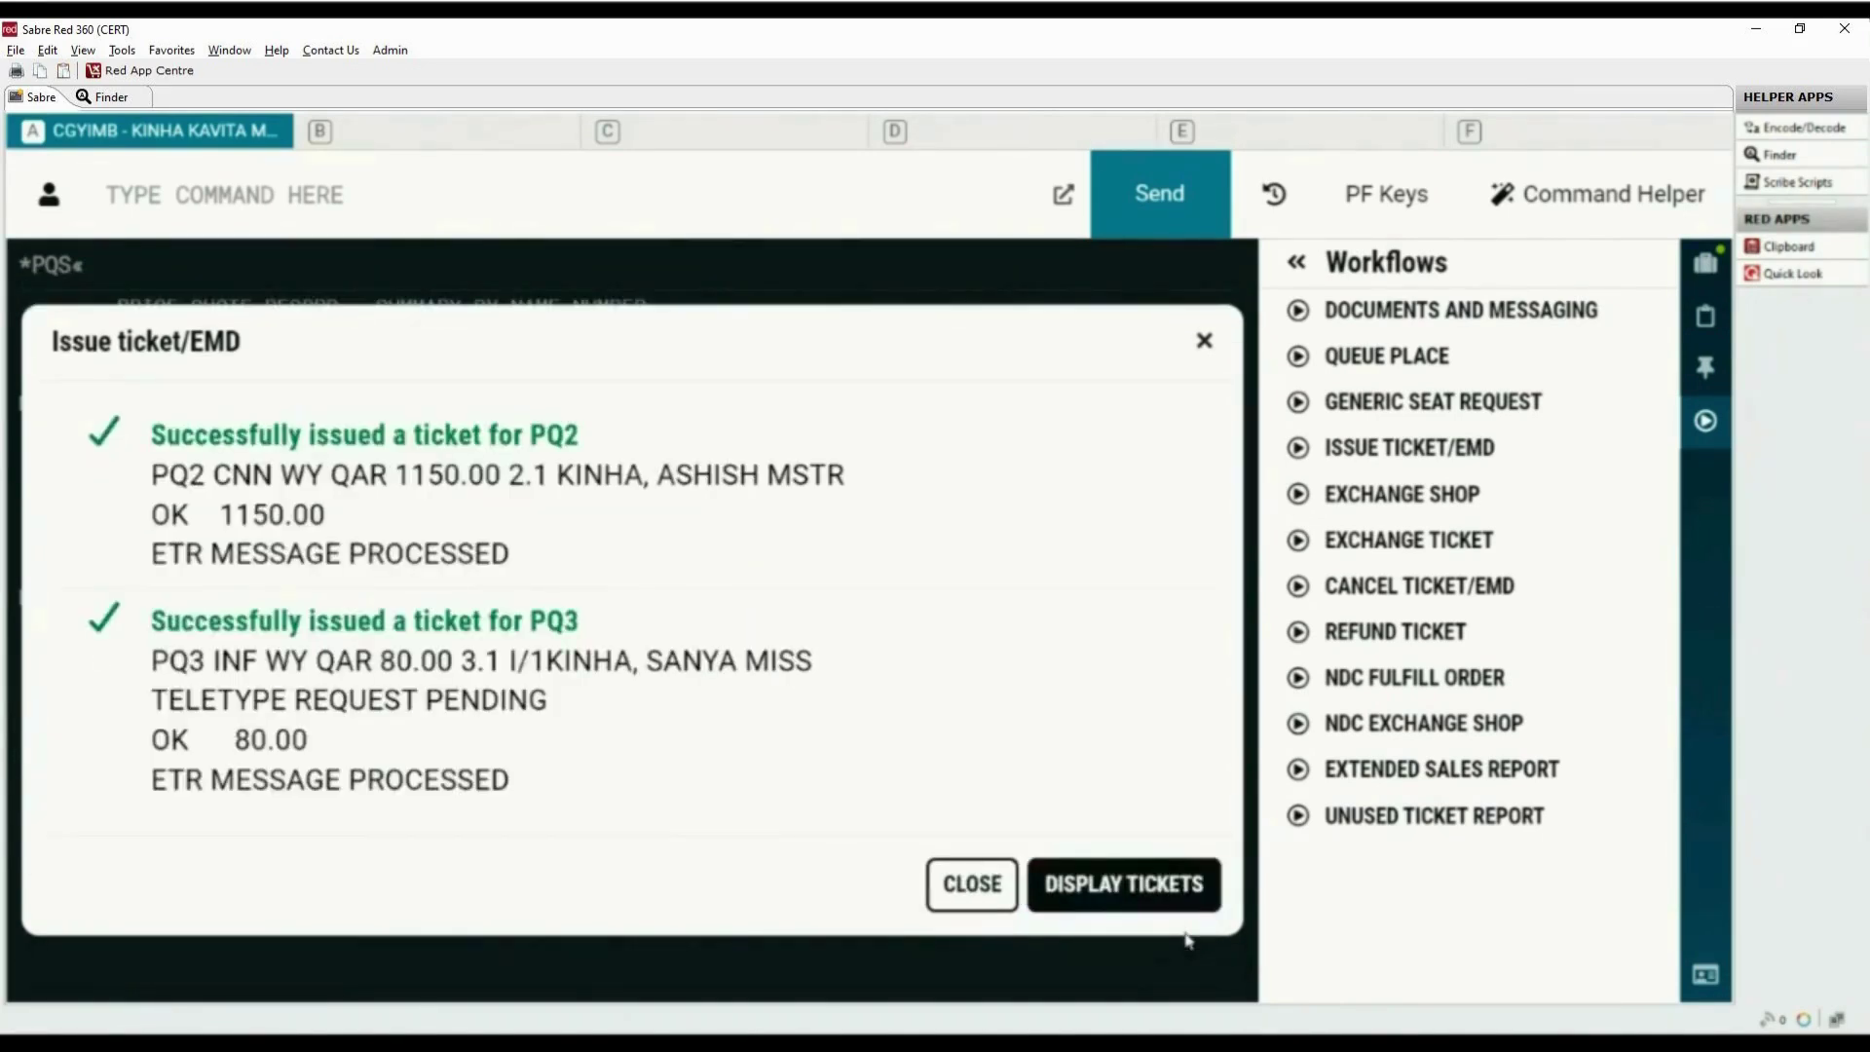
Display the three issued e-tickets in the booking and close the Workflows panel
click(1117, 889)
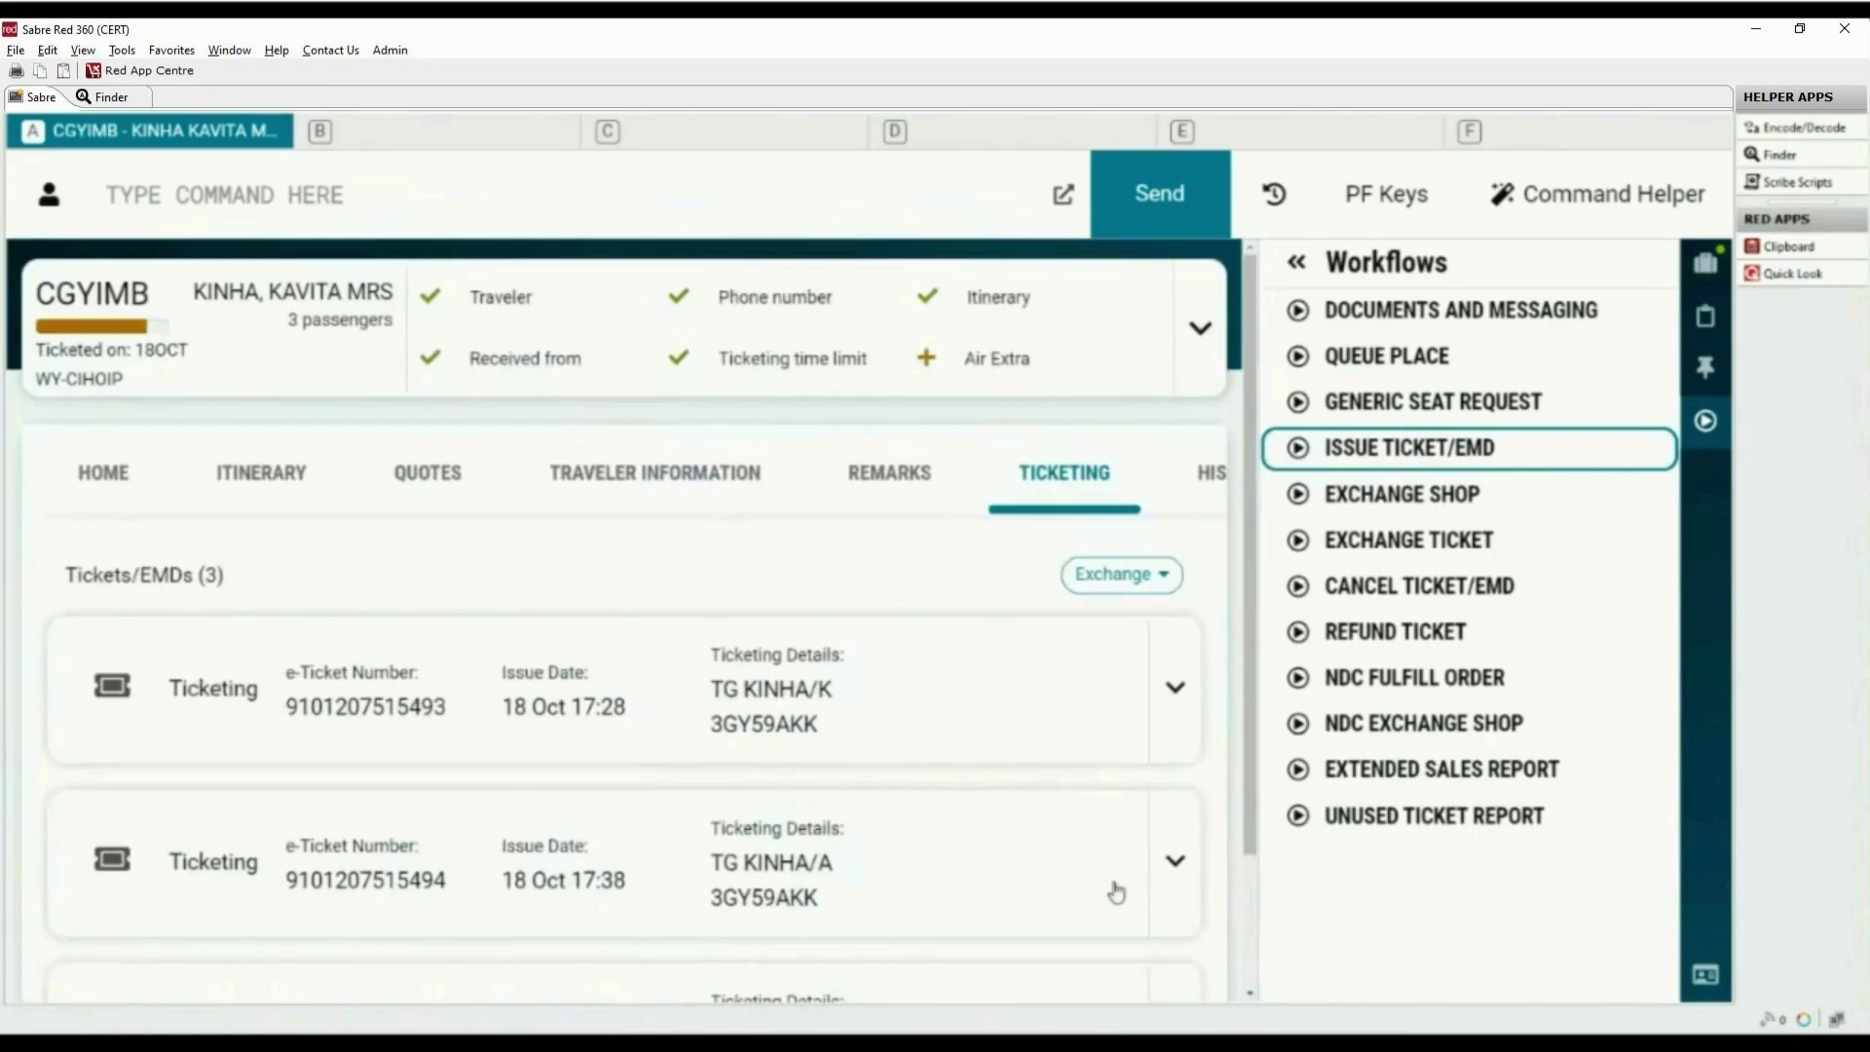
click(1706, 424)
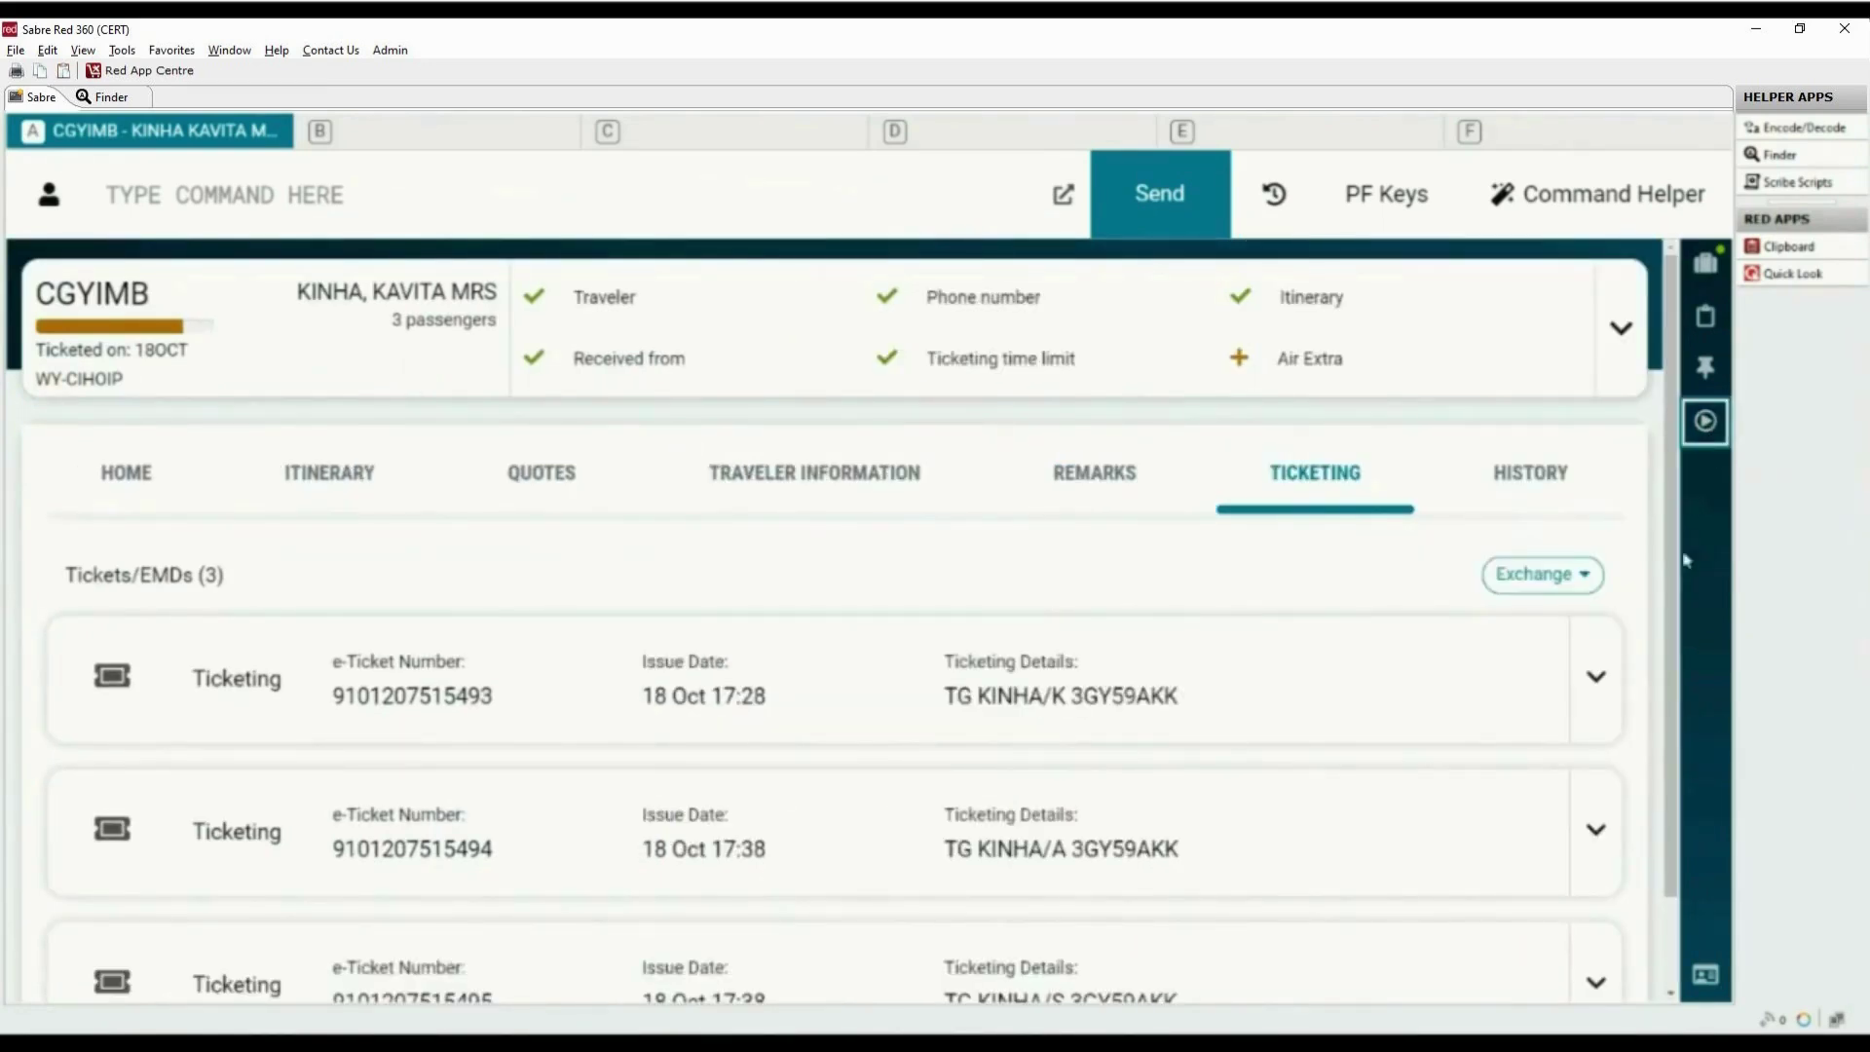
scroll(1597, 580, down, 1)
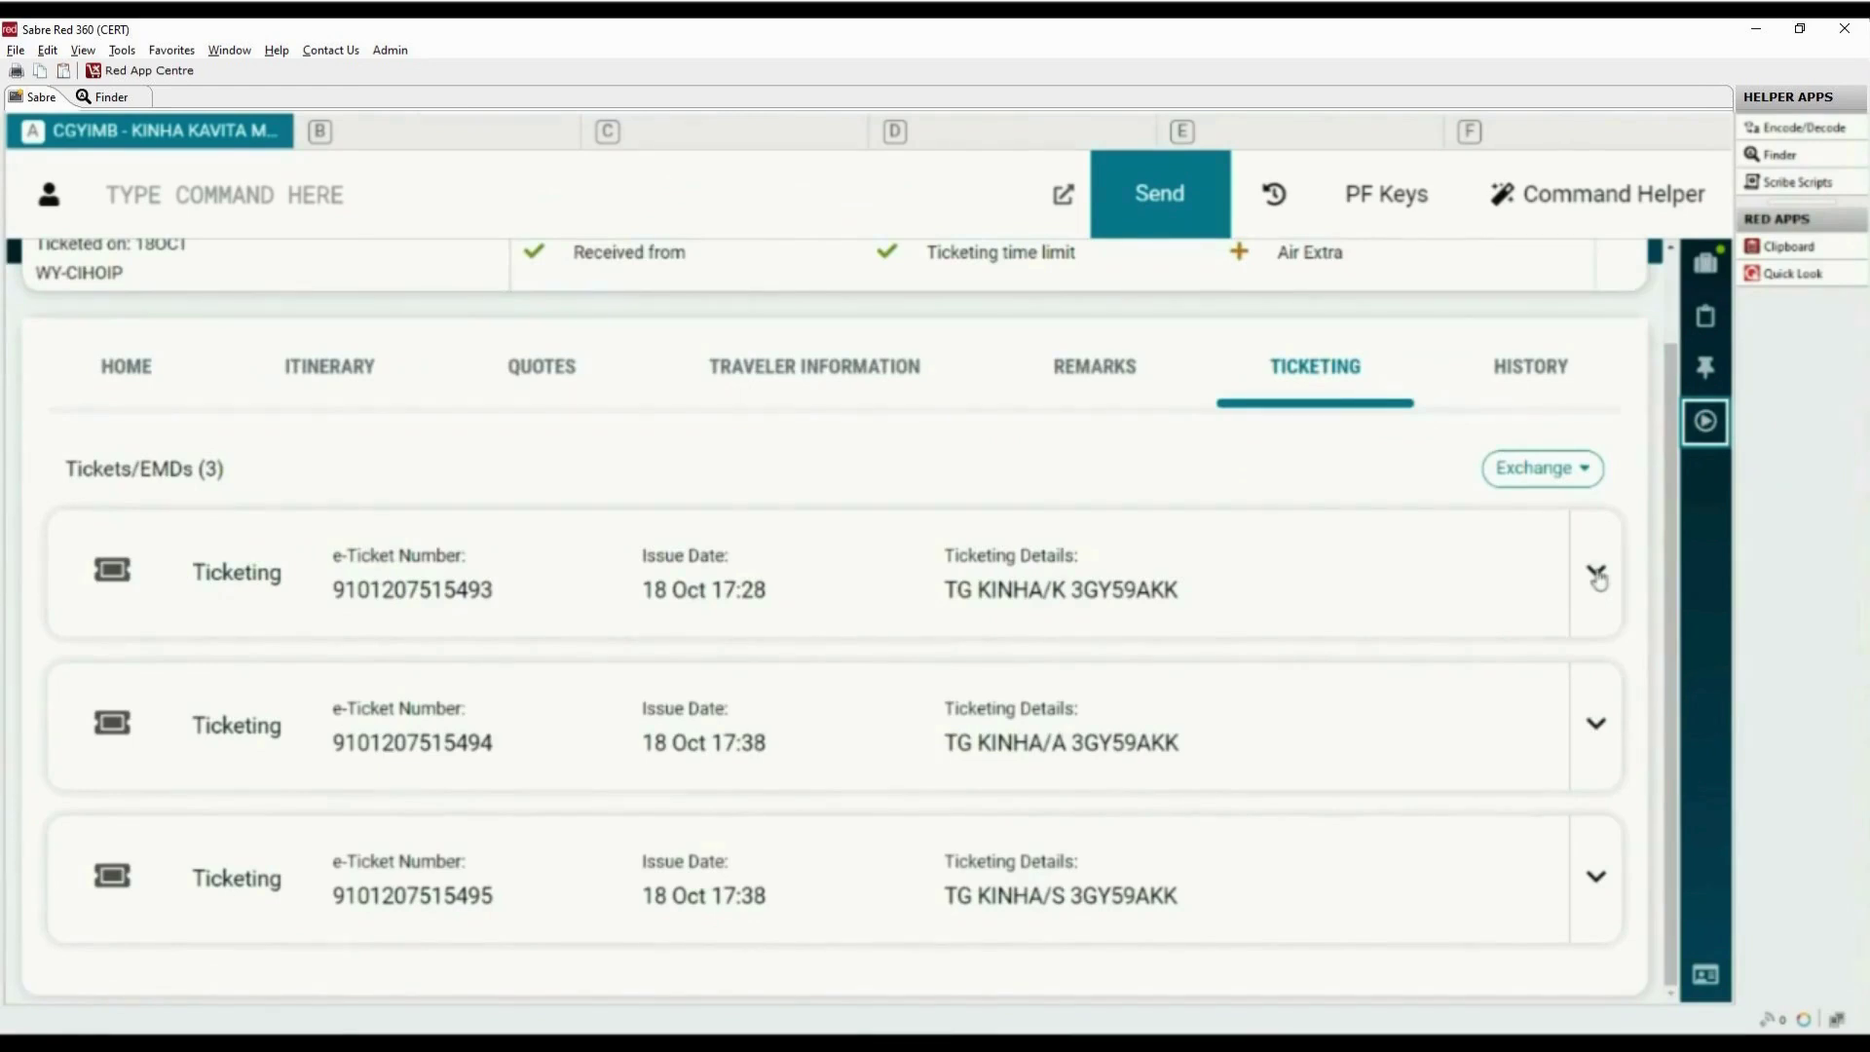
Expand the first e-ticket and confirm both coupons are OPEN, with QAR 1170.00 cash, endorsement VALIDONWY
click(1597, 575)
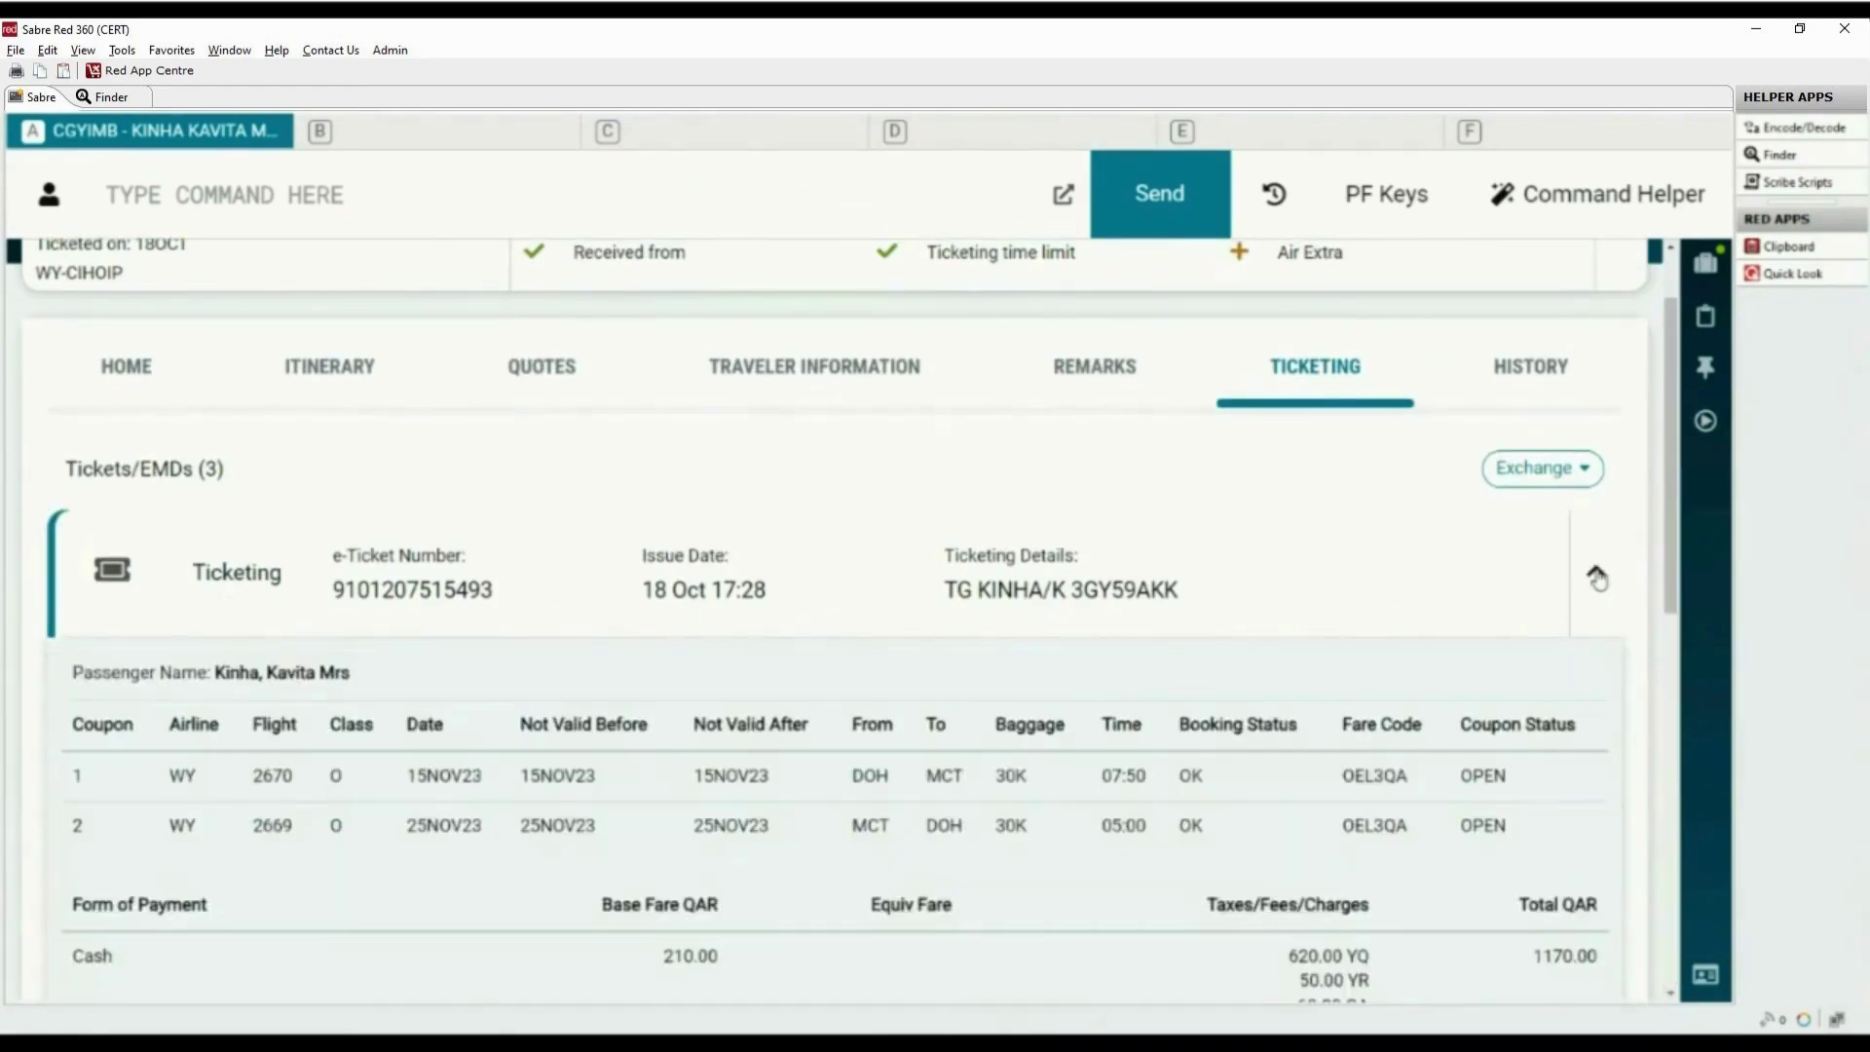
scroll(1644, 631, down, 2)
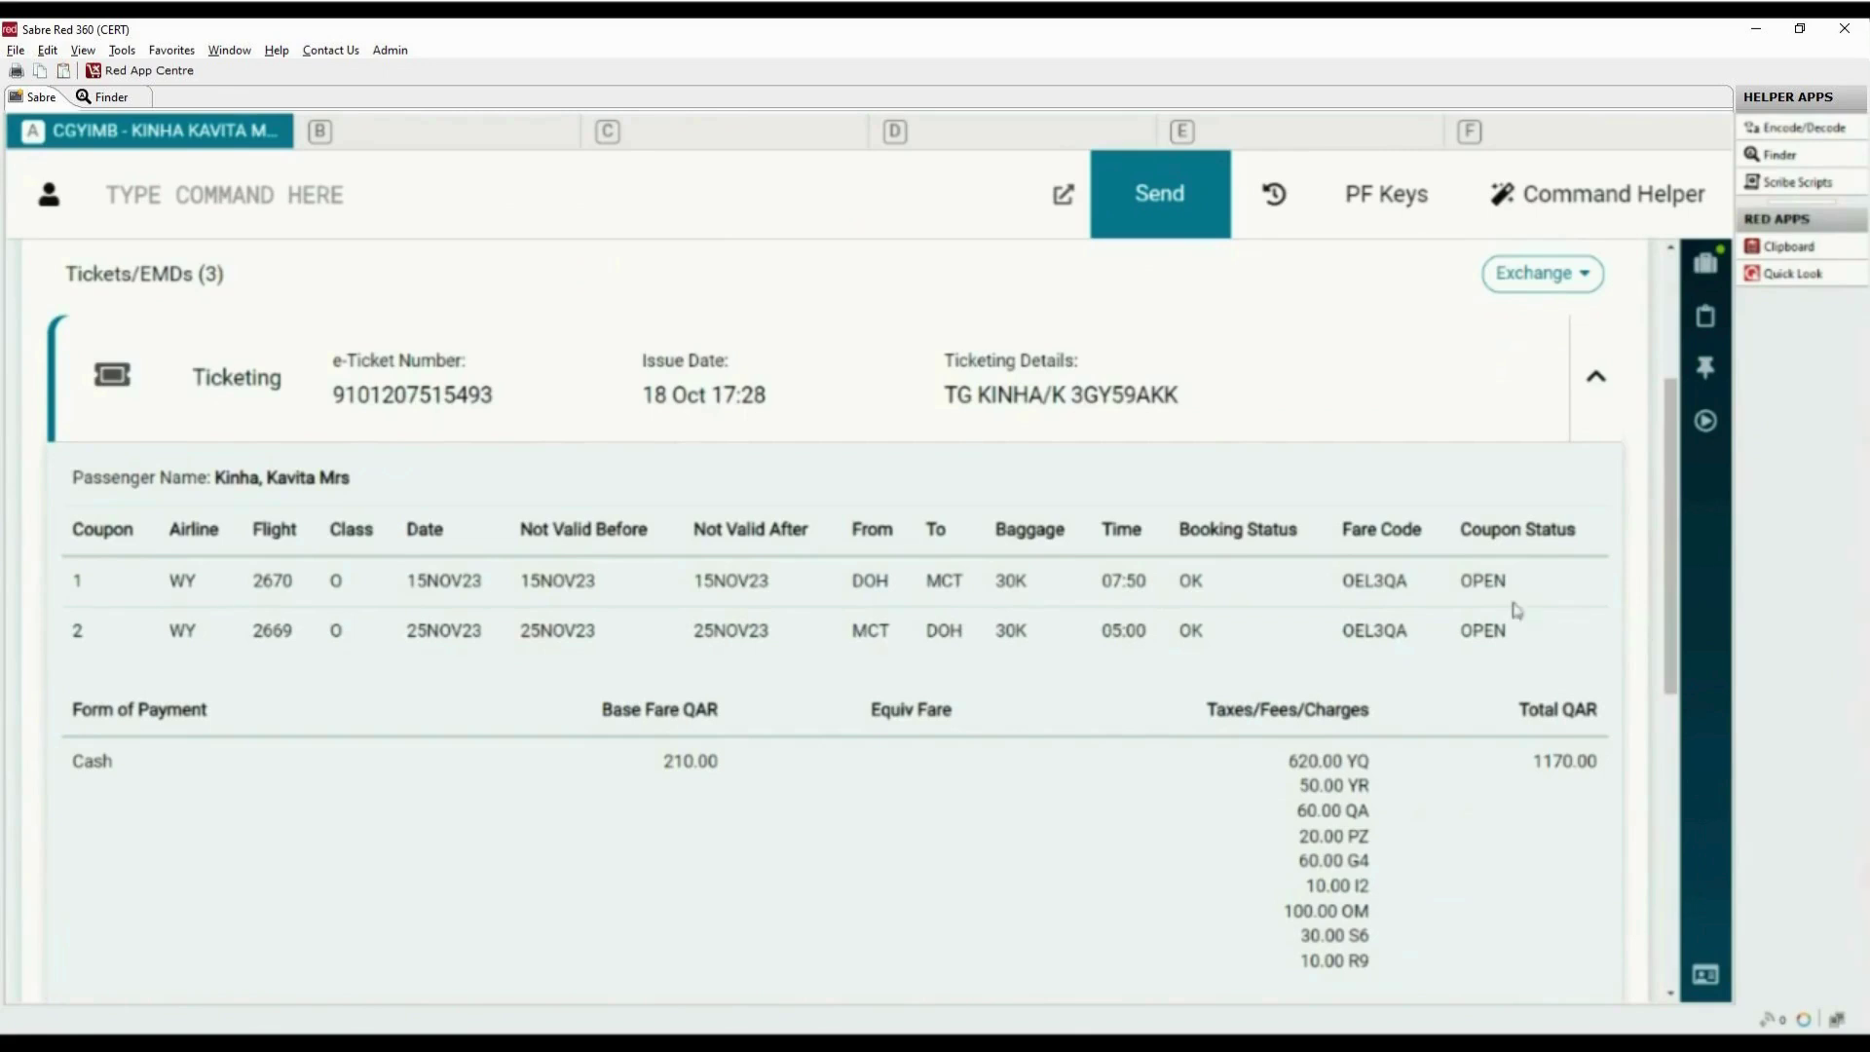
drag(1457, 580, 1524, 588)
click(1638, 588)
scroll(1632, 598, down, 1)
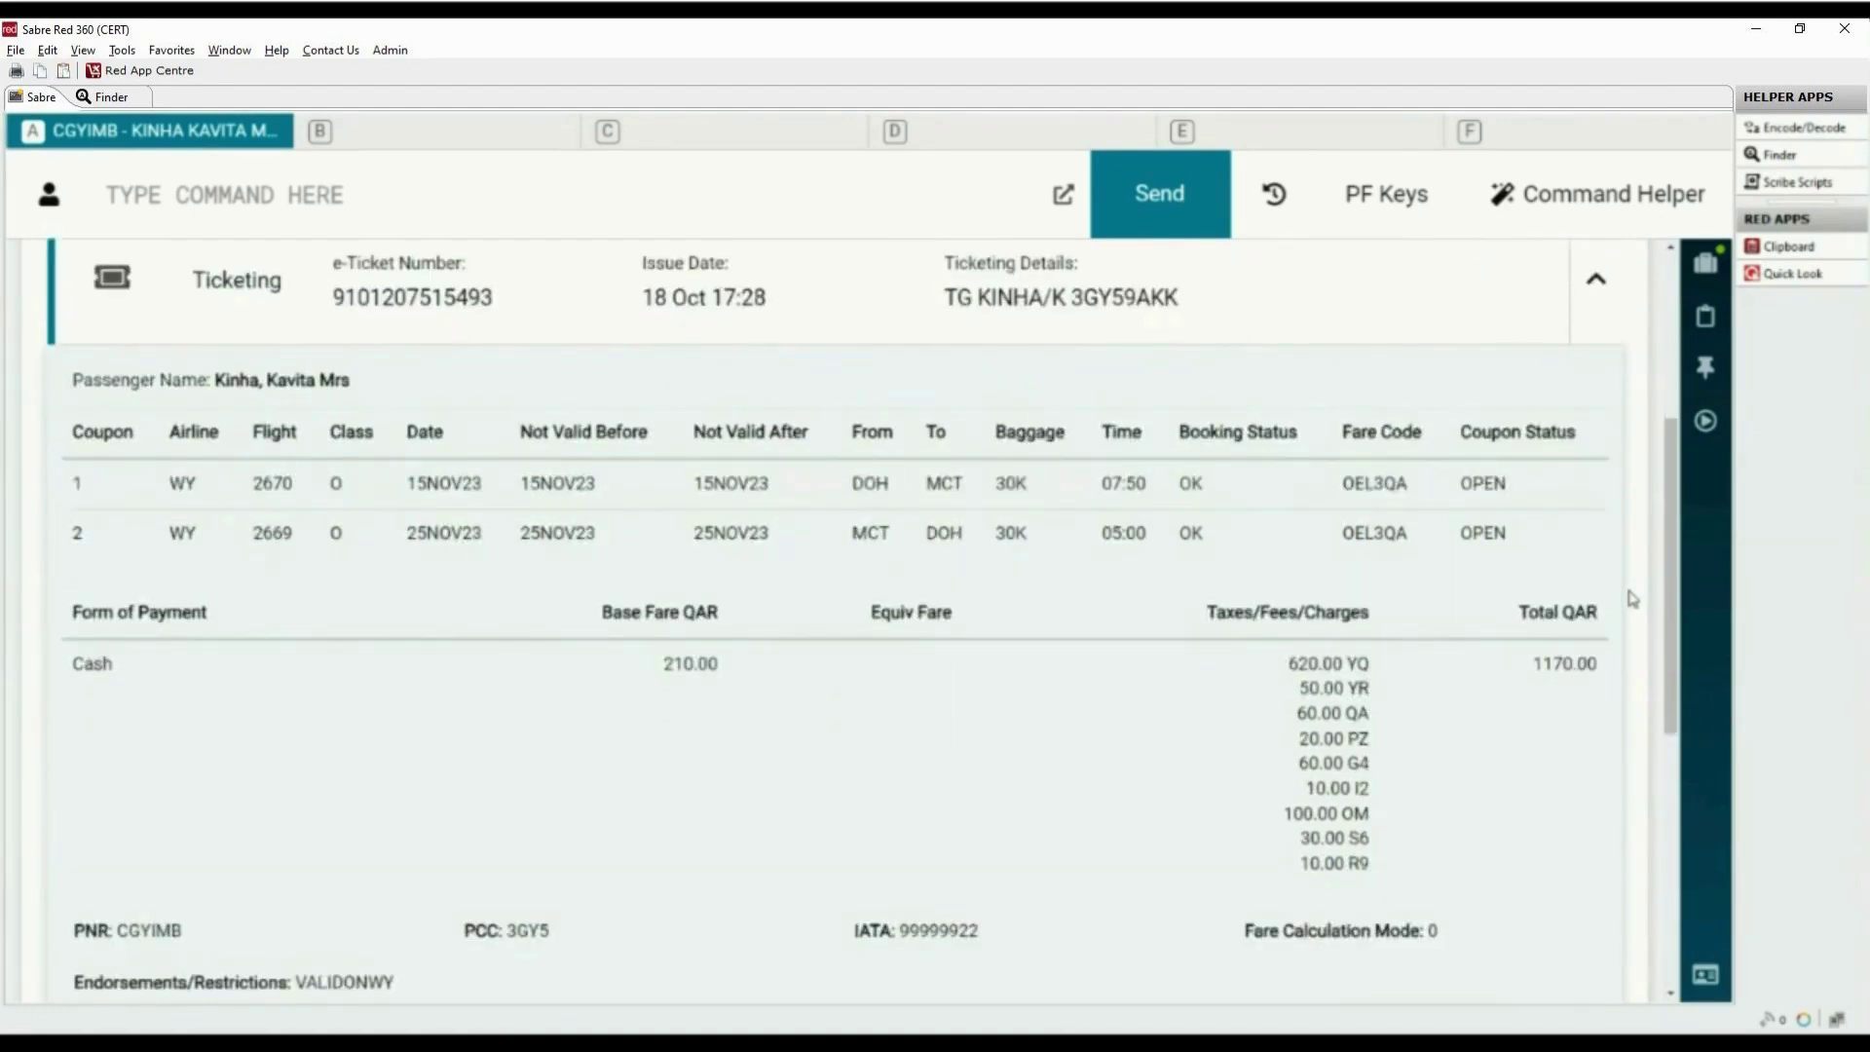
scroll(1632, 598, down, 2)
scroll(1627, 597, down, 1)
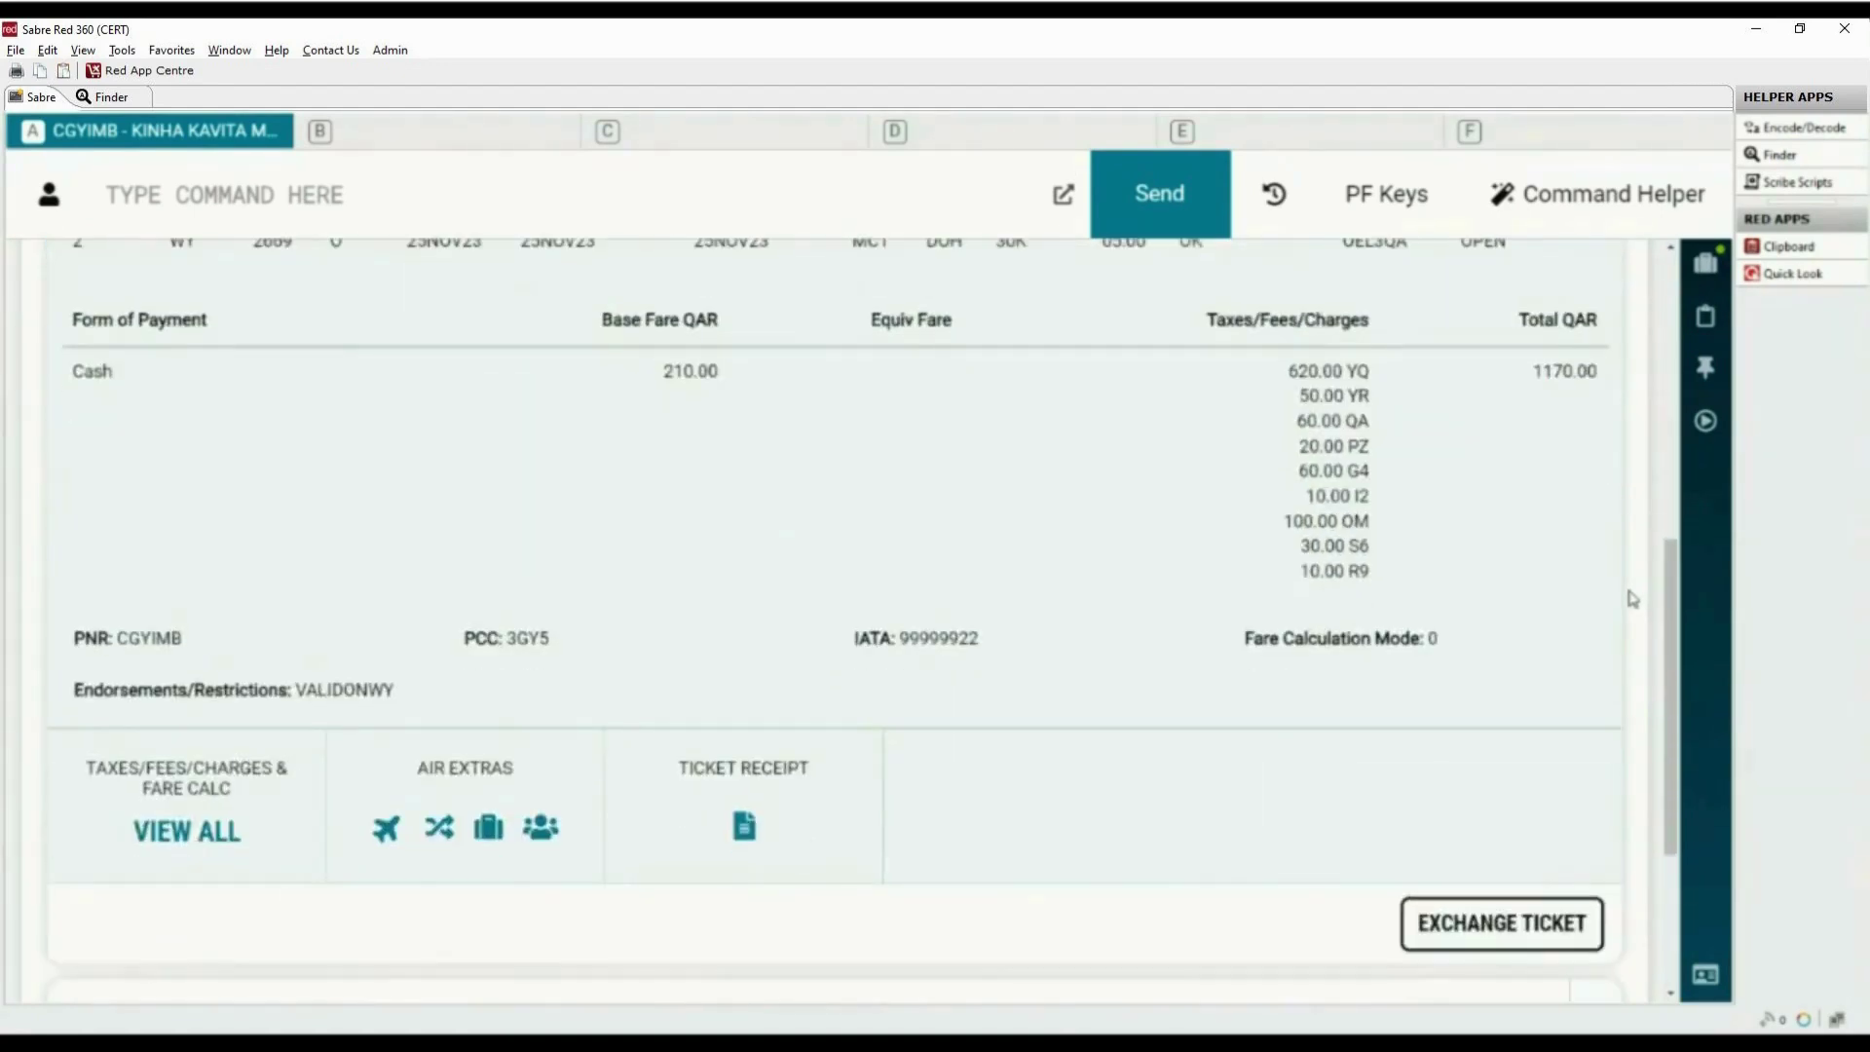
View the first ticket's eTicket receipt, then close it and collapse the ticket card
click(749, 833)
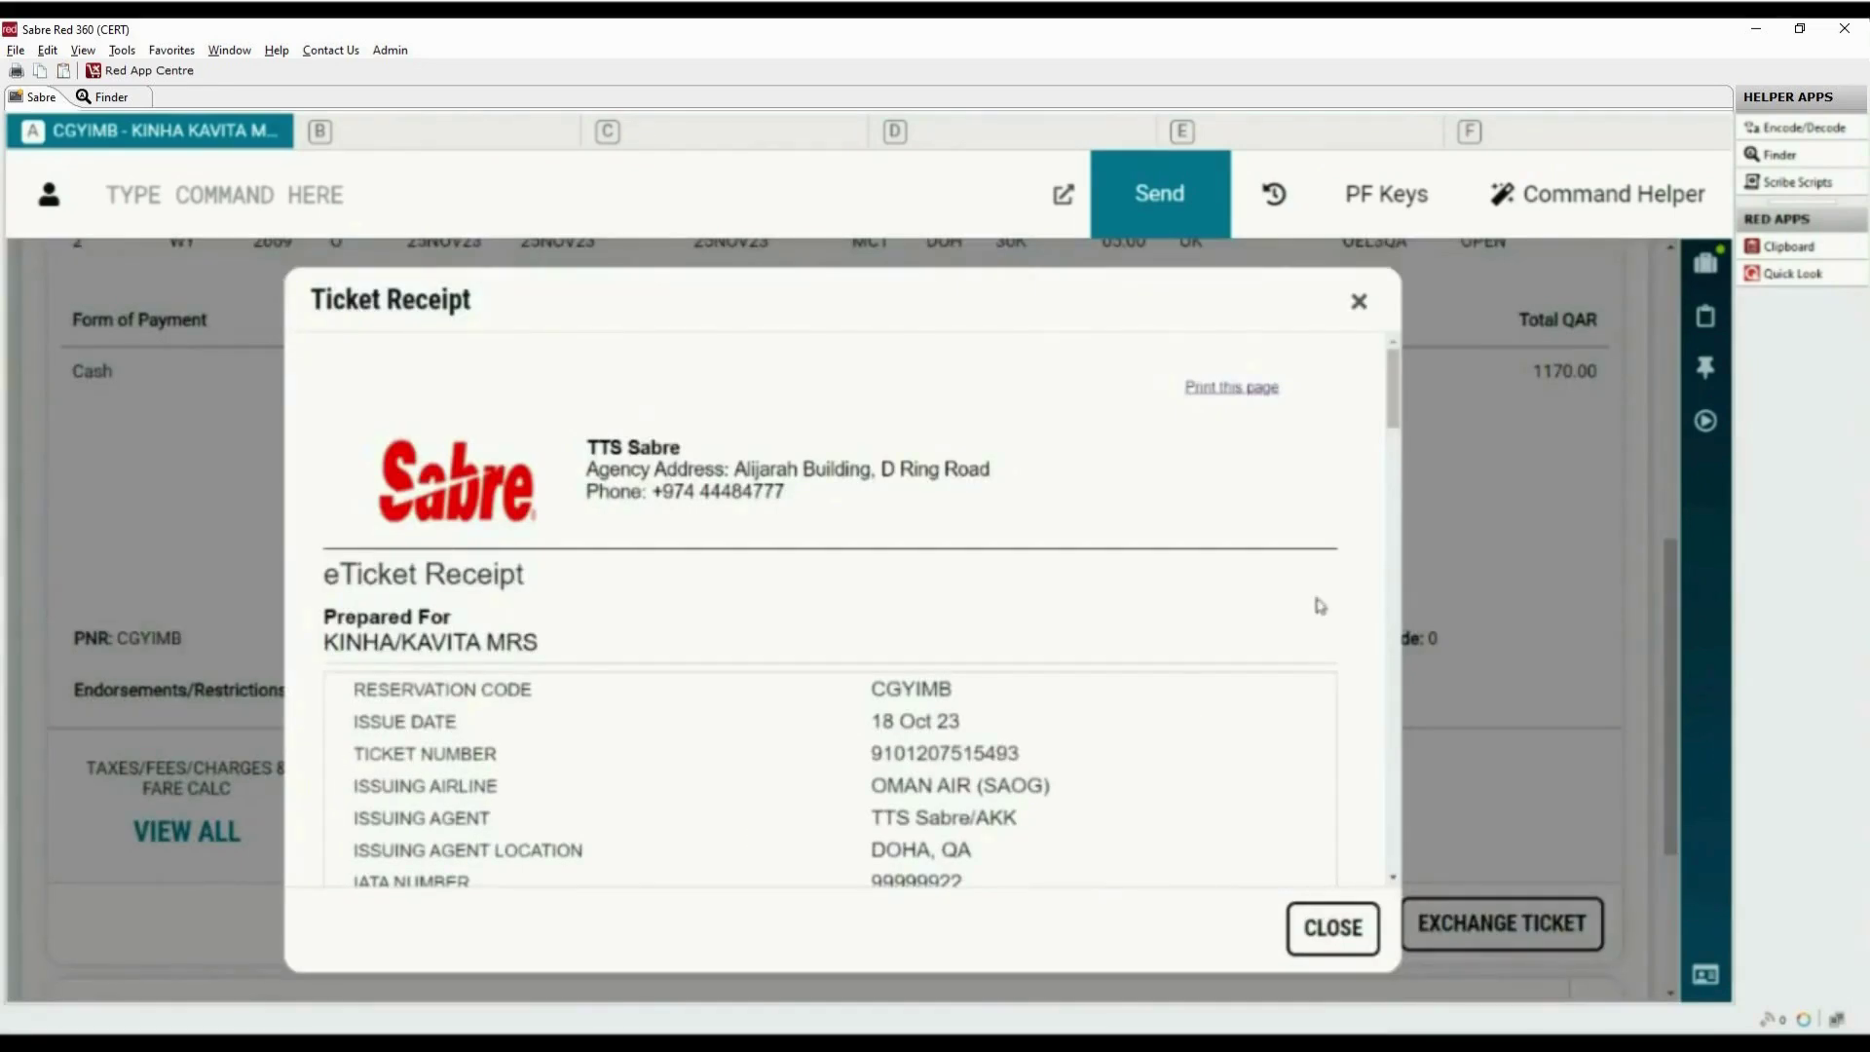
scroll(1349, 584, down, 2)
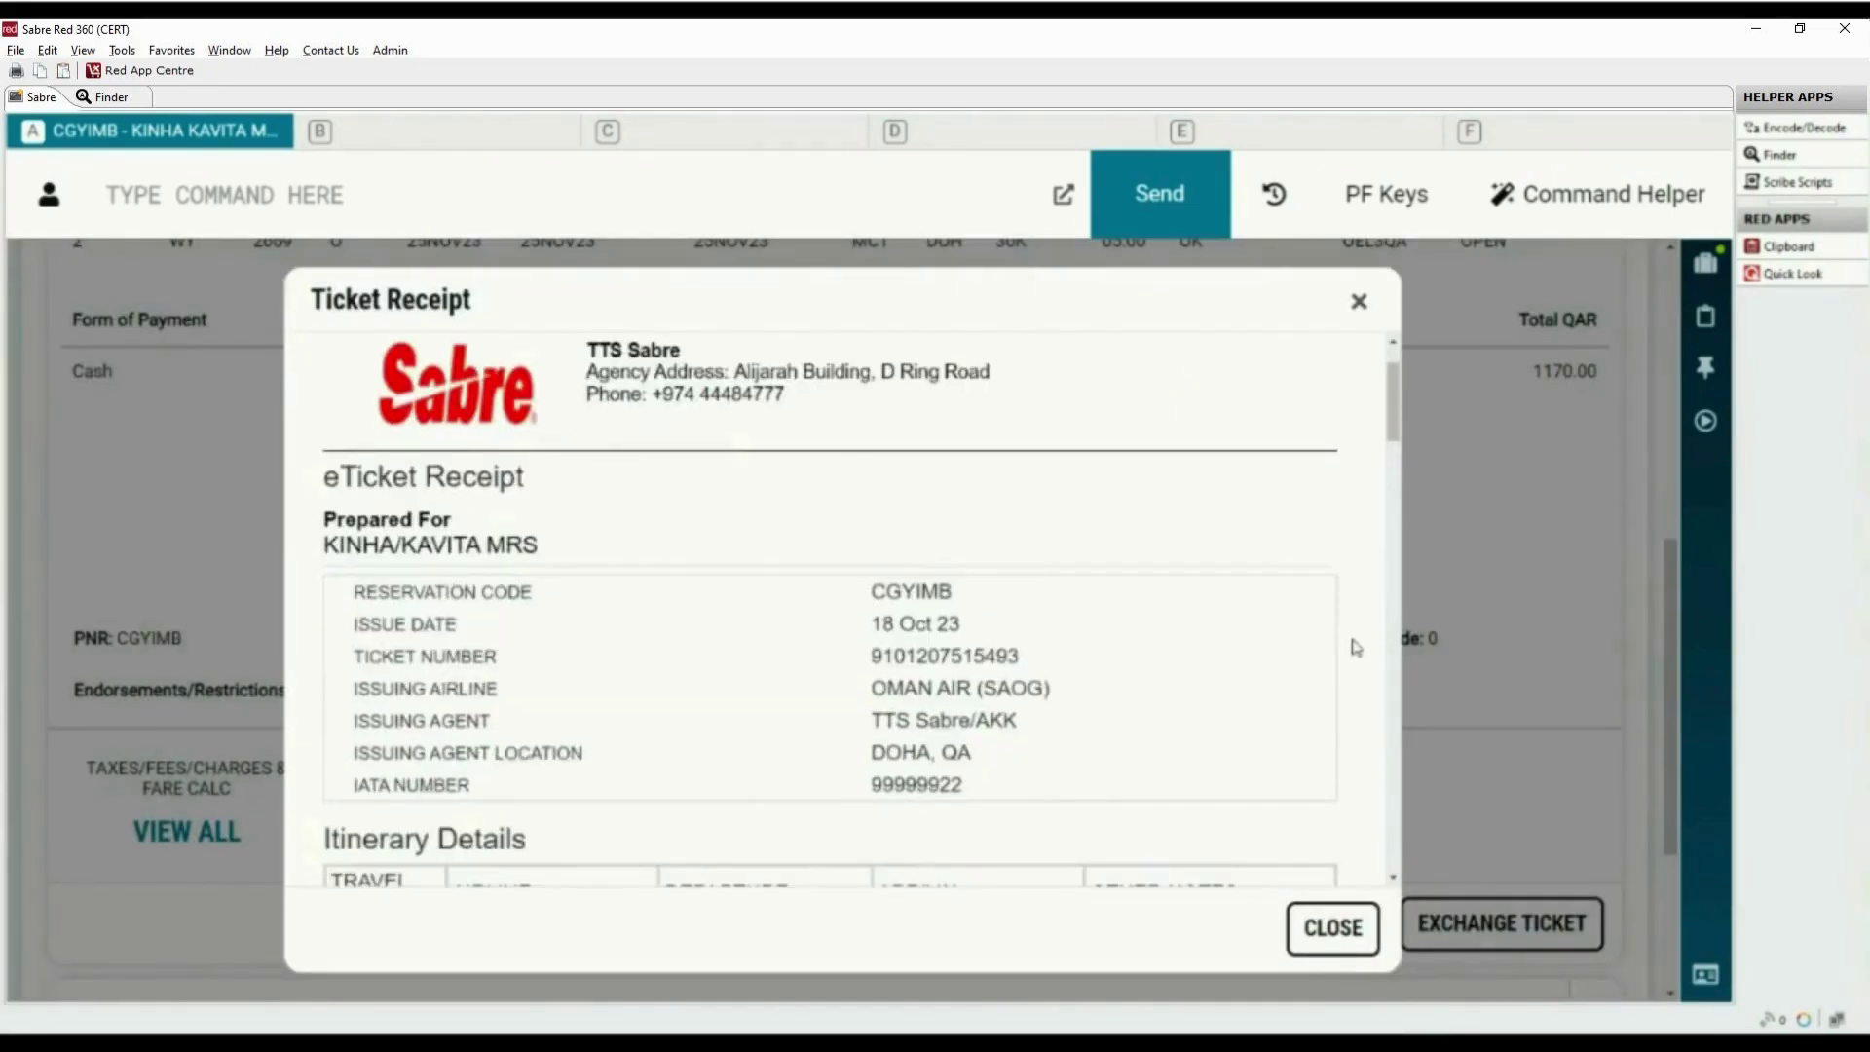
scroll(1348, 529, up, 2)
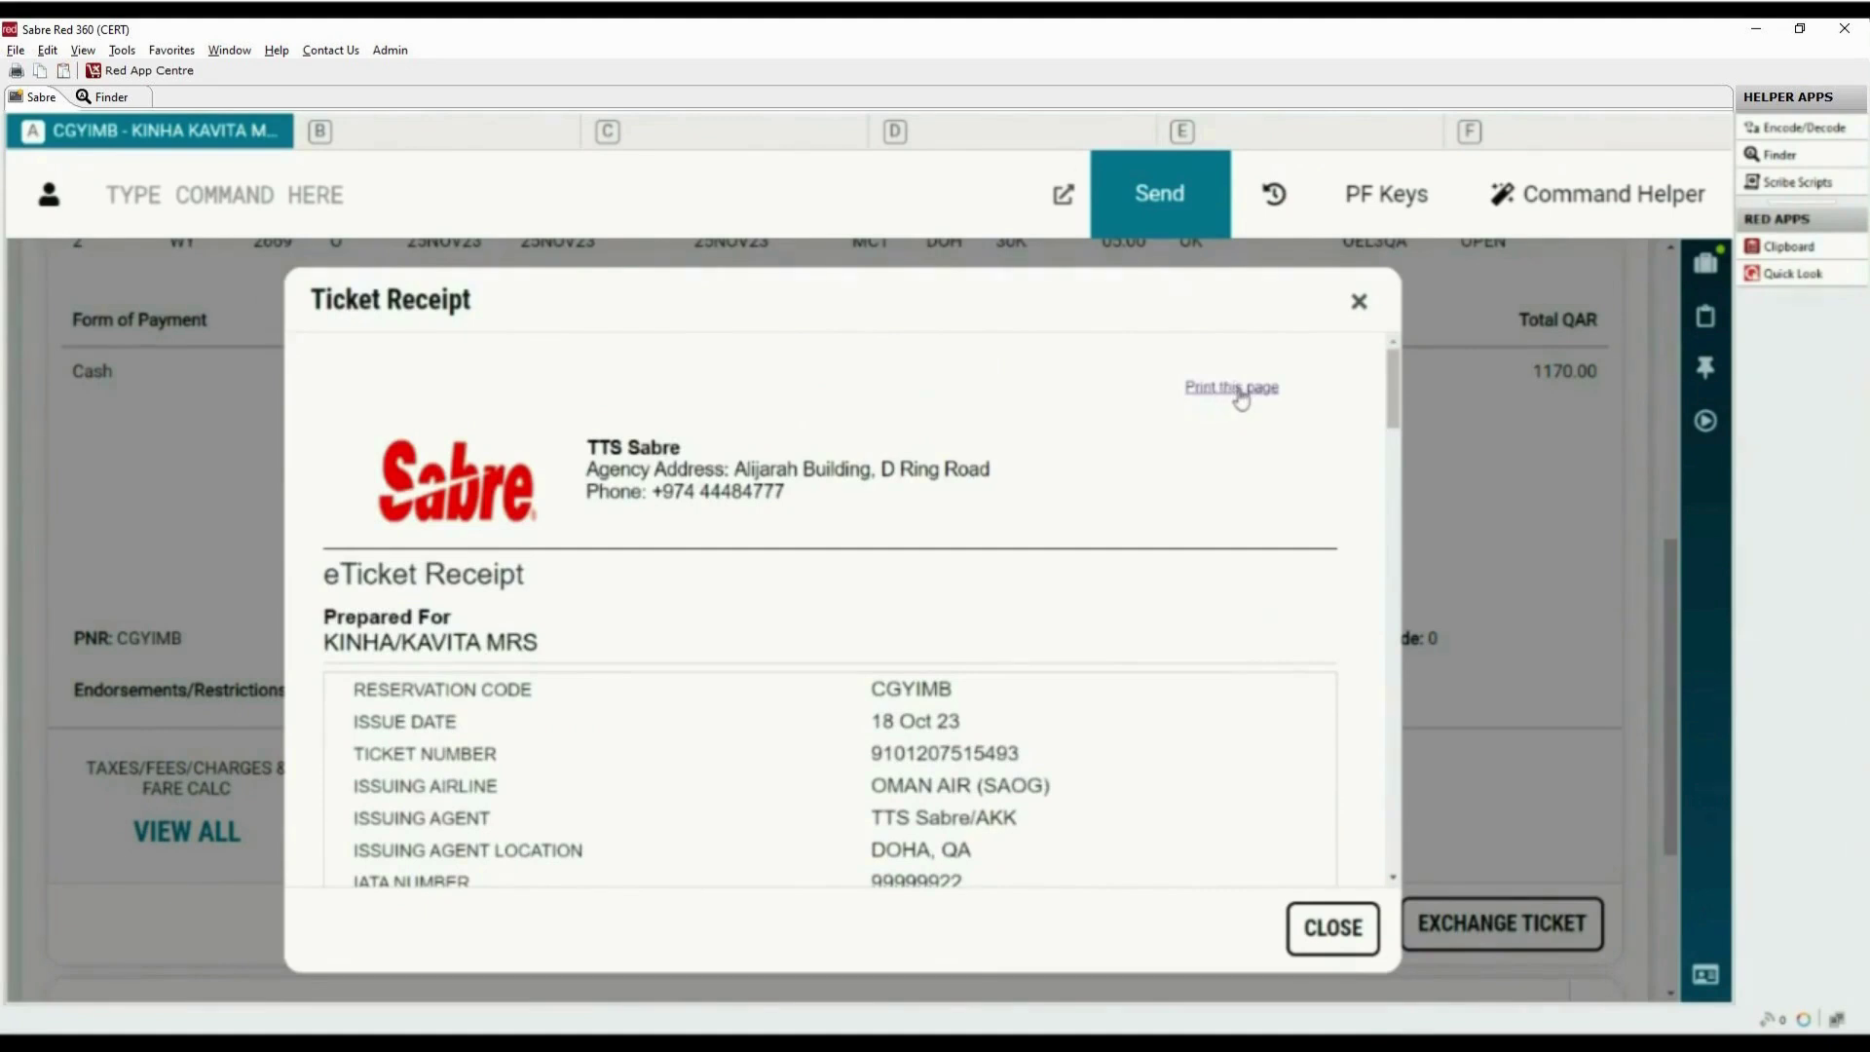
click(1358, 301)
click(1601, 289)
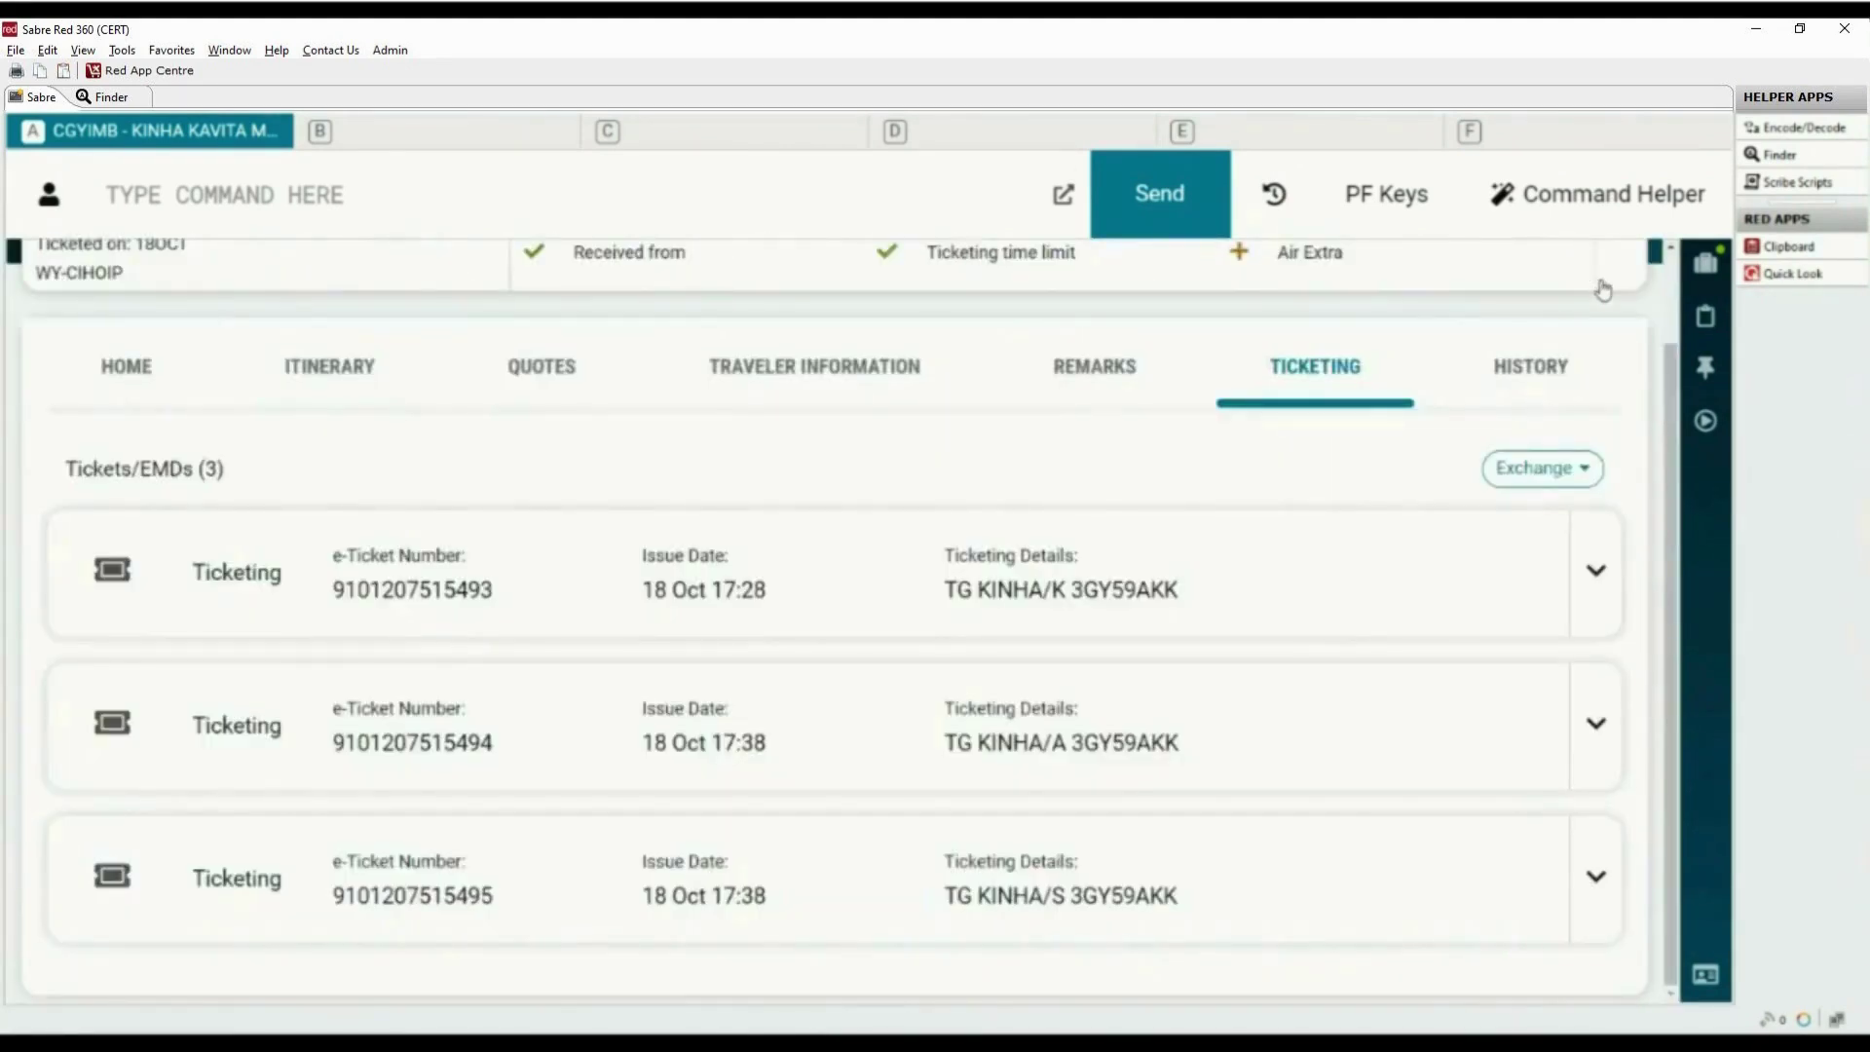
Display the PNR (*A), ticketing field (*T) and DQB* report totalling QAR 2,400.00, then clear the screen
click(816, 209)
text(*A)
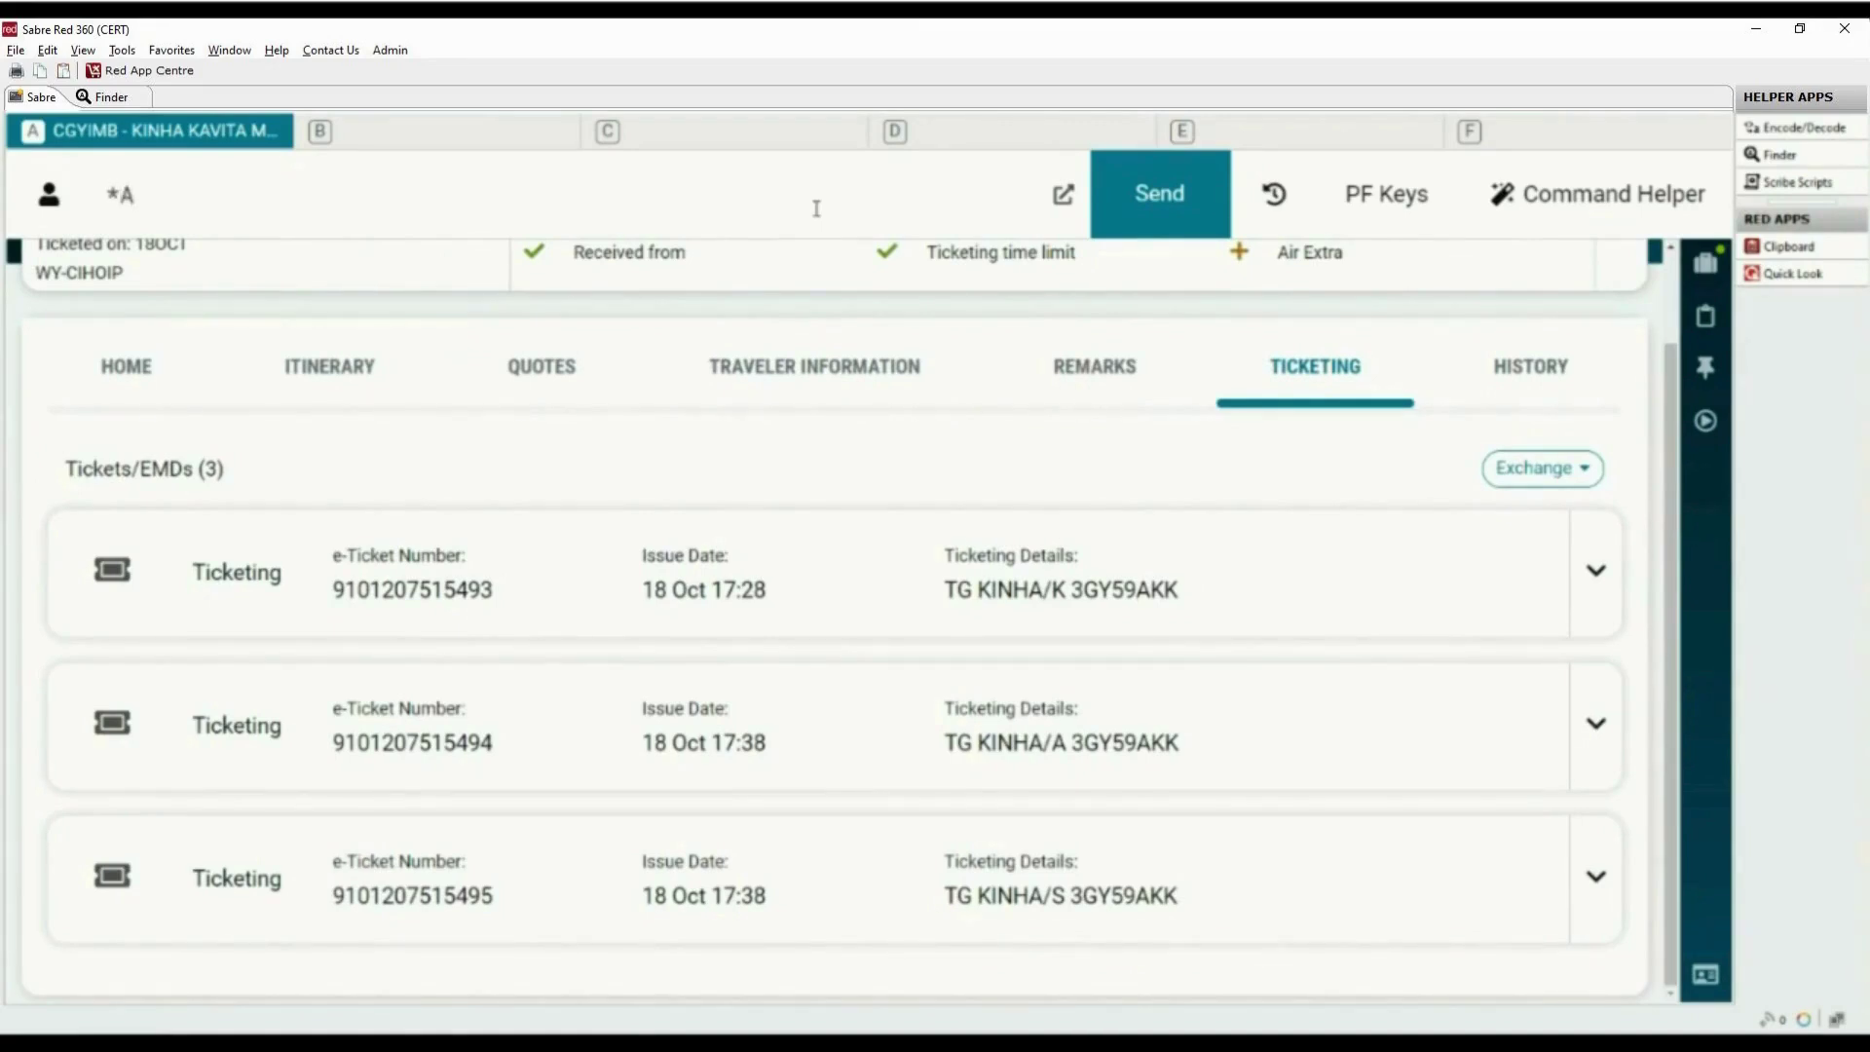
key(Return)
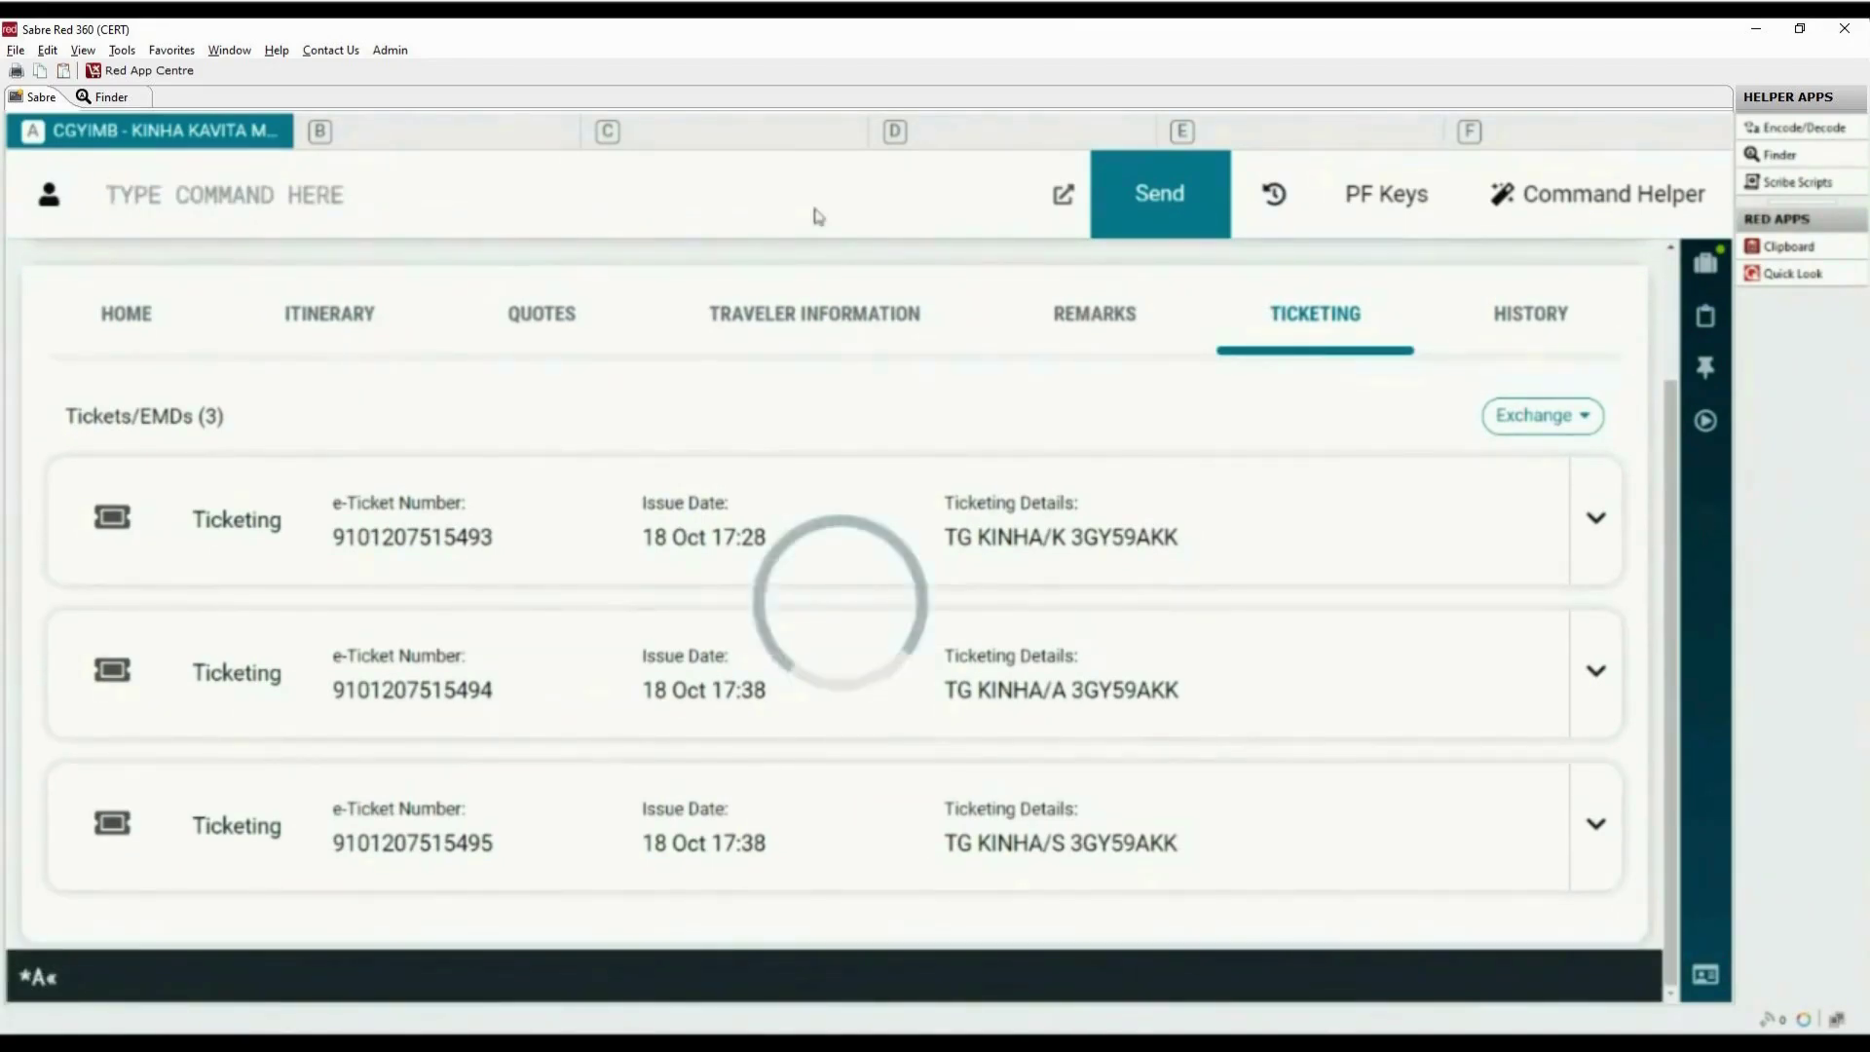
text(*T)
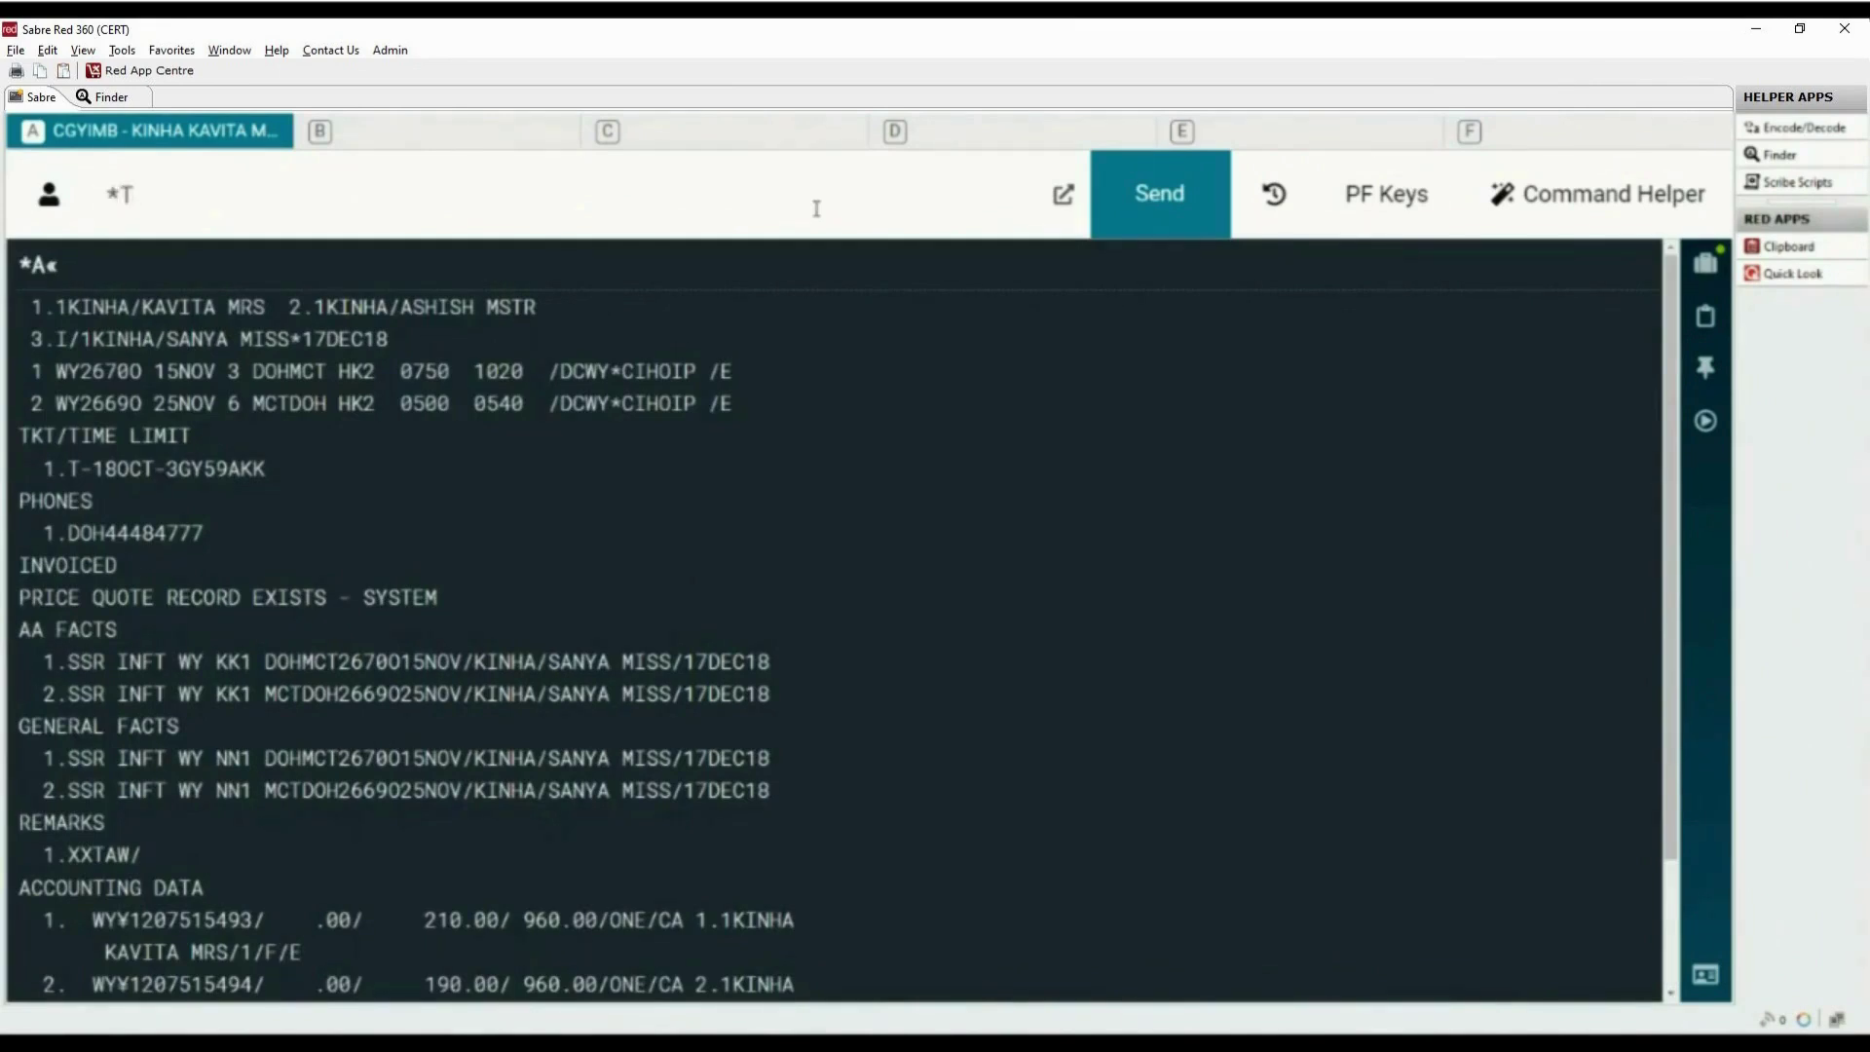
key(Return)
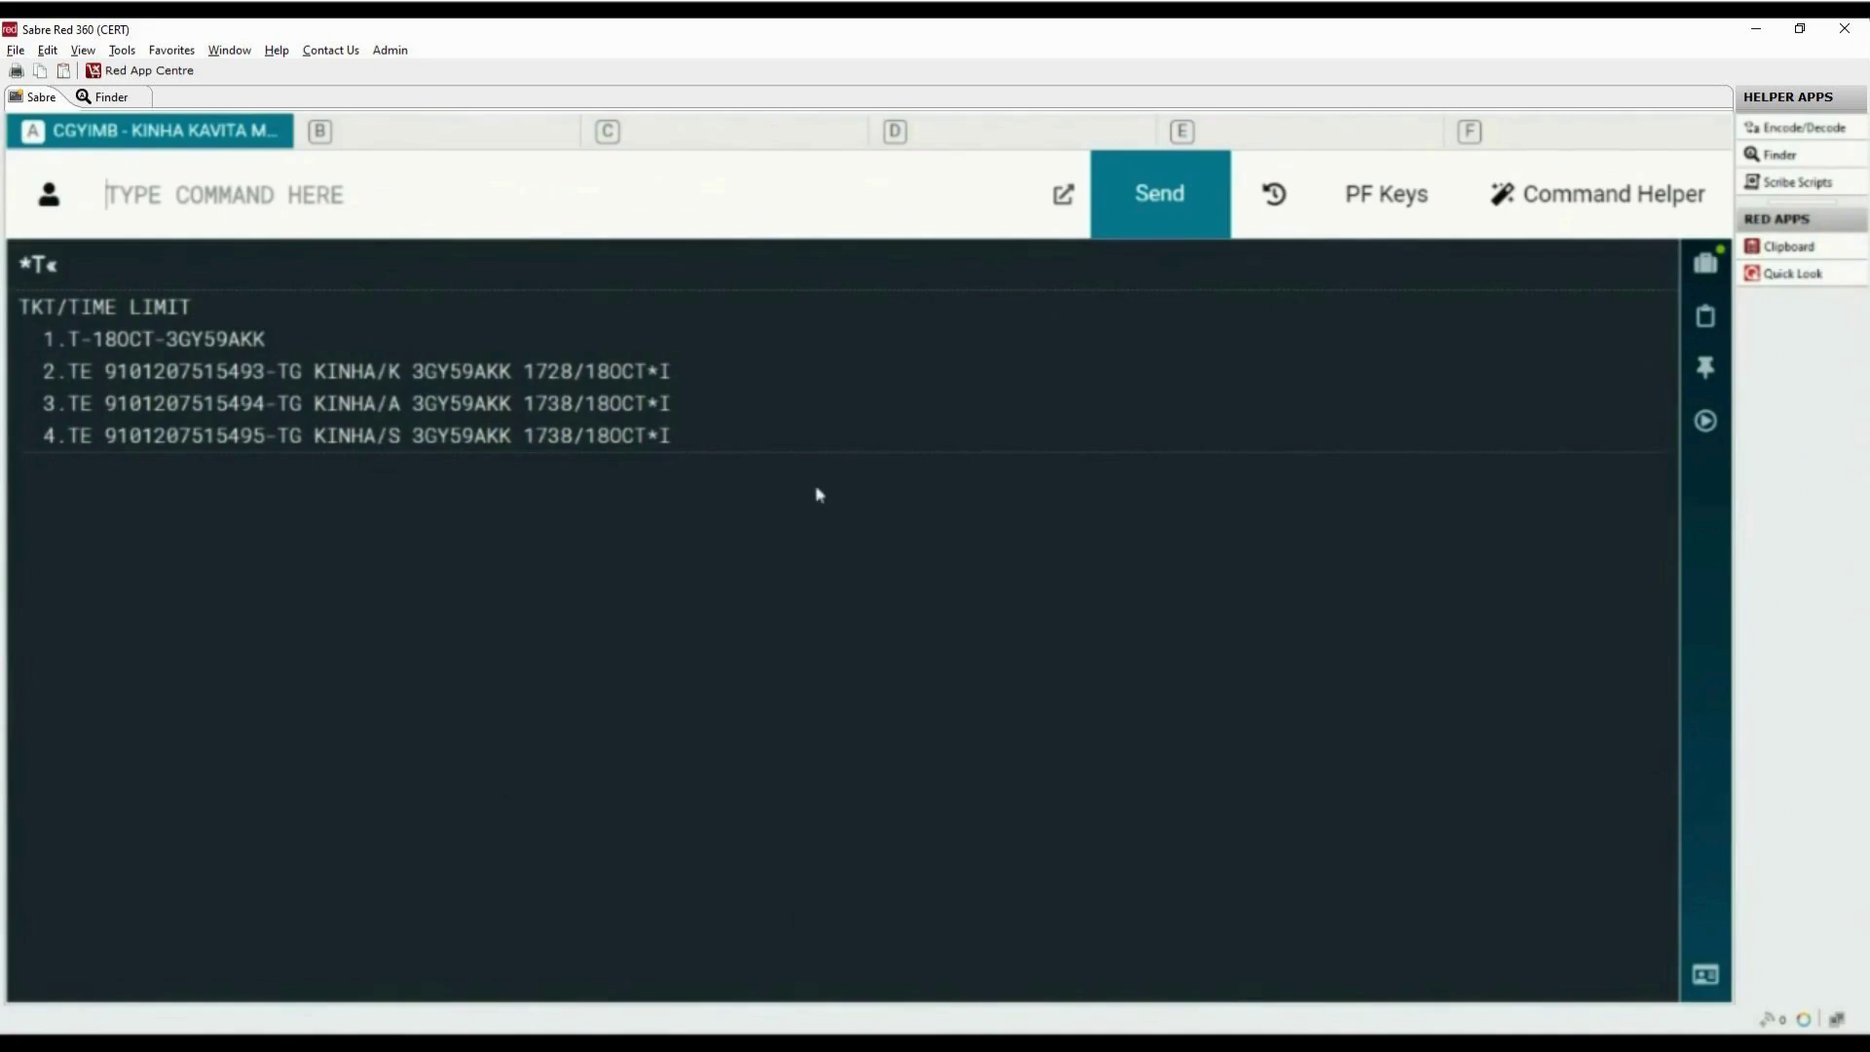
text(D)
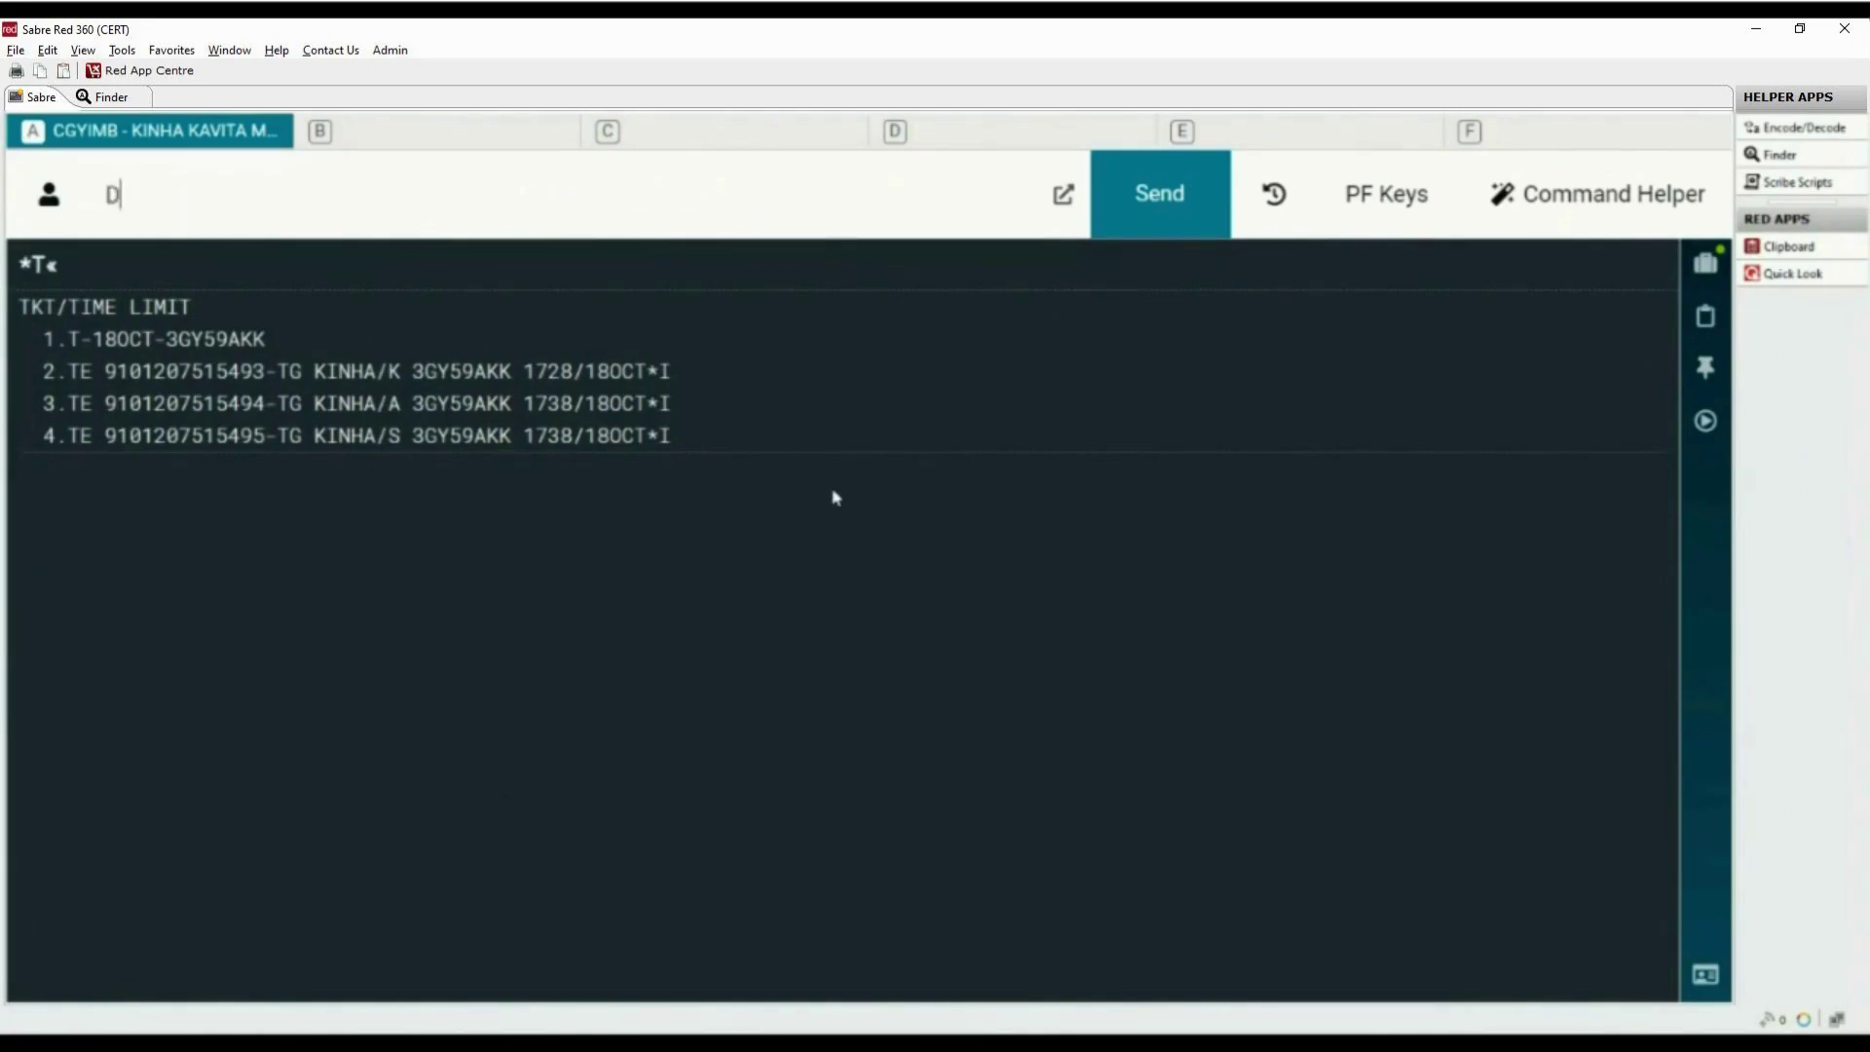
text(QB*)
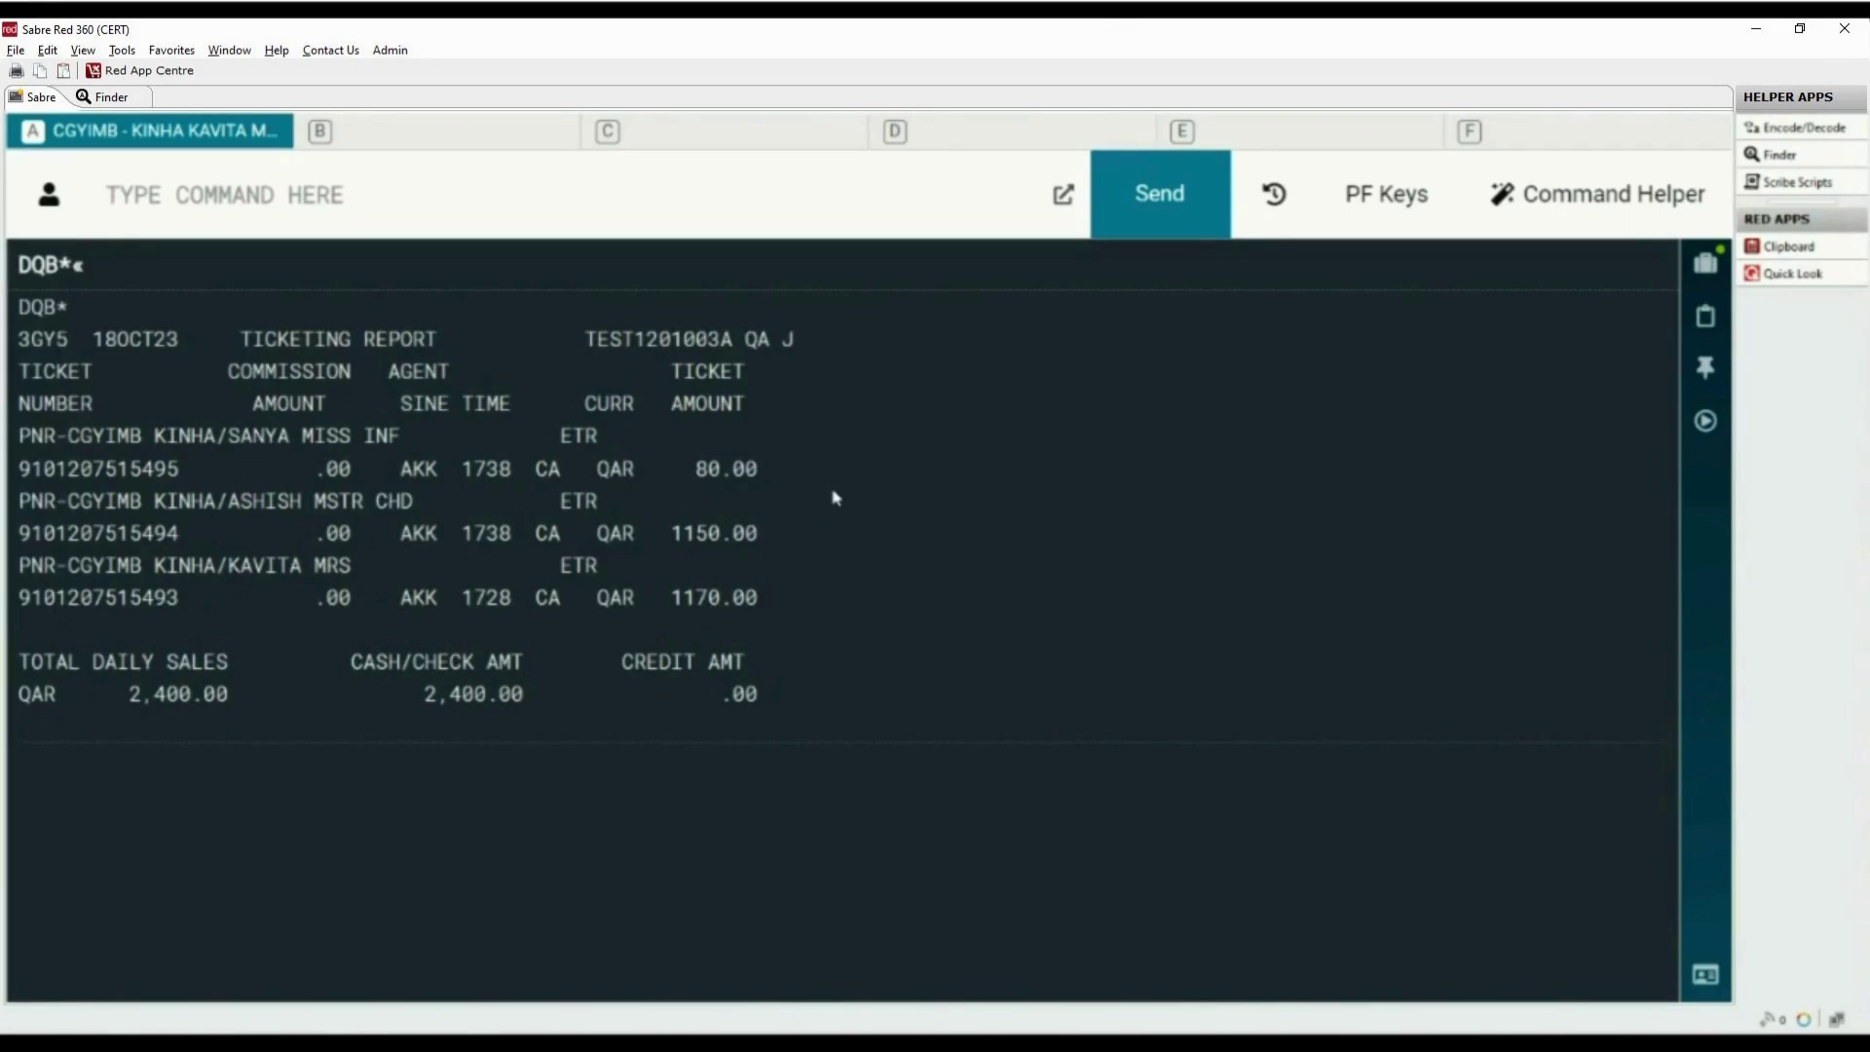
key(Pause)
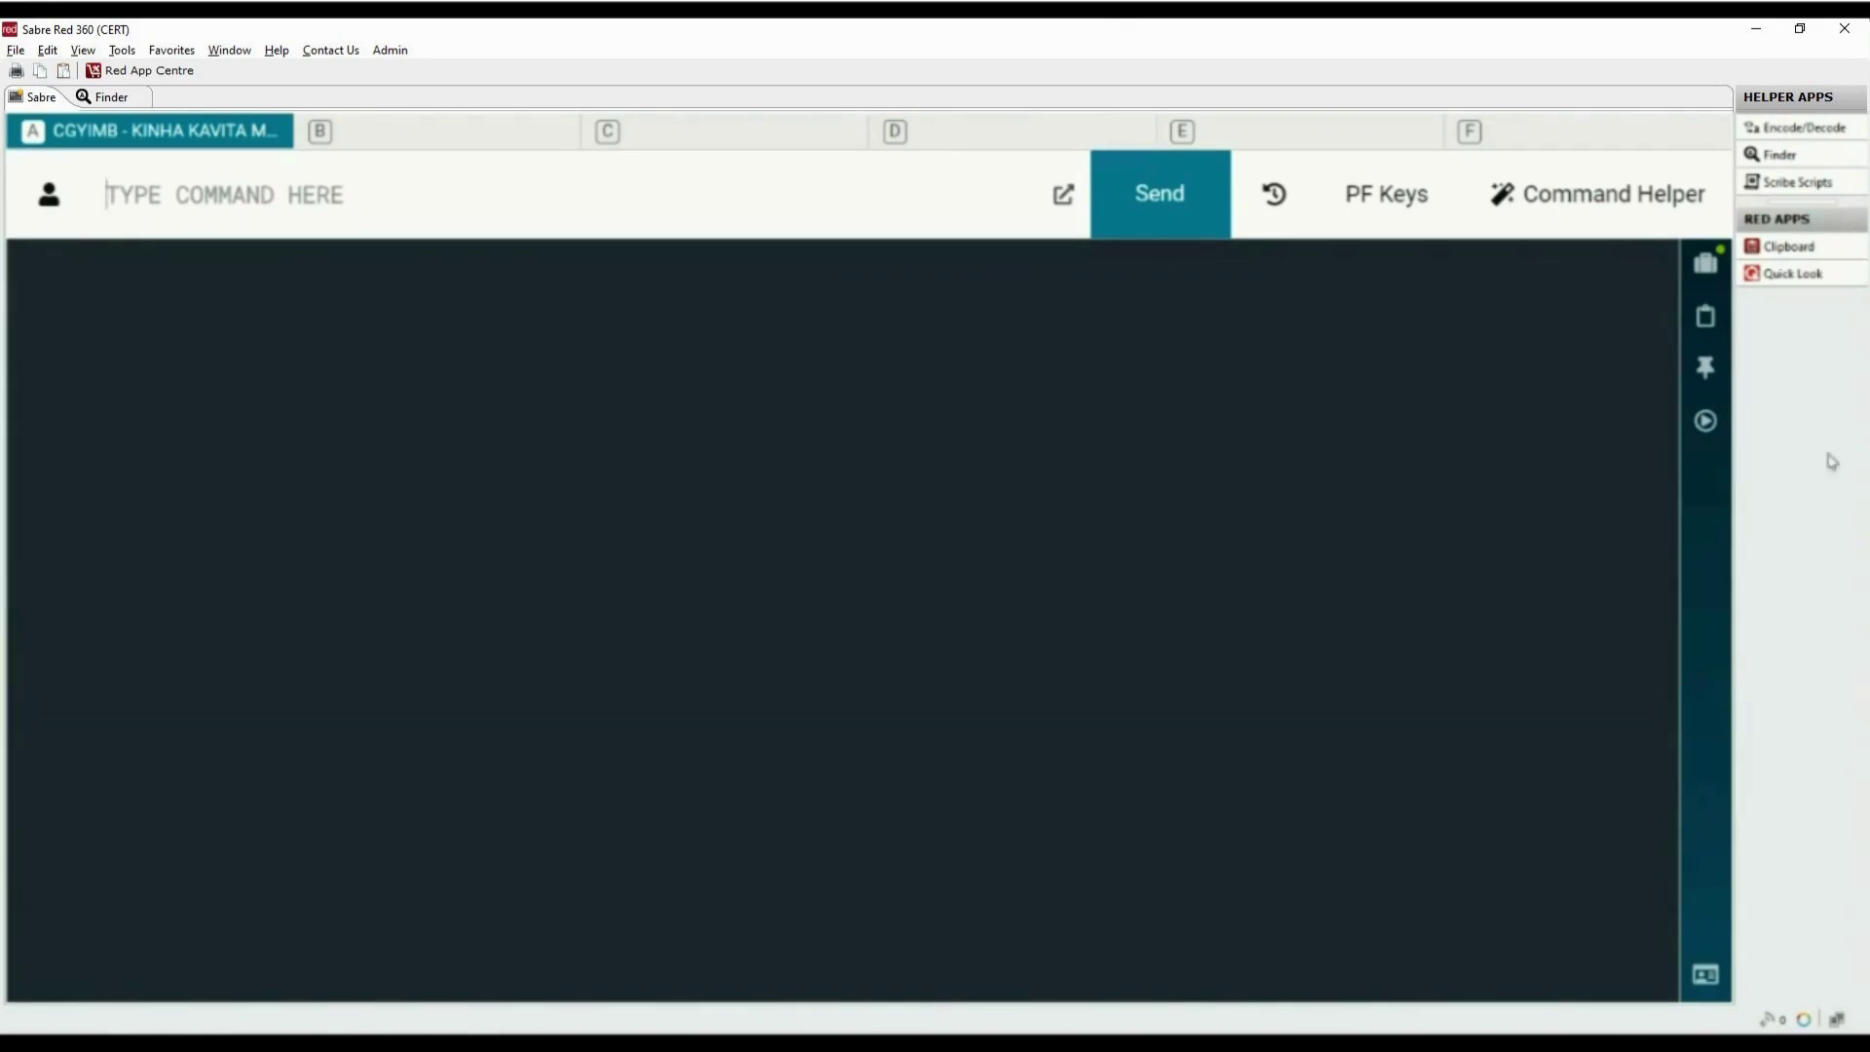
Run the Extended Sales Report for 18OCT2023, showing three WY cash tickets totalling QAR 2400.00
click(1706, 424)
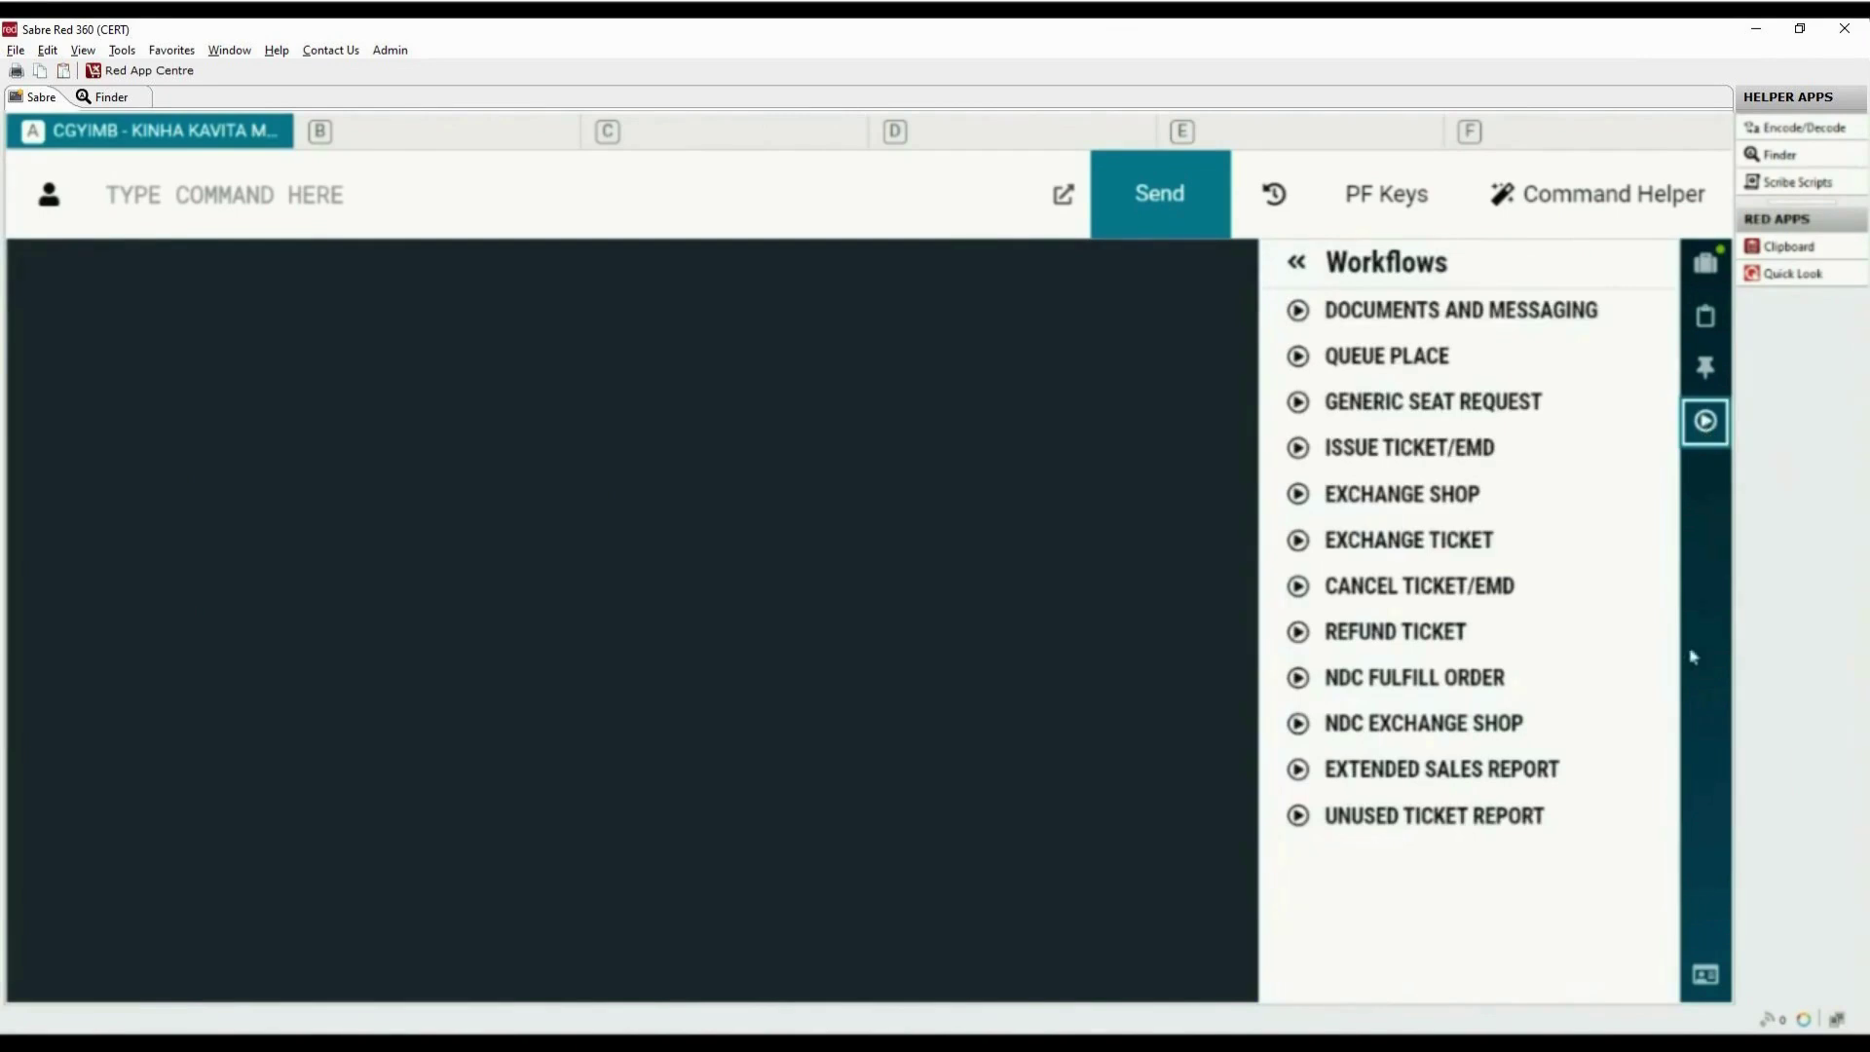
click(1538, 776)
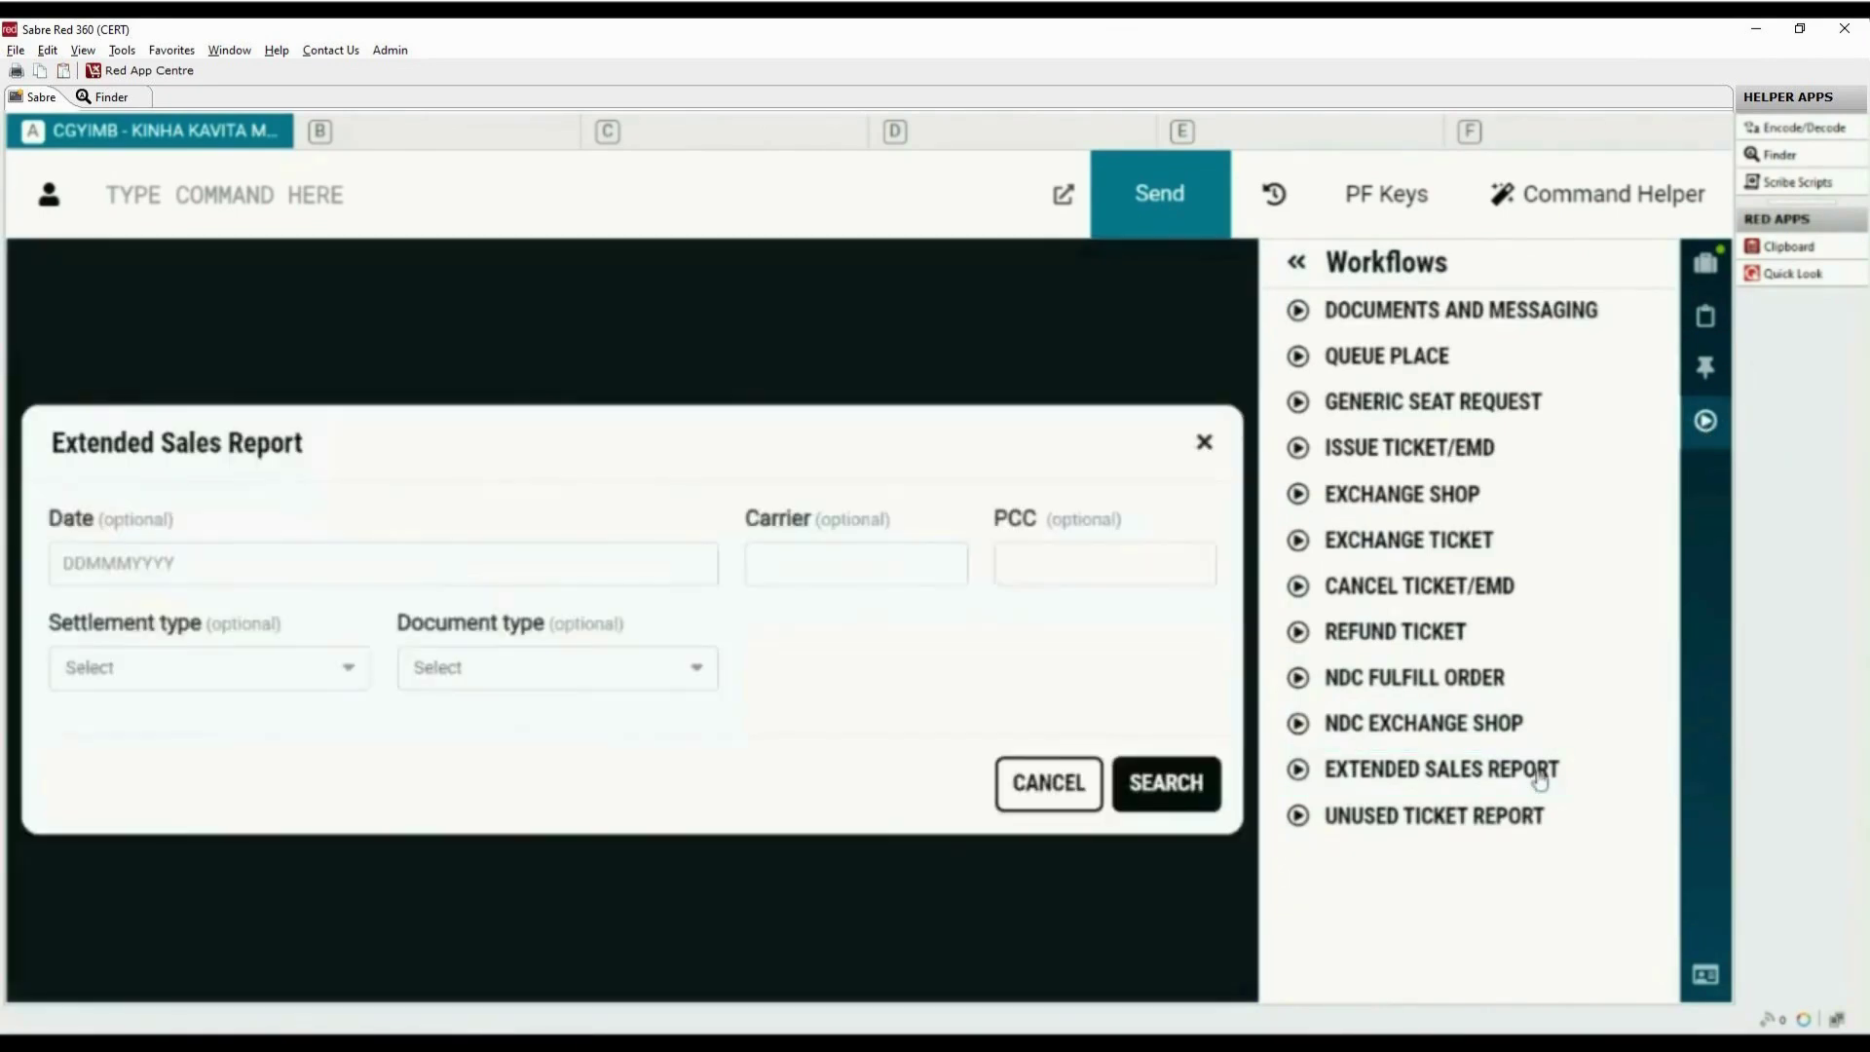
click(188, 565)
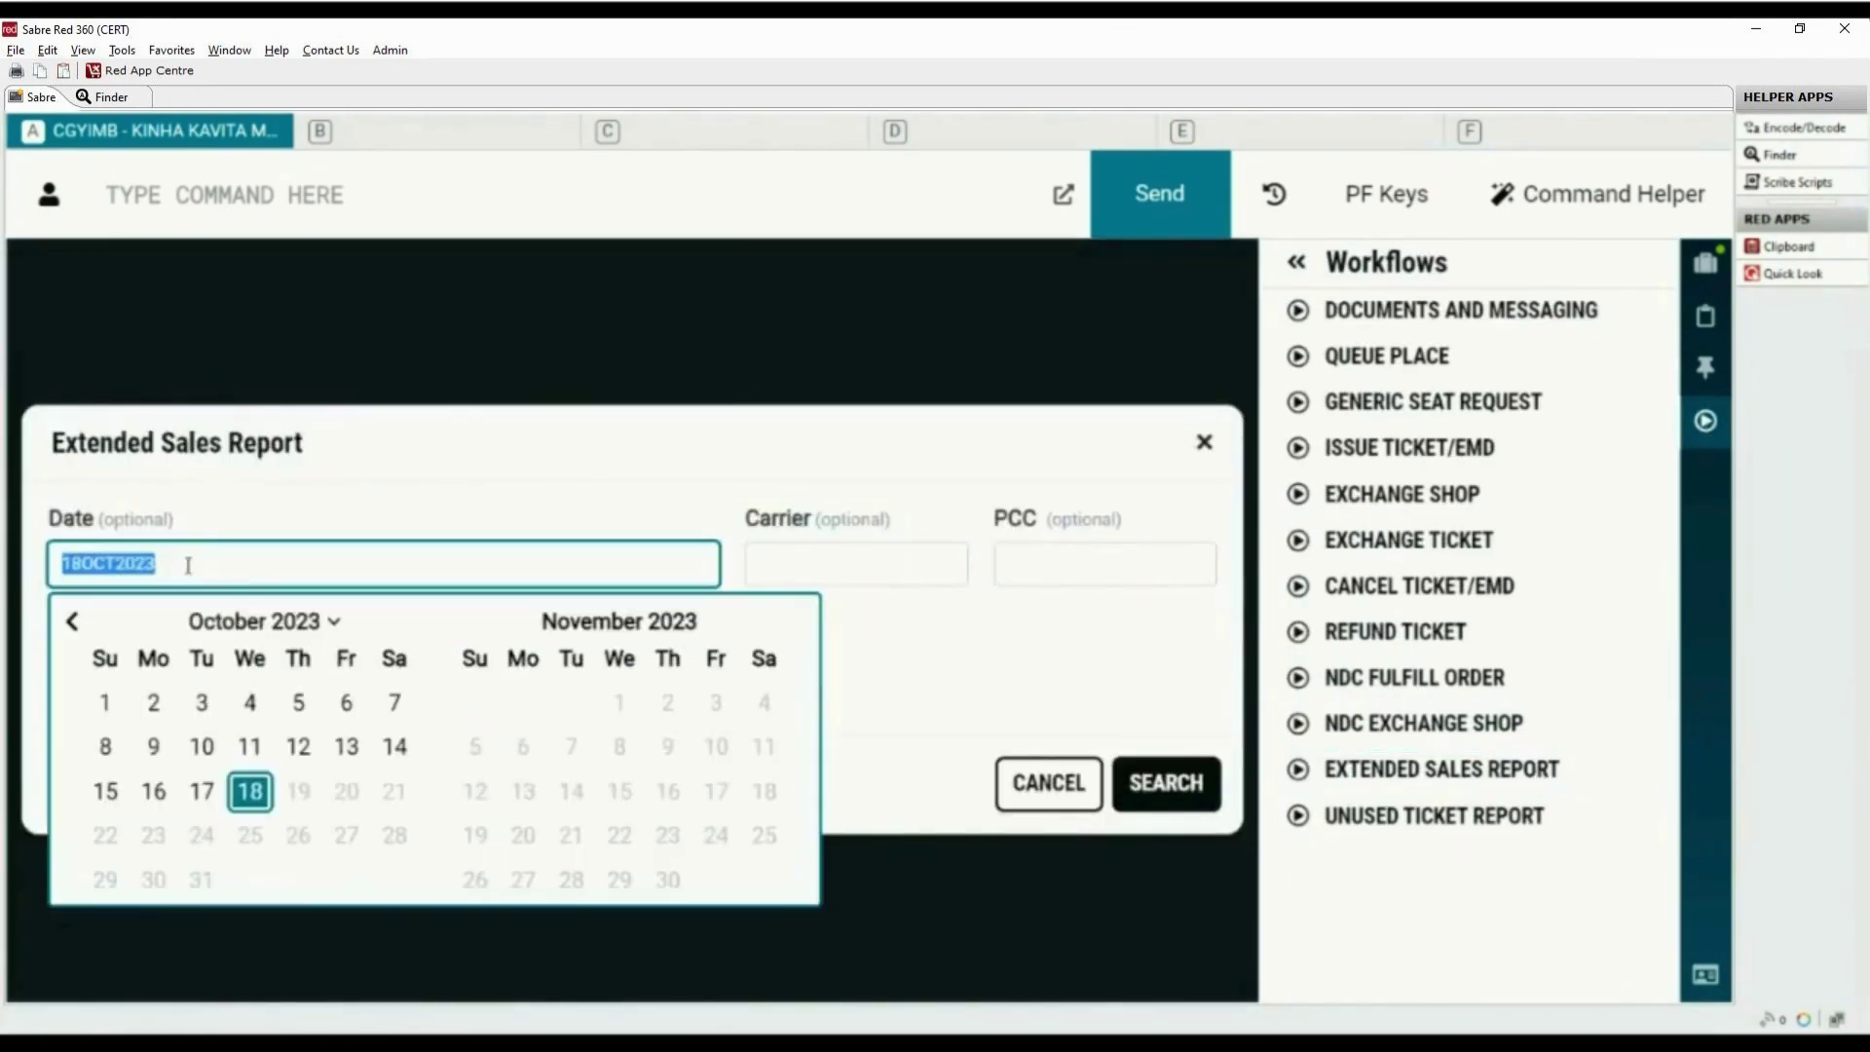
click(250, 792)
click(1166, 784)
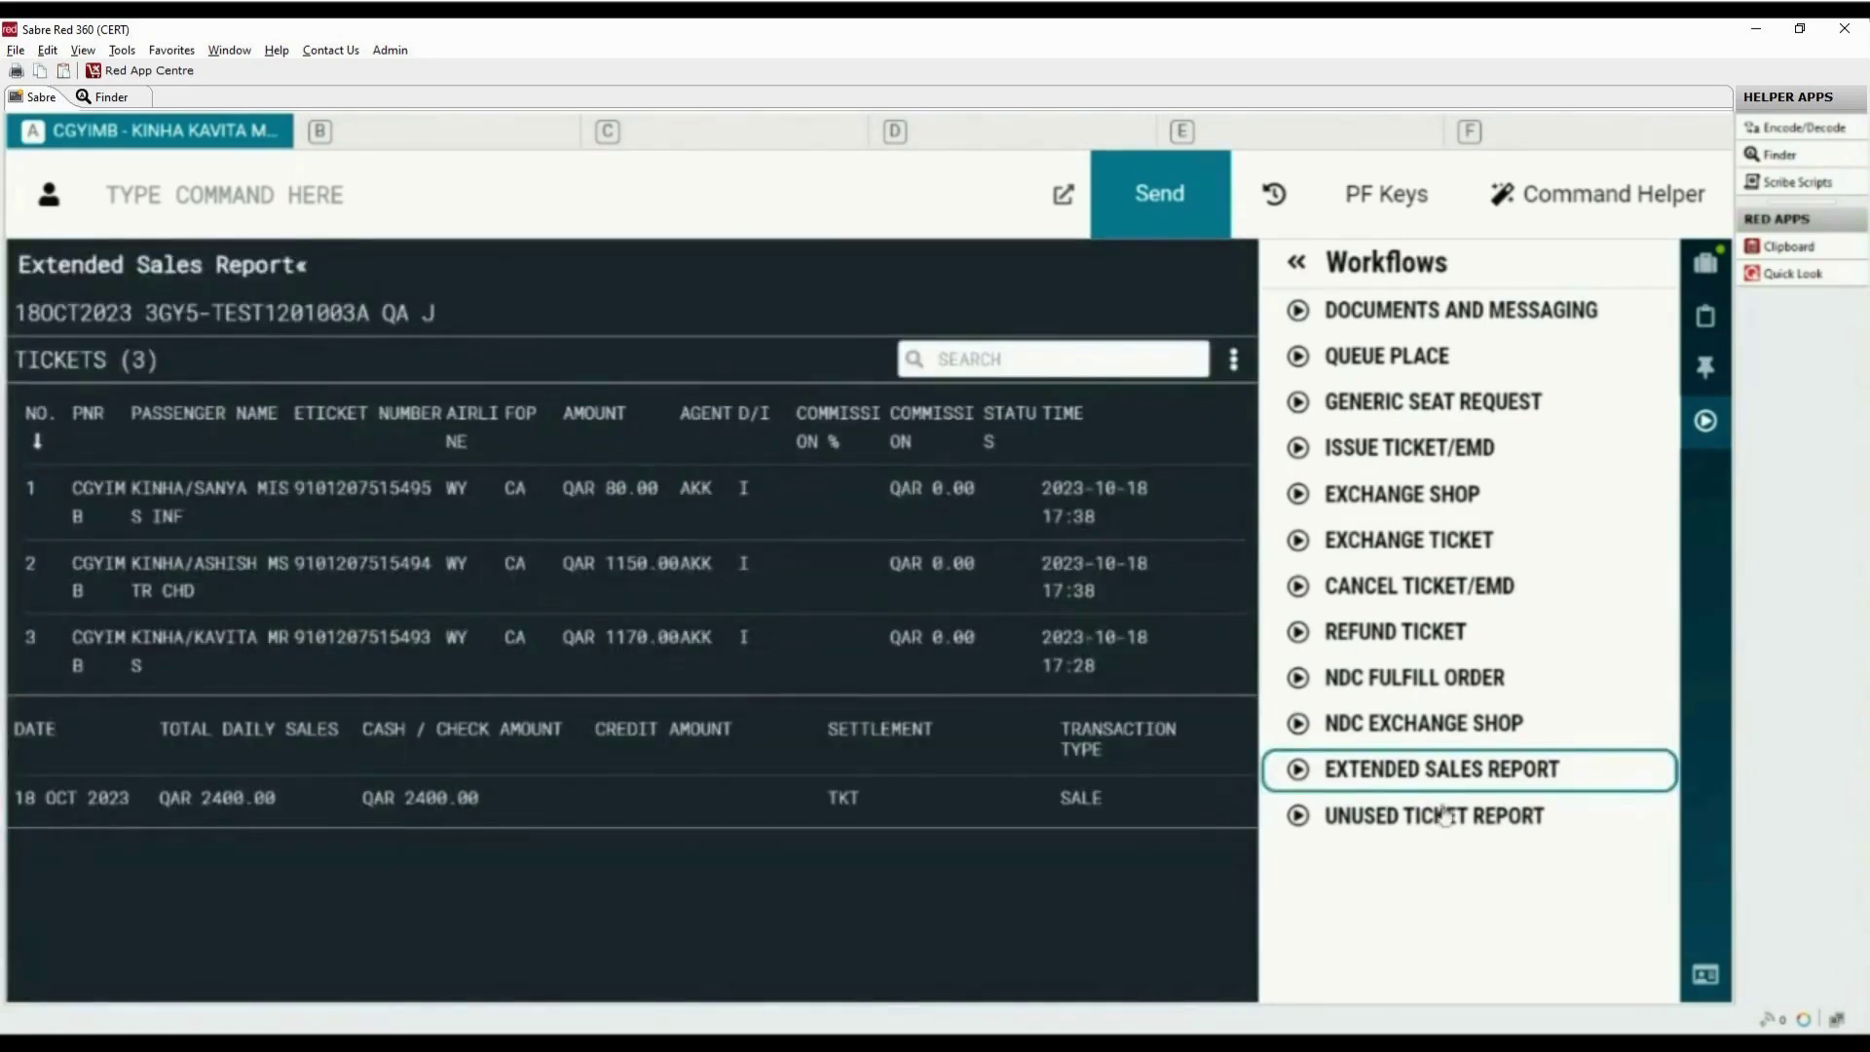
click(1714, 430)
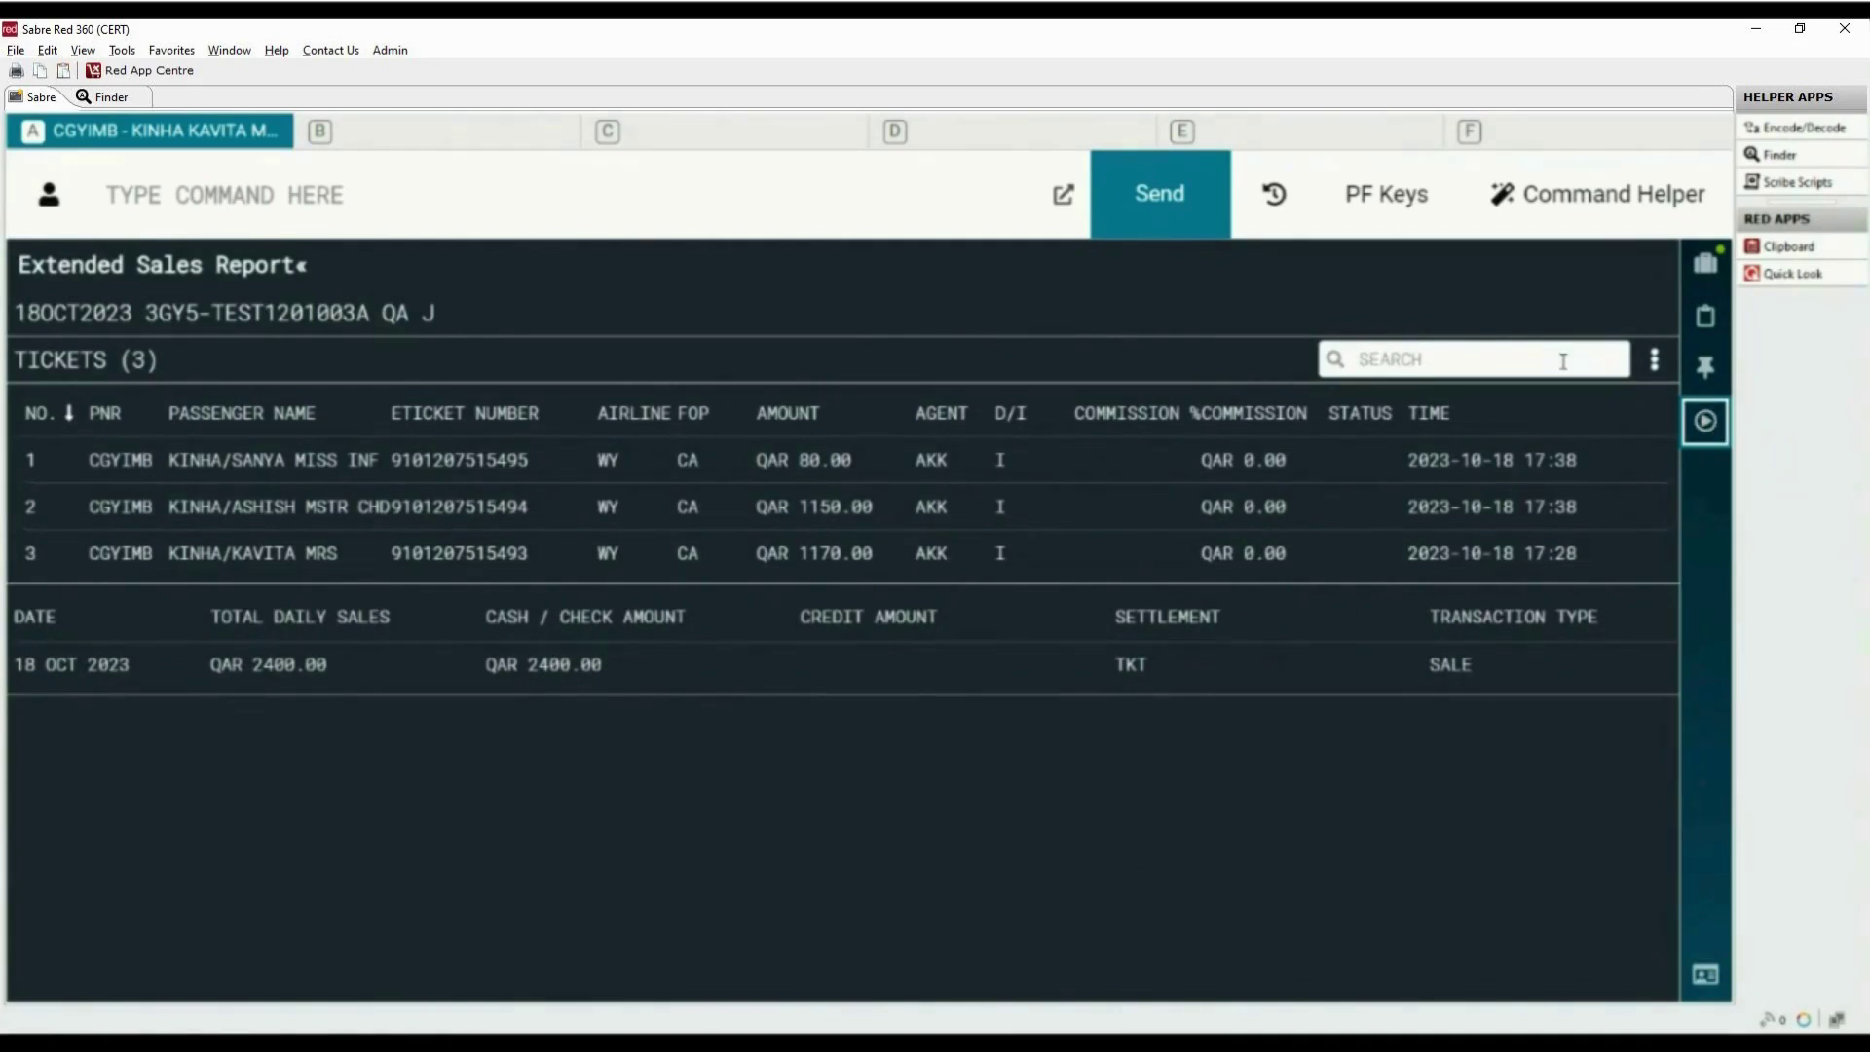
click(1656, 372)
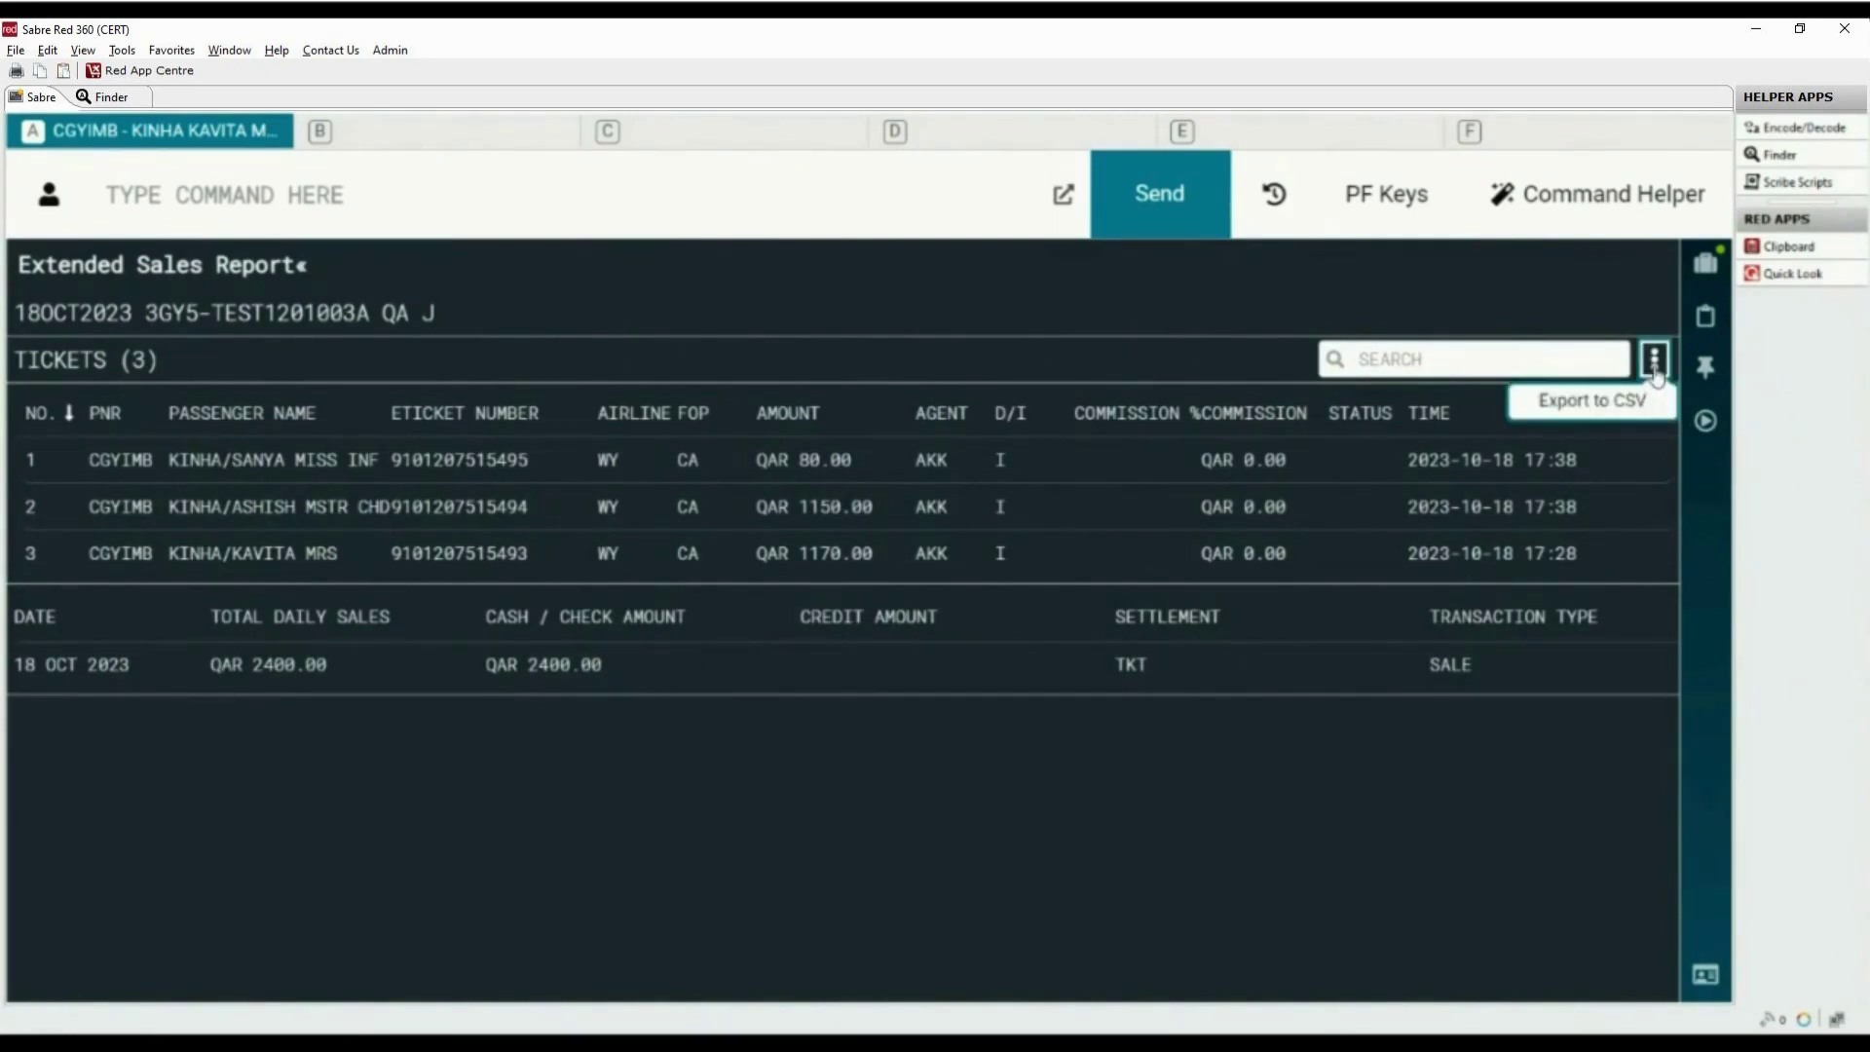
click(1656, 372)
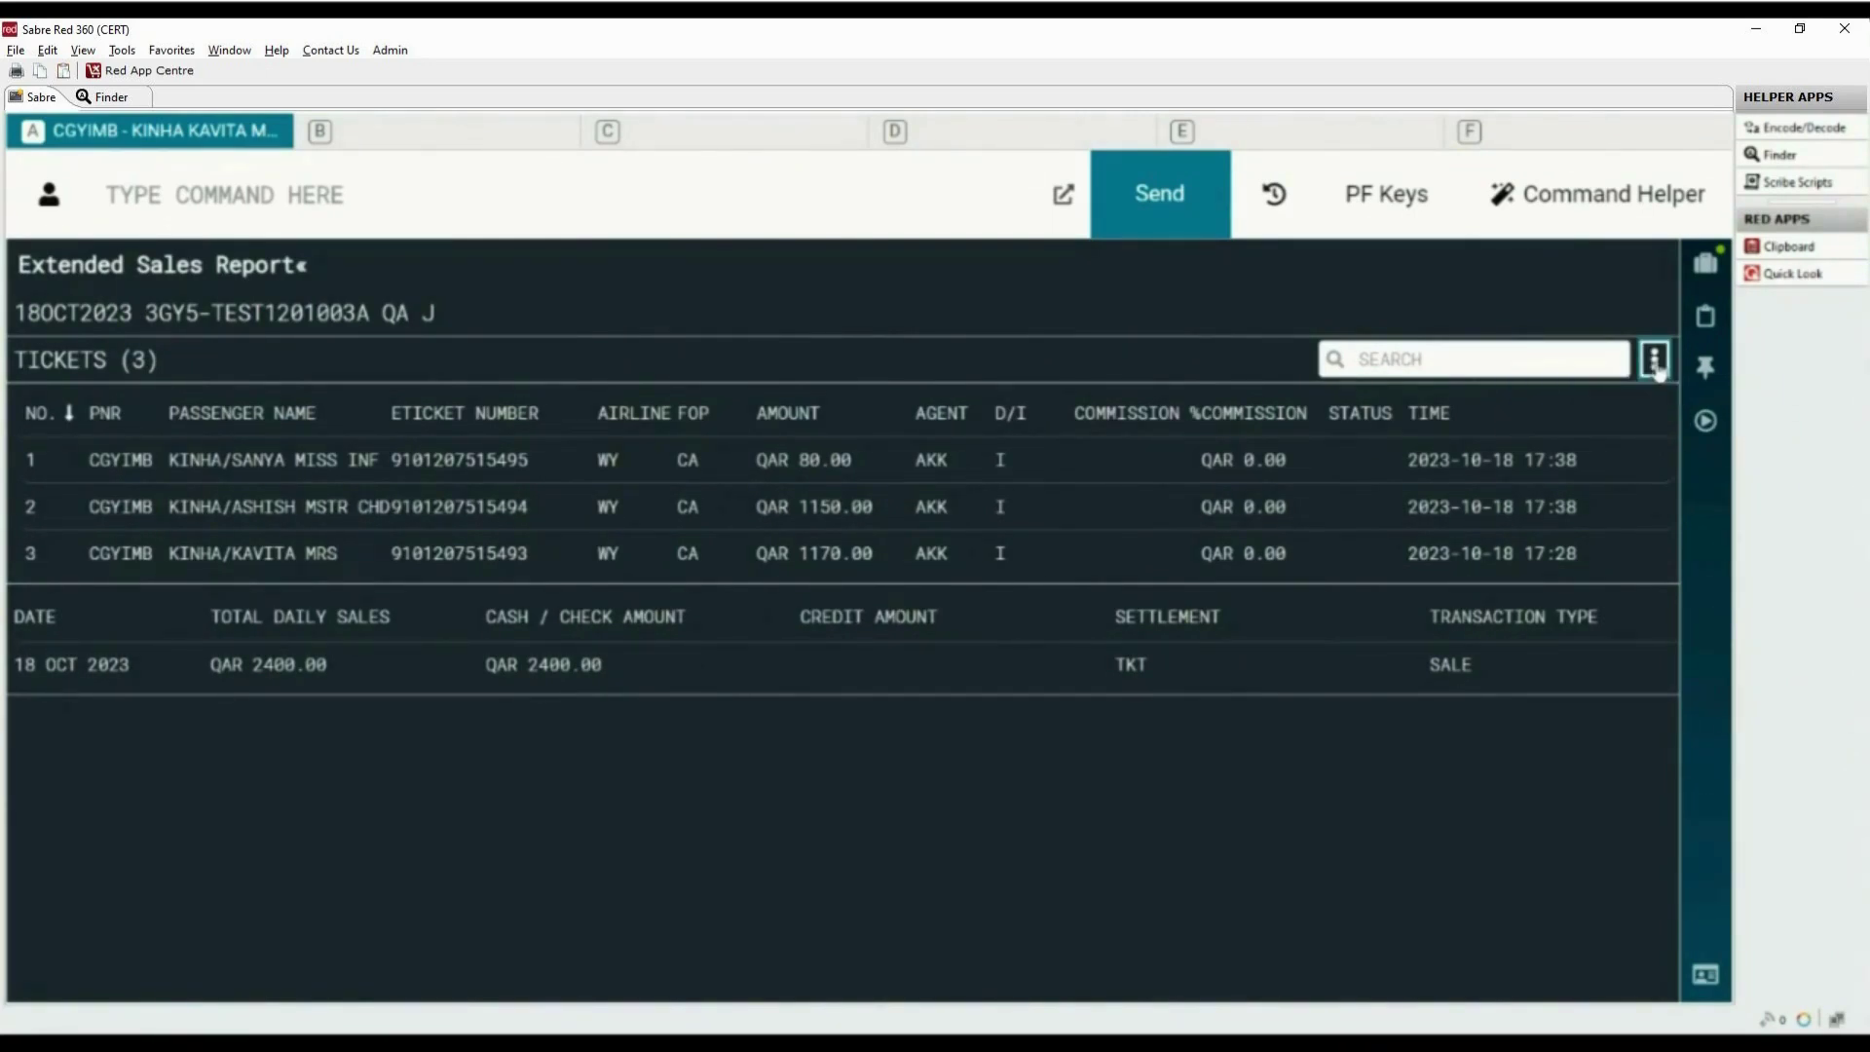
Display the *T ticketing field listing the three e-tickets and begin a WV entry for line 2
text(*T)
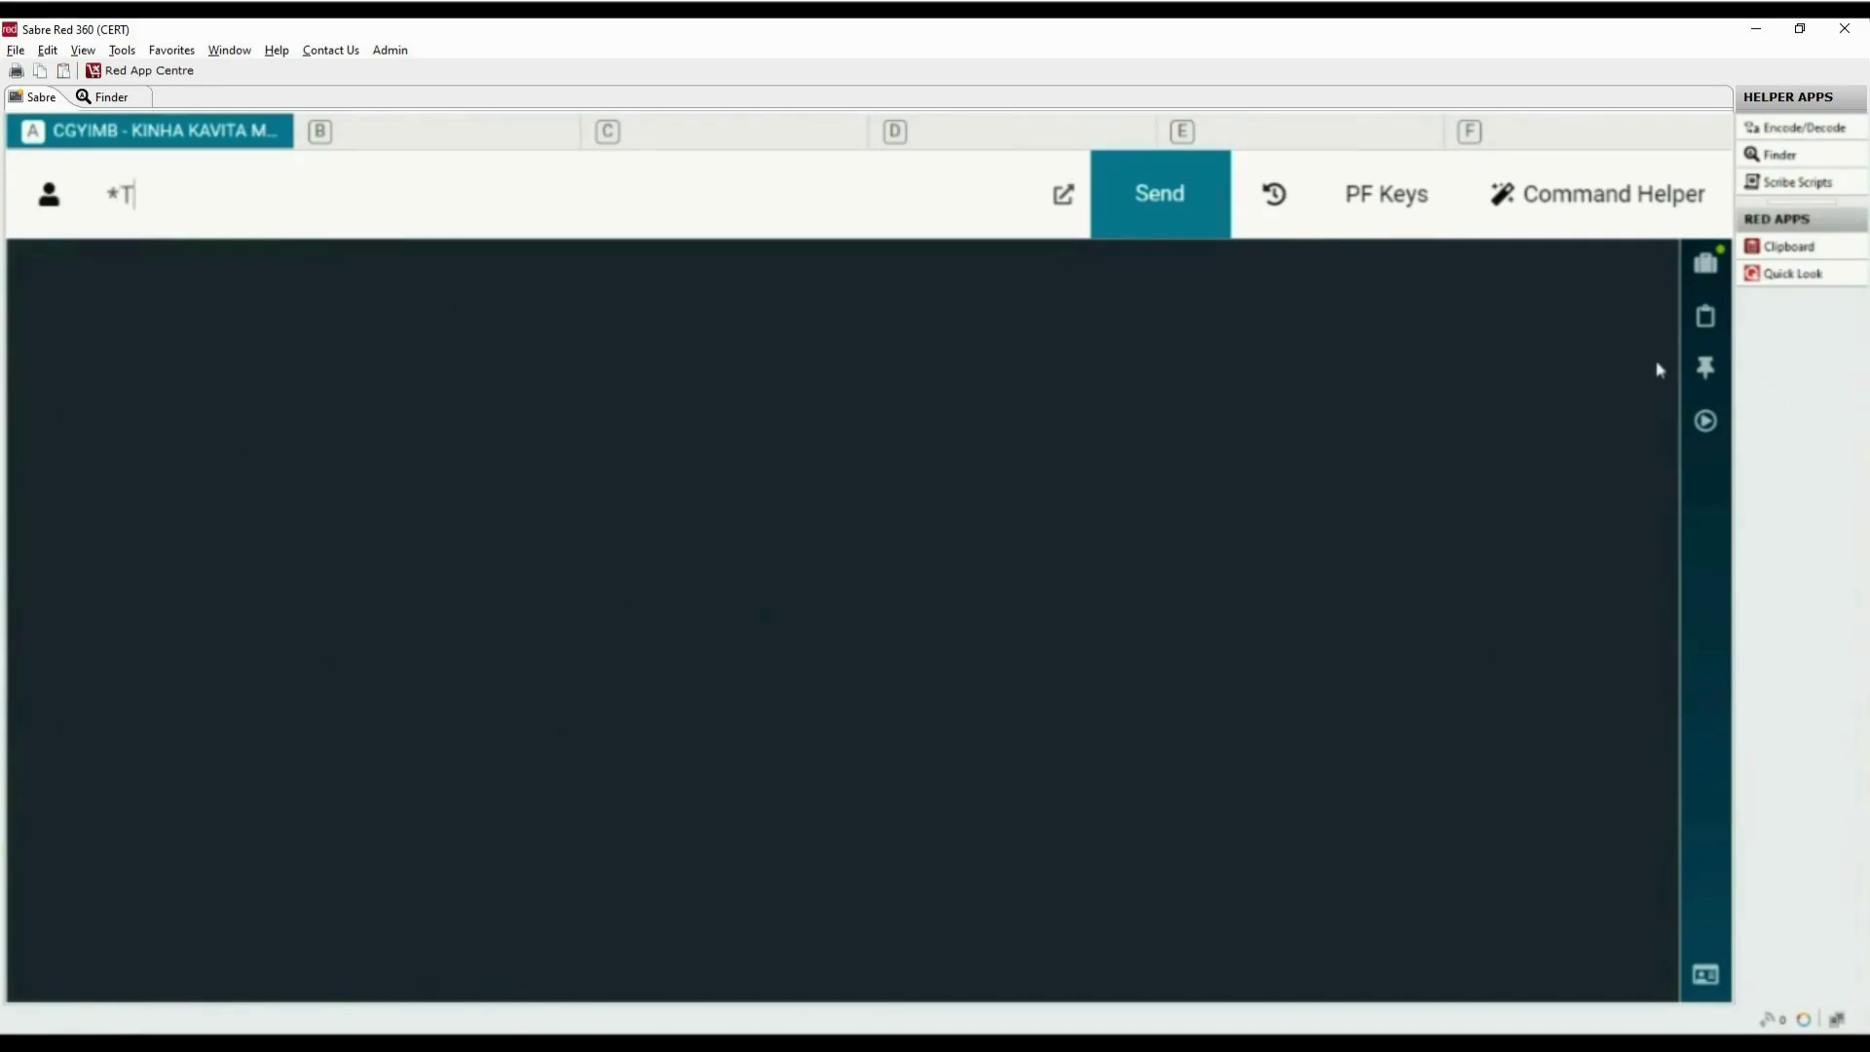
key(Return)
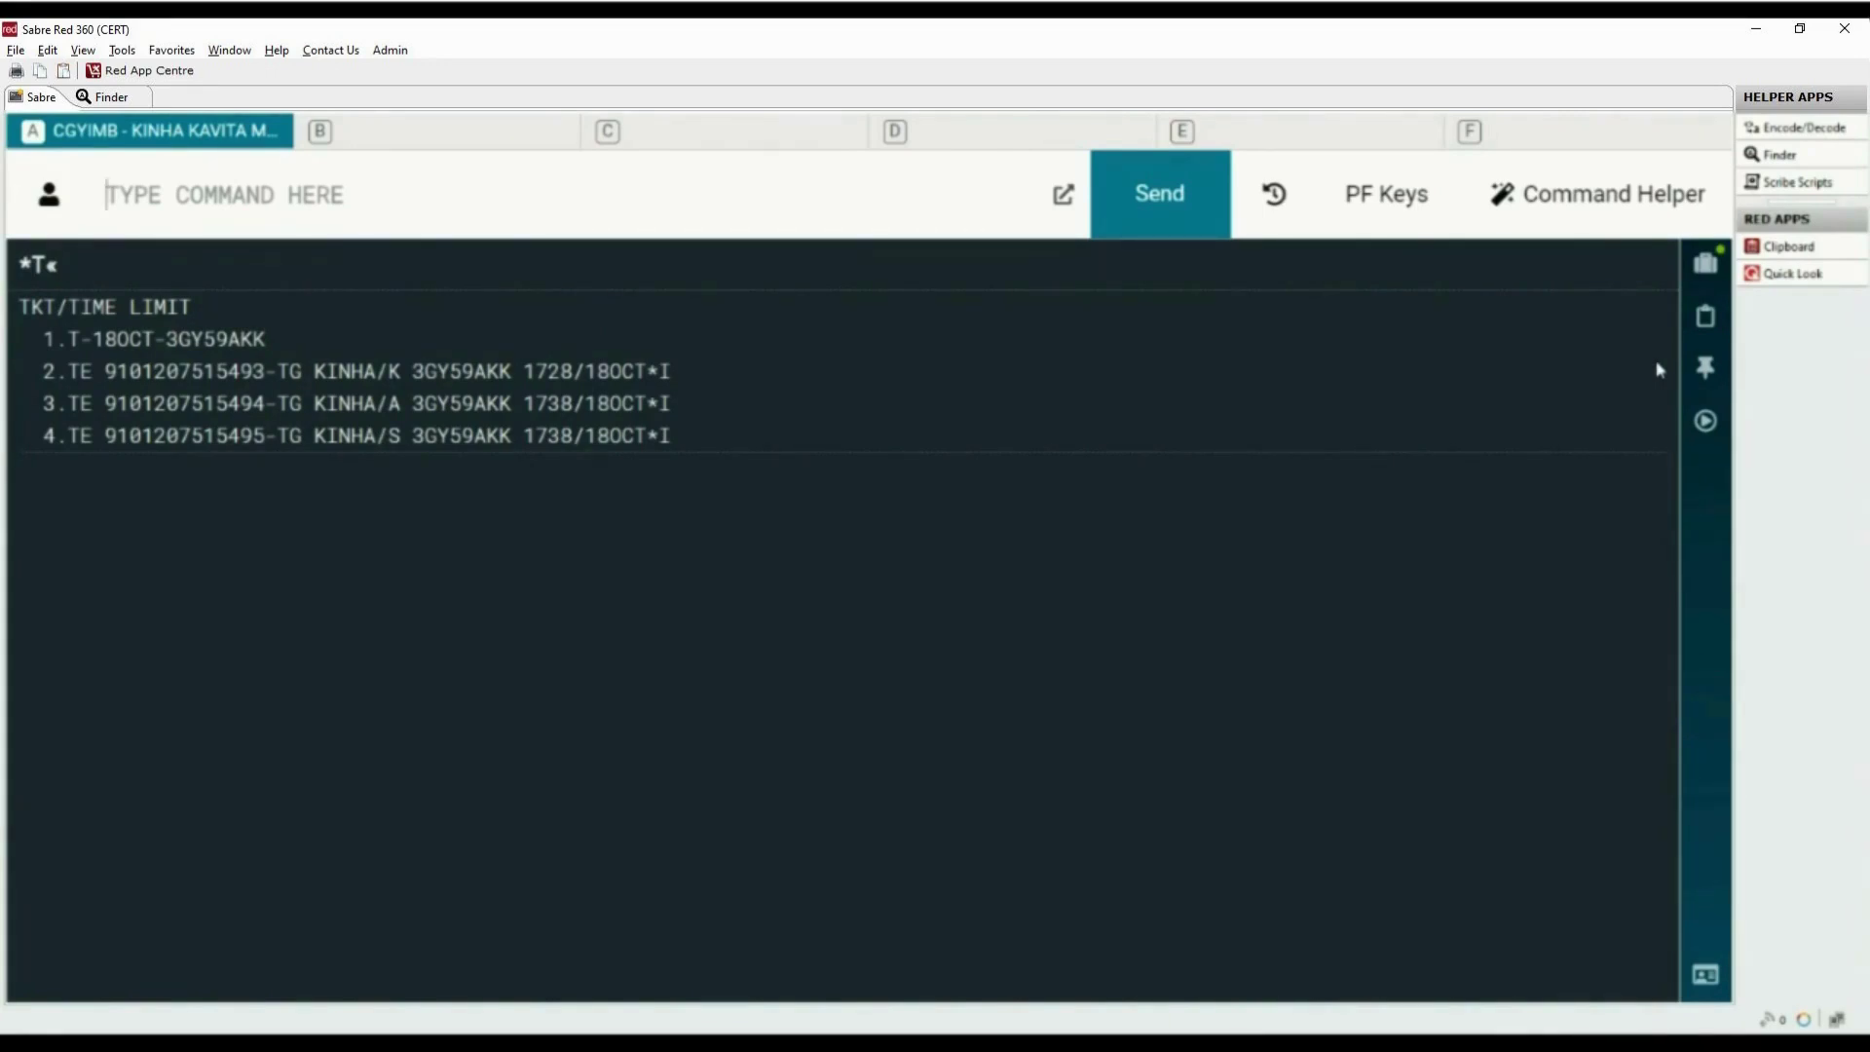
text(WV)
drag(43, 371, 269, 371)
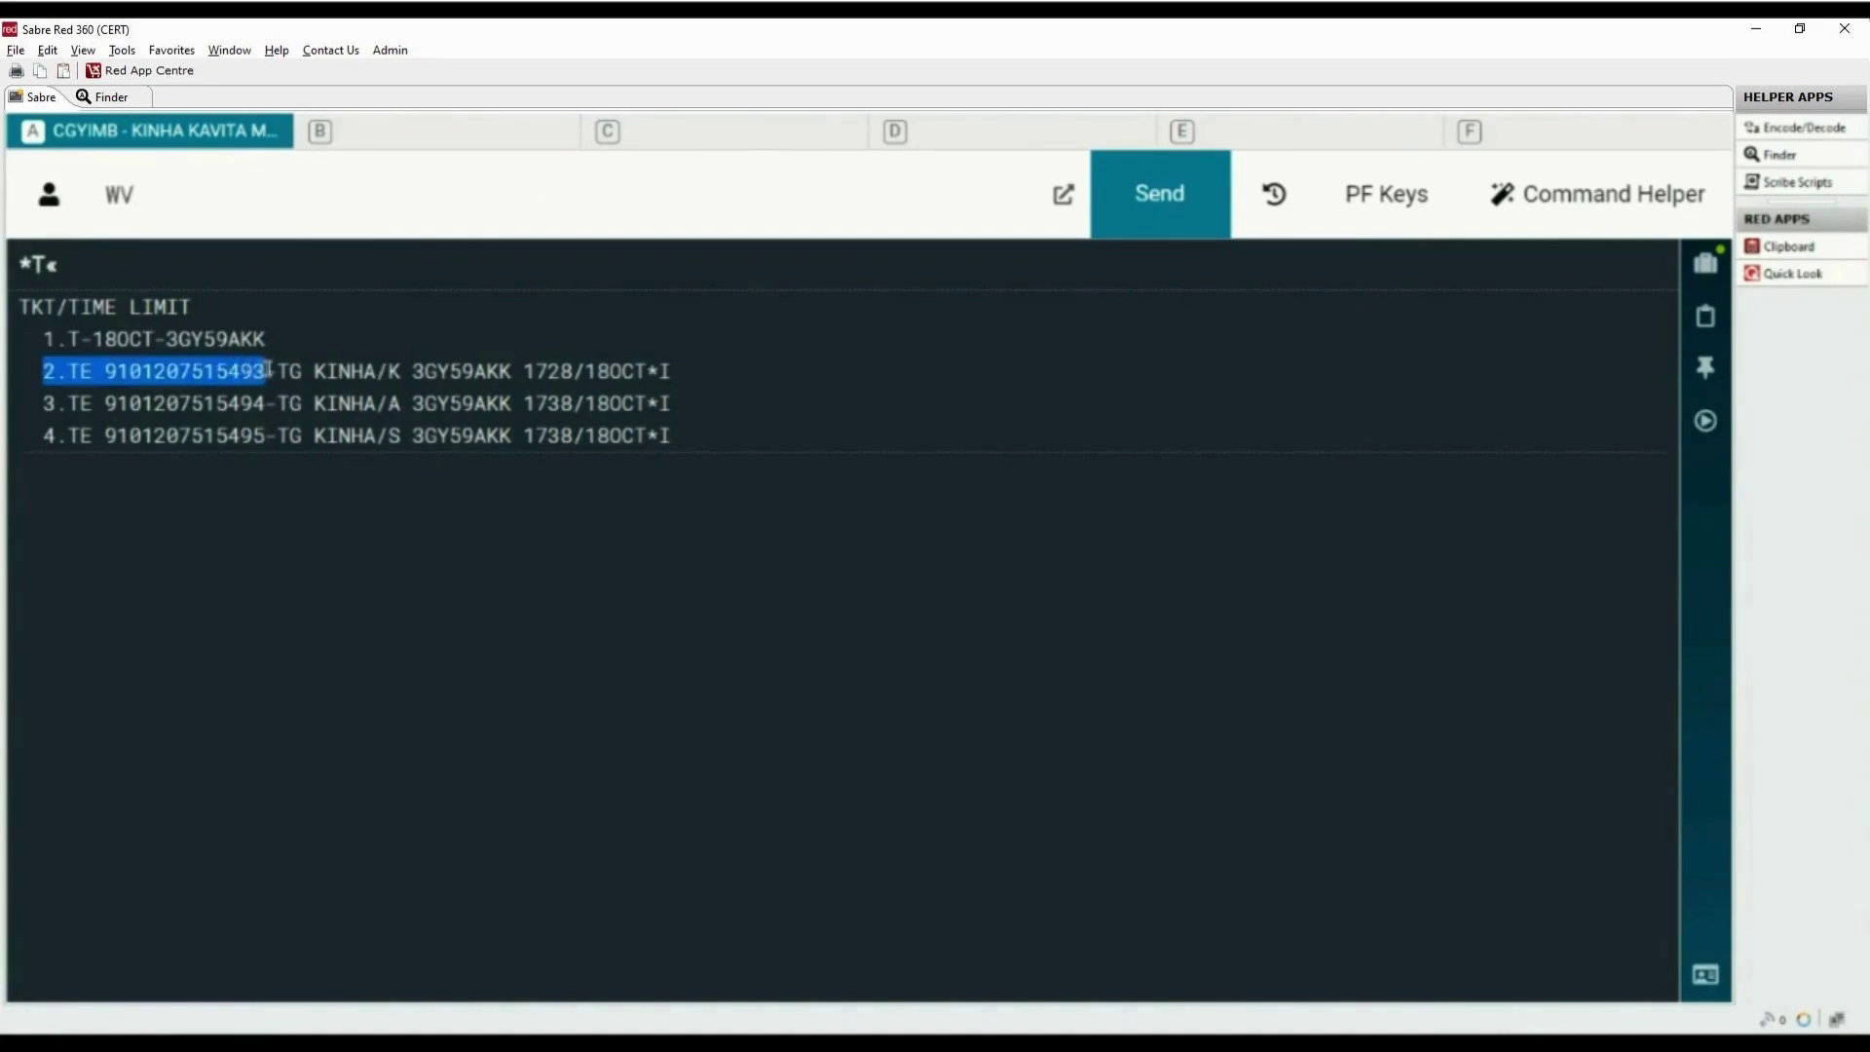
Void ticket line 2 with WV2, re-entering WV2 to confirm, then redisplay *T to check it
text(2)
key(Return)
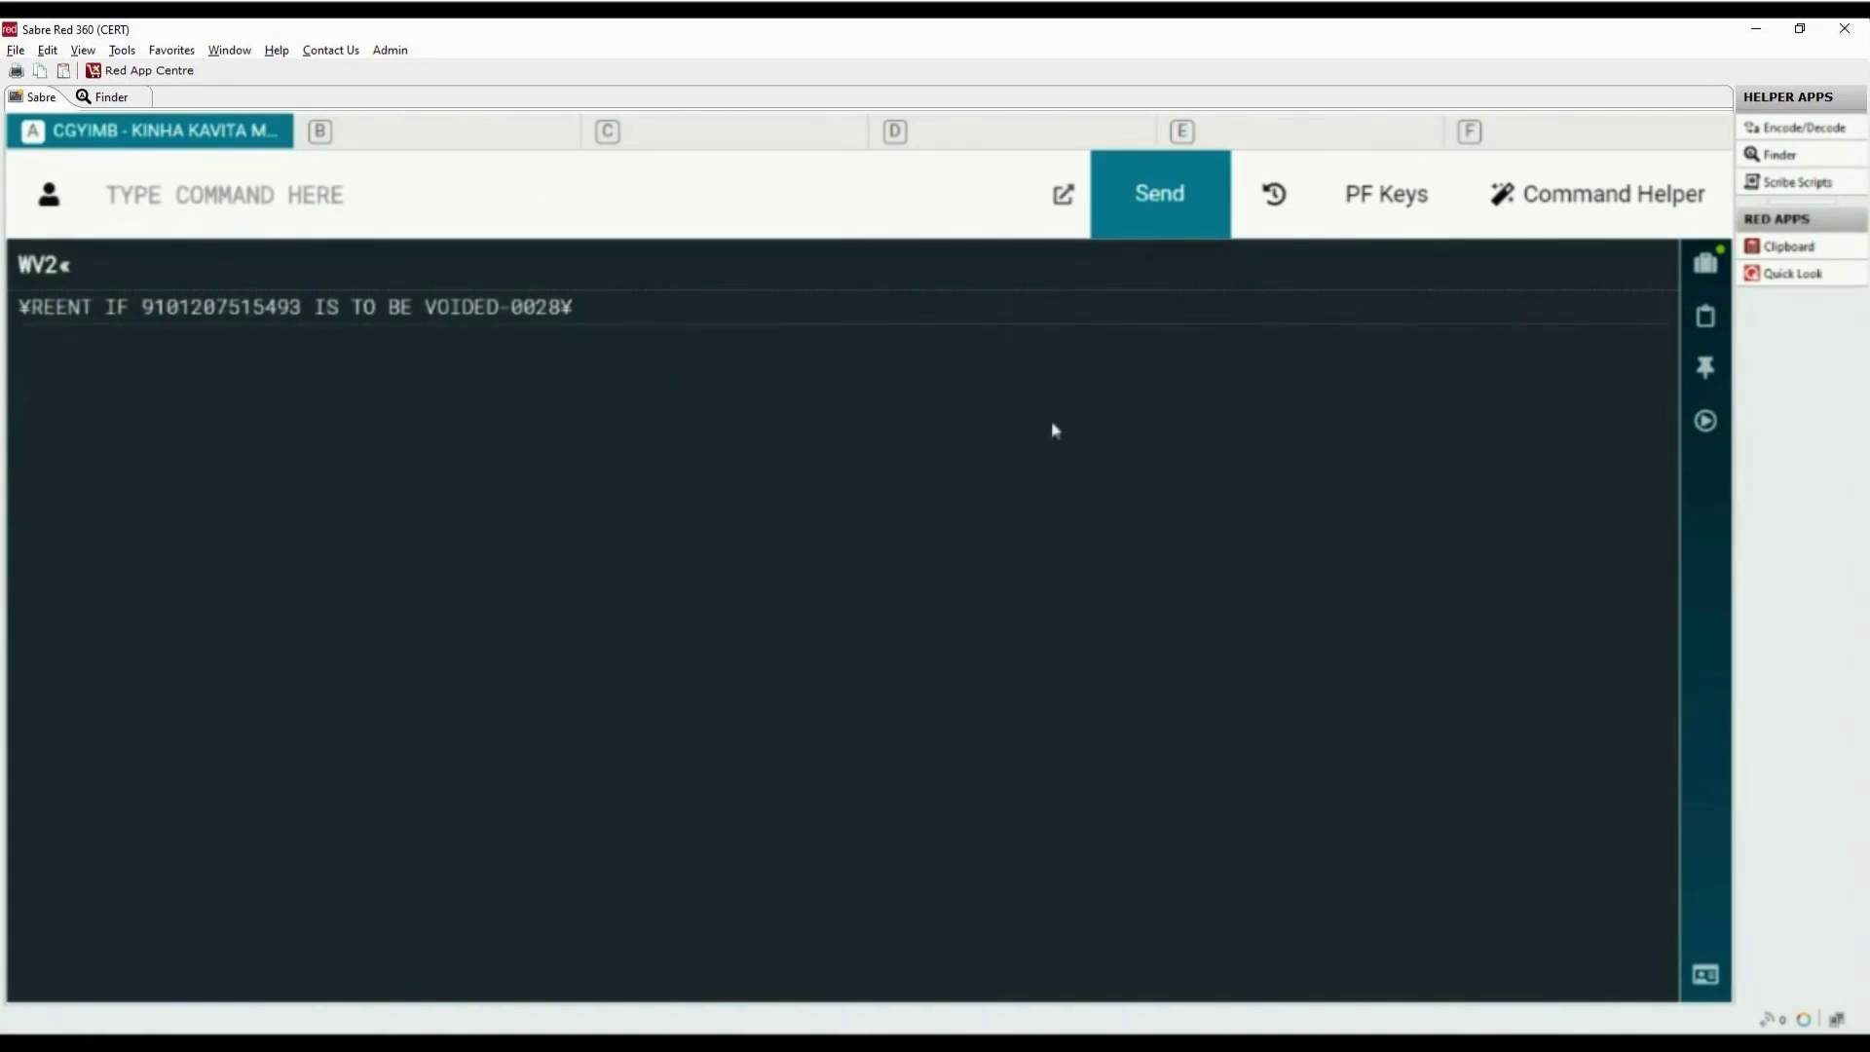
drag(19, 310, 511, 312)
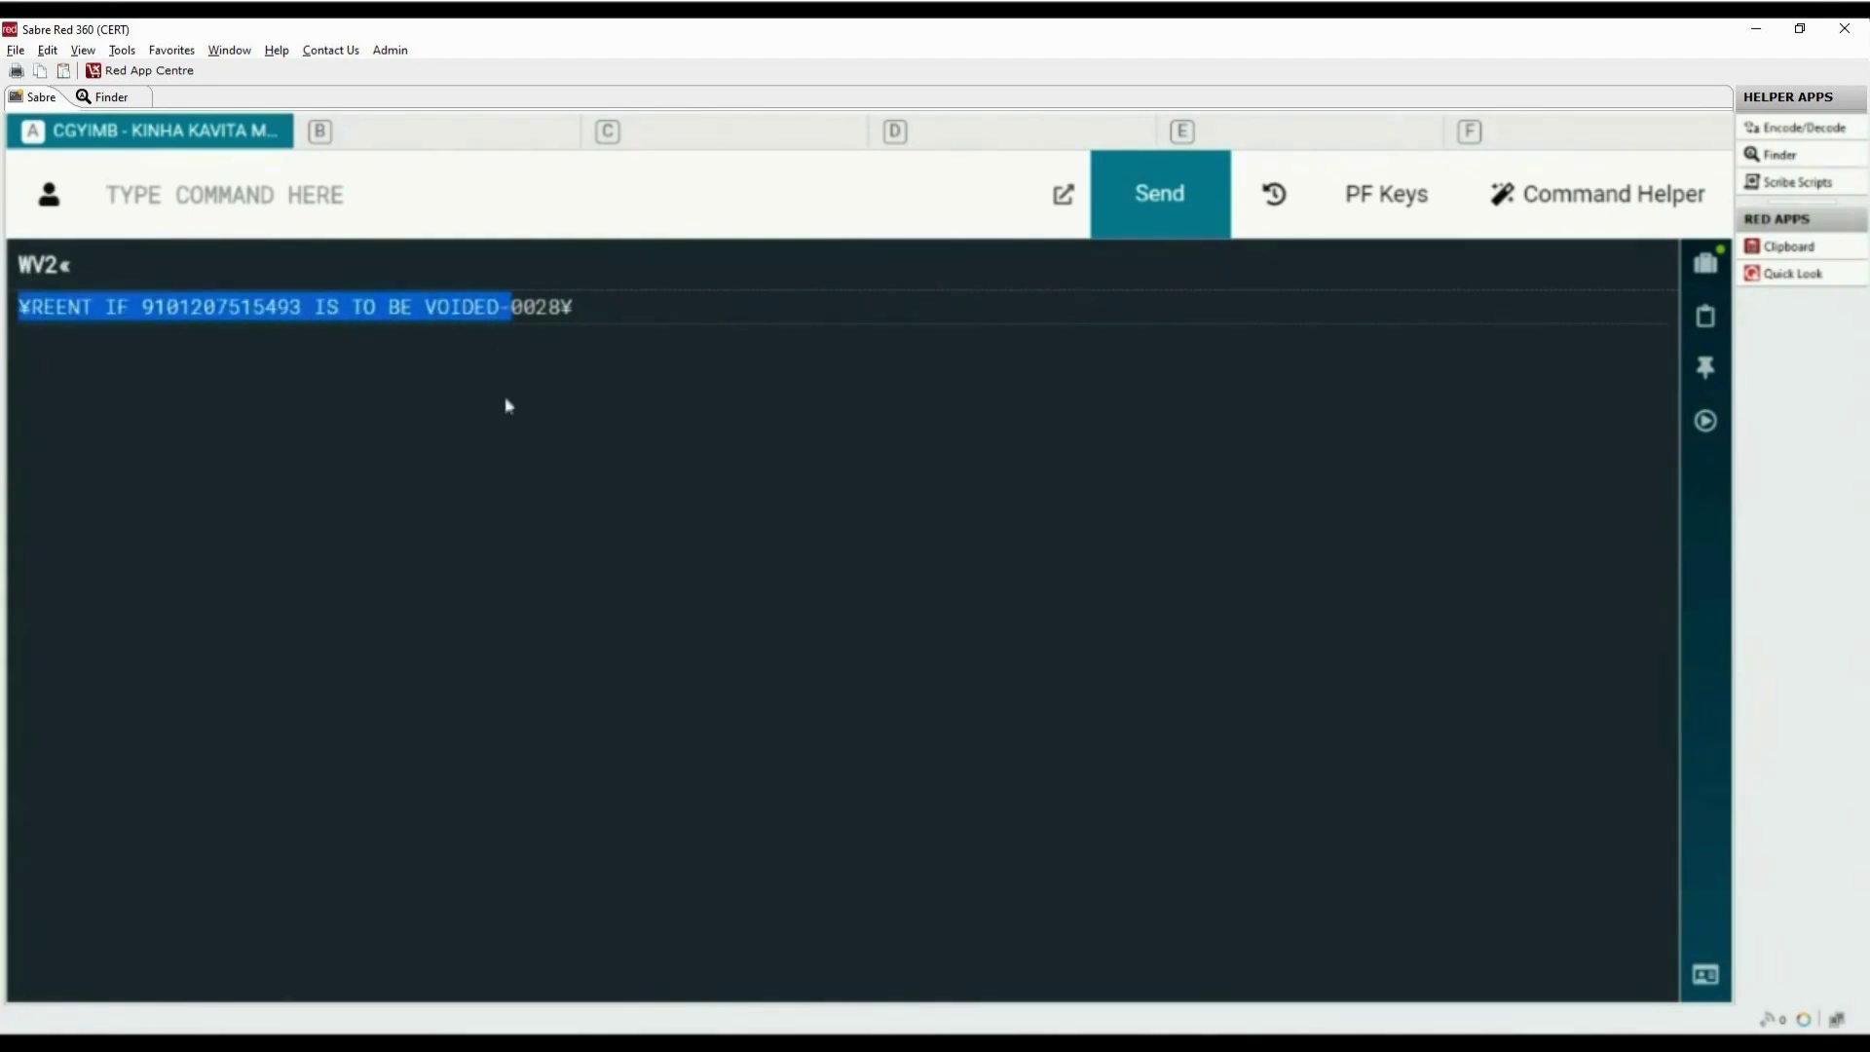
click(510, 503)
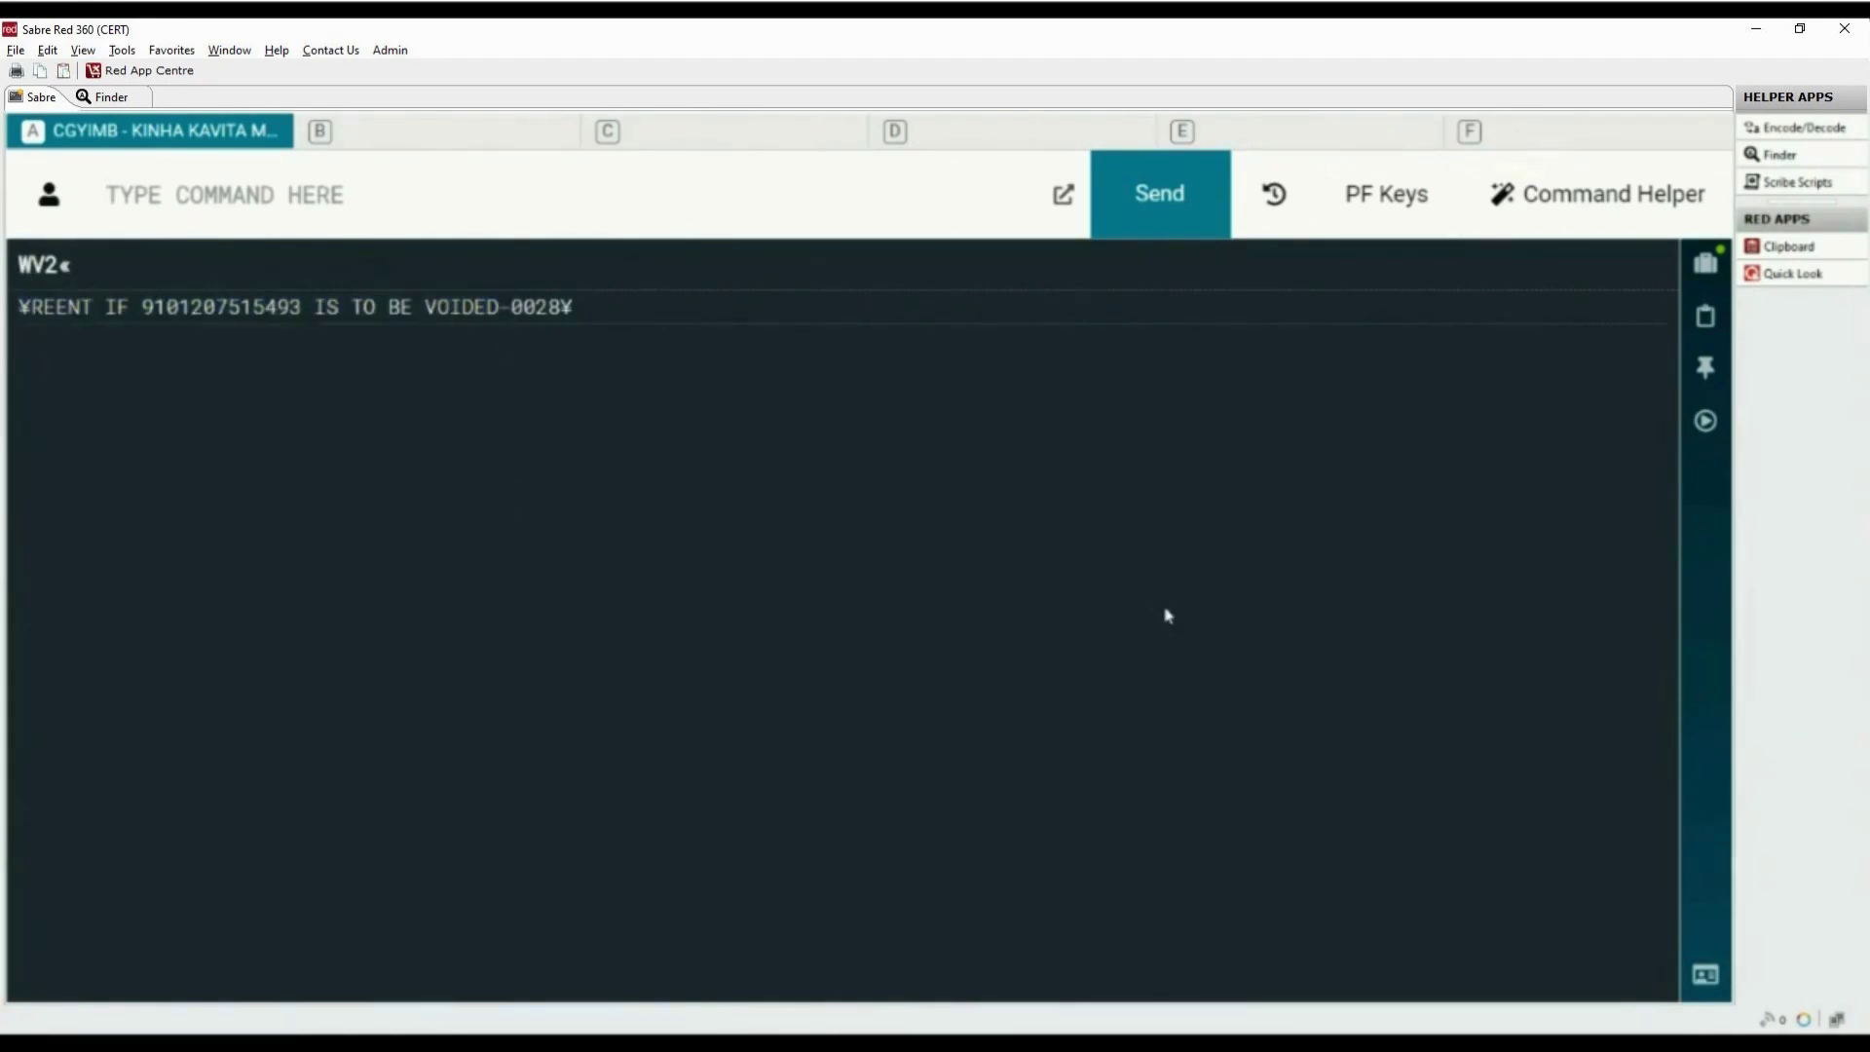
text(WV2)
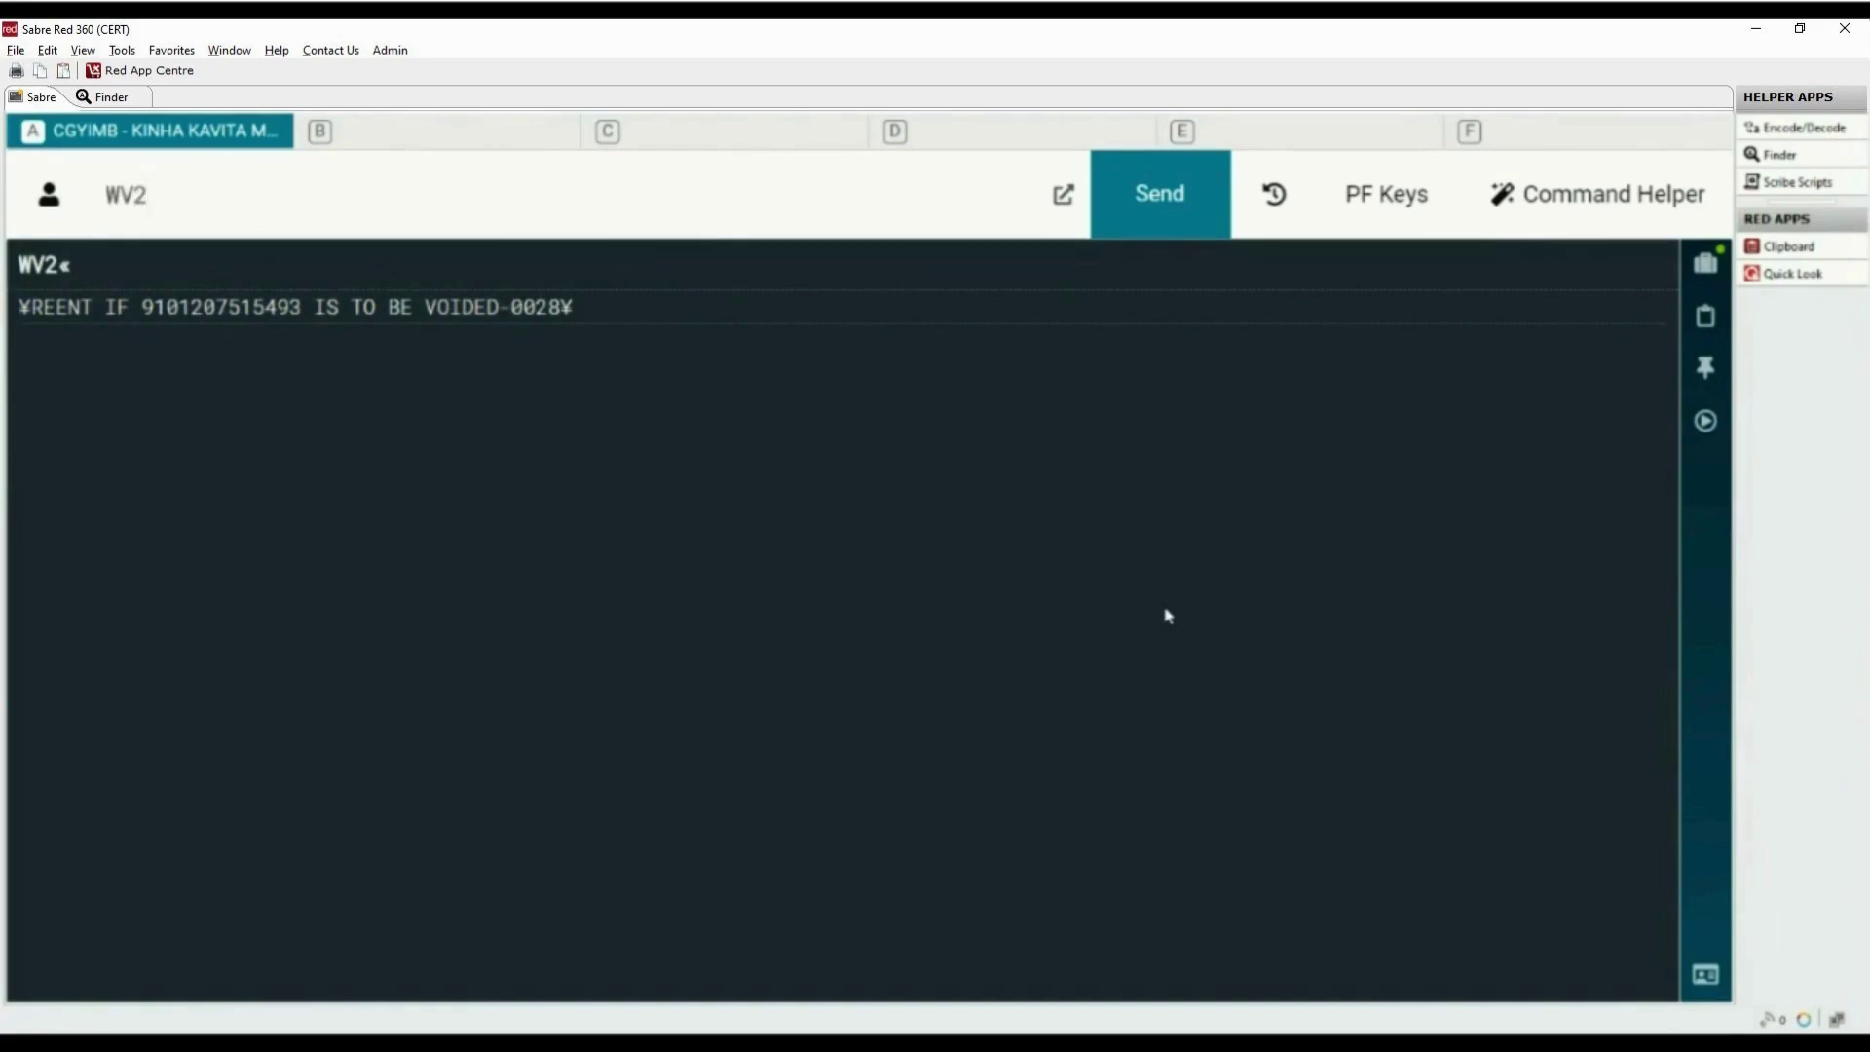
key(Return)
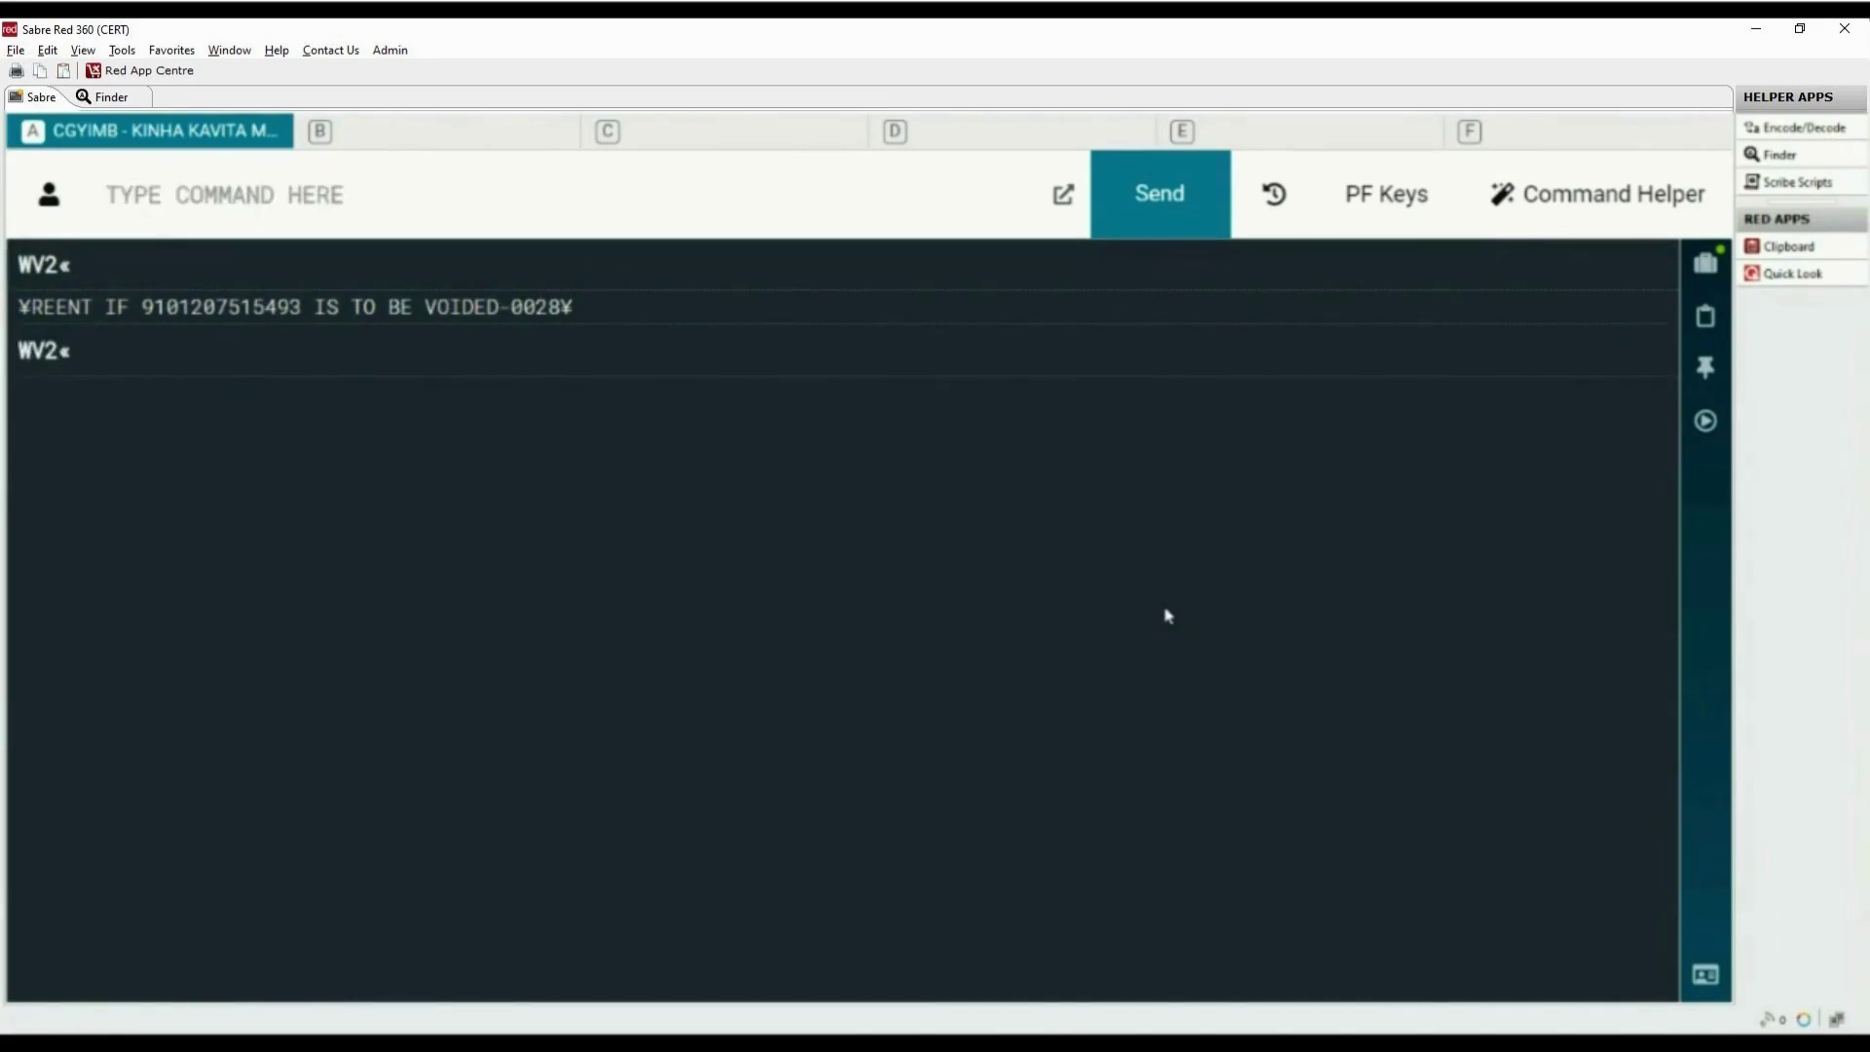
text(*T)
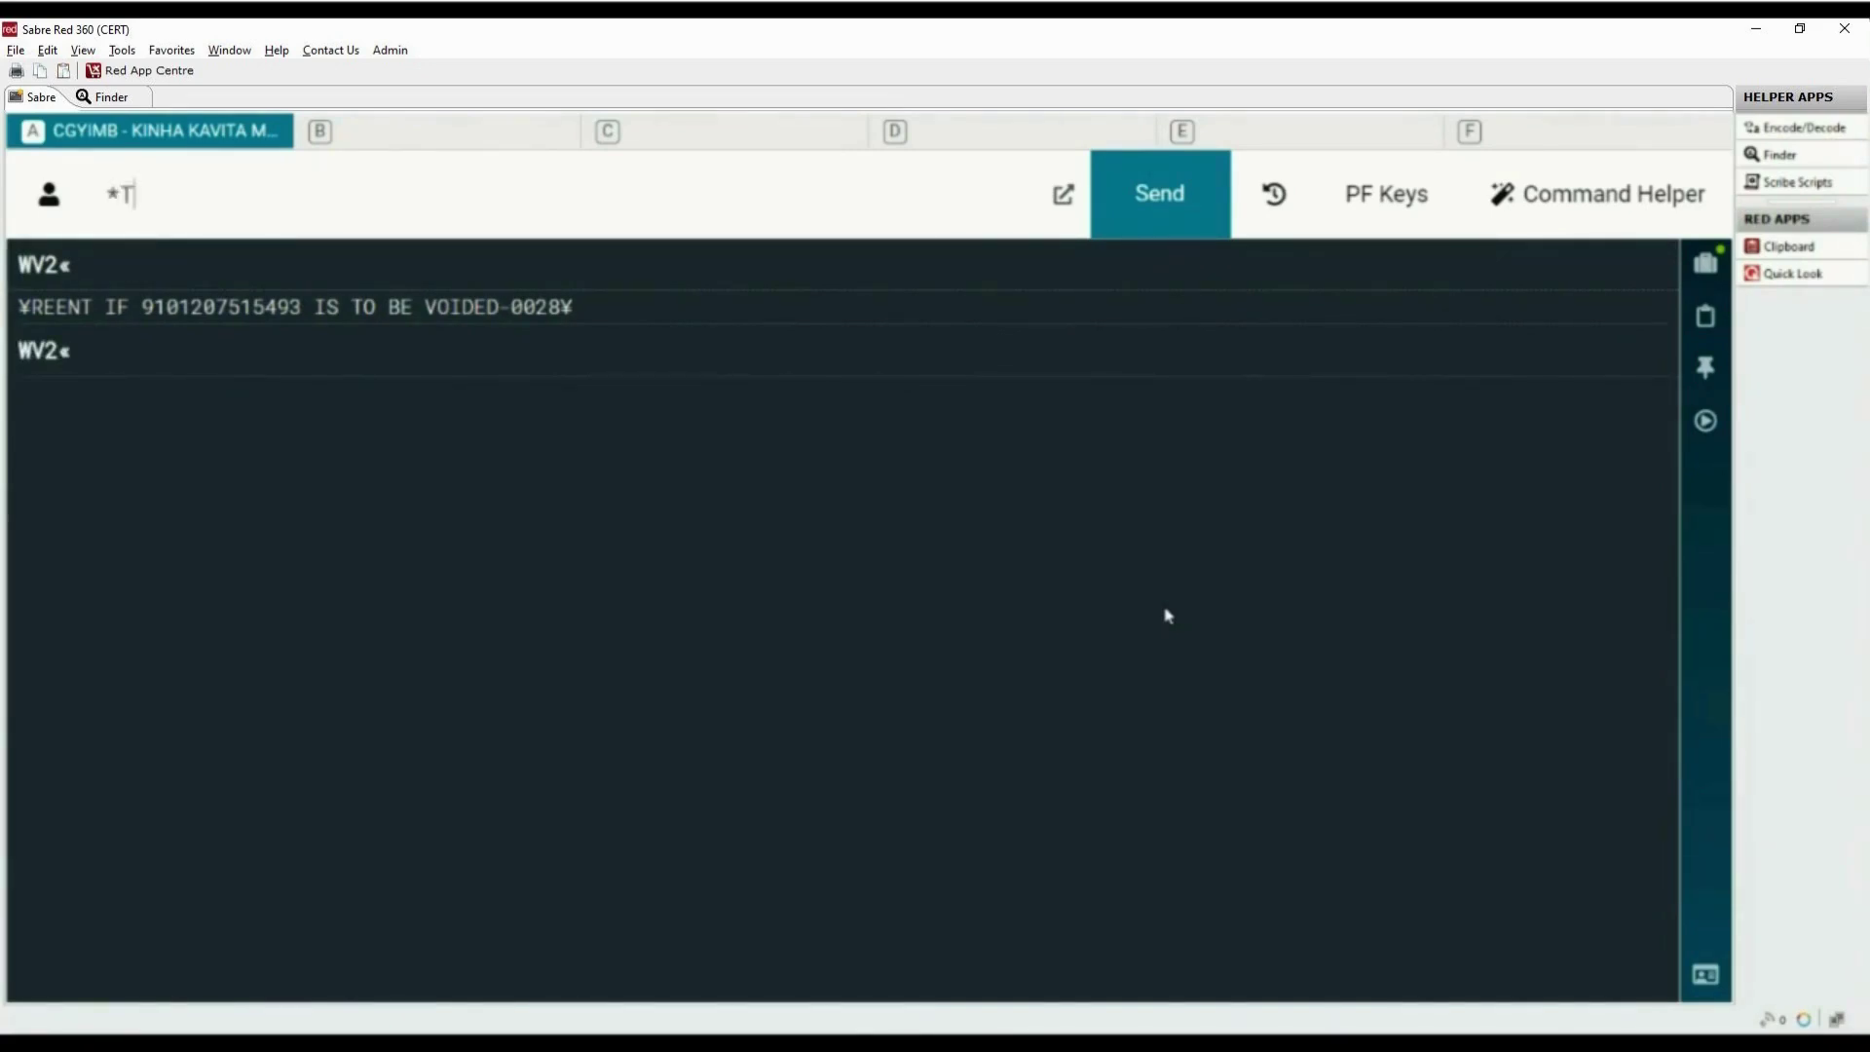
key(Return)
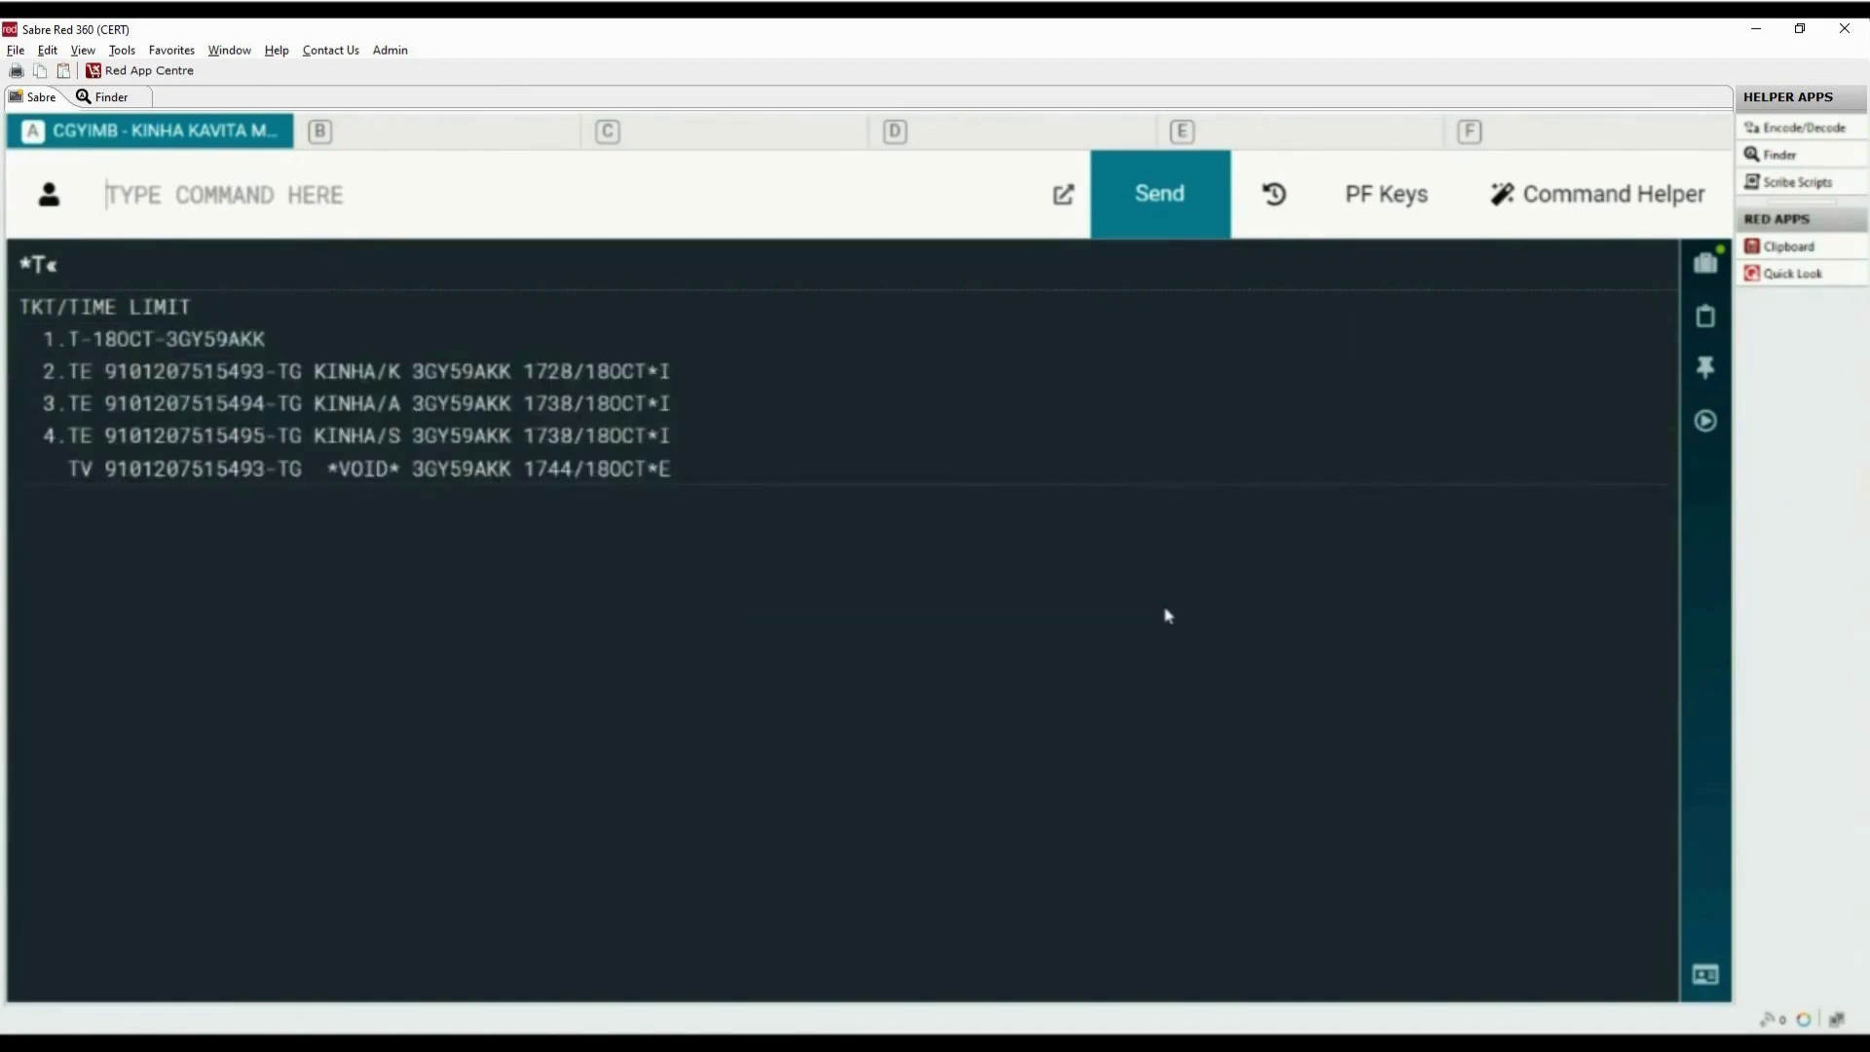
Display the WETR*2 electronic ticket record and confirm coupons 1 and 2 both show VOID
drag(104, 469, 391, 468)
click(298, 183)
text(WETR)
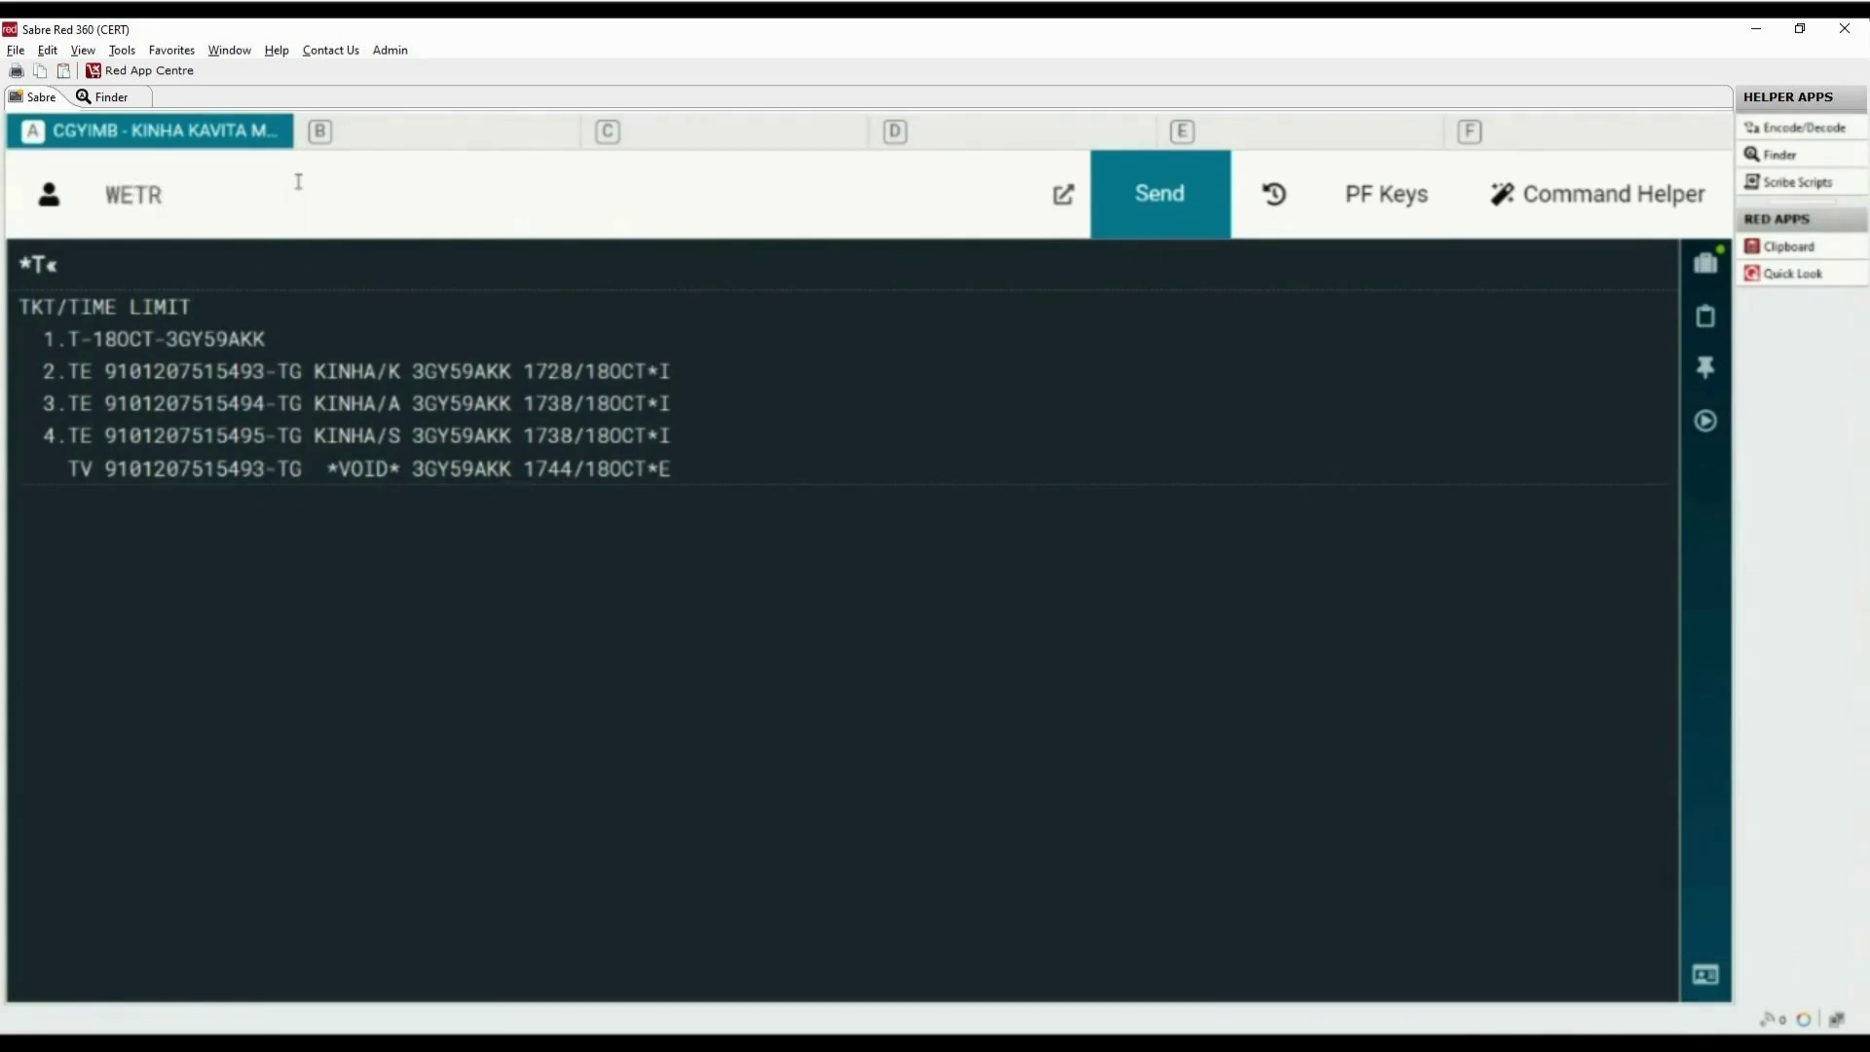
text(*2)
key(Return)
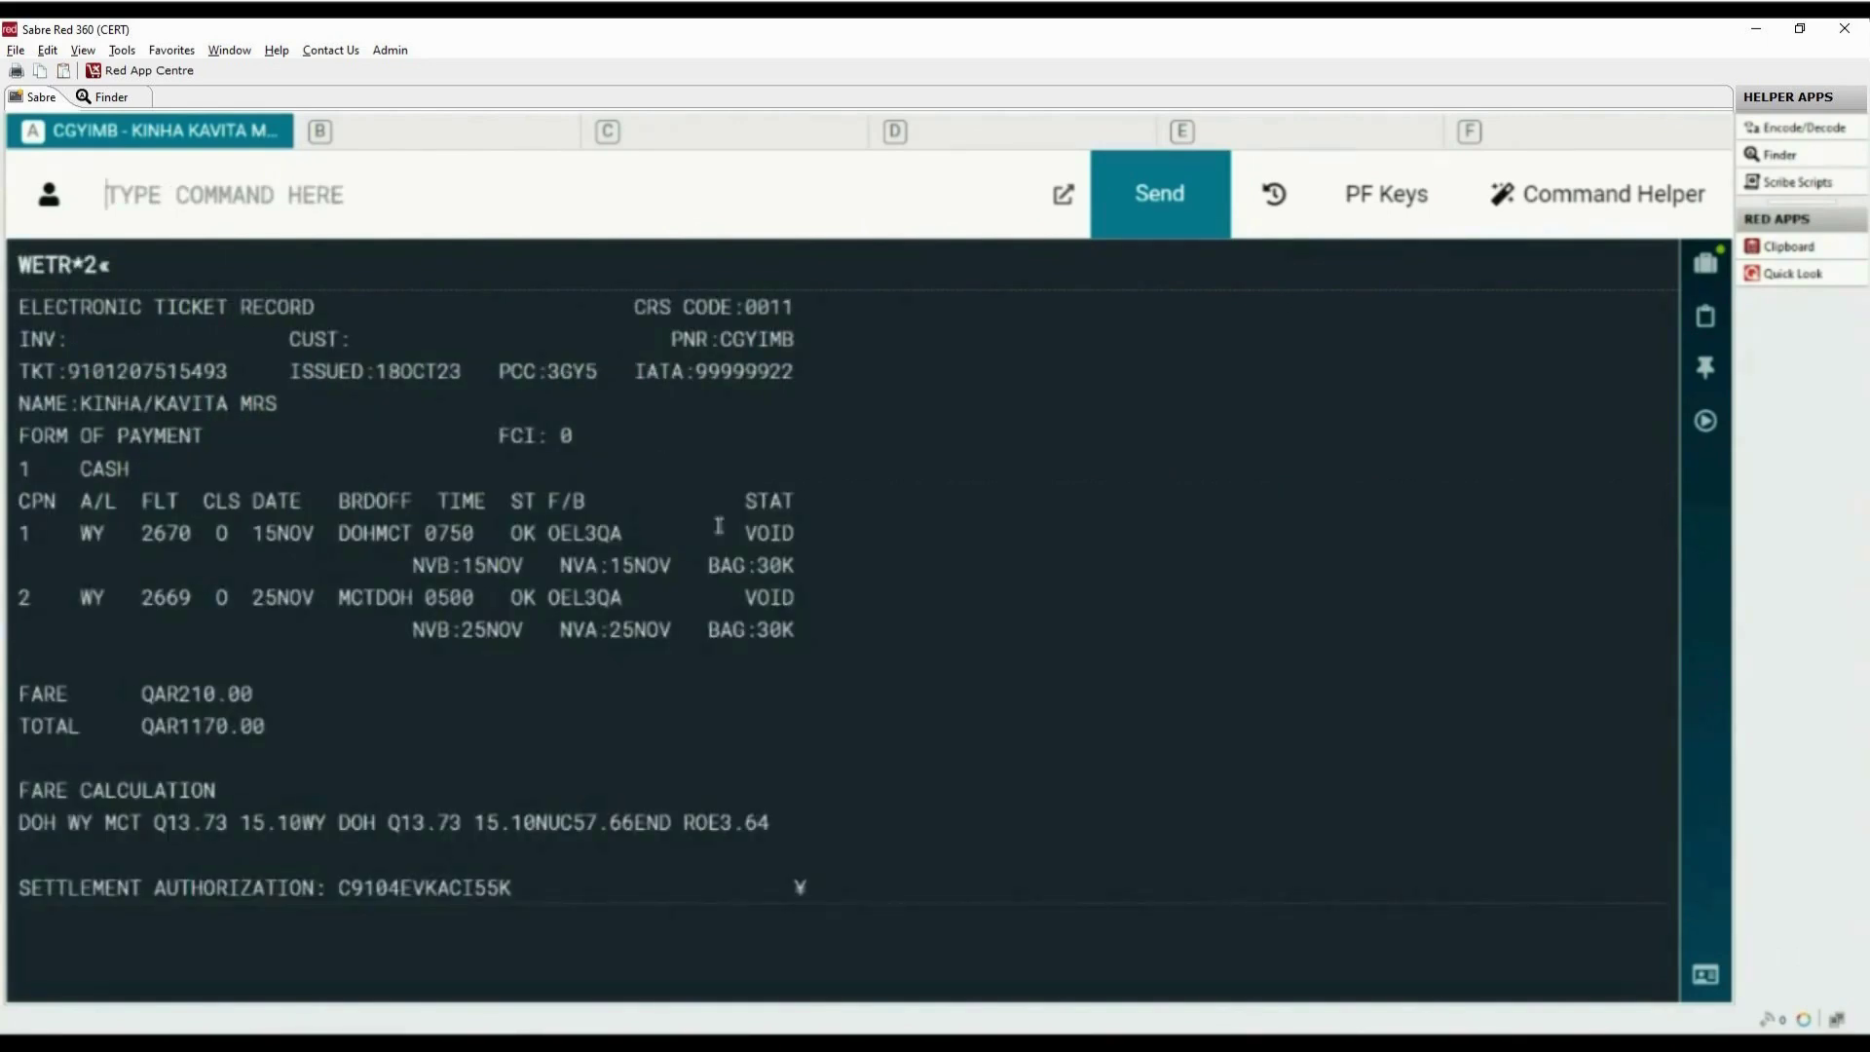
drag(745, 533, 796, 536)
drag(745, 597, 801, 602)
click(1706, 423)
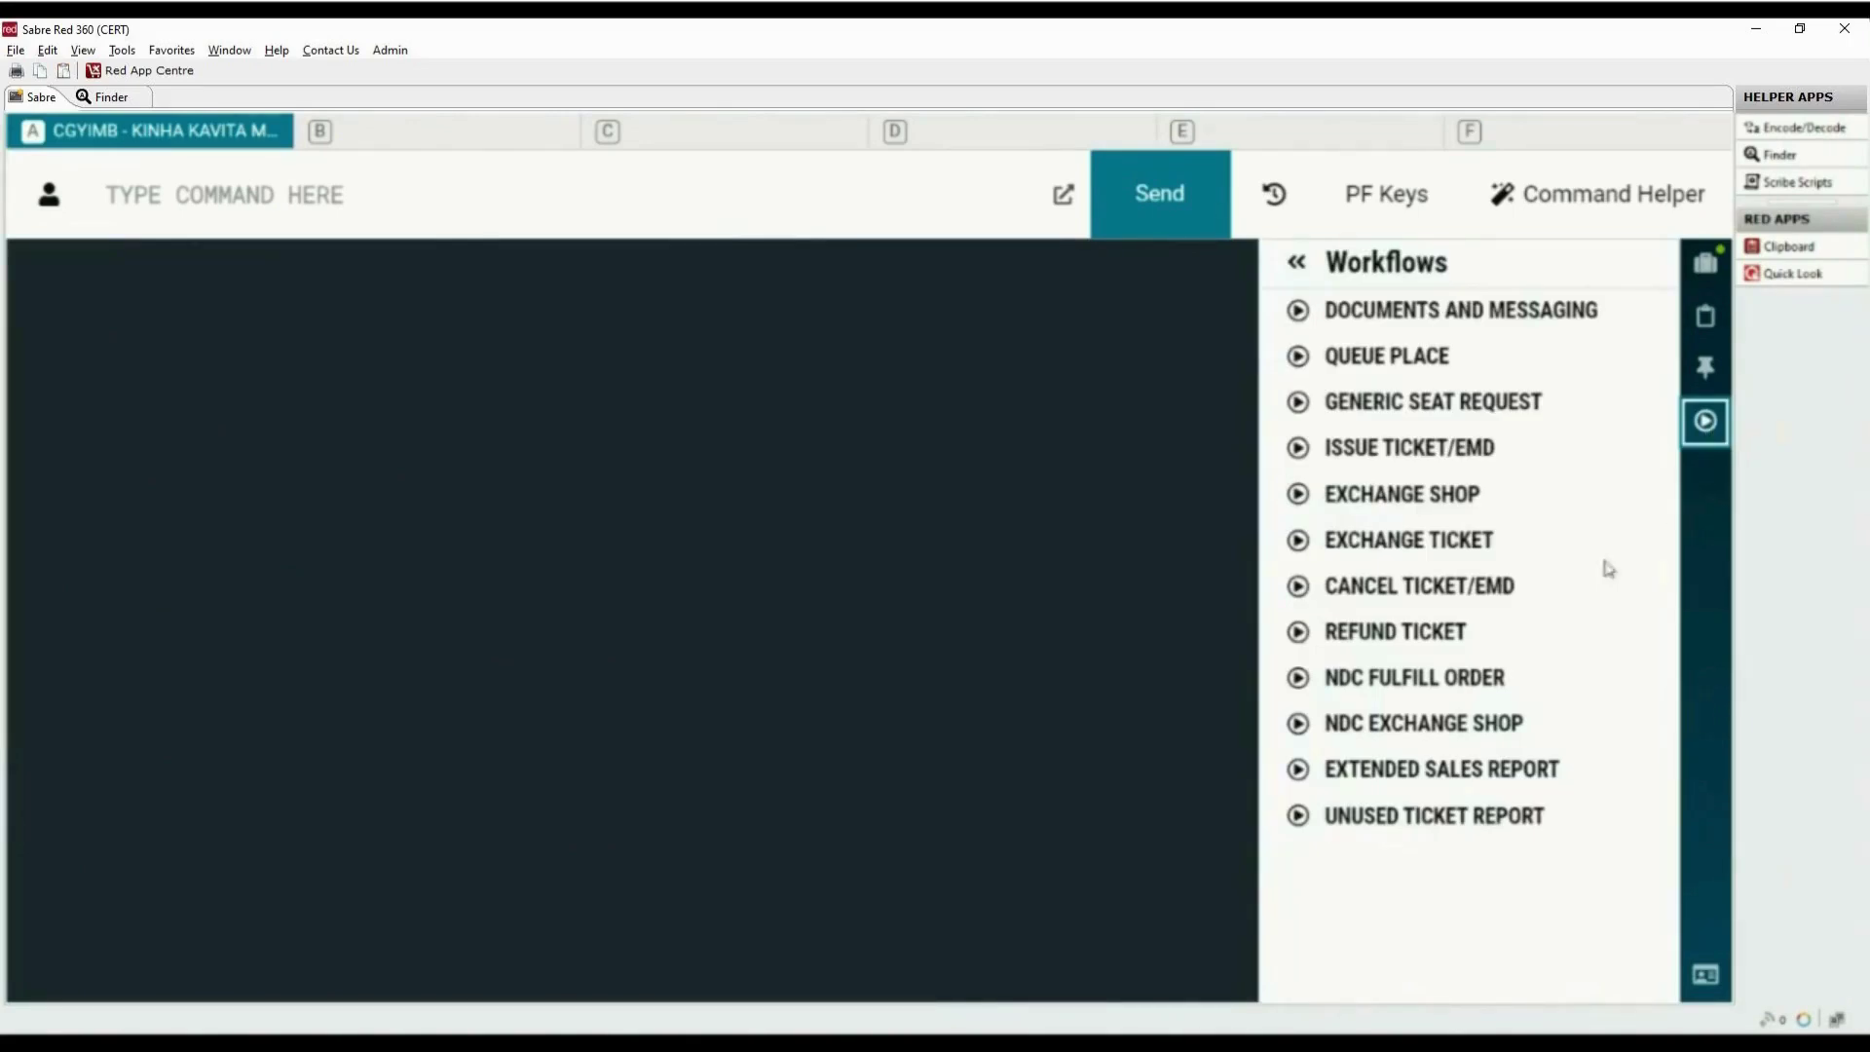
Void the first listed e-ticket through Cancel Ticket/EMD, confirming past the re-enter warning
click(1462, 596)
click(597, 618)
click(91, 692)
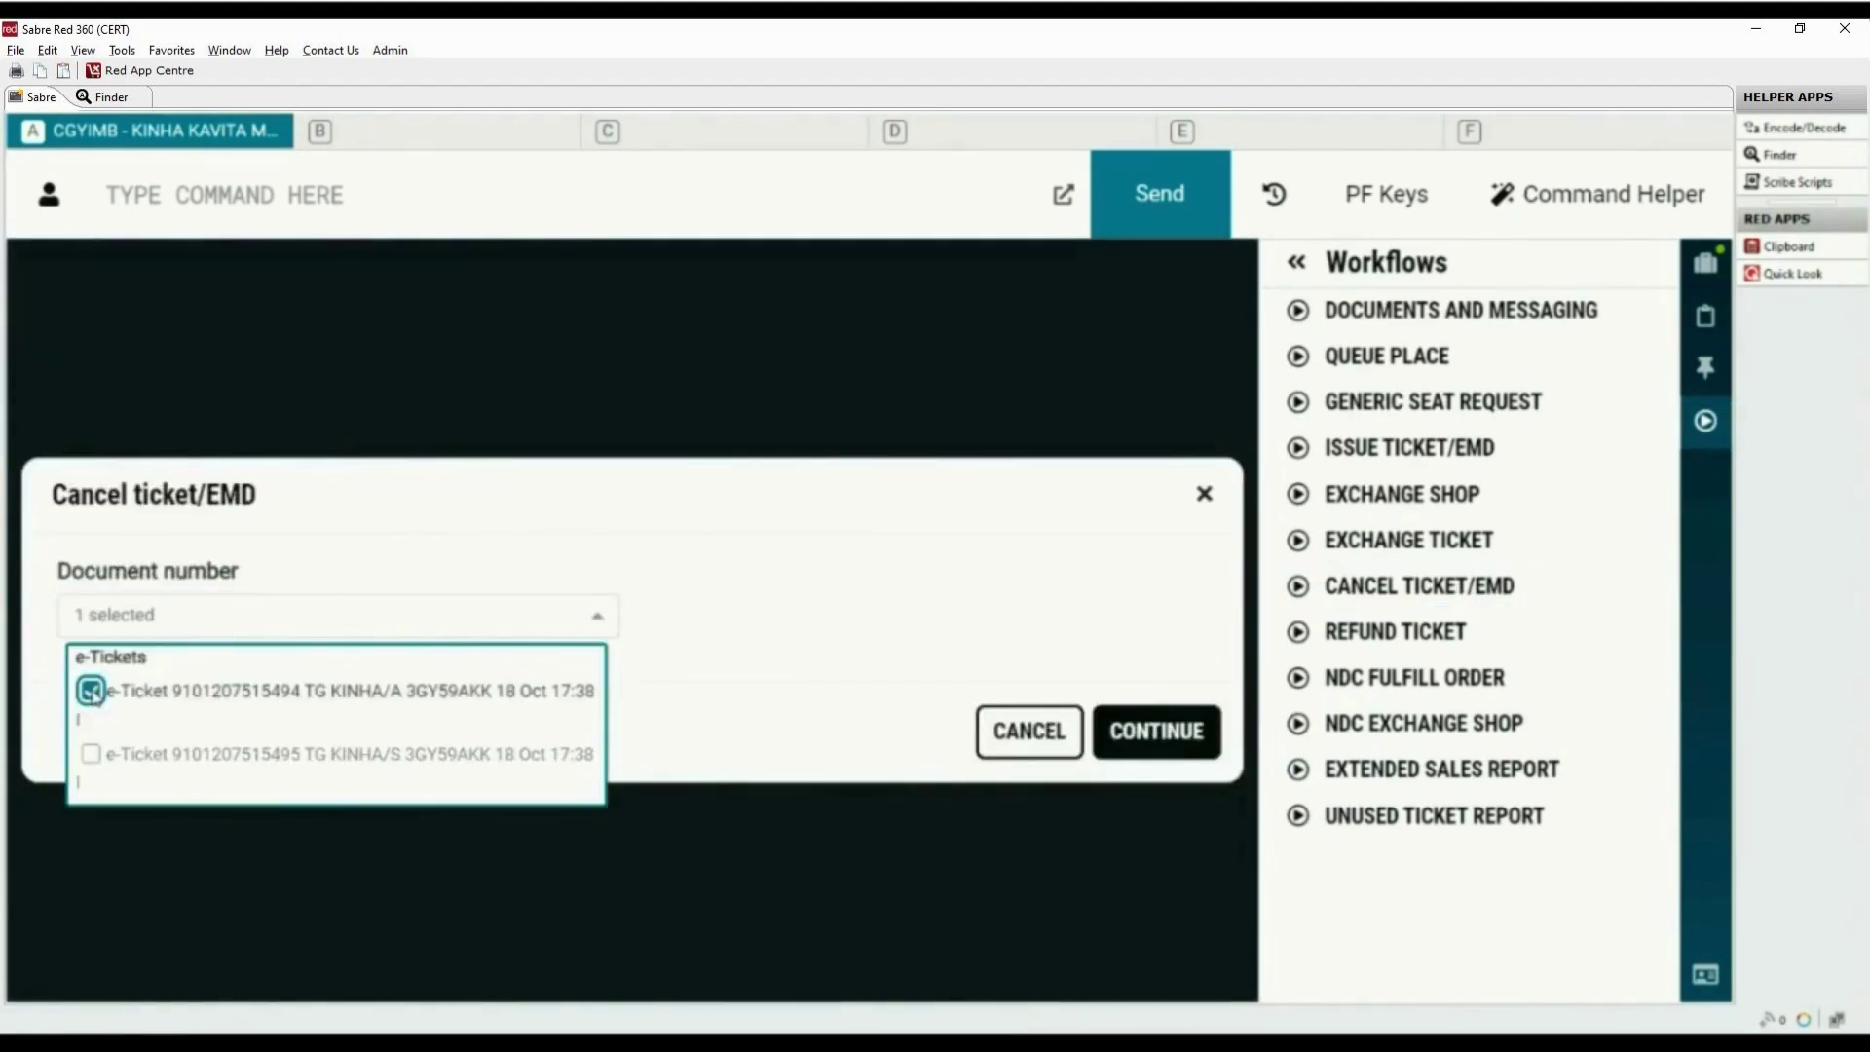
click(1189, 737)
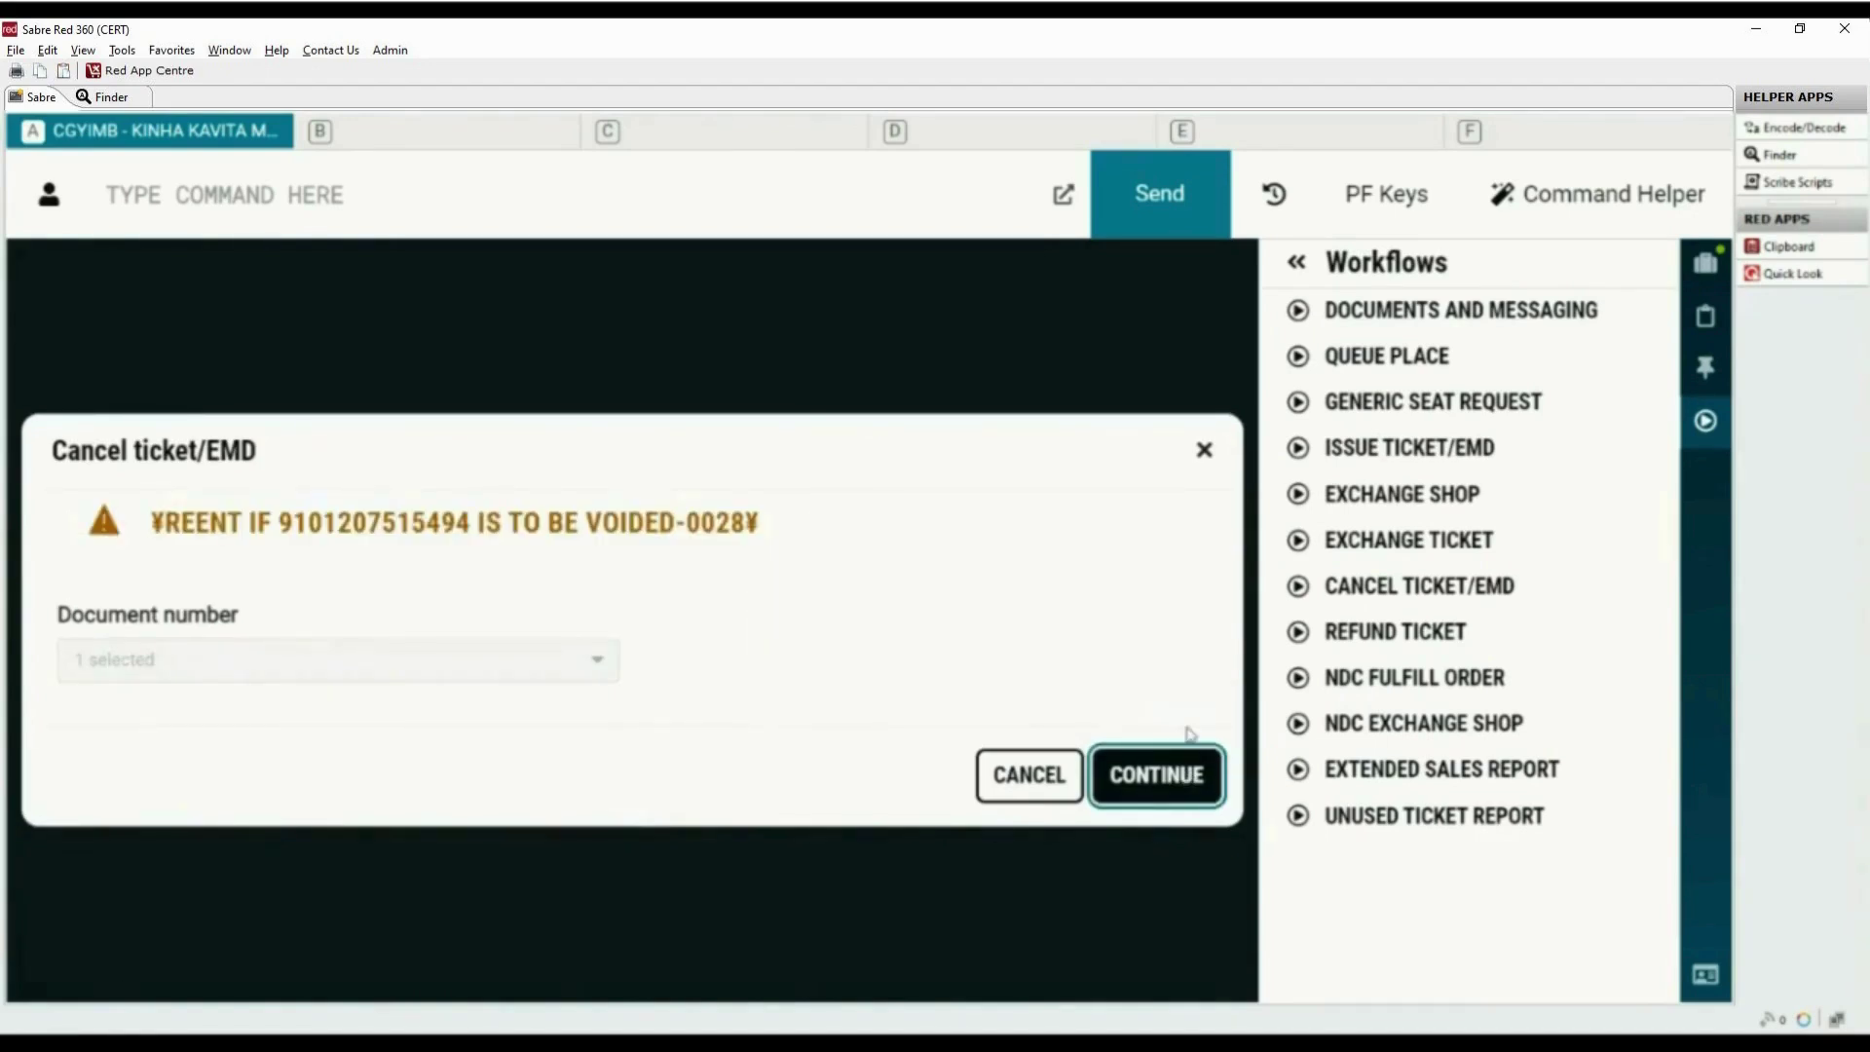
click(157, 526)
drag(157, 526, 800, 560)
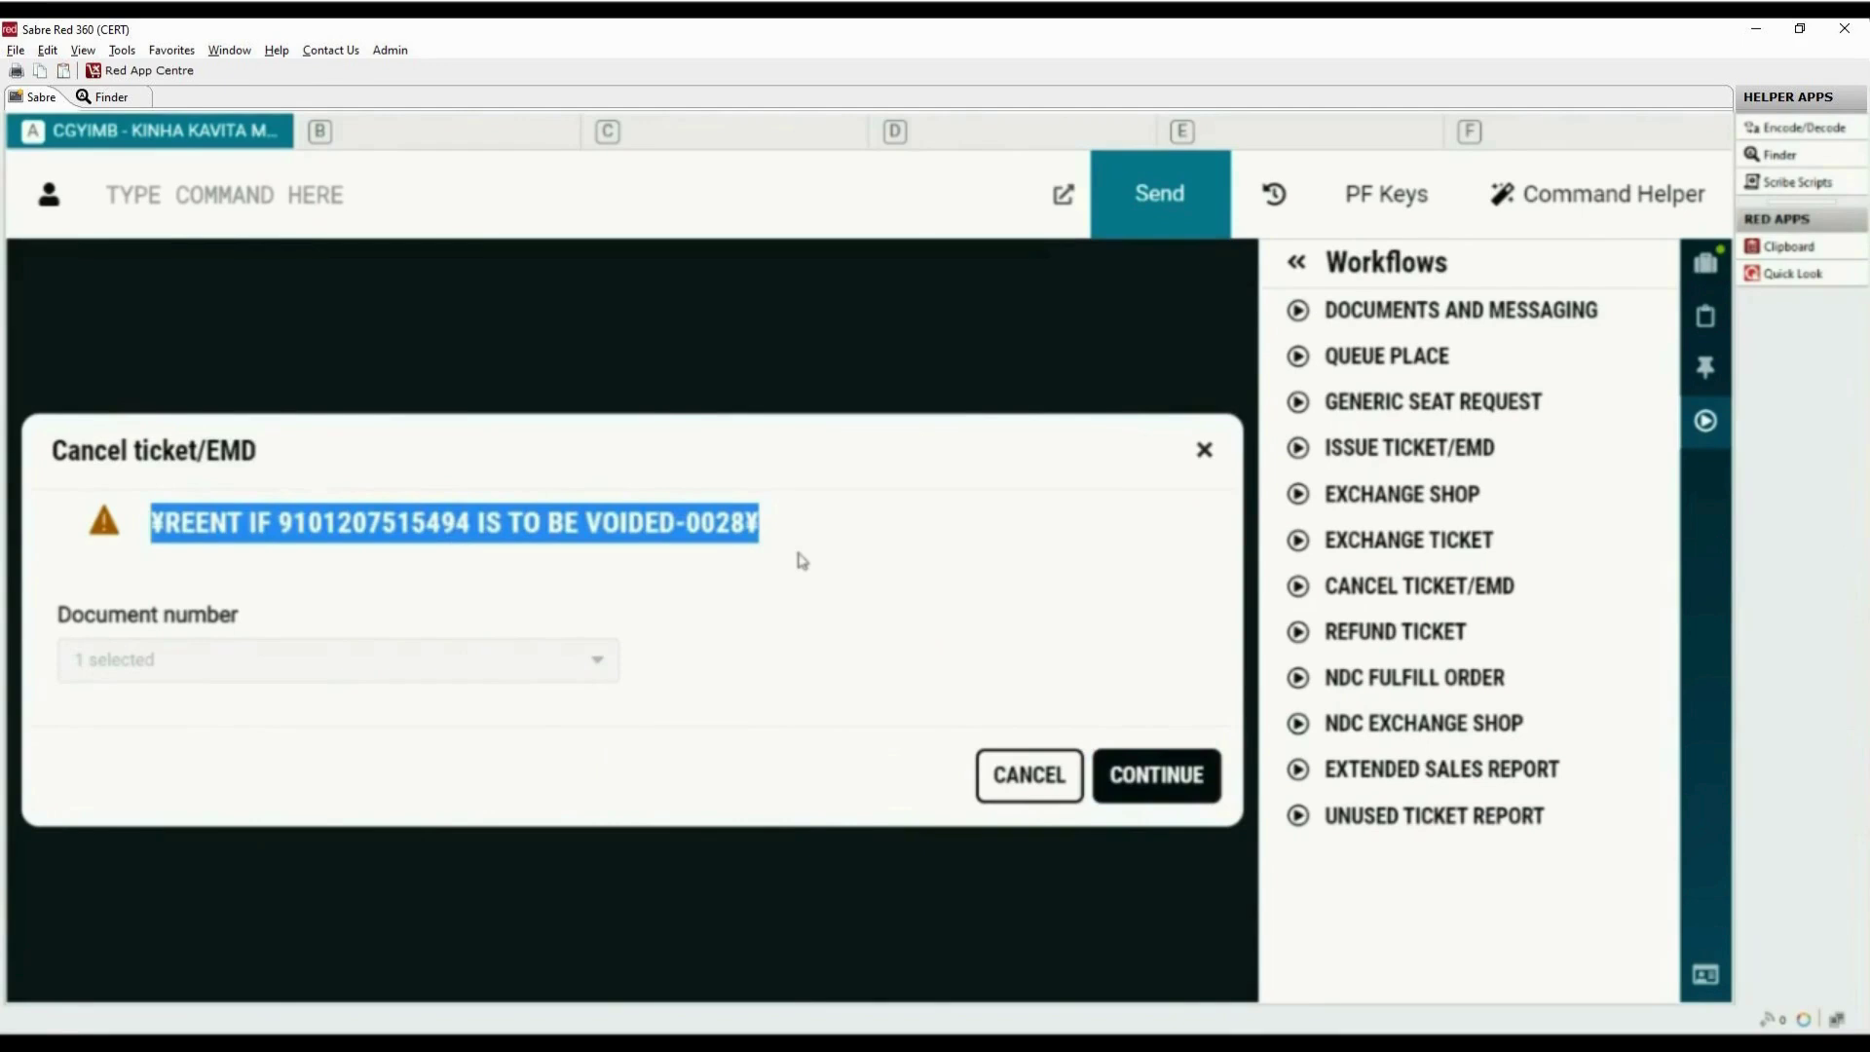
click(771, 669)
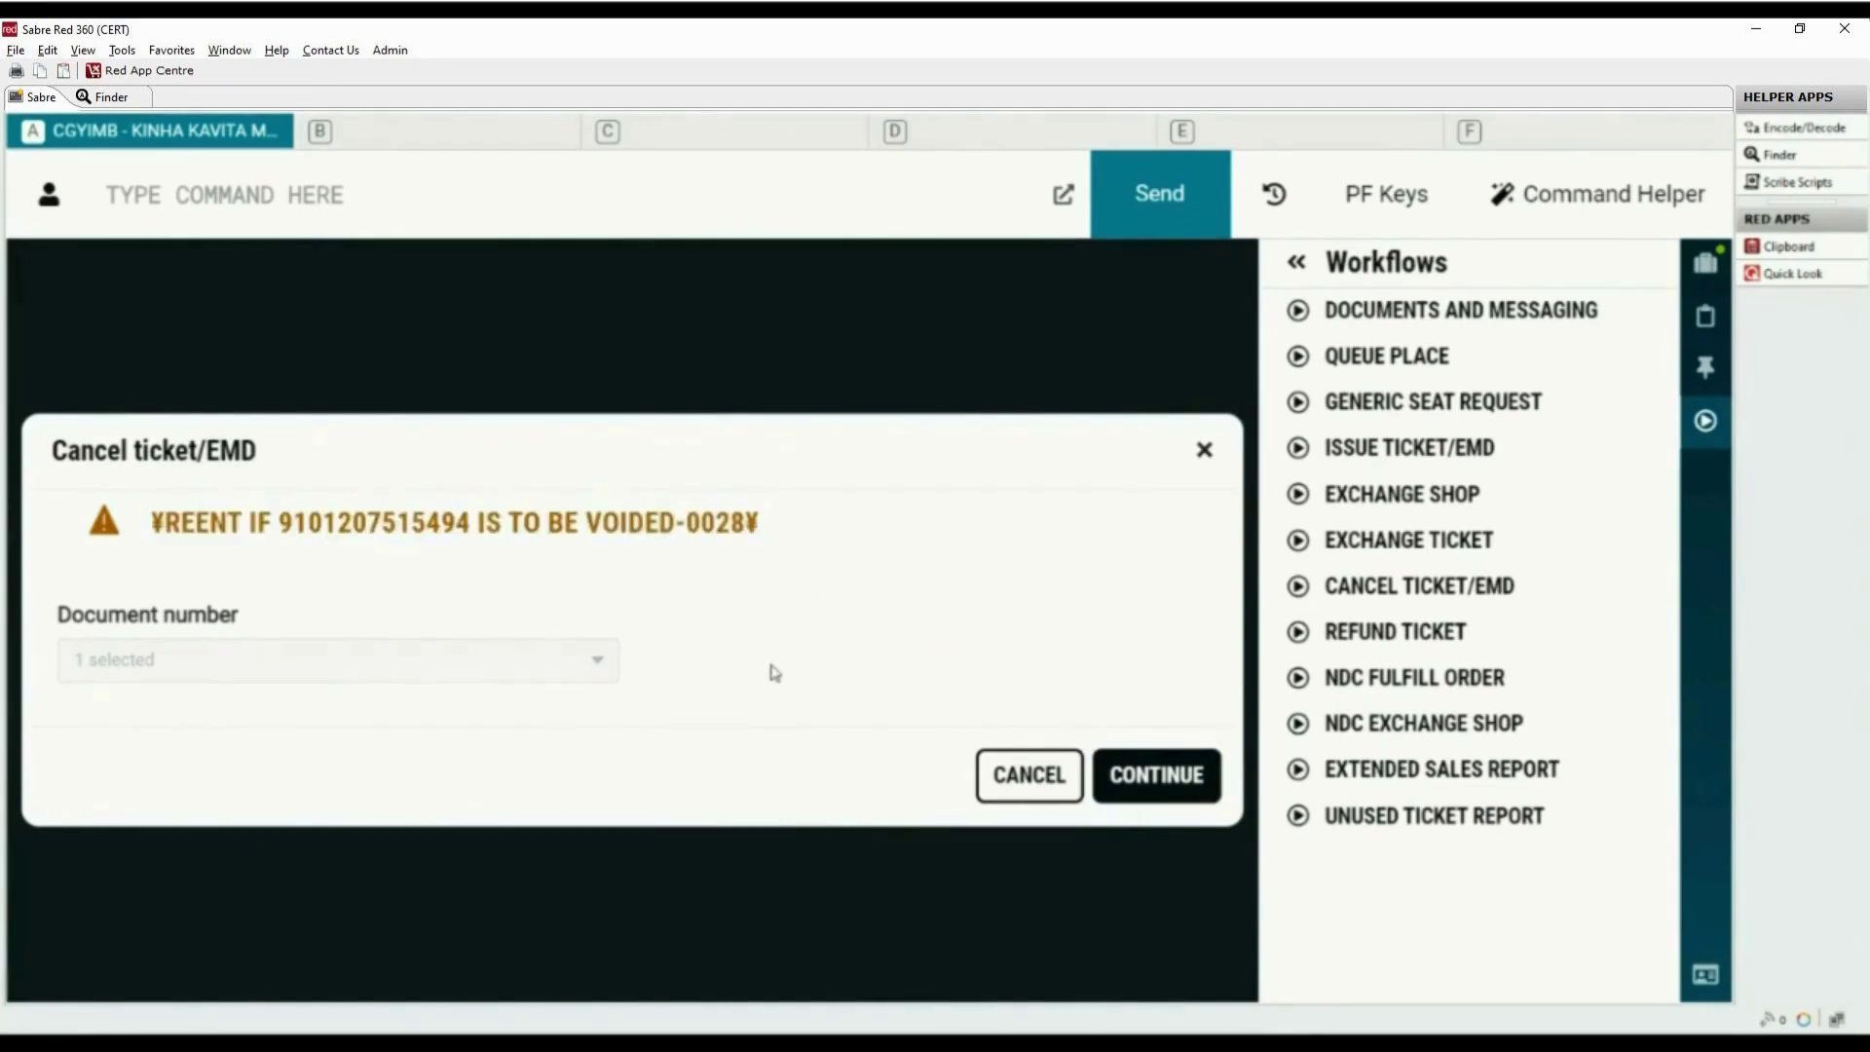
click(1164, 784)
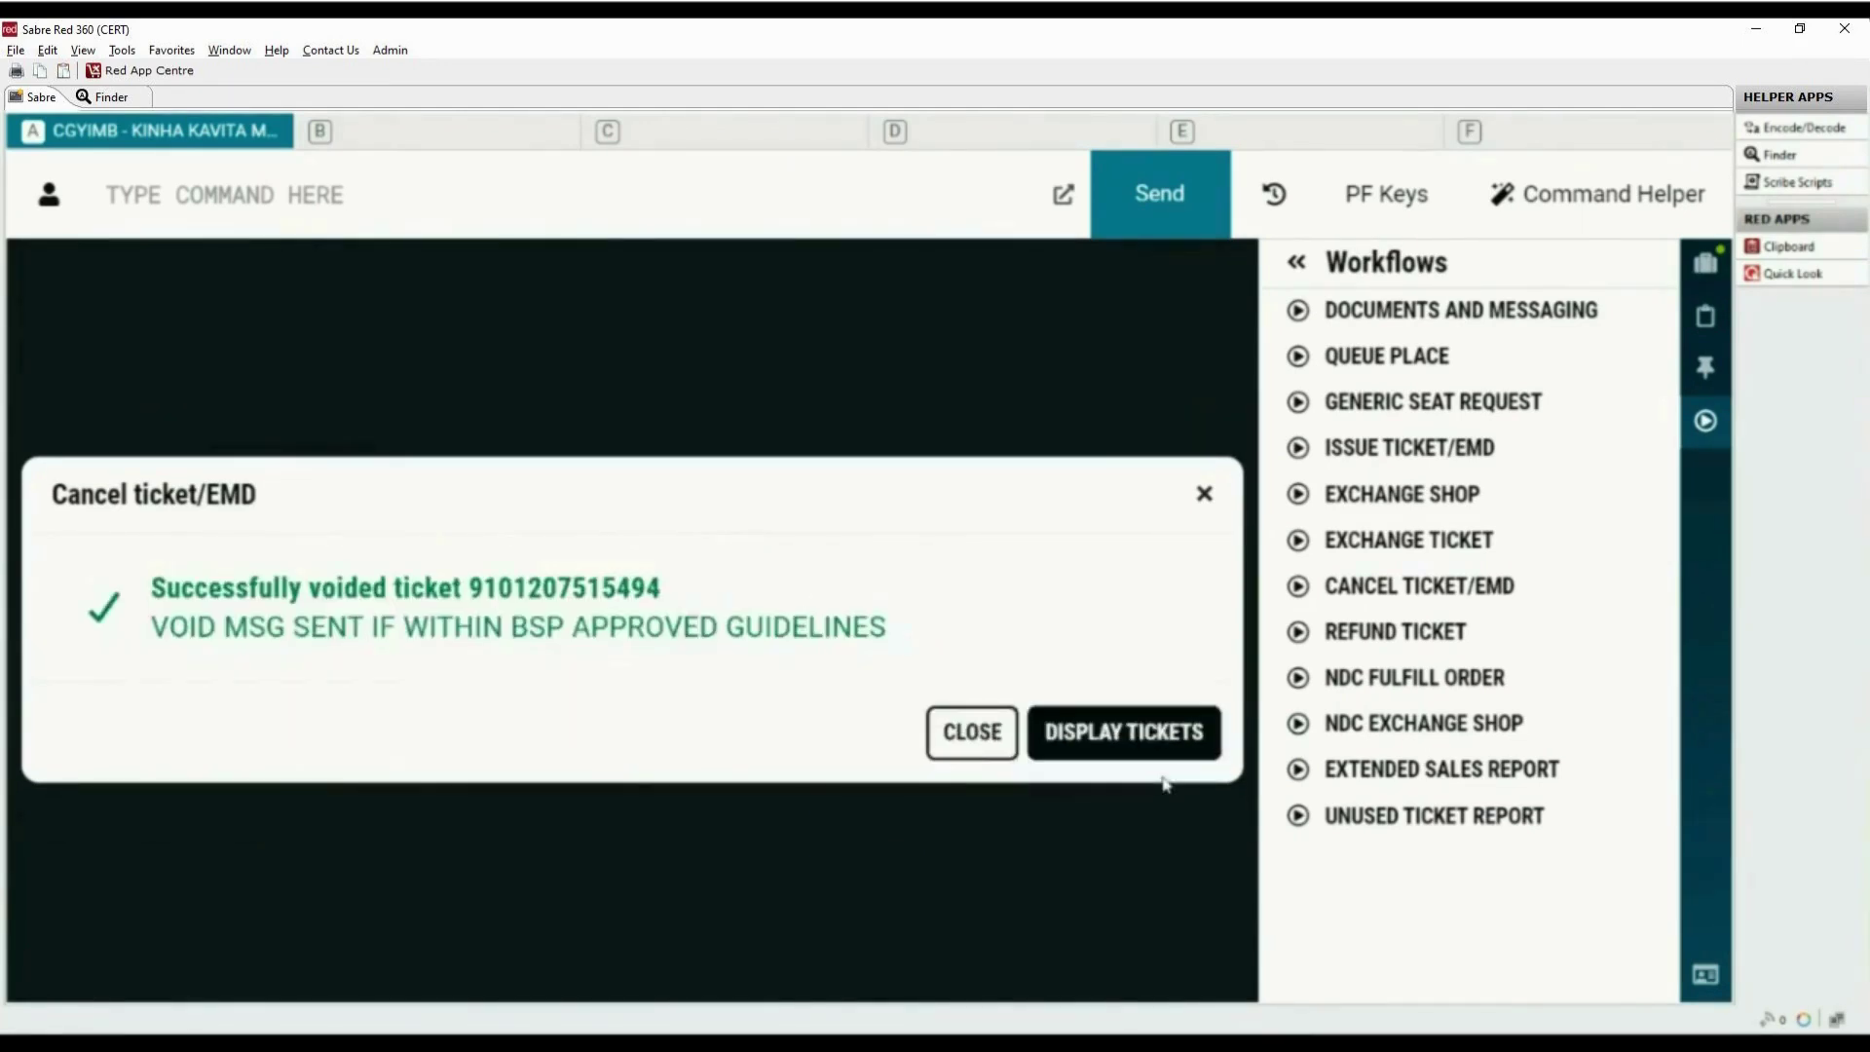
click(990, 745)
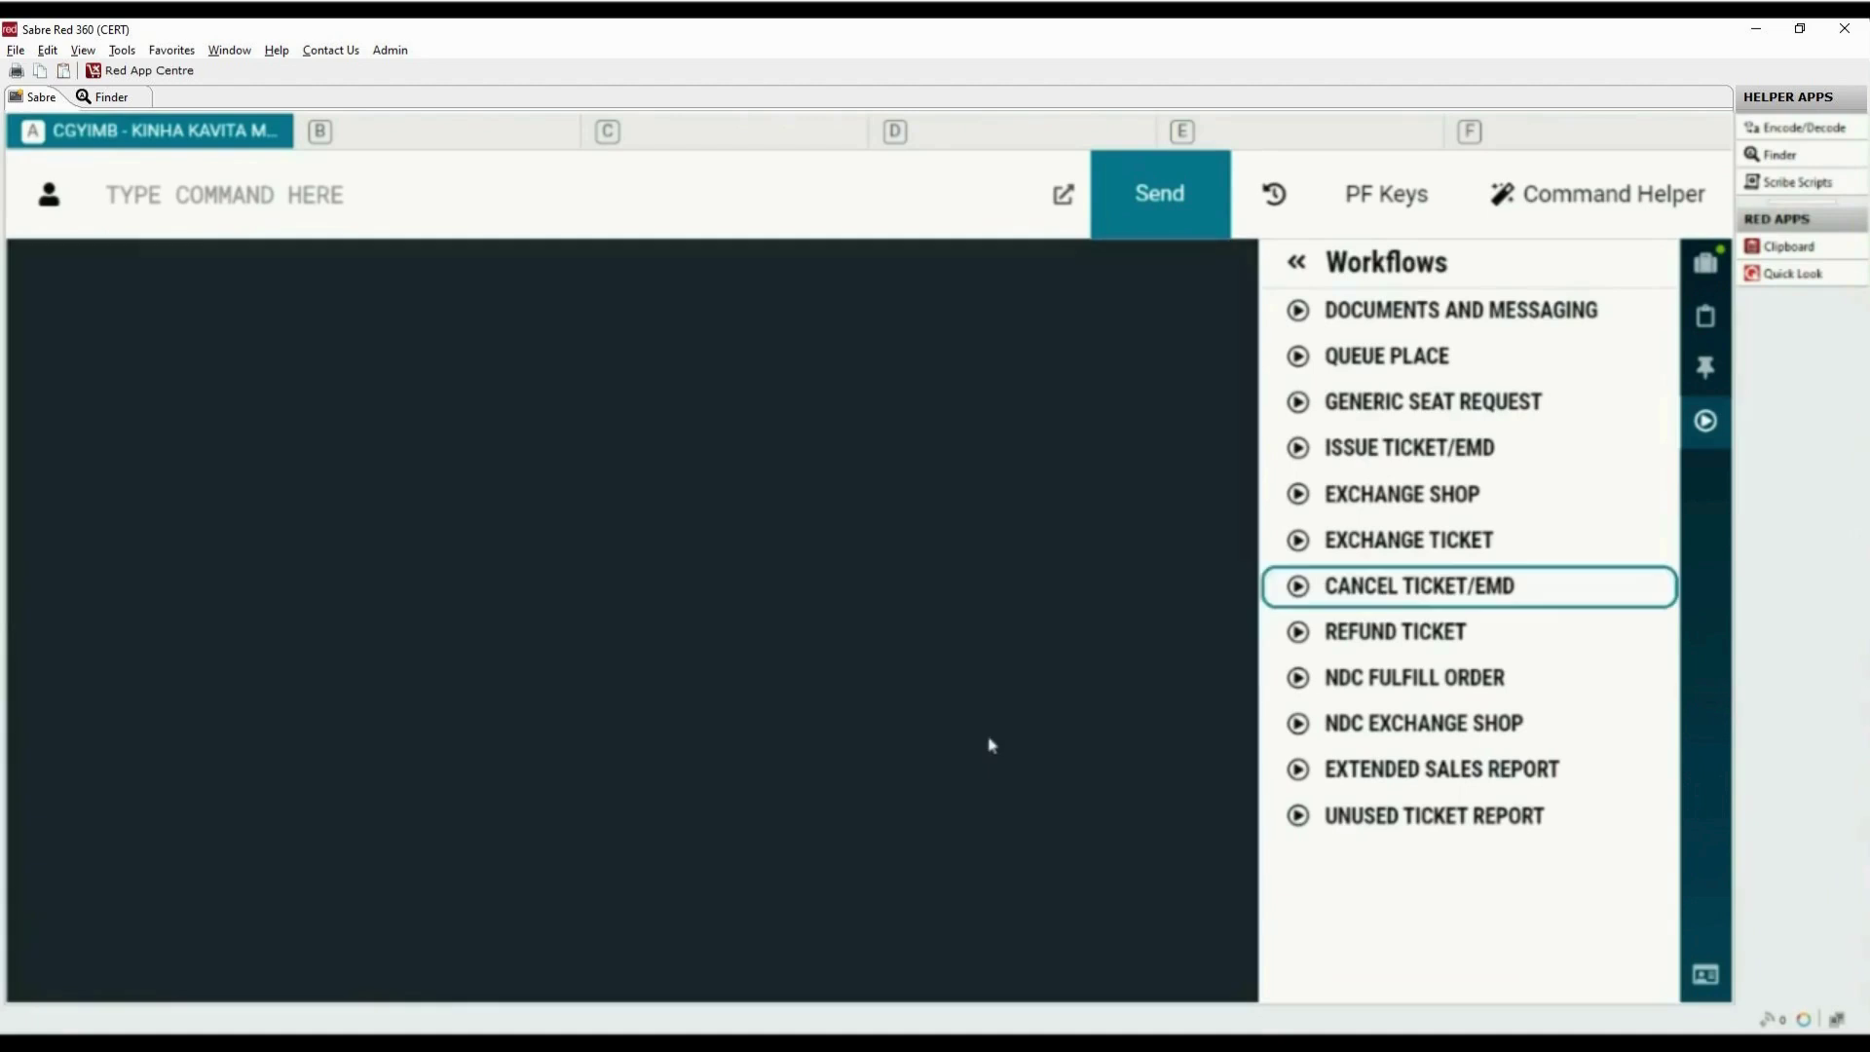
Void the remaining e-ticket through the Cancel Ticket/EMD workflow
click(1369, 594)
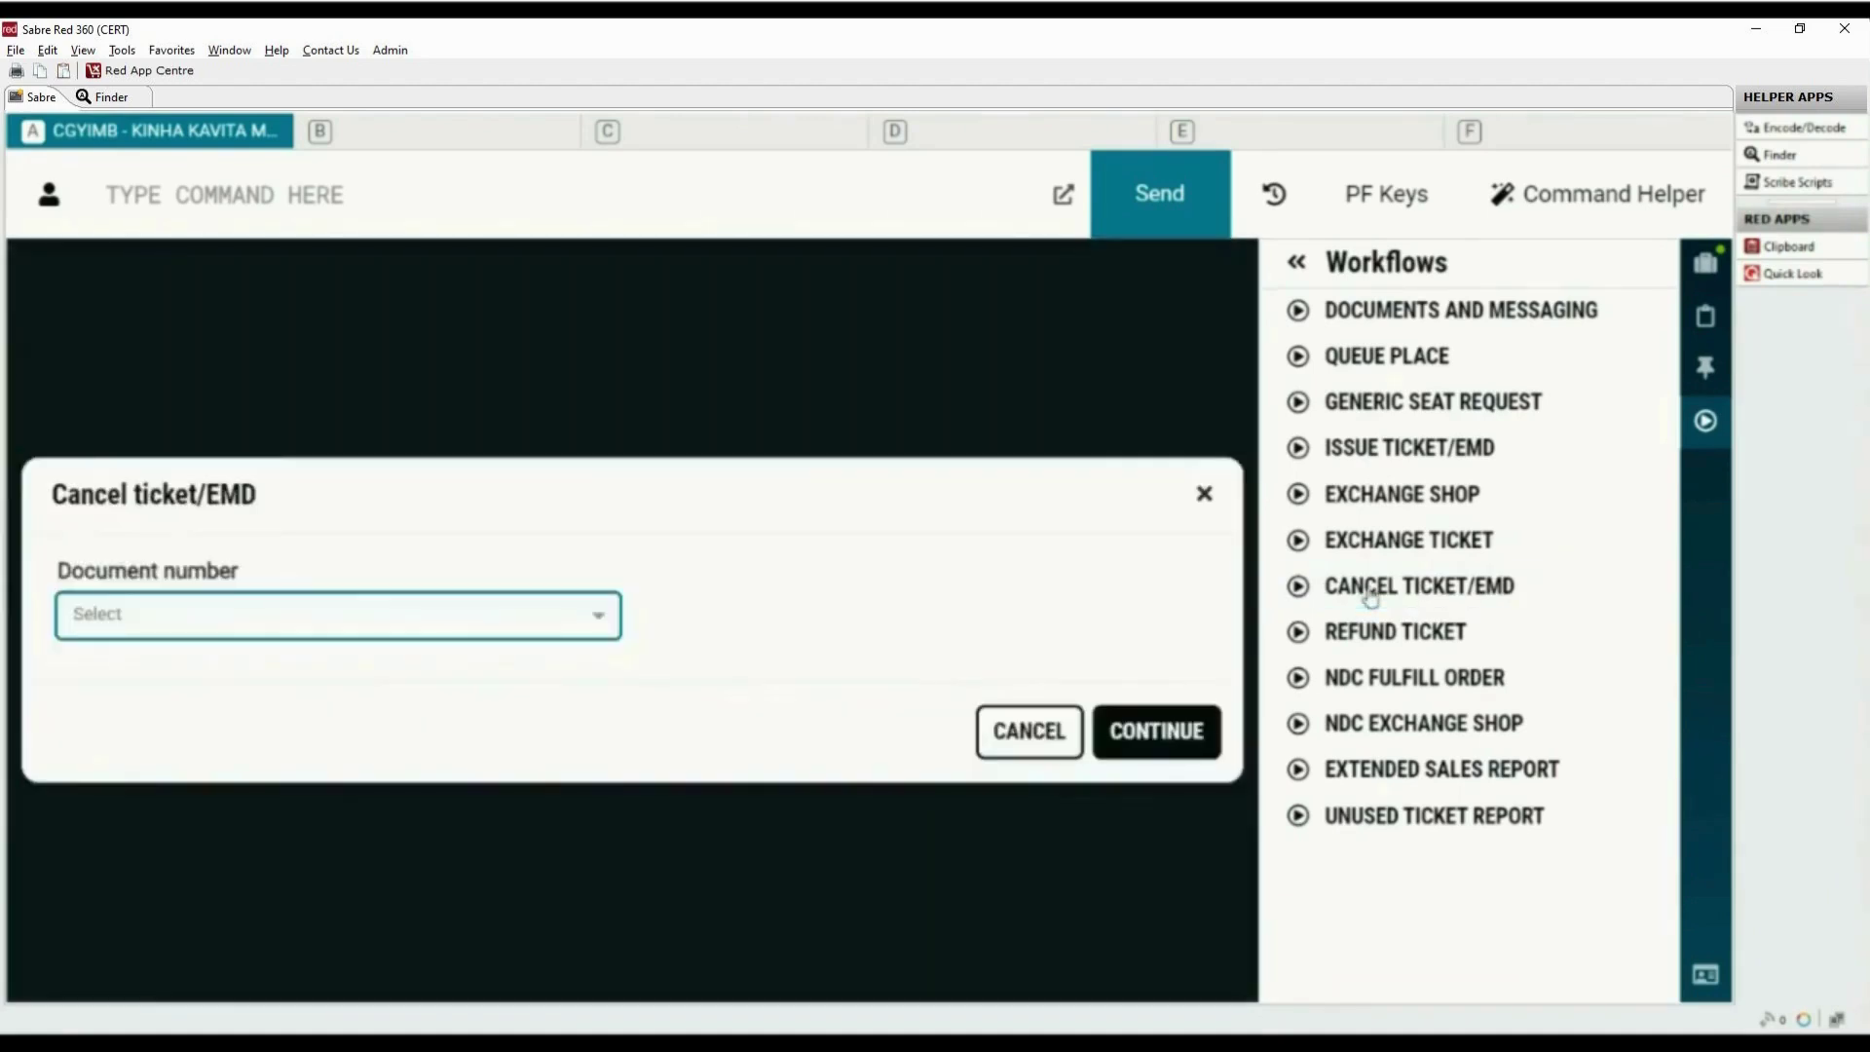
click(600, 621)
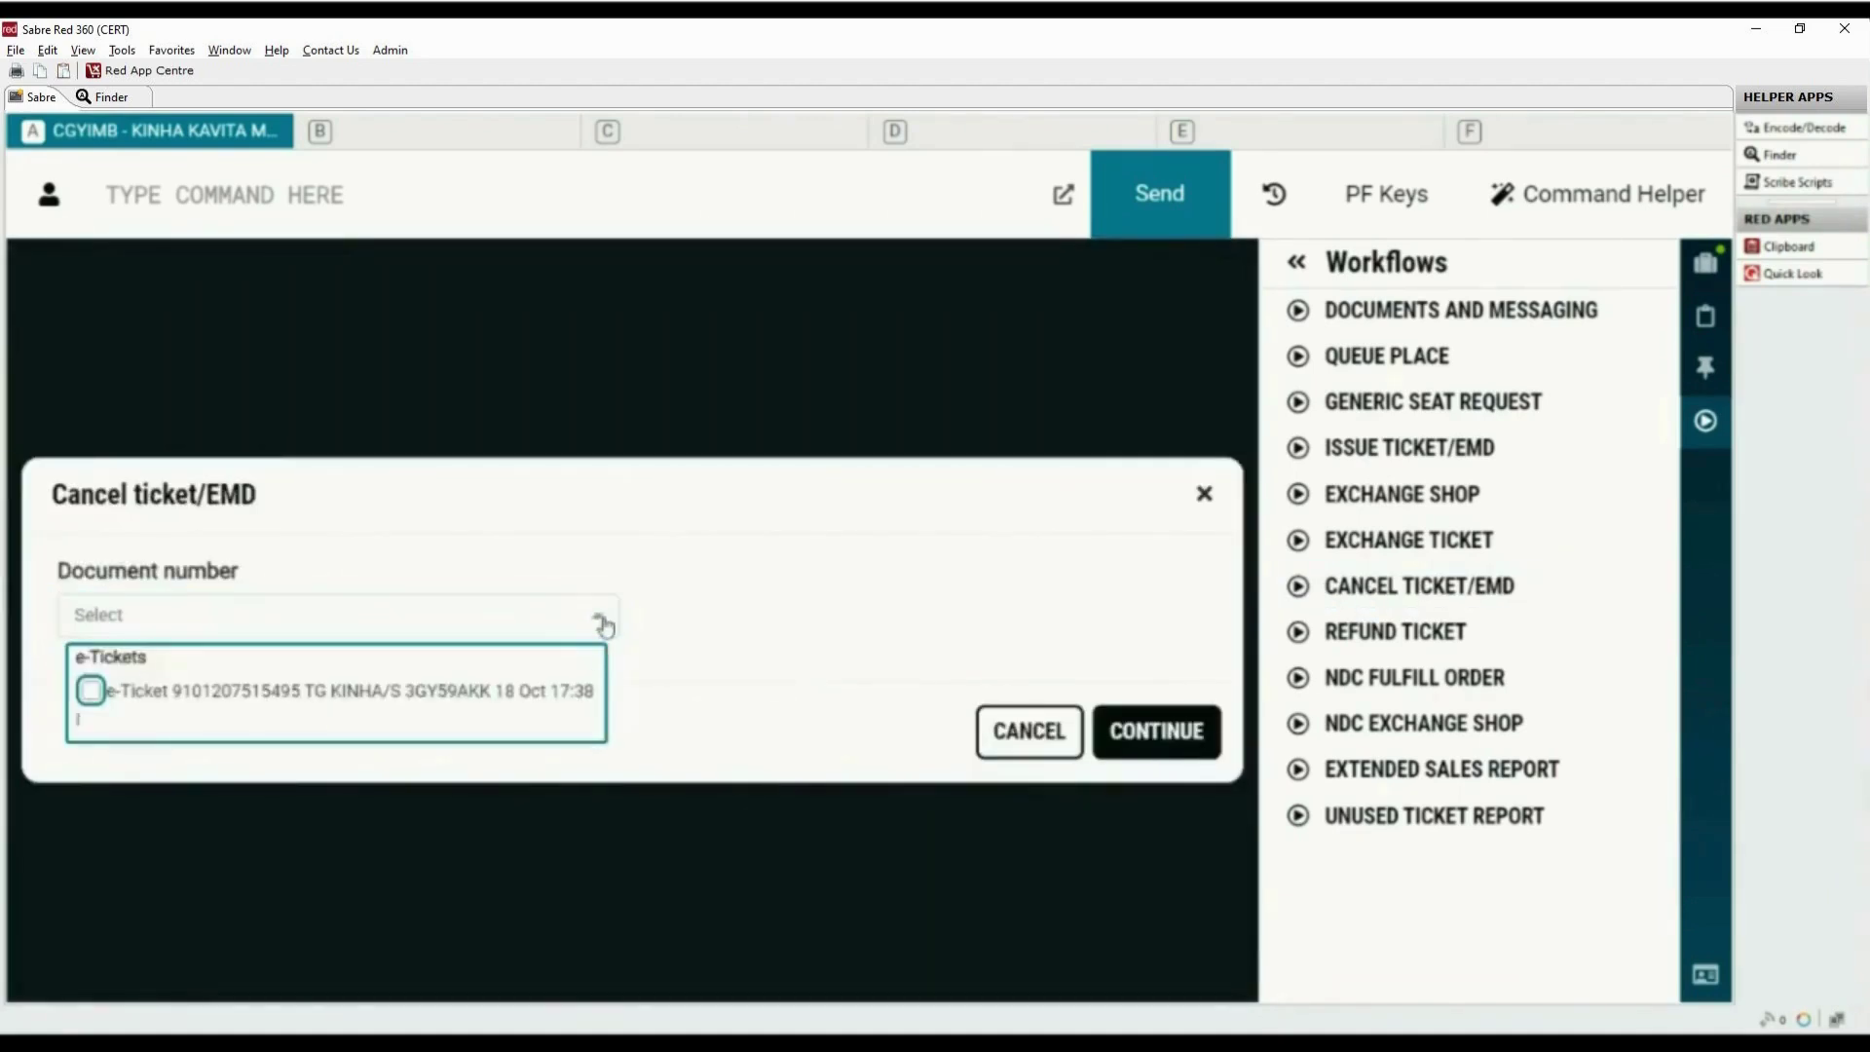
click(90, 691)
click(1159, 738)
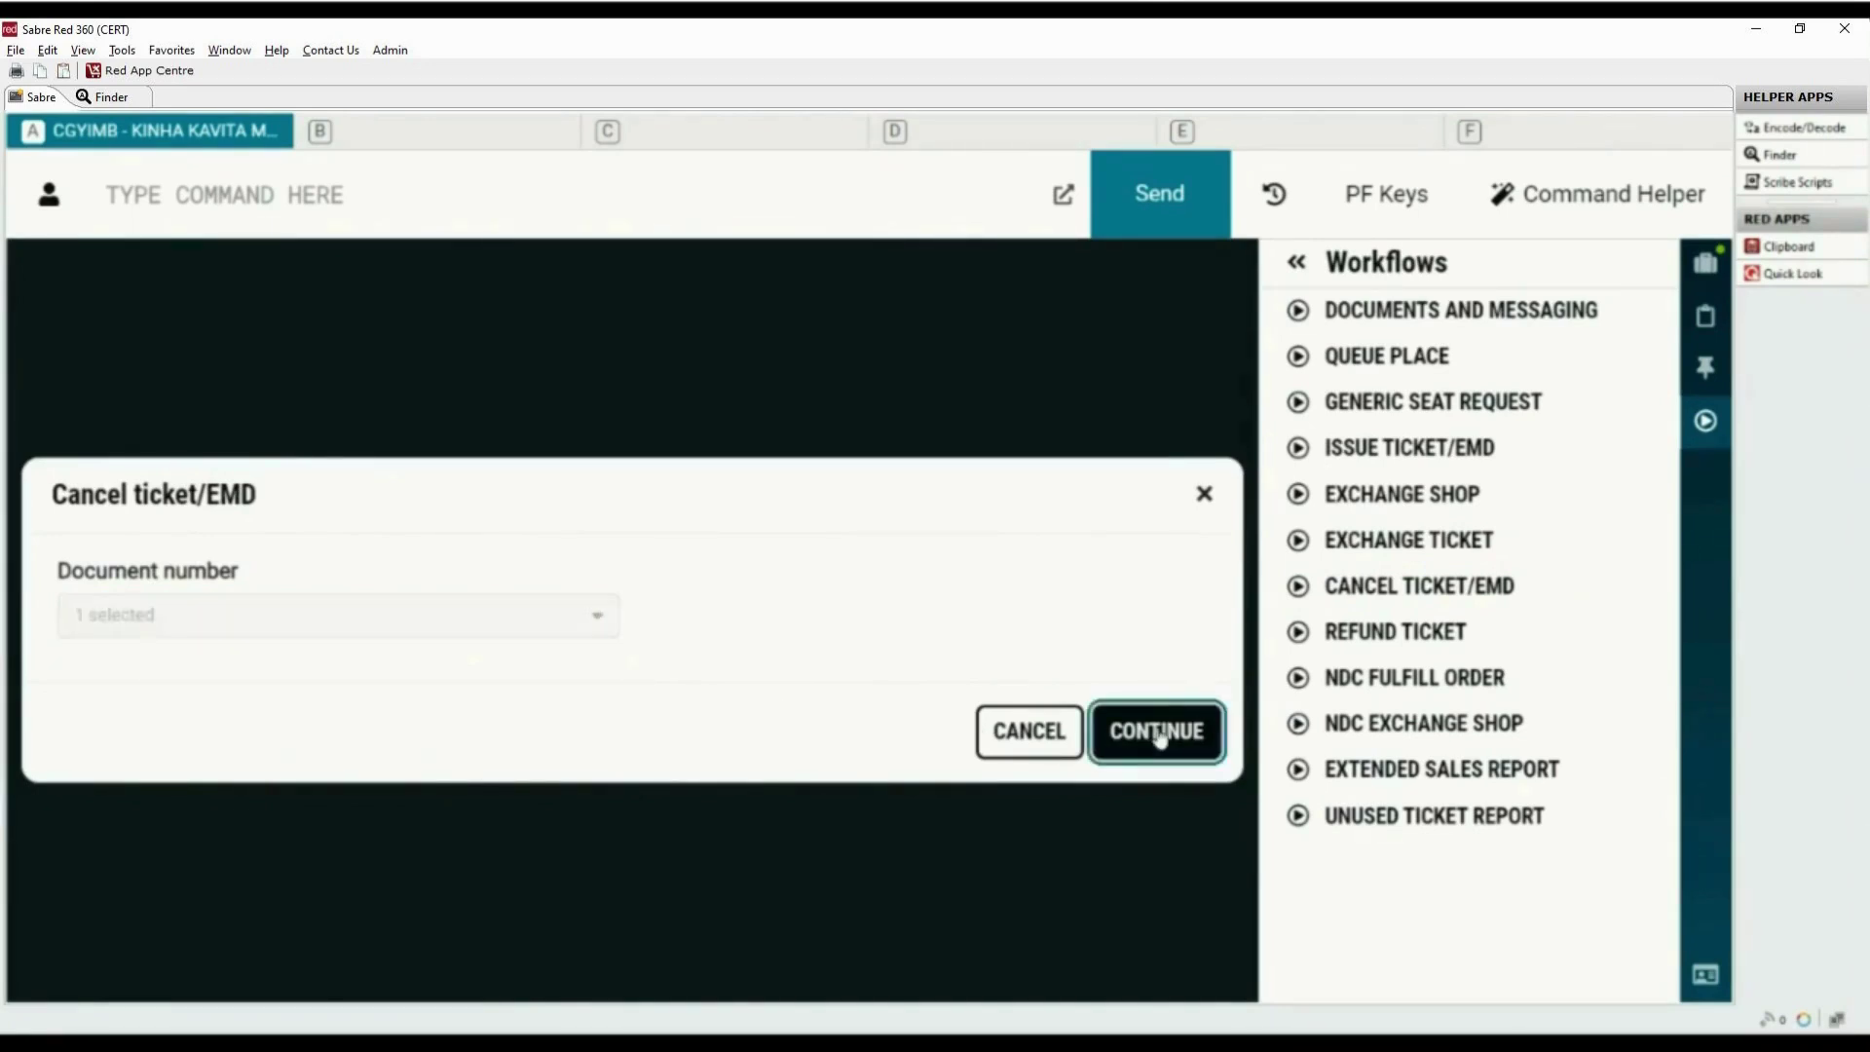
click(1159, 738)
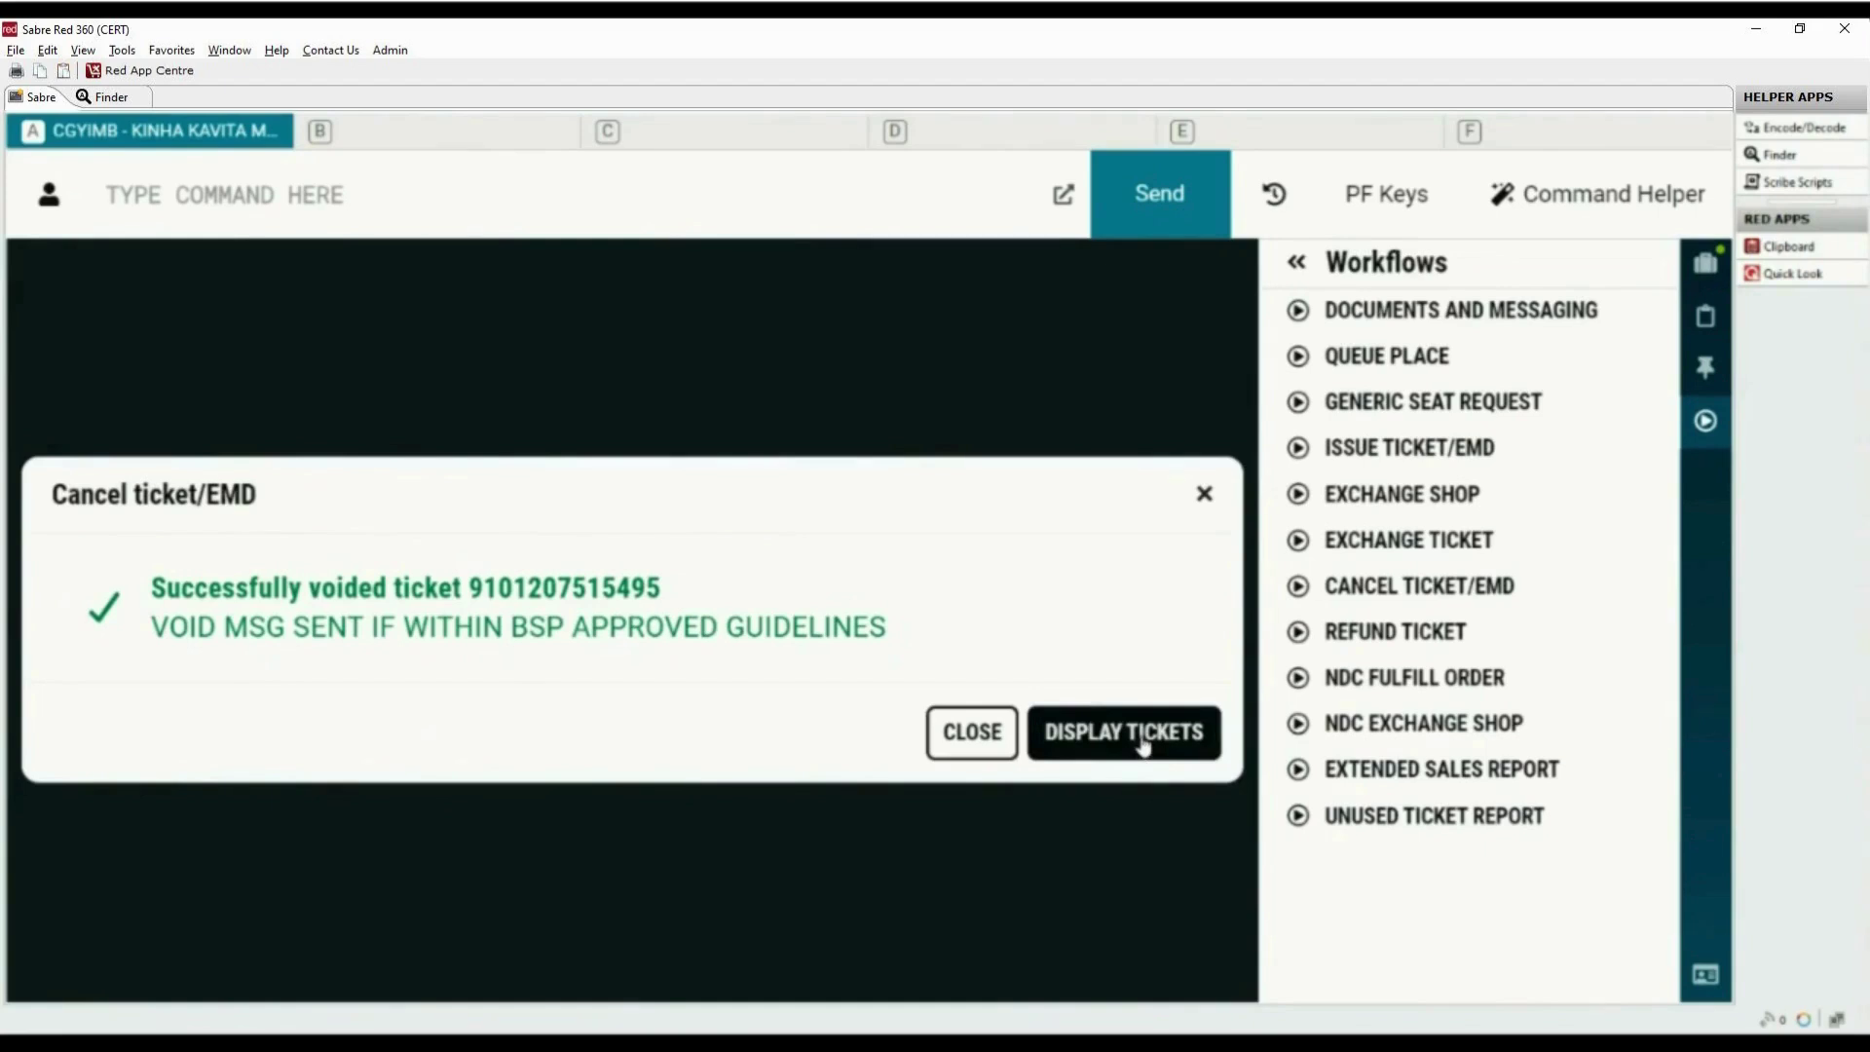
Display the booking's tickets to check all three carry void dates, then close the view
click(1144, 745)
click(1705, 420)
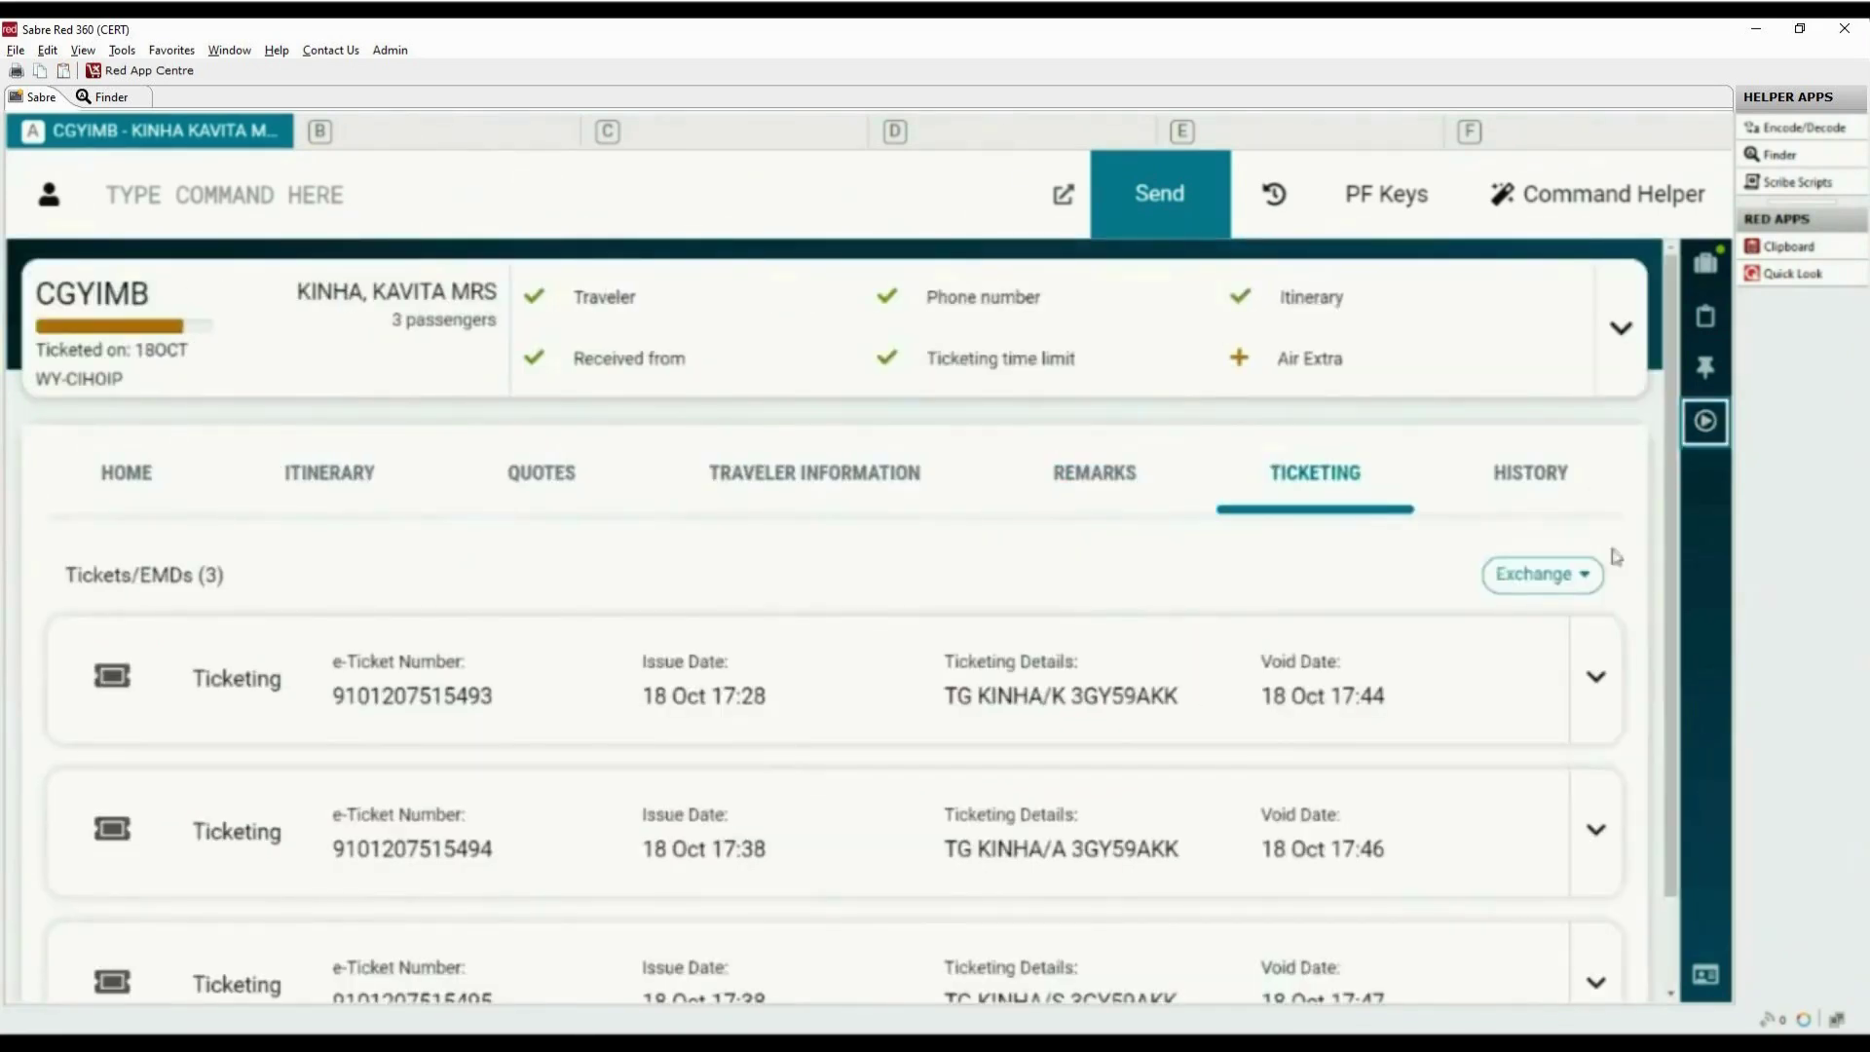
scroll(1430, 896, down, 1)
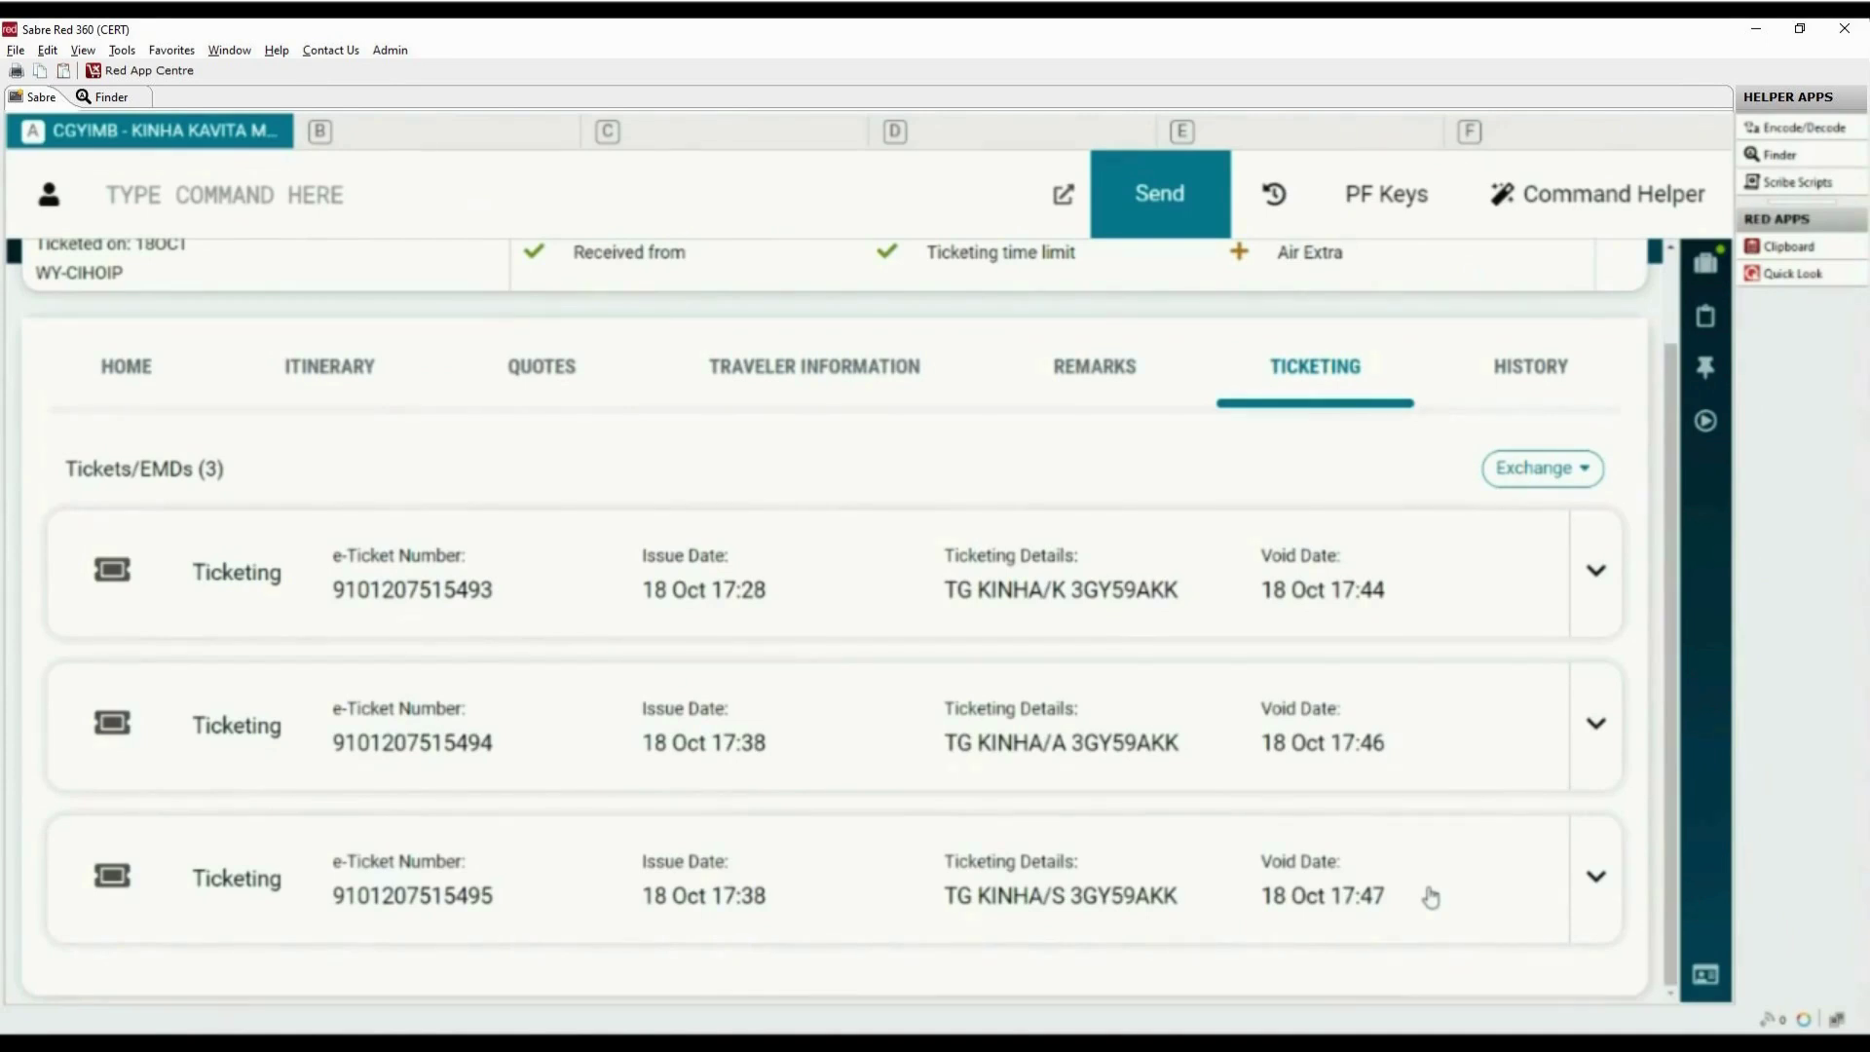
click(1431, 897)
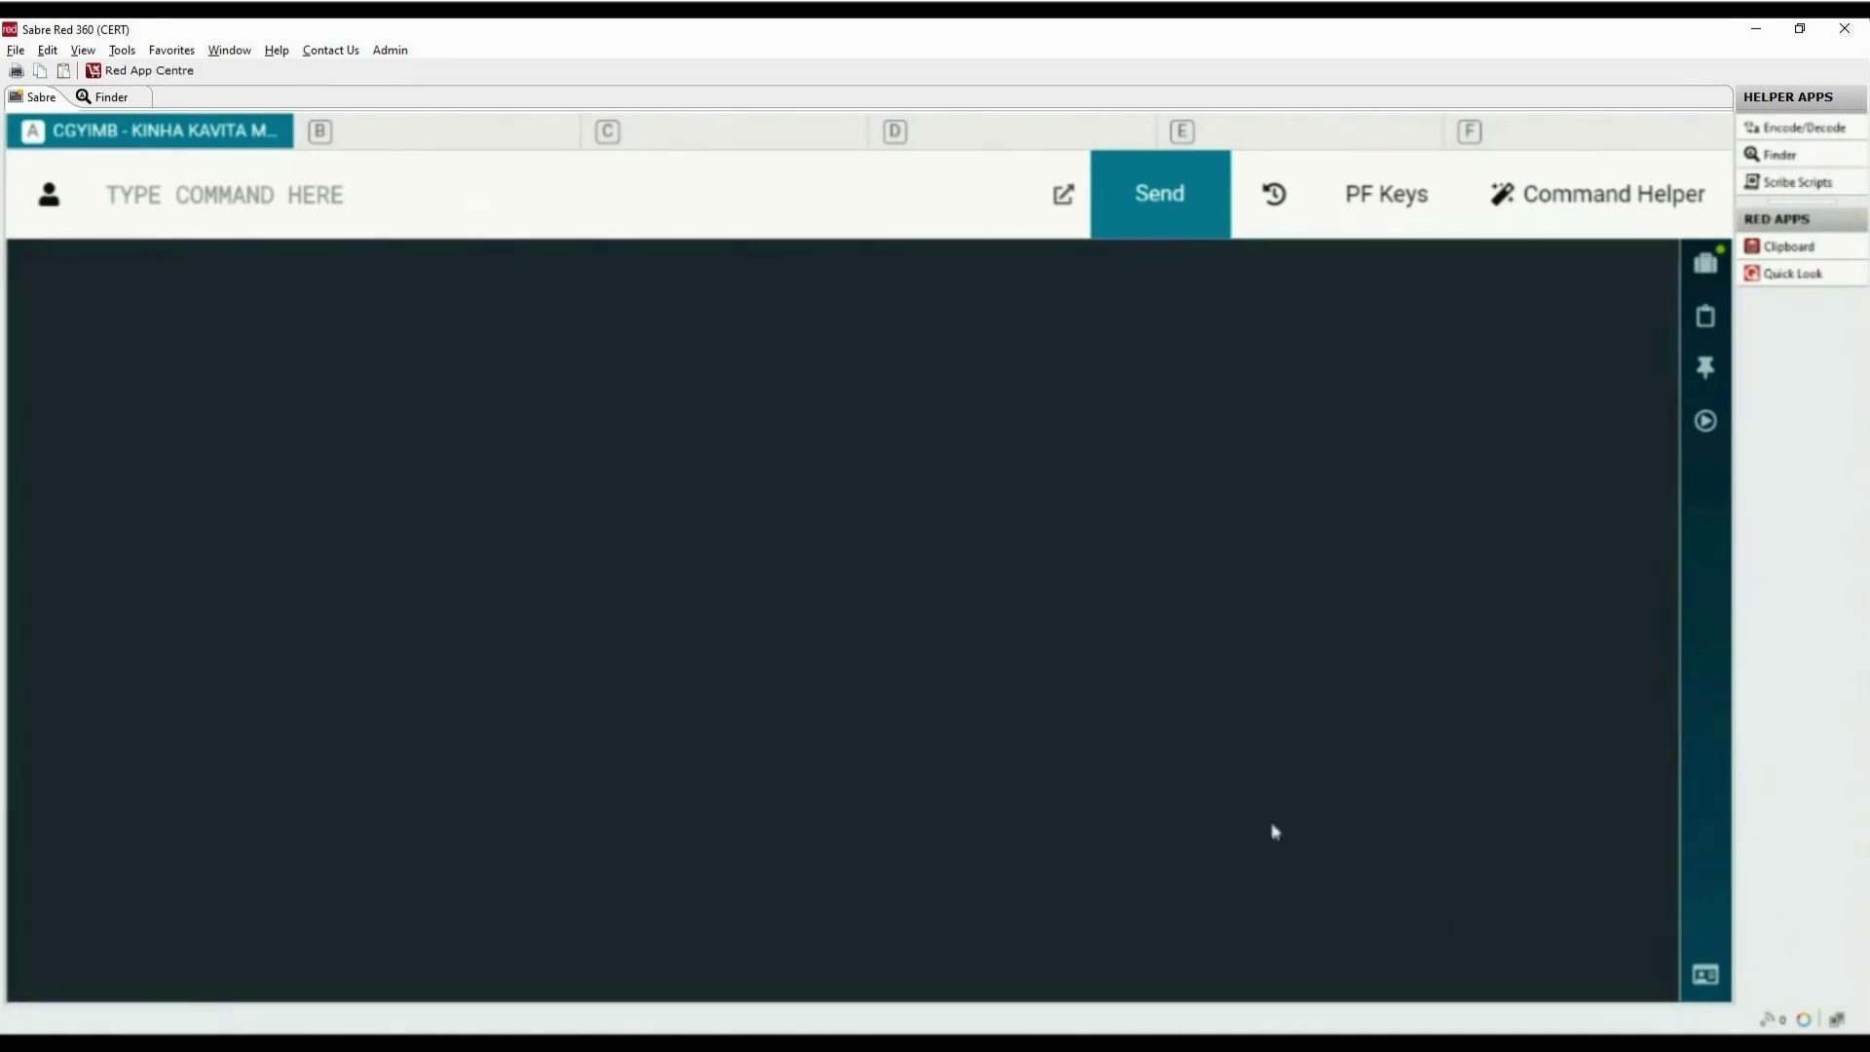
Display the PNR with *A, check *T shows all three tickets VOID, then redisplay *A
click(589, 212)
text(*A)
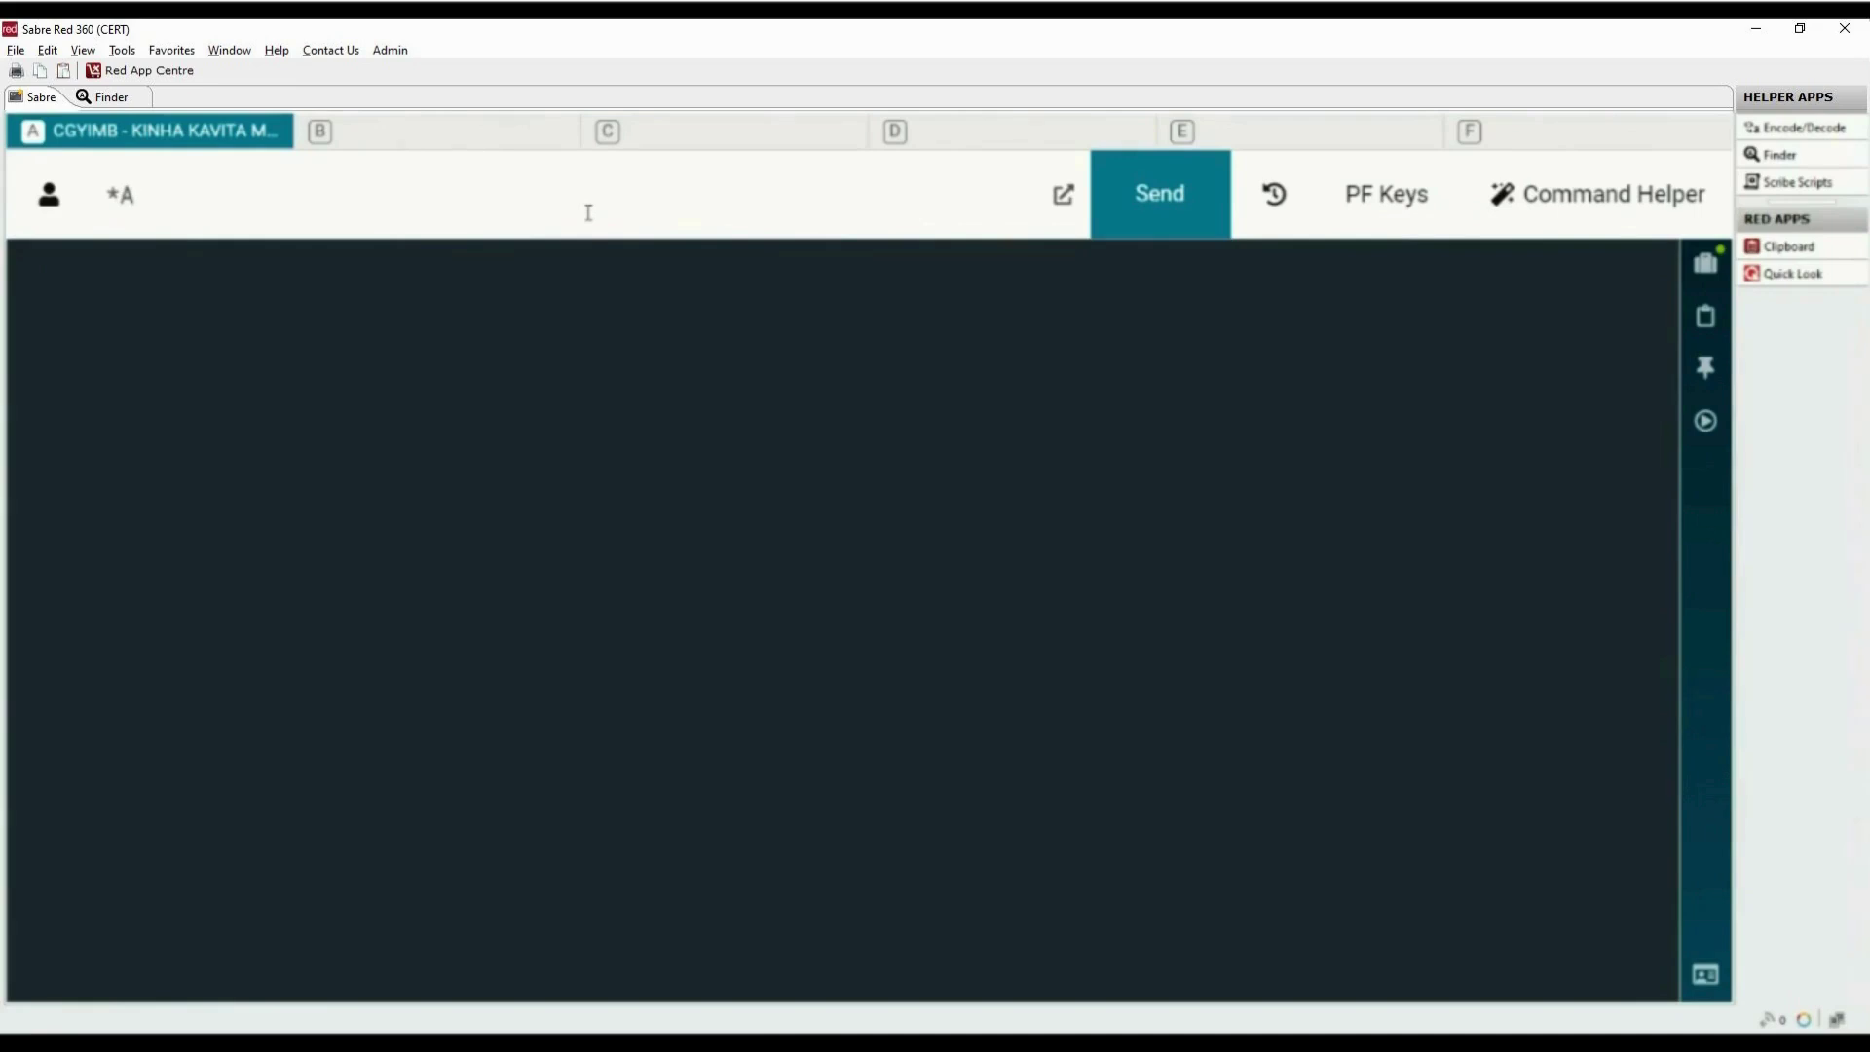
key(Return)
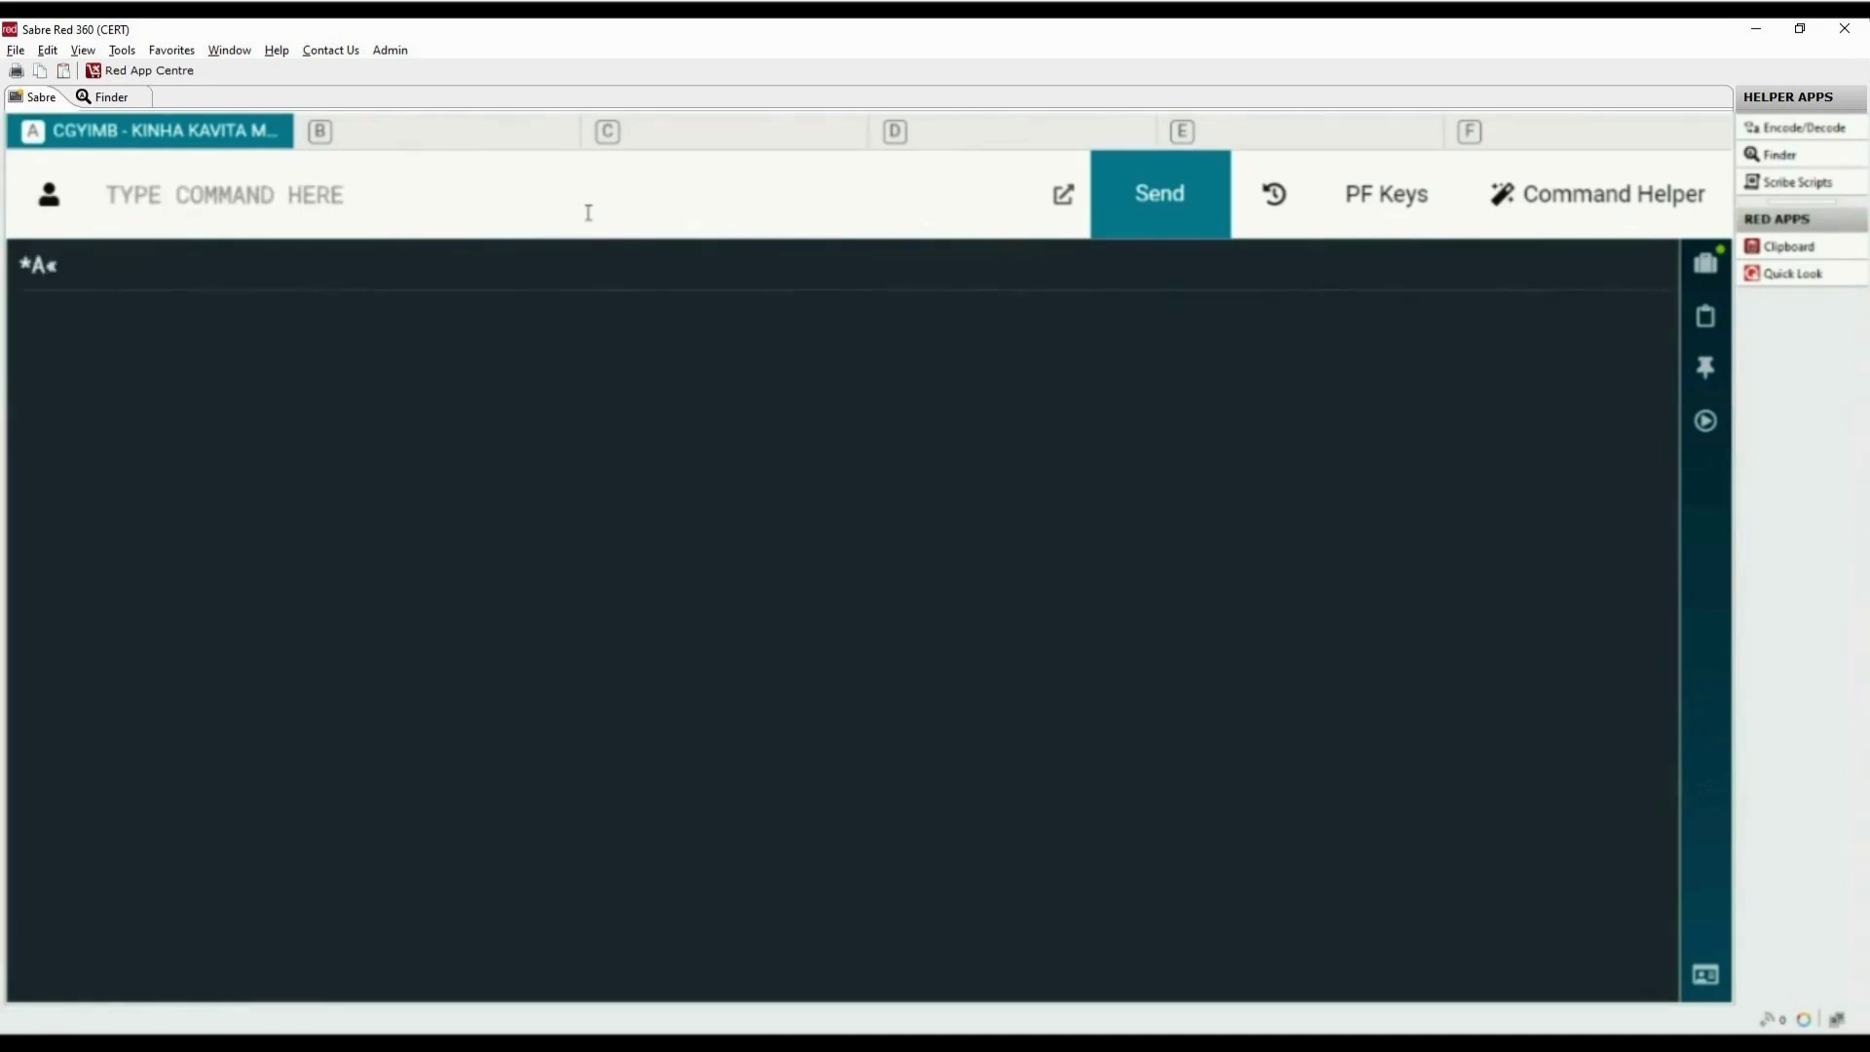
text(*T)
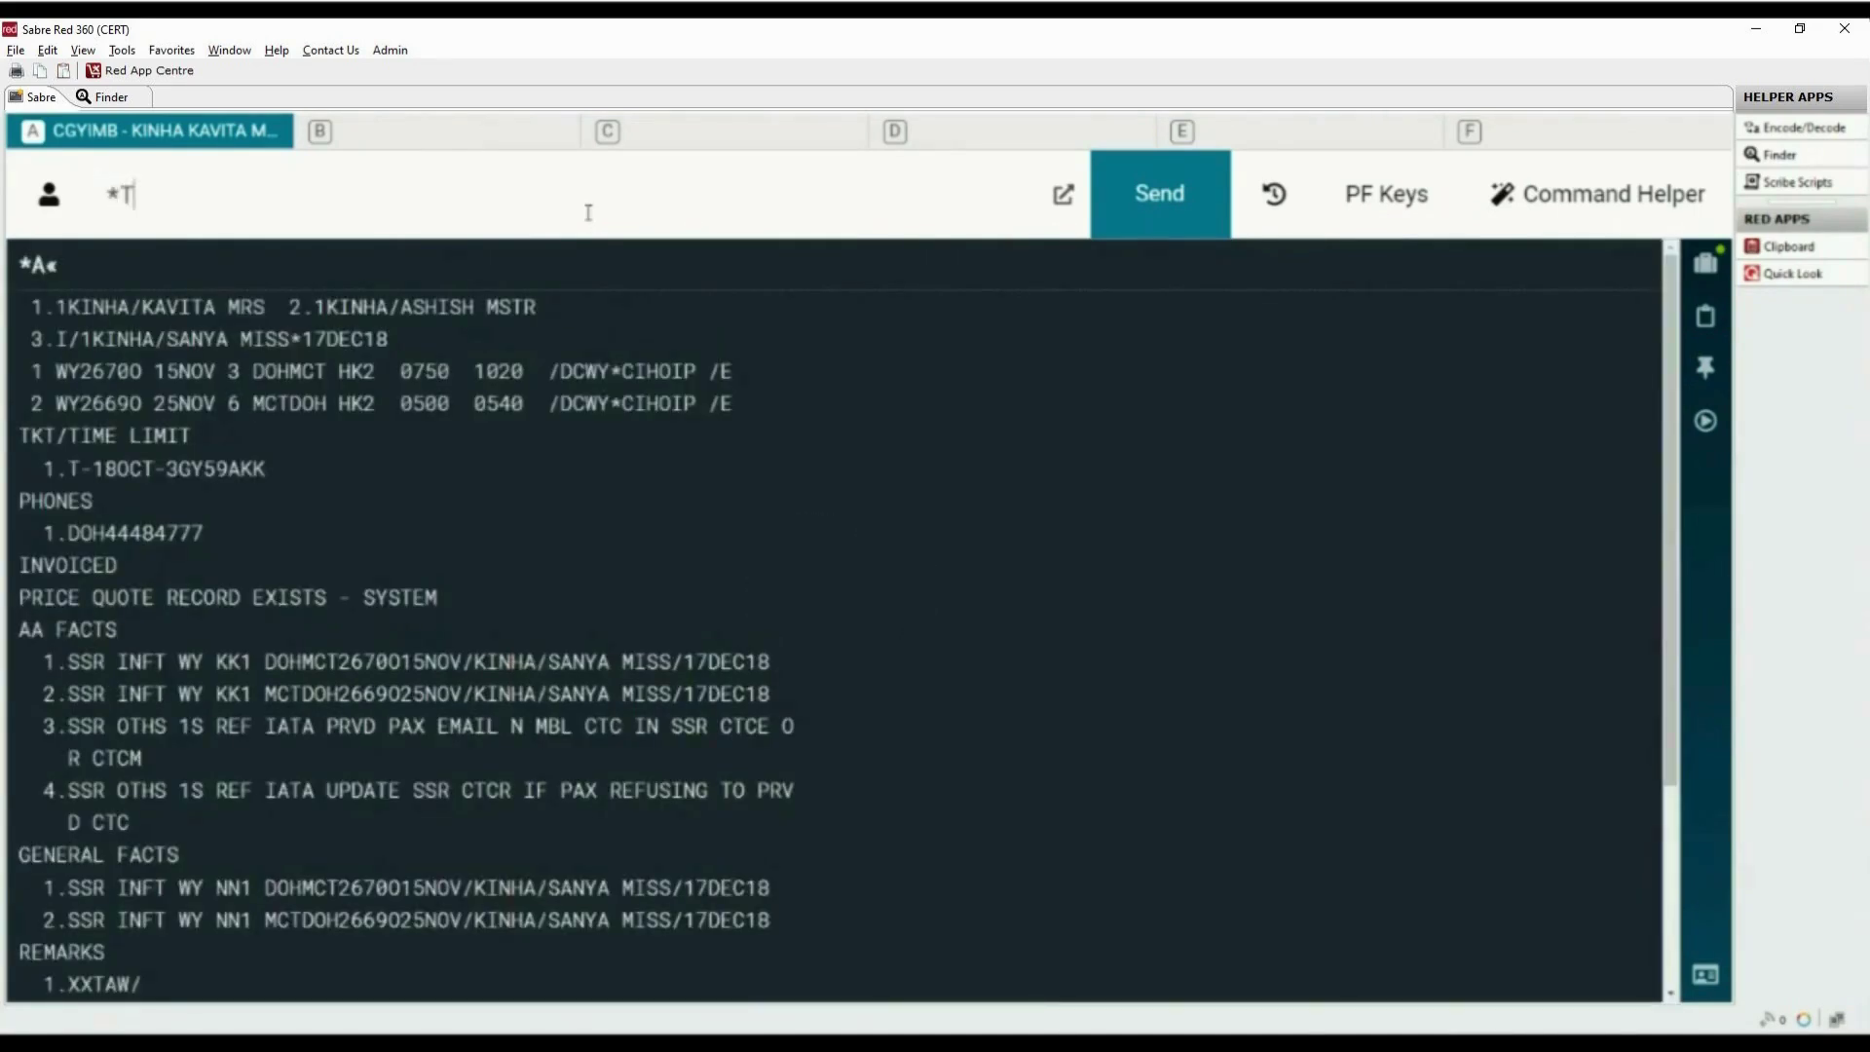
key(Return)
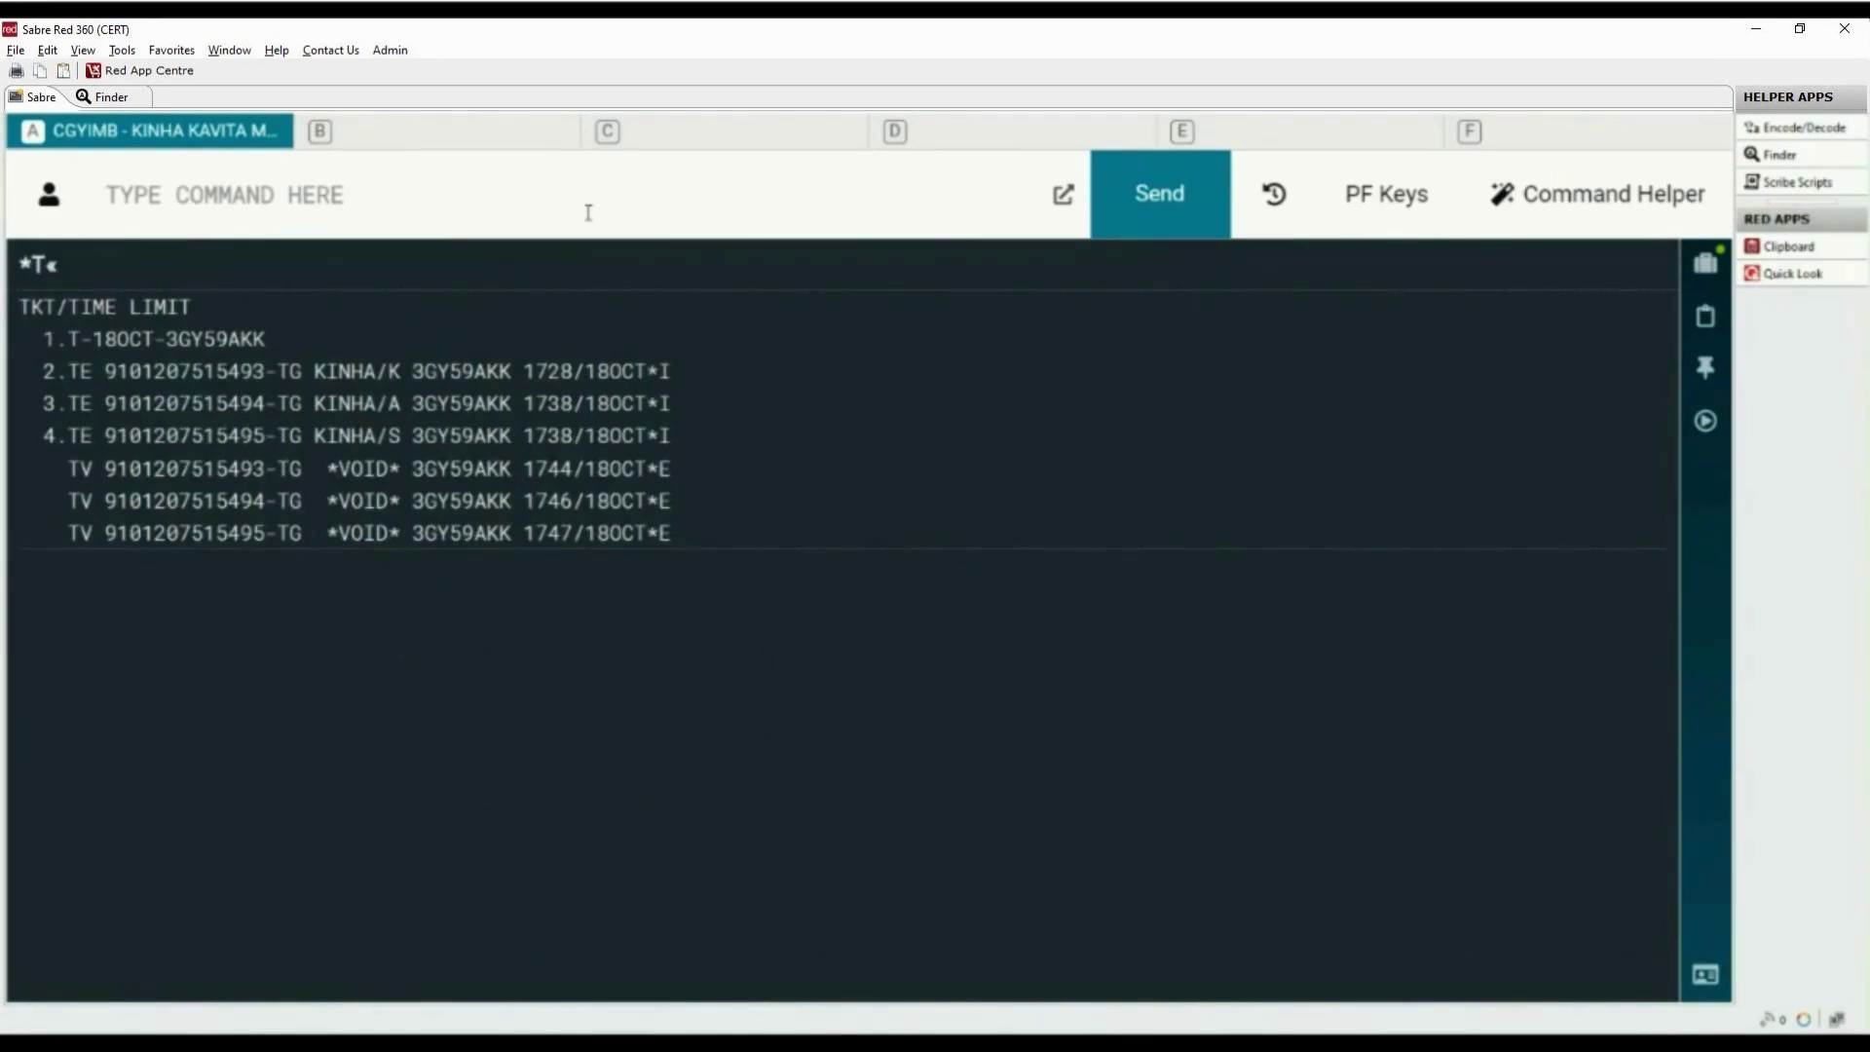
text(*)
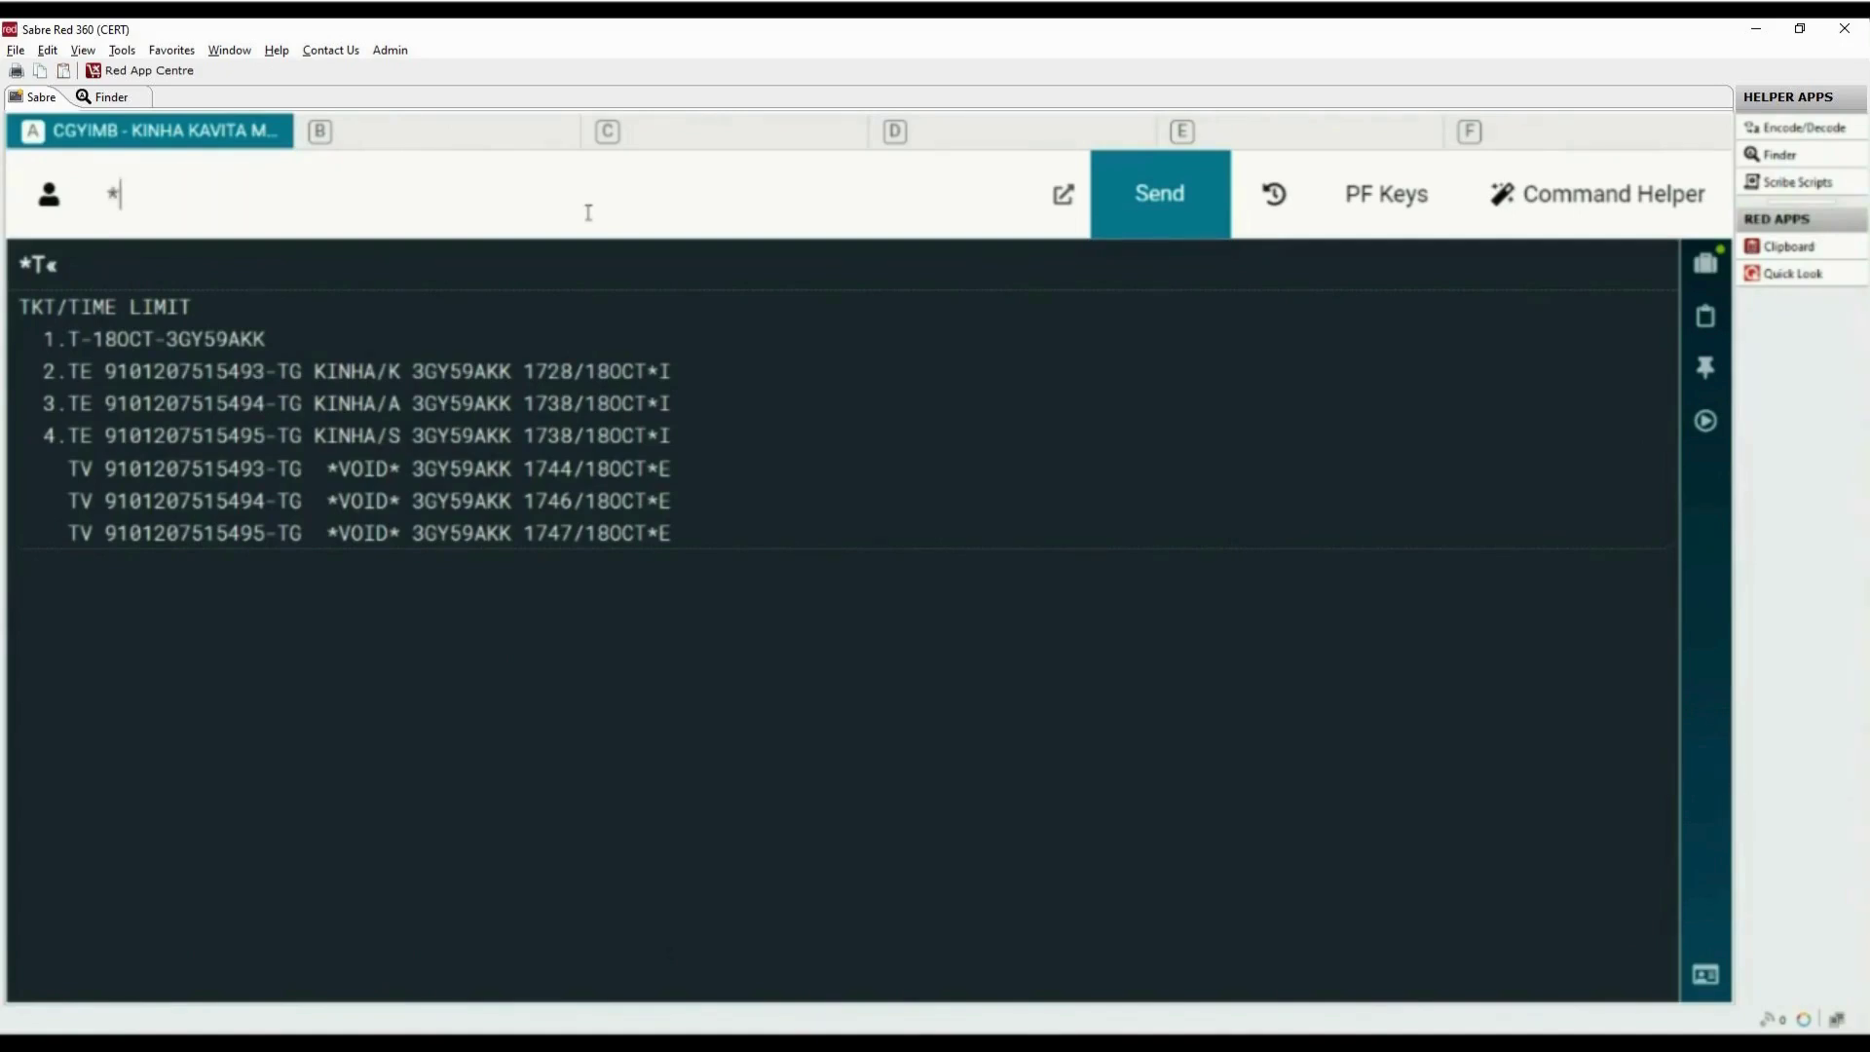
text(A)
key(Return)
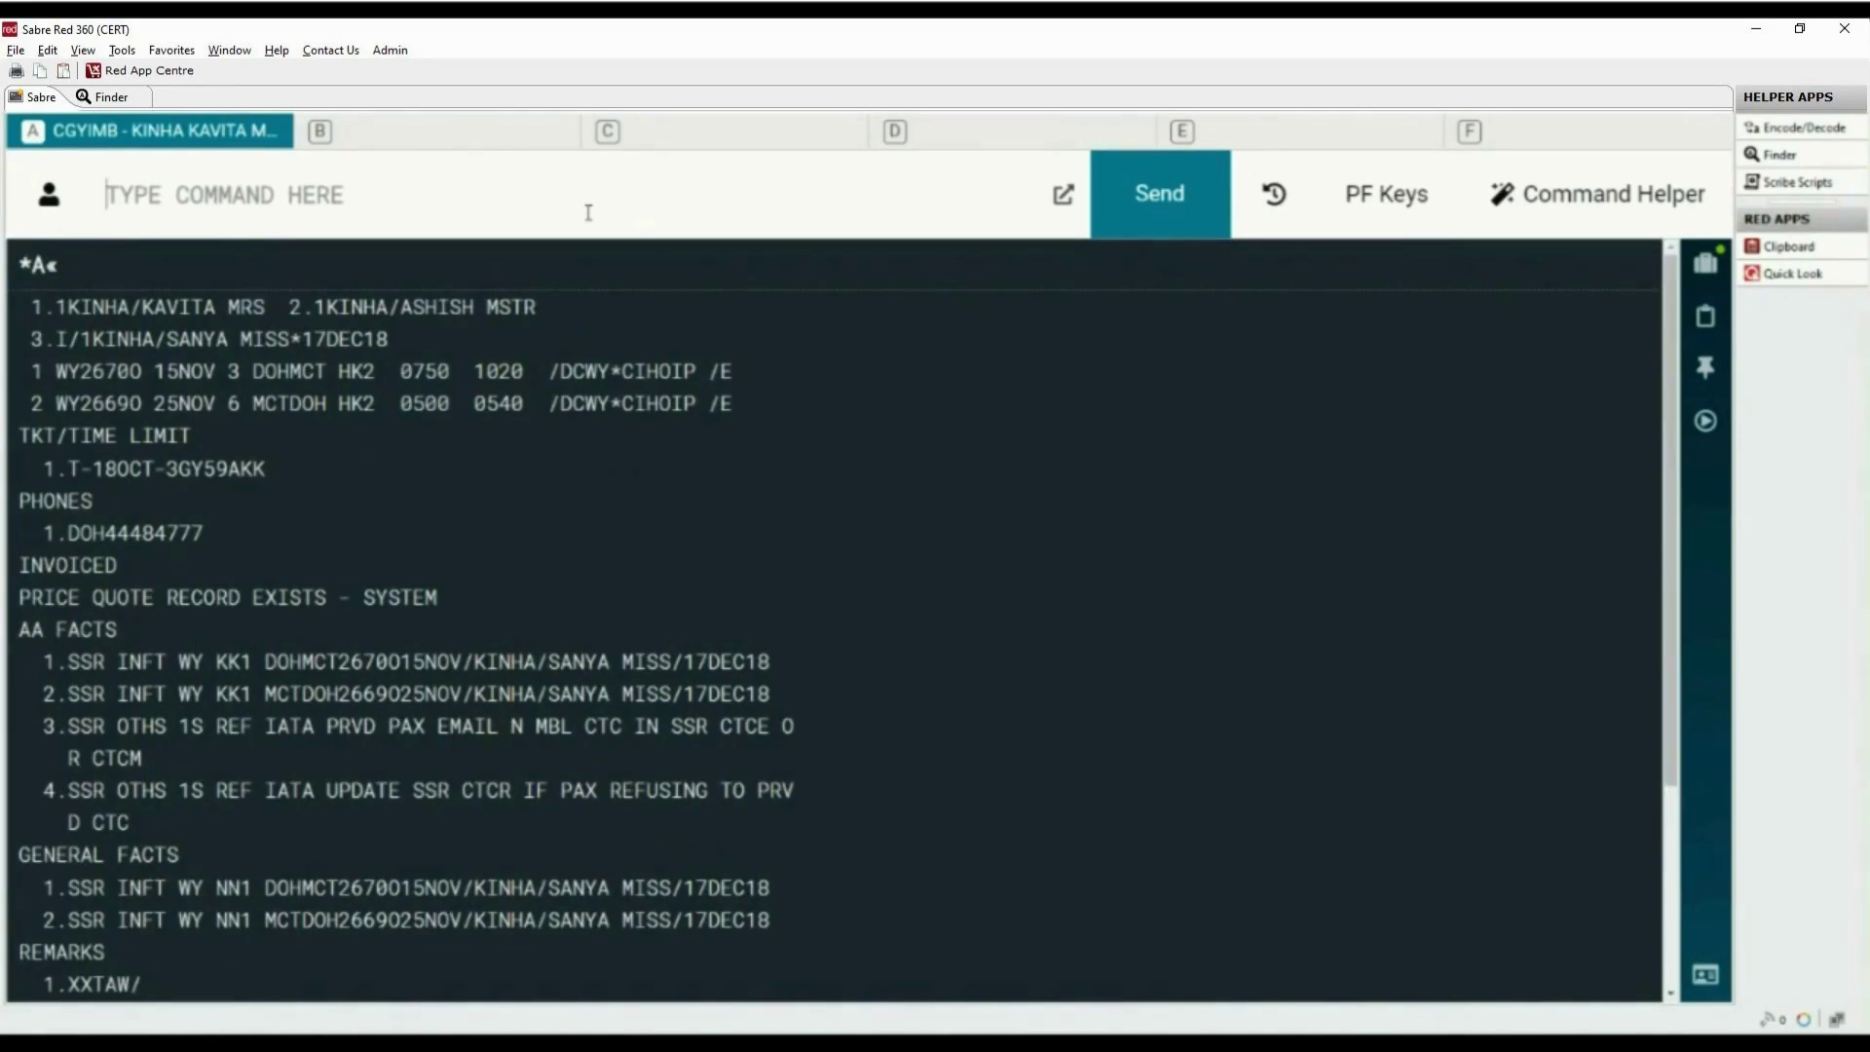
Cancel all flight segments with XI and enter PSER as the received-from name
text(XI)
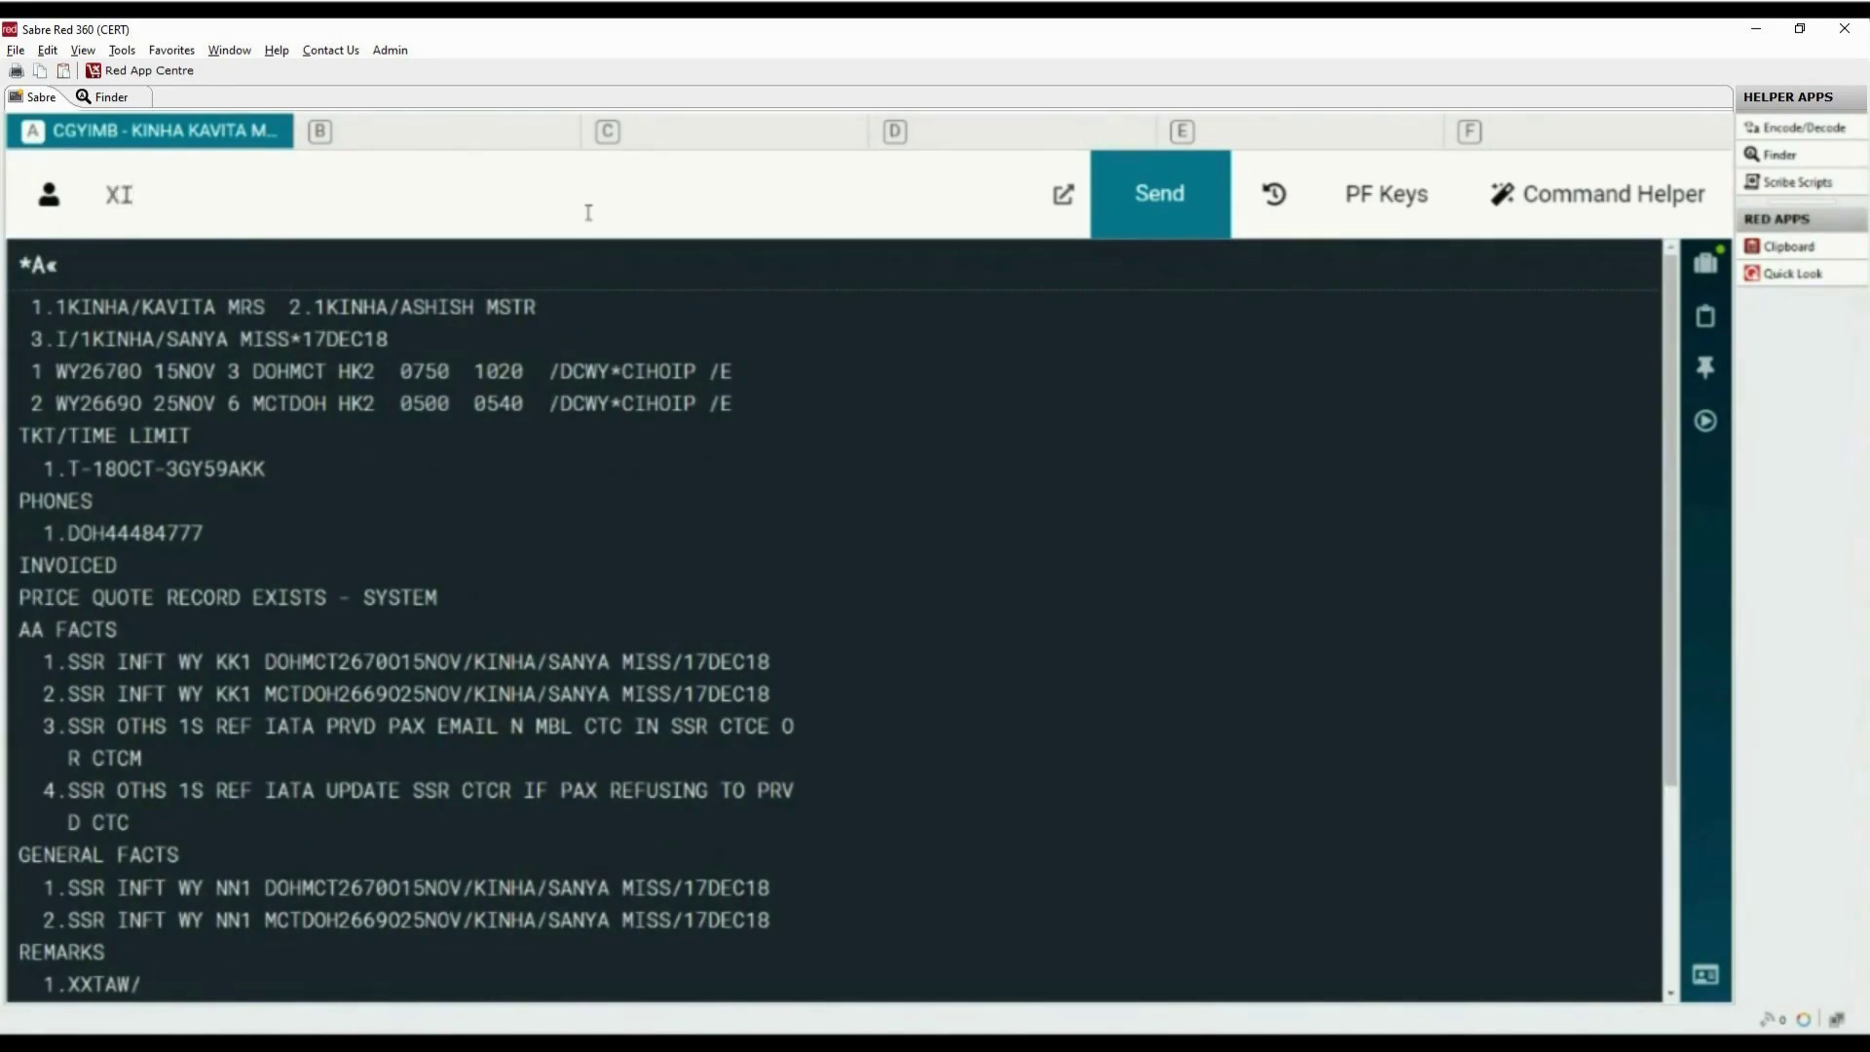
key(Return)
text(6)
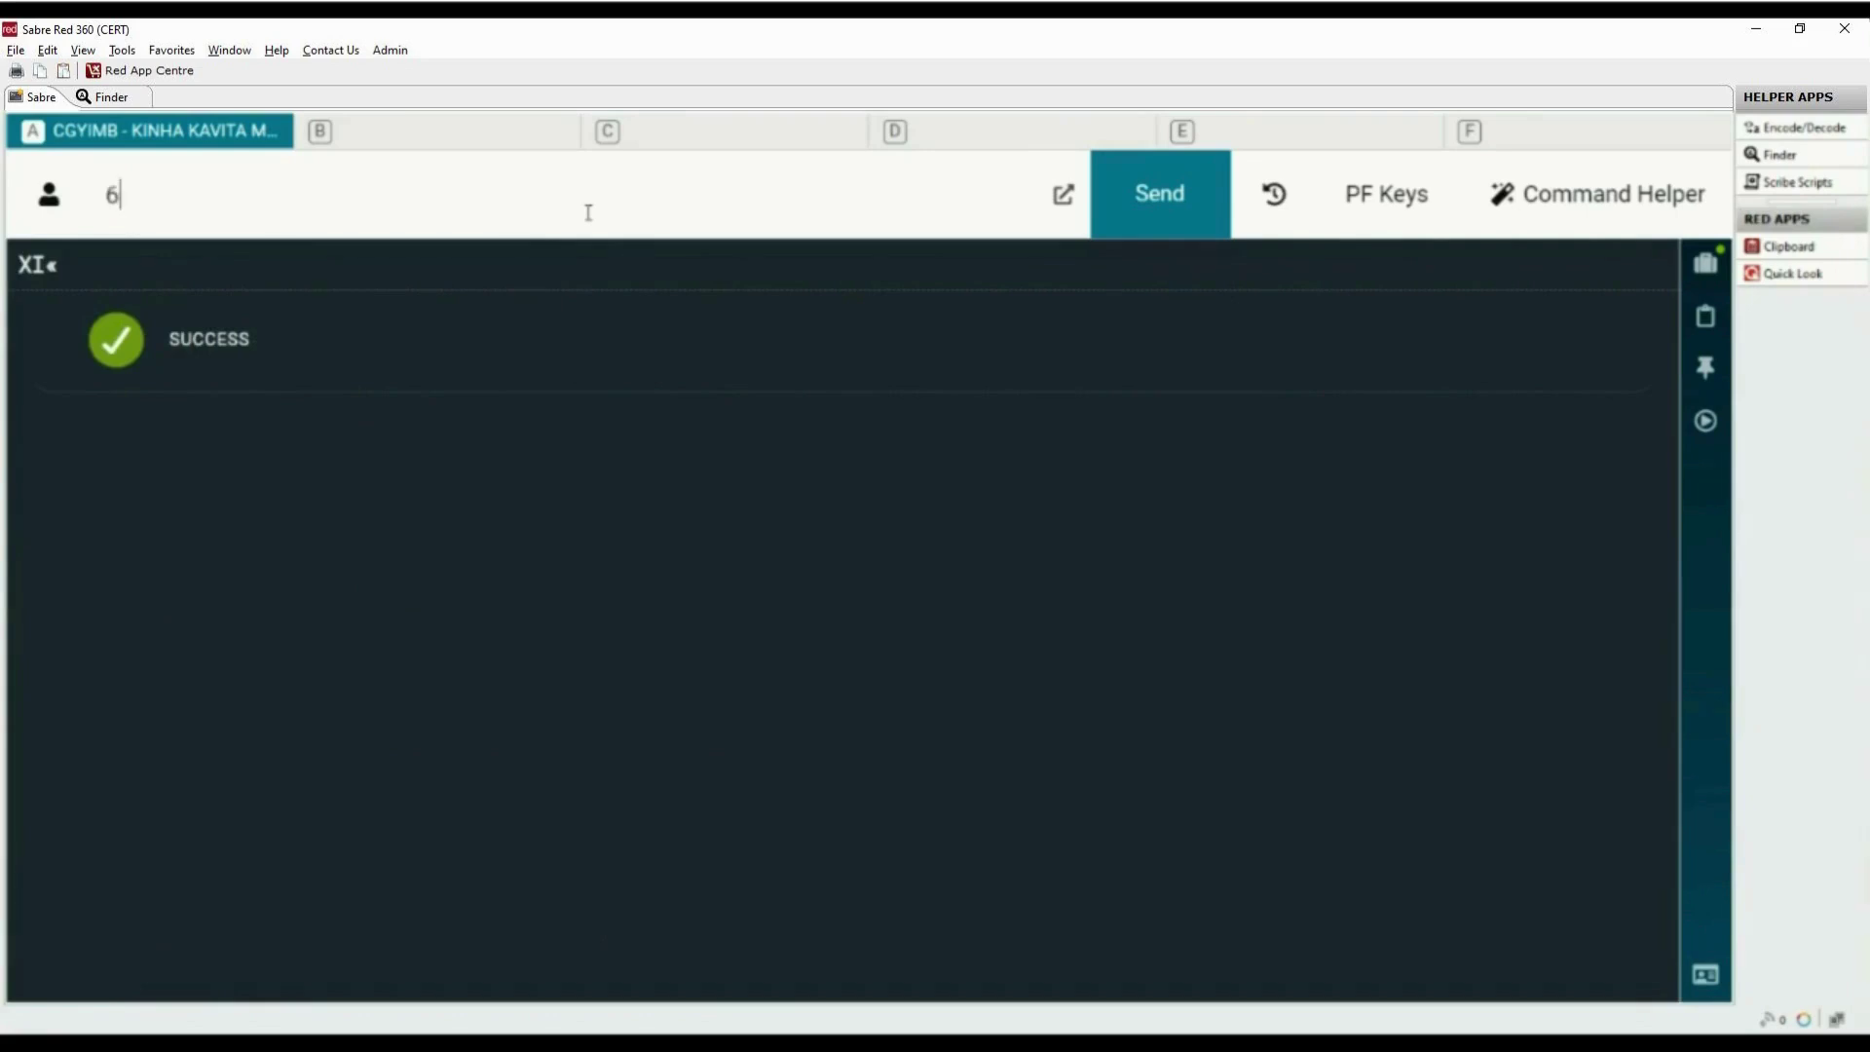
text(PSER)
key(Return)
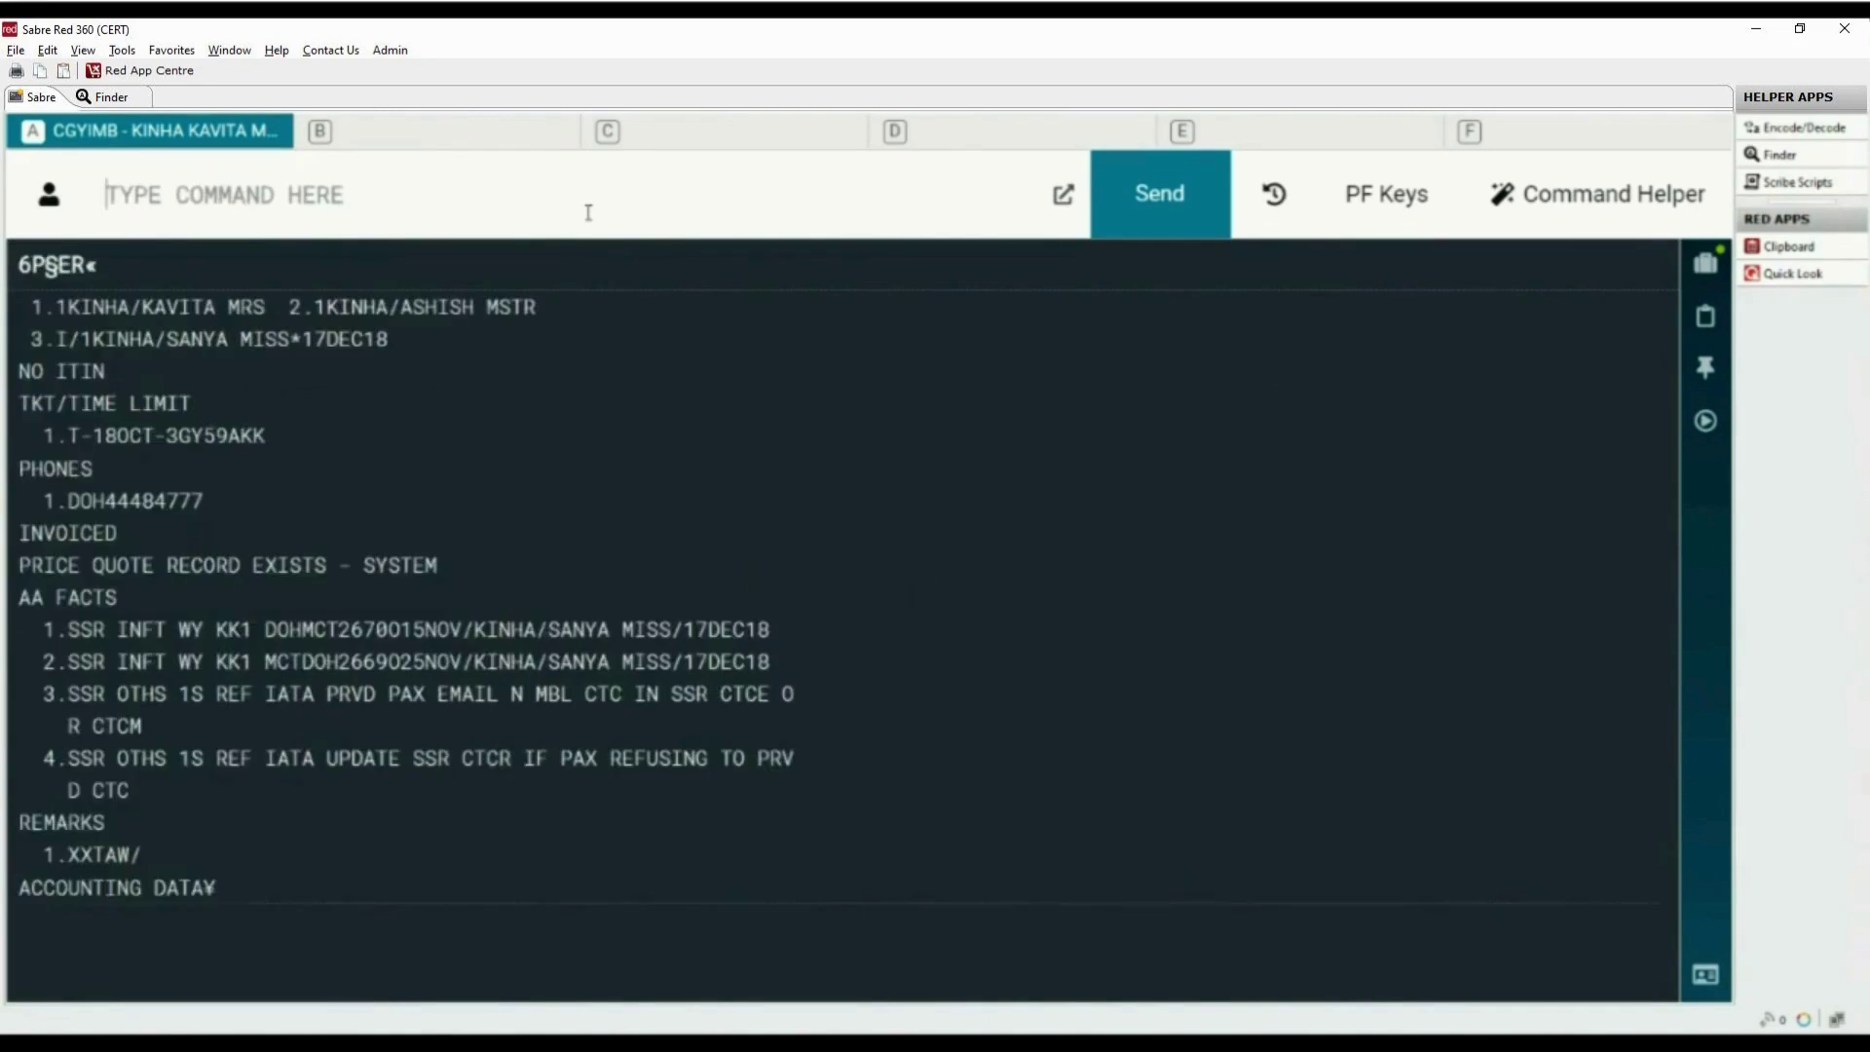
End the transaction with IR and highlight the redisplayed NO ITIN line
text(IR)
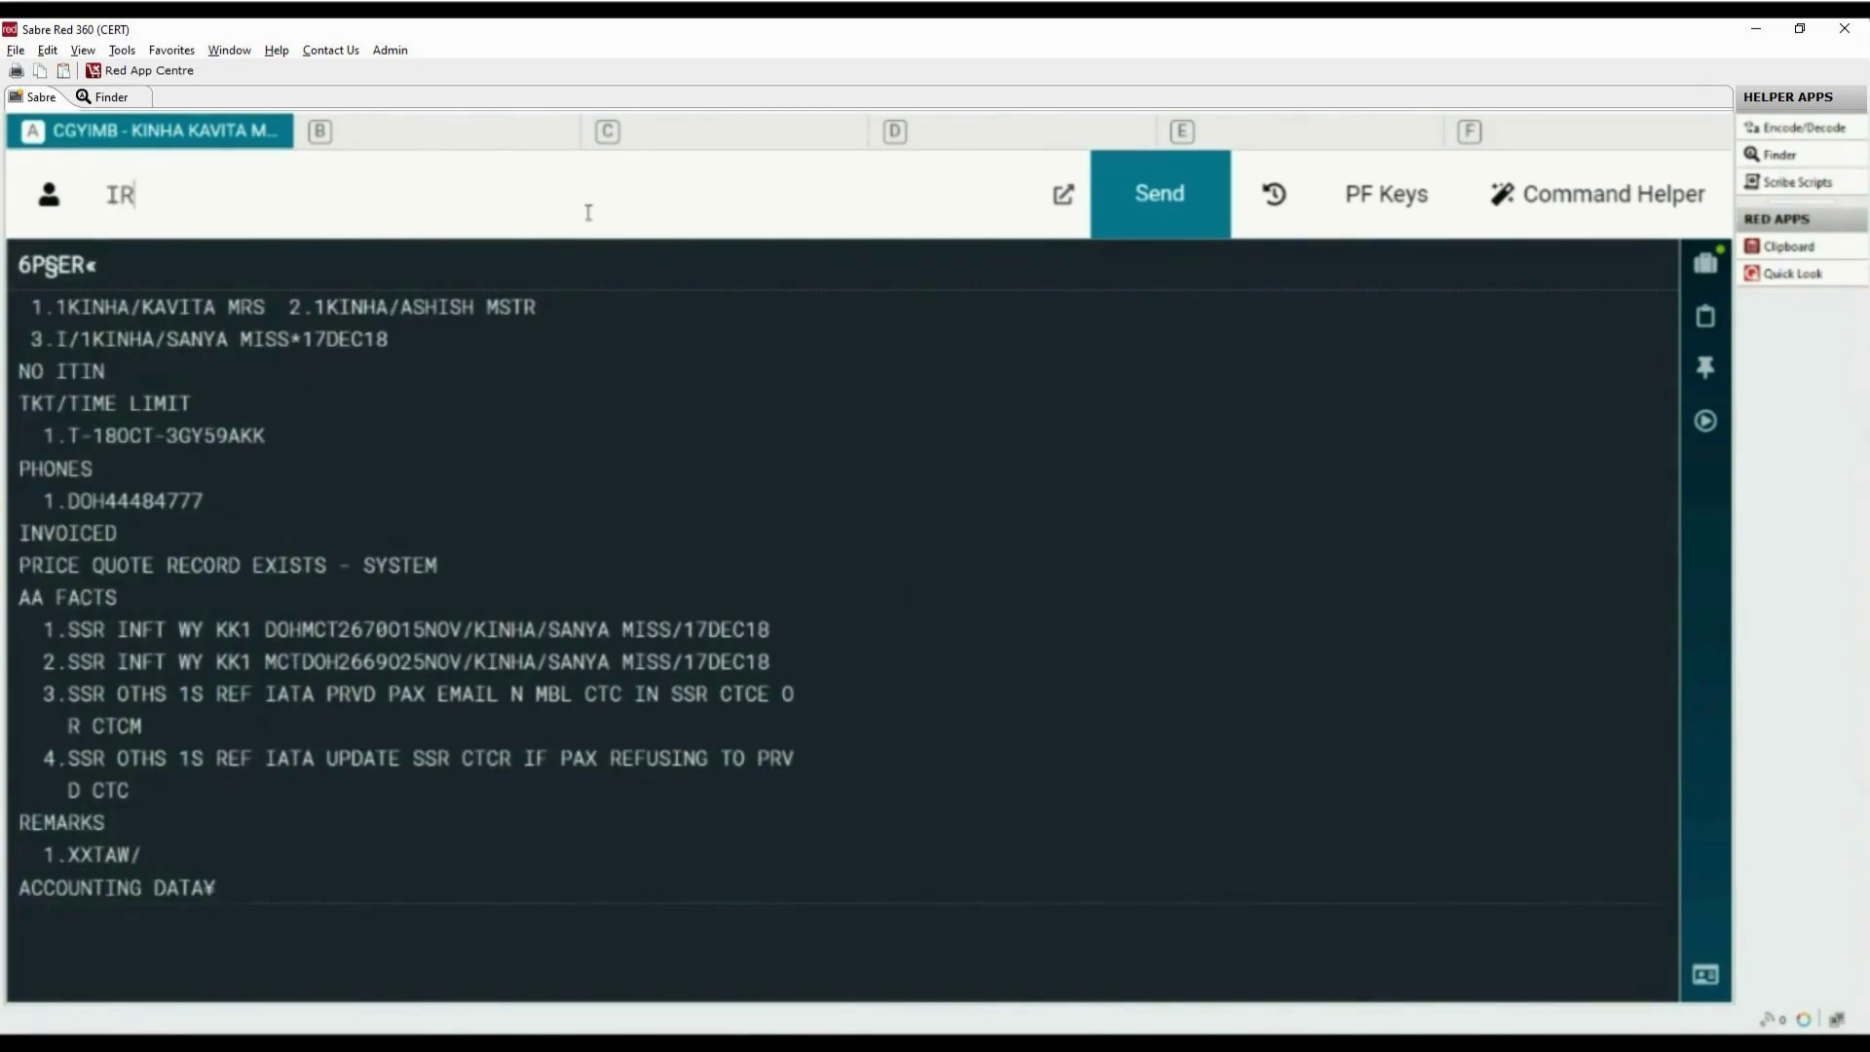
key(Return)
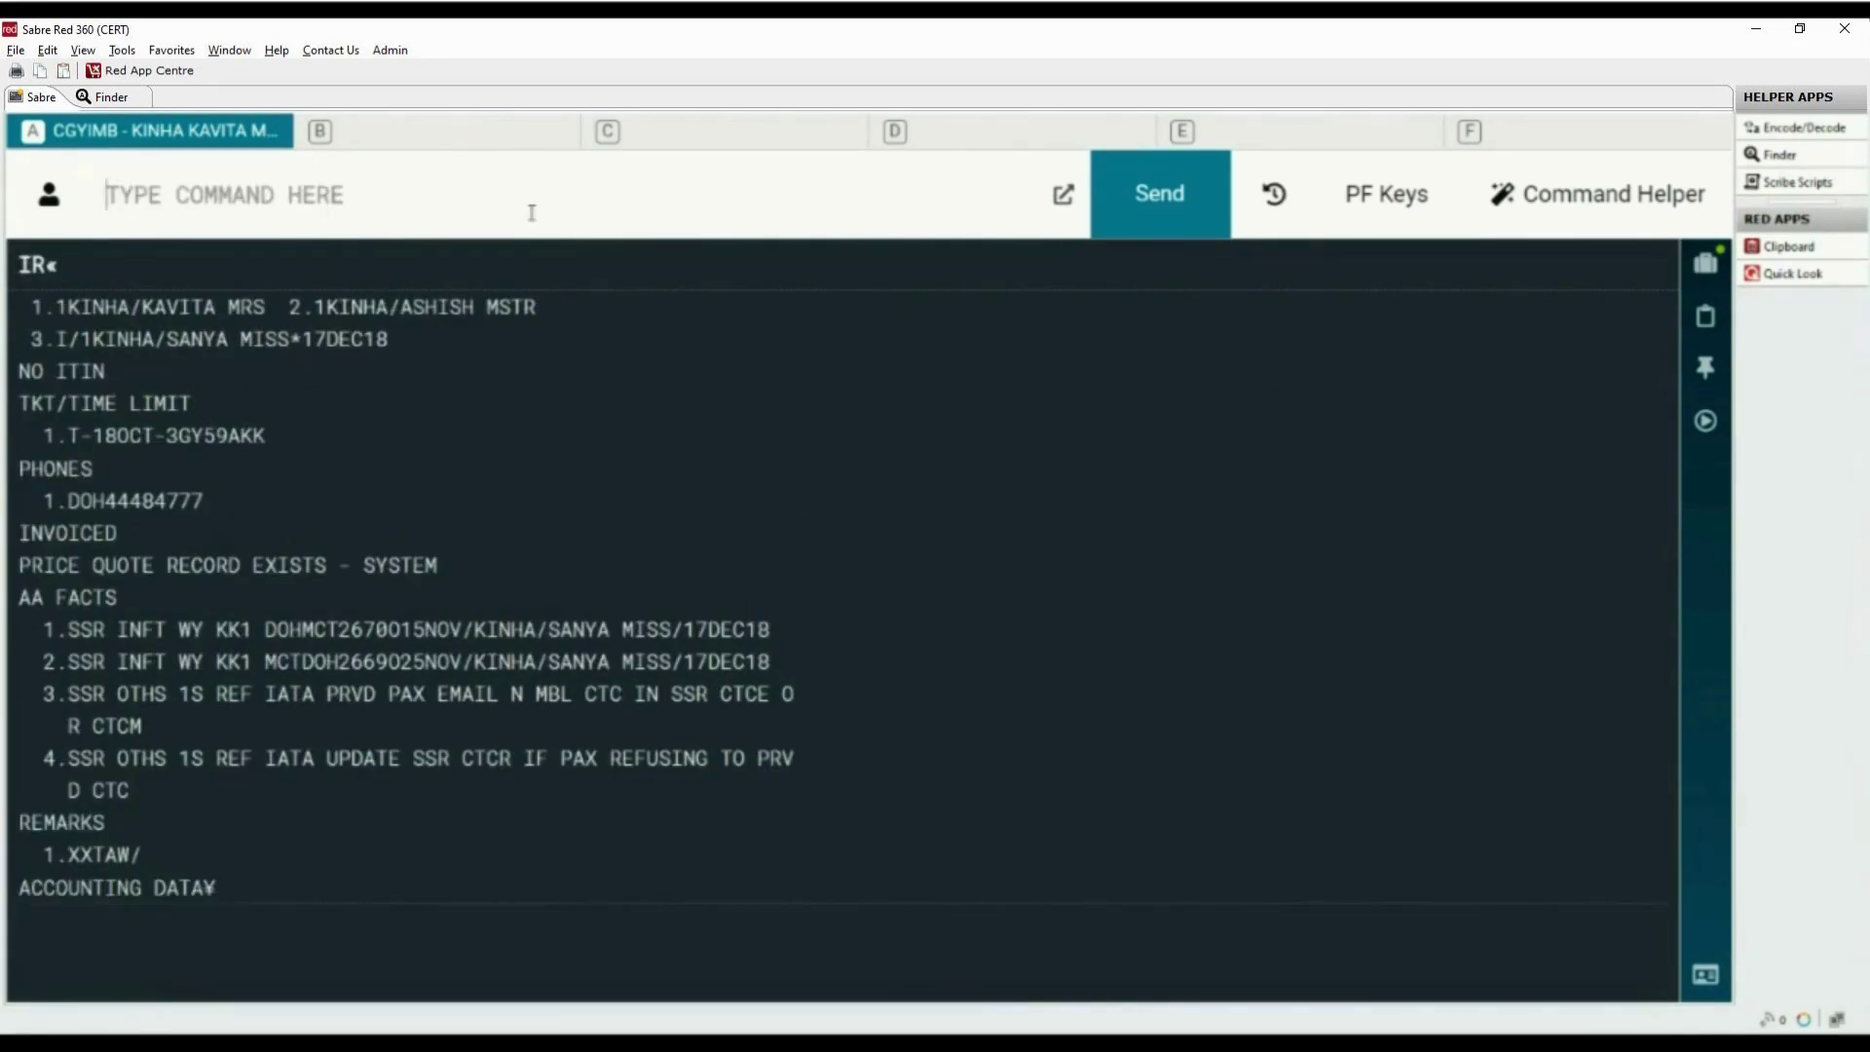
drag(19, 370, 105, 371)
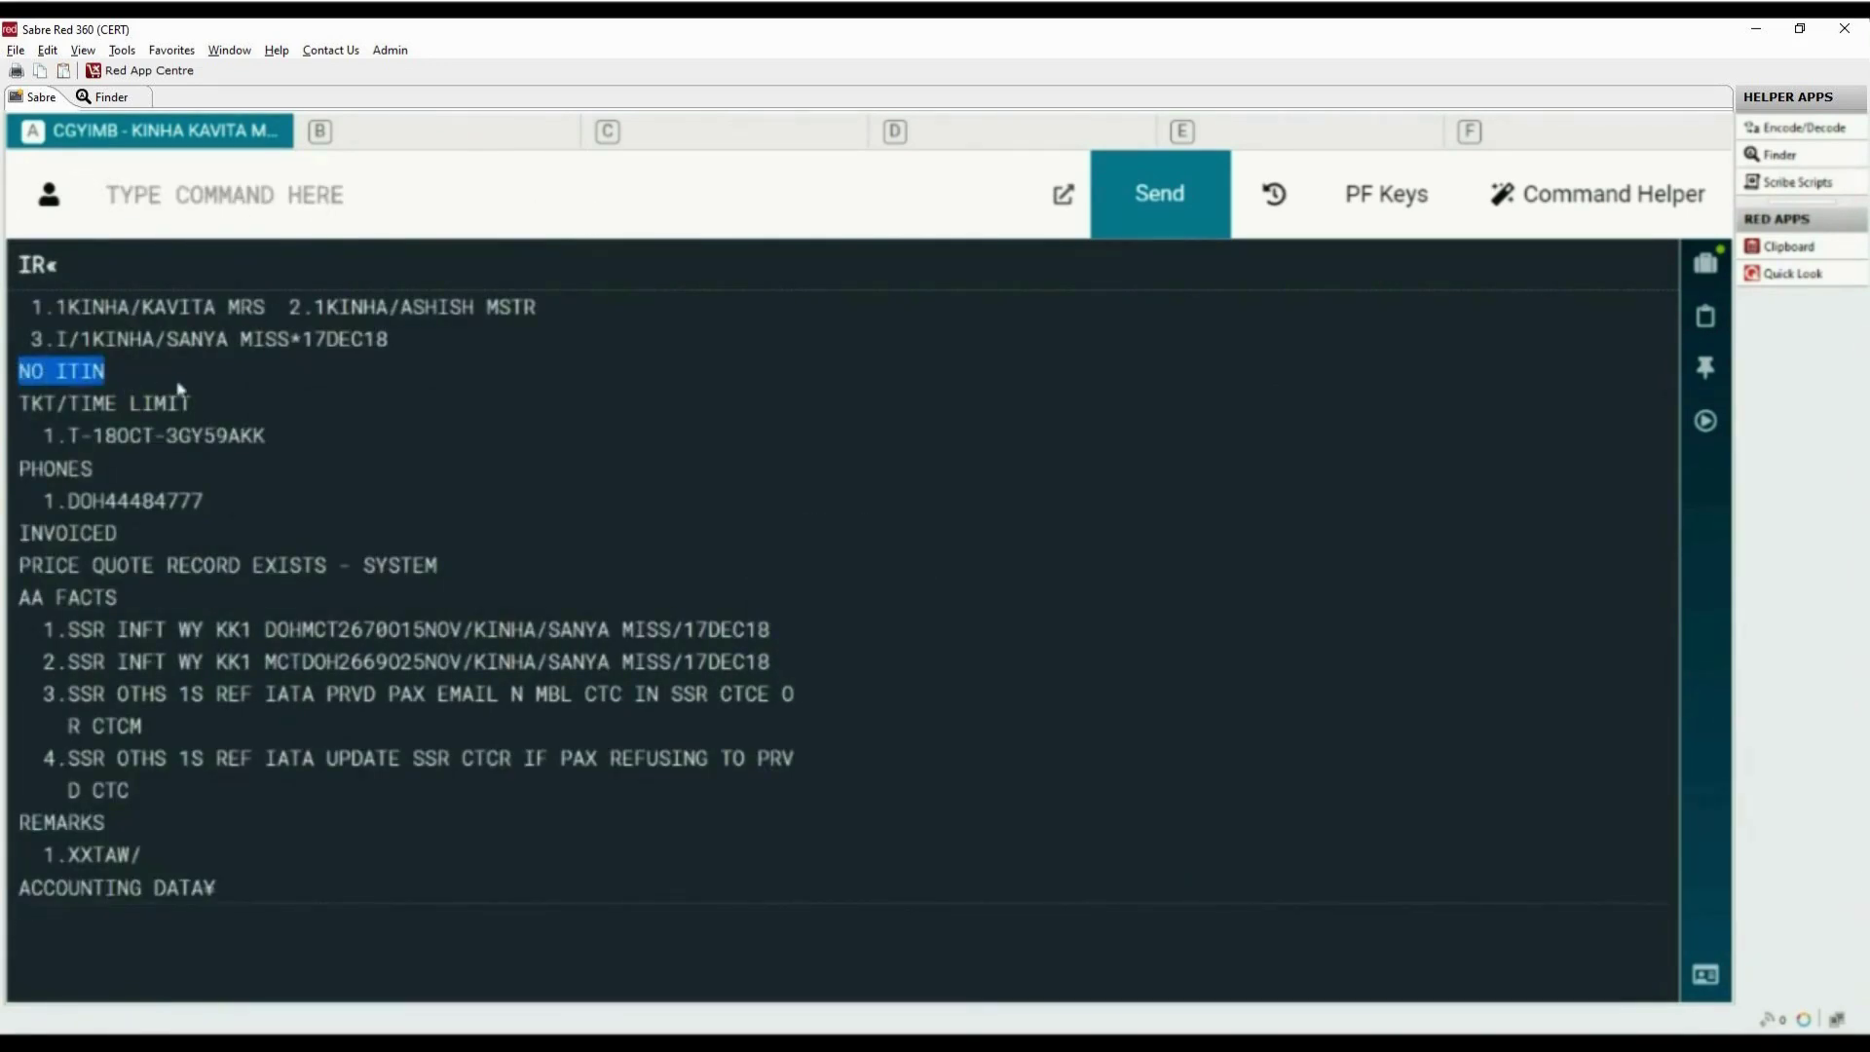
click(311, 201)
text(I)
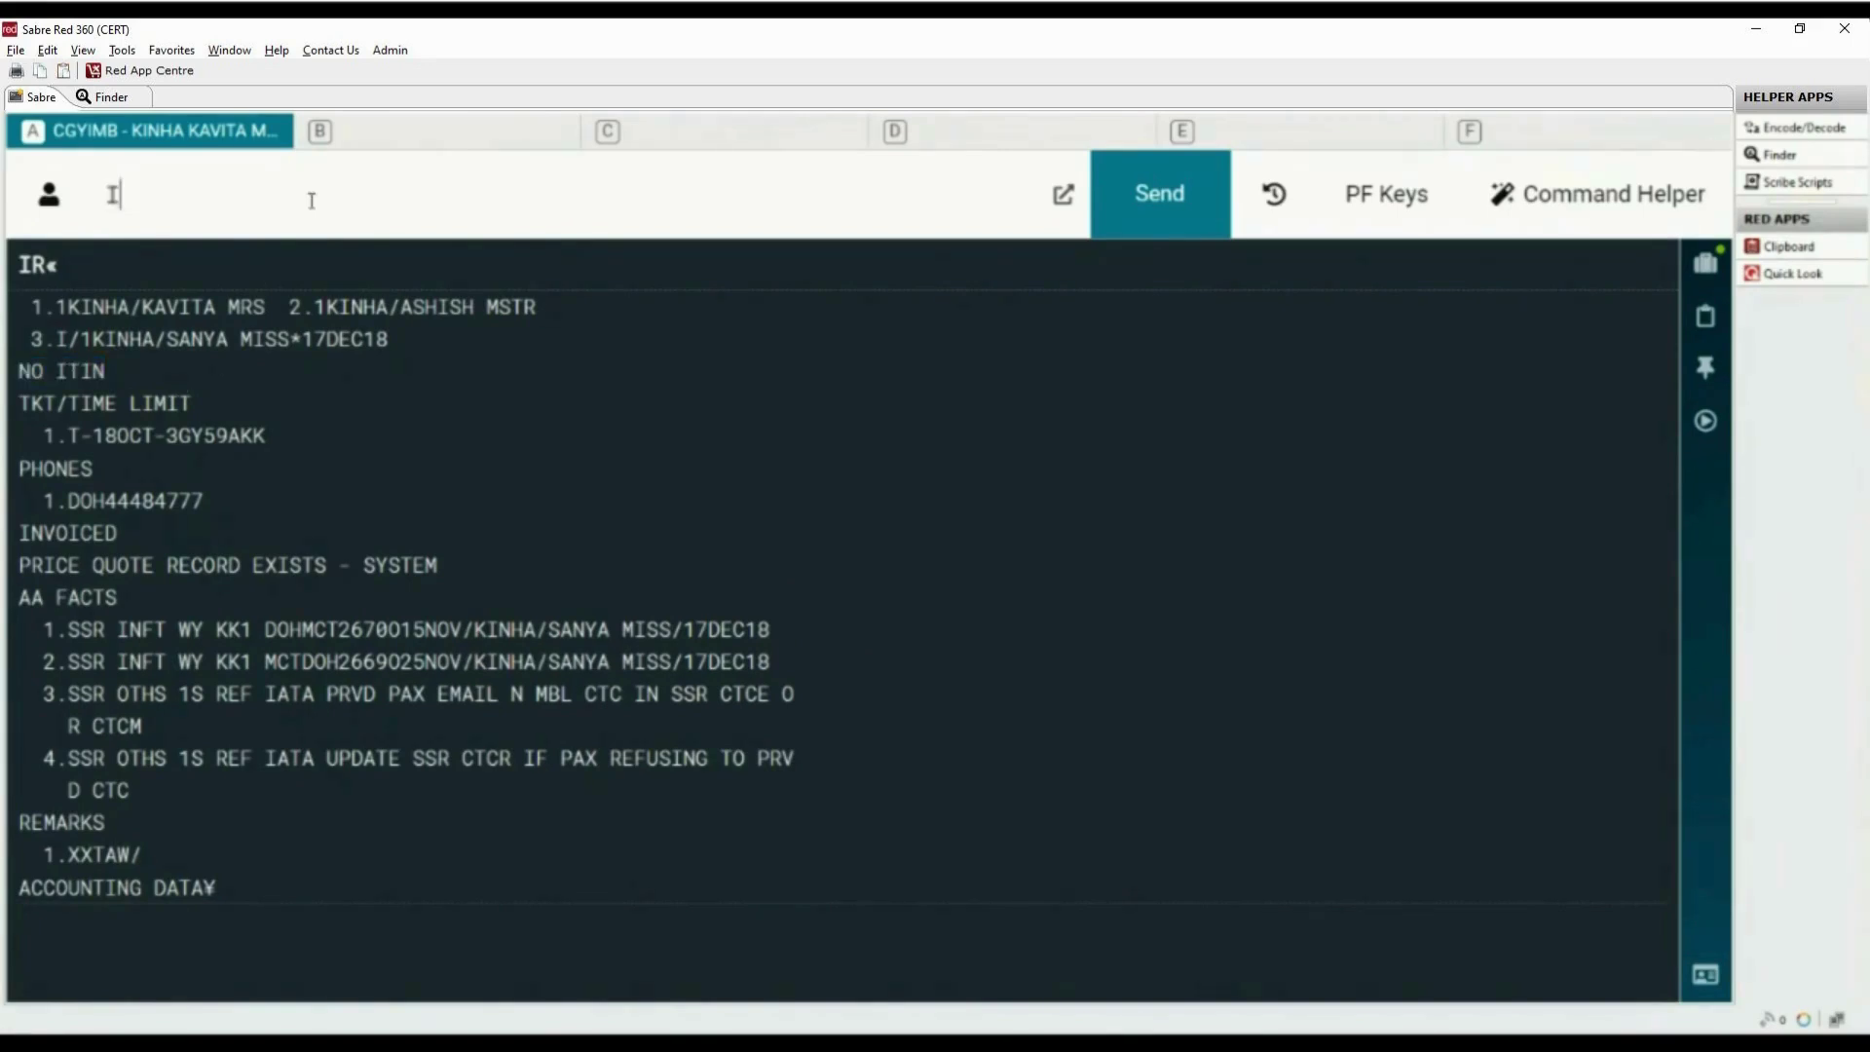